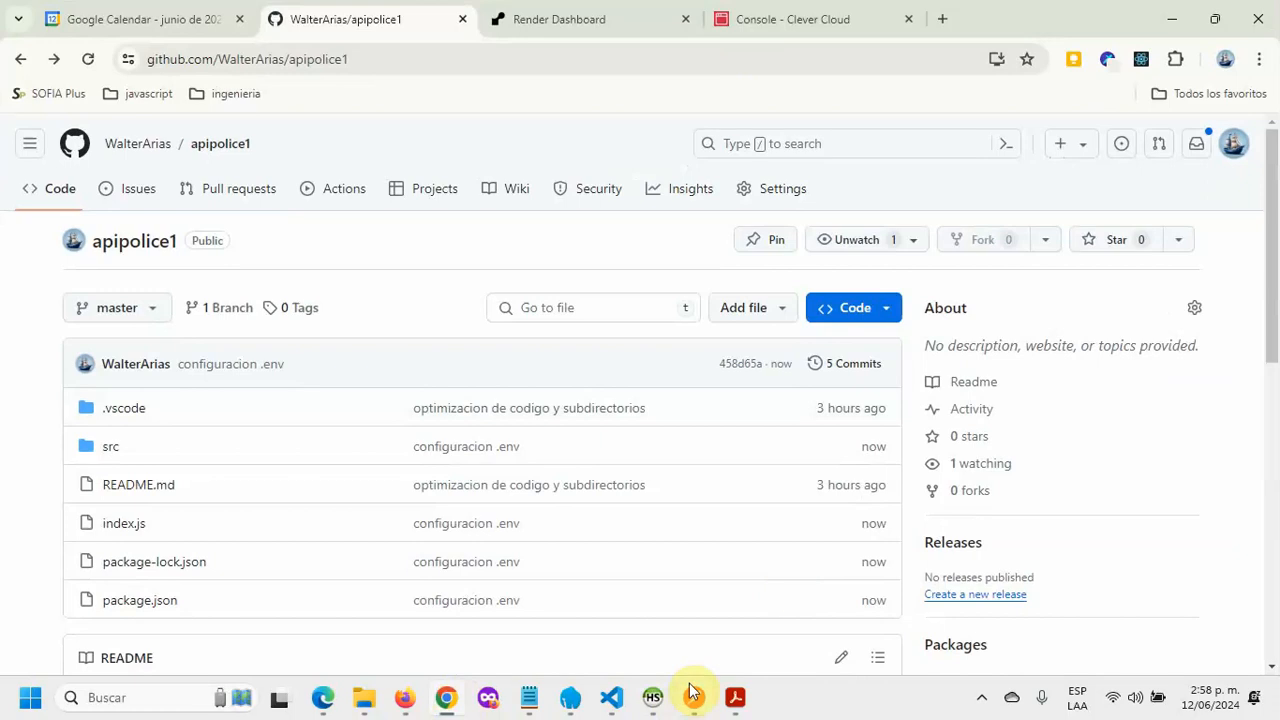
Step: Page through the Acrobat presentation from the Pizza as a Service slide to the cloud service models pyramid on page 4
{"action": "left_click", "coordinate": [735, 697]}
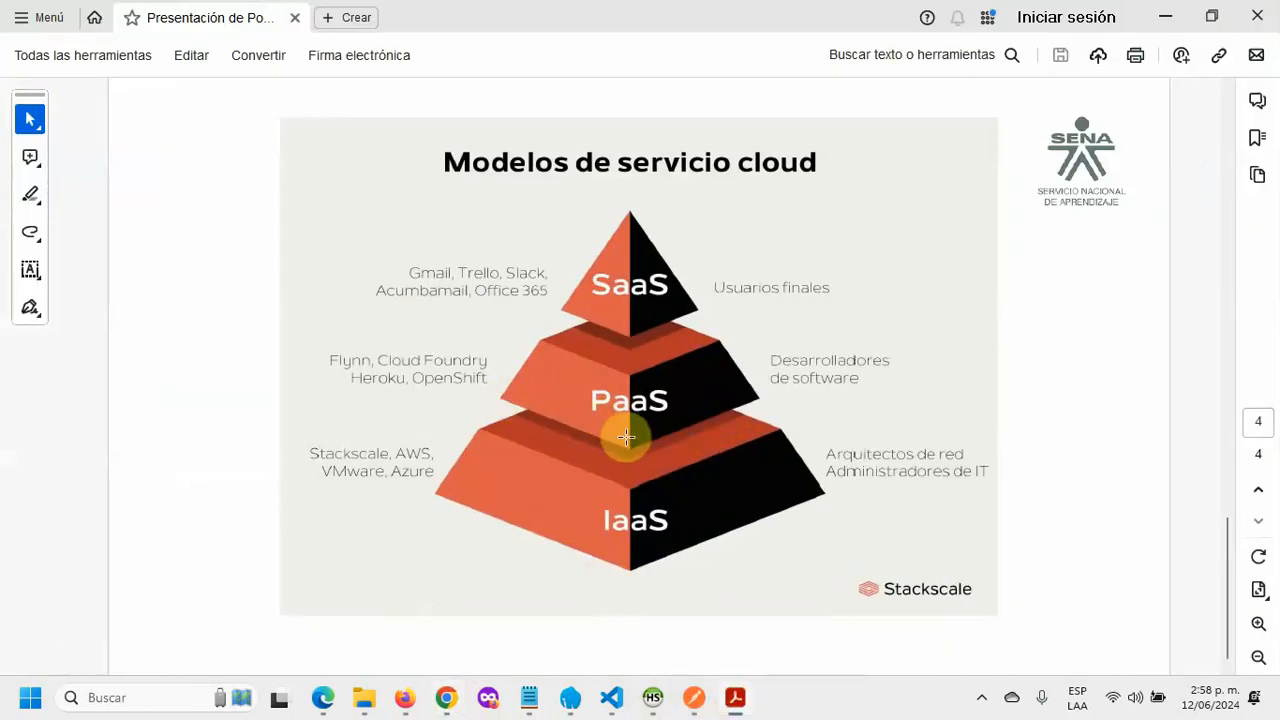
{"action": "scroll", "coordinate": [670, 367], "scroll_direction": "up", "scroll_amount": 2}
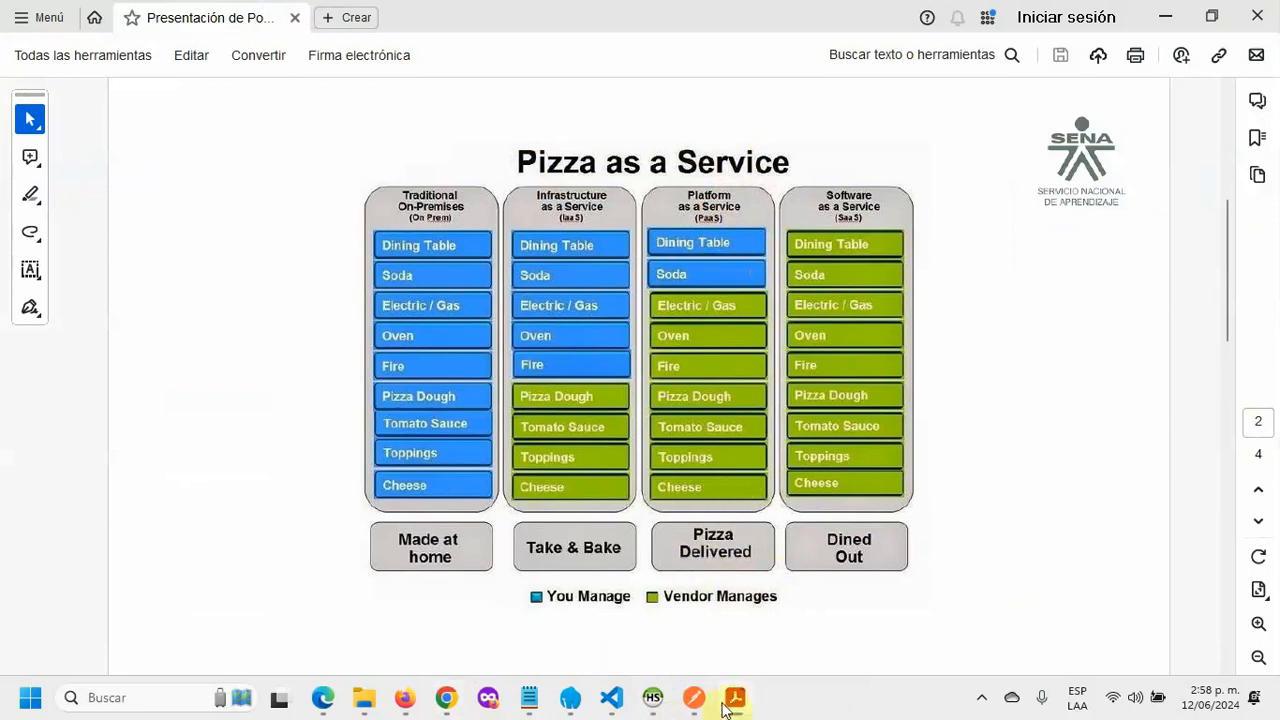
{"action": "mouse_move", "coordinate": [742, 710]}
{"action": "scroll", "coordinate": [920, 374], "scroll_direction": "down", "scroll_amount": 6}
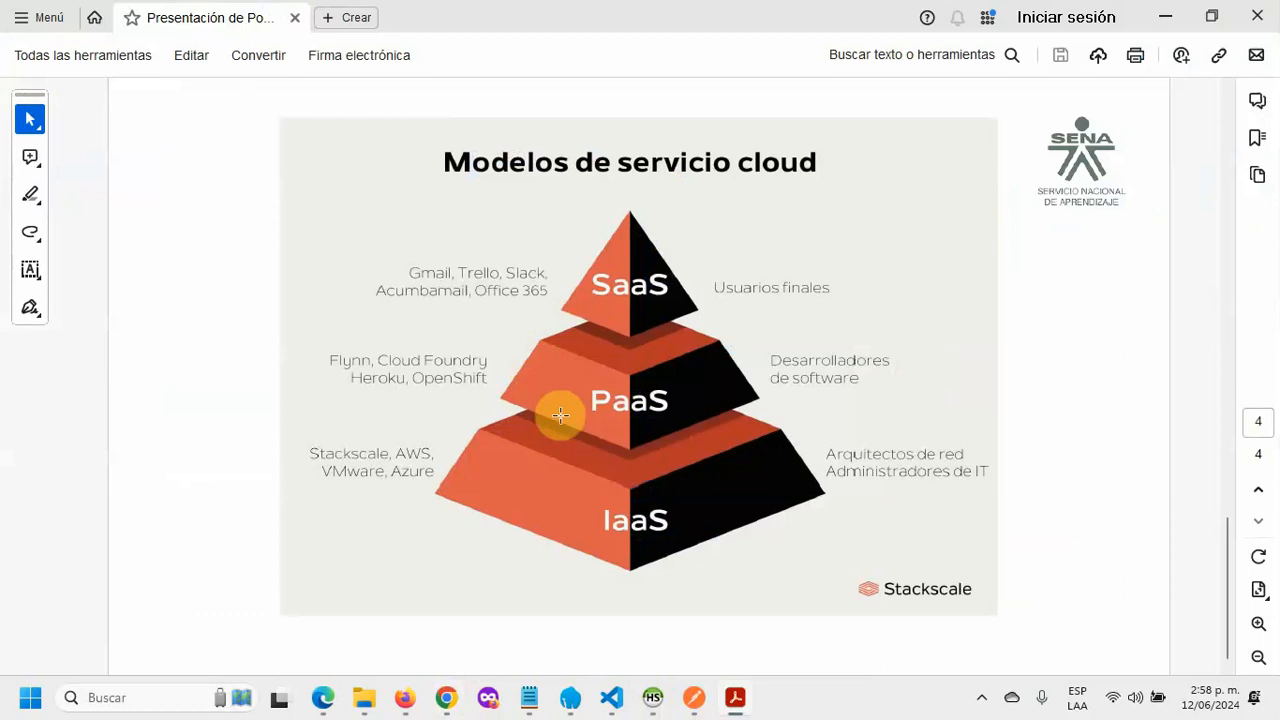
Step: Go to the Render Dashboard in Chrome and sign out of the Render account
{"action": "left_click", "coordinate": [440, 706]}
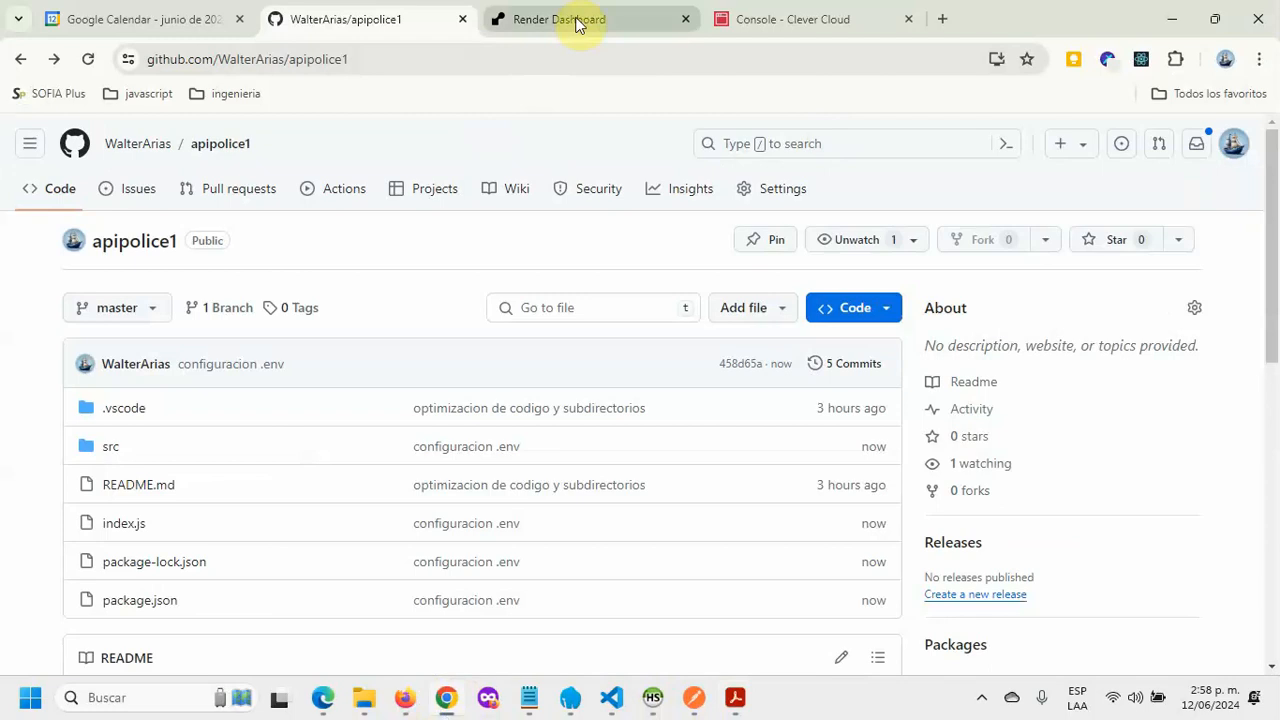
{"action": "left_click", "coordinate": [806, 22]}
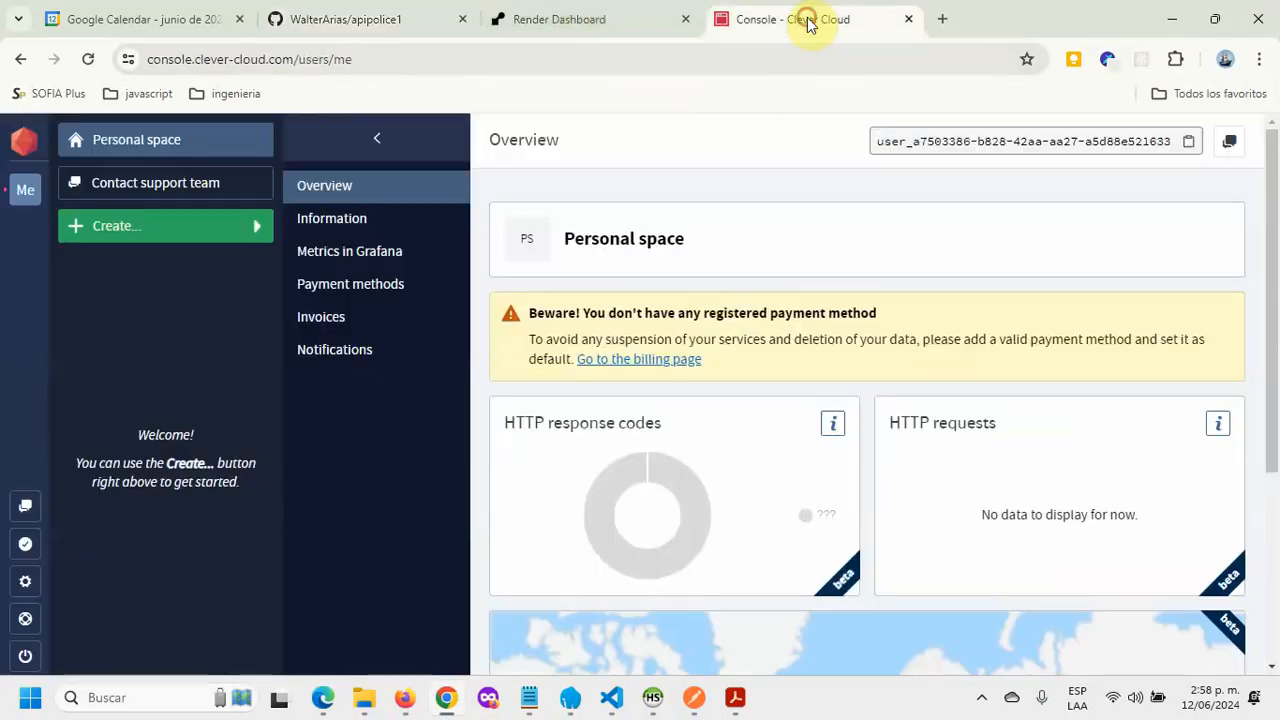
{"action": "left_click", "coordinate": [566, 14]}
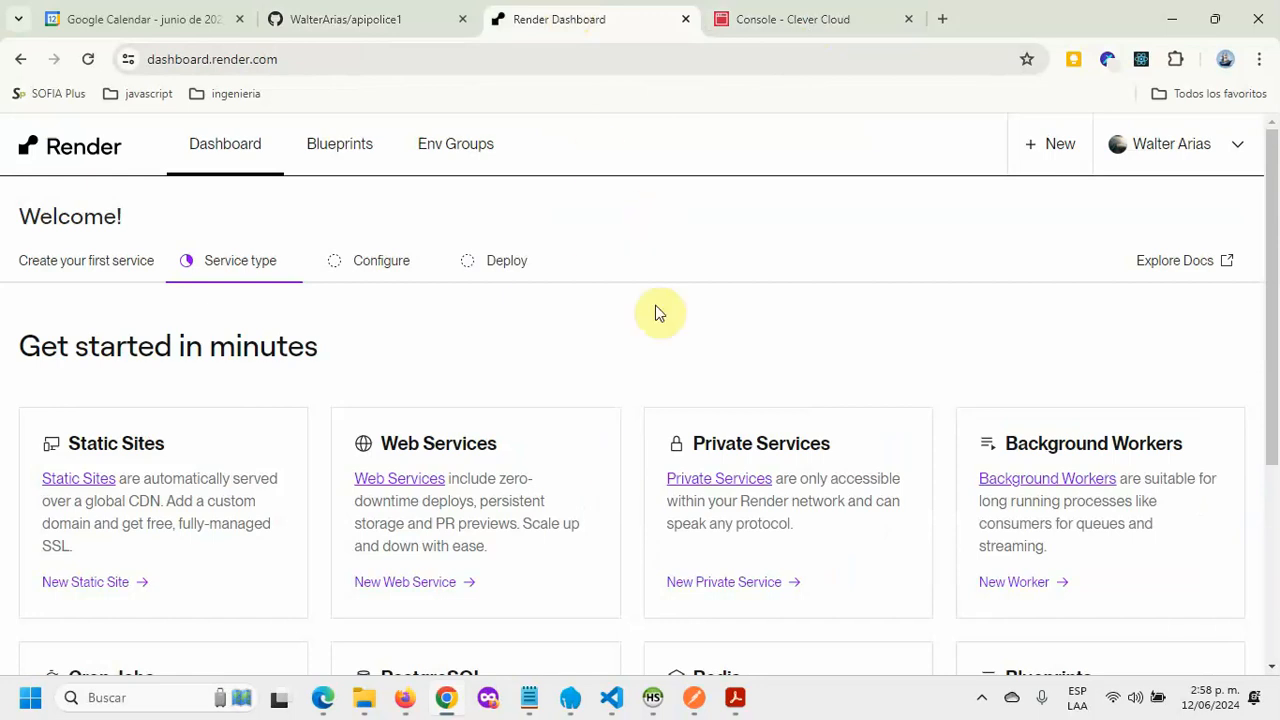
{"action": "scroll", "coordinate": [672, 309], "scroll_direction": "down", "scroll_amount": 2}
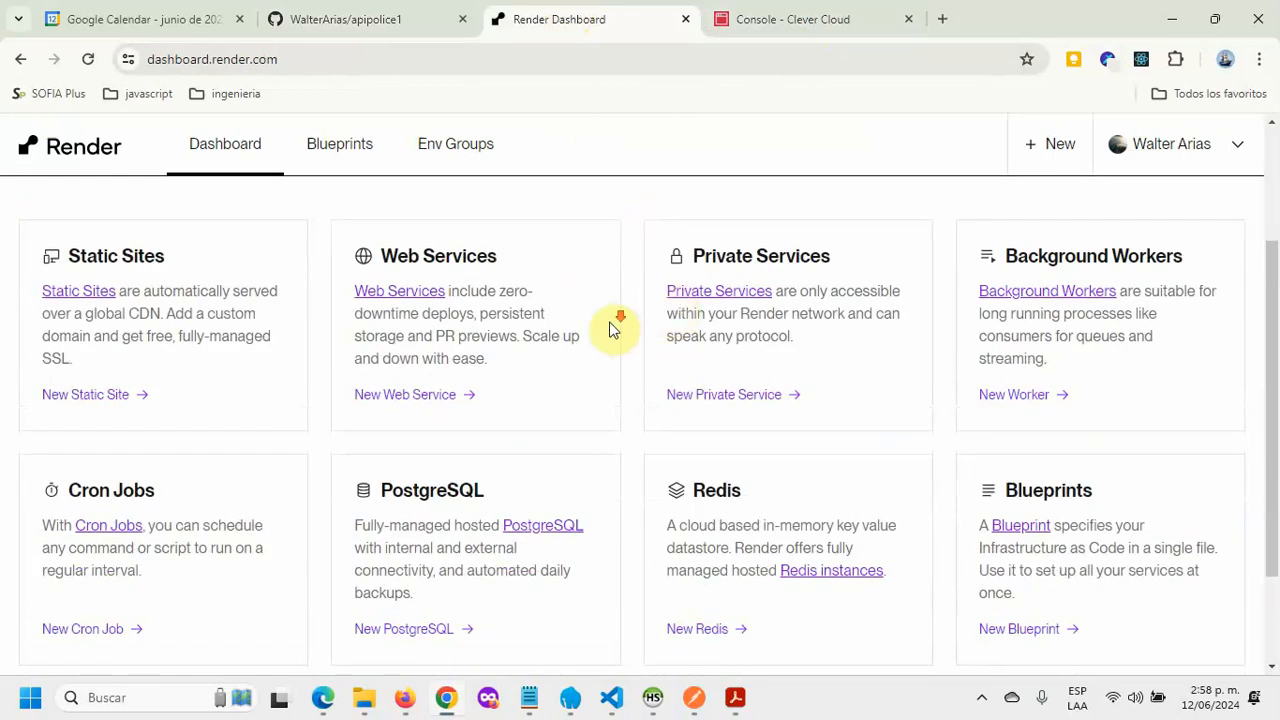
{"action": "scroll", "coordinate": [612, 328], "scroll_direction": "up", "scroll_amount": 2}
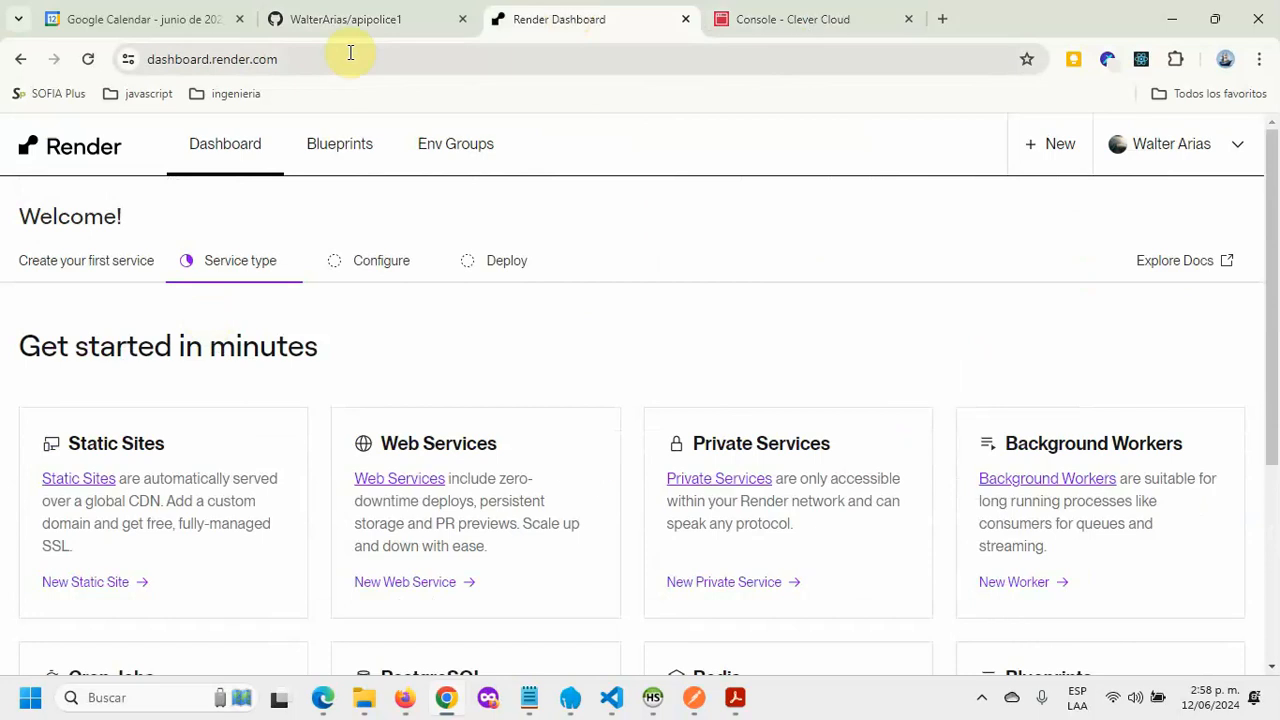
{"action": "left_click", "coordinate": [1211, 167]}
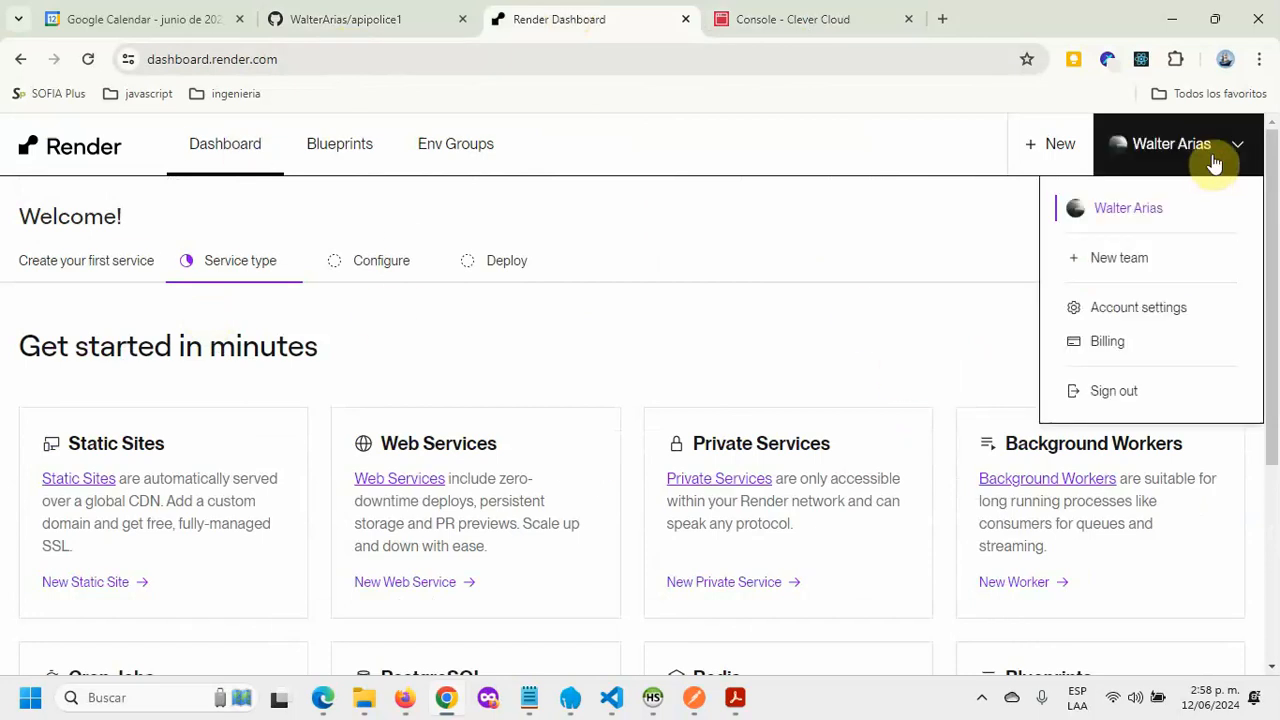
{"action": "left_click", "coordinate": [1140, 392]}
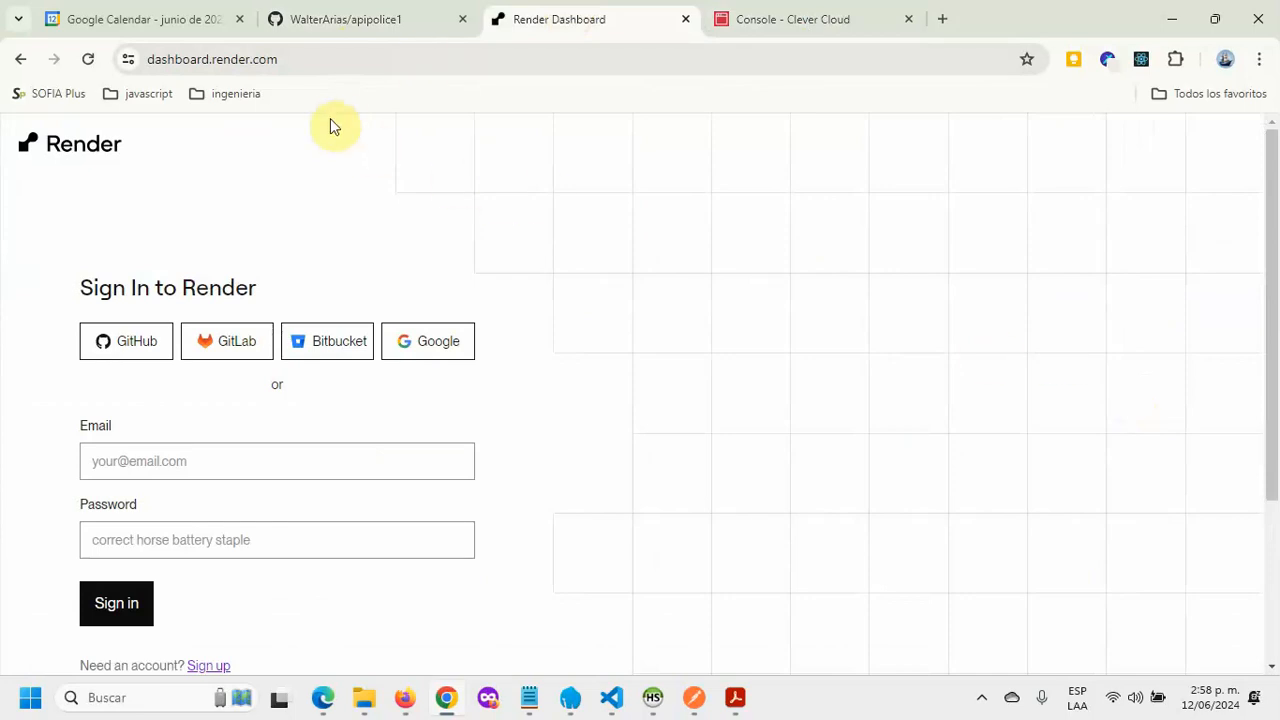
Step: Search 'RENDER' in a new tab and open render.com, then return to the Render sign-in page
{"action": "left_click", "coordinate": [943, 19]}
{"action": "type", "text": "RENDER"}
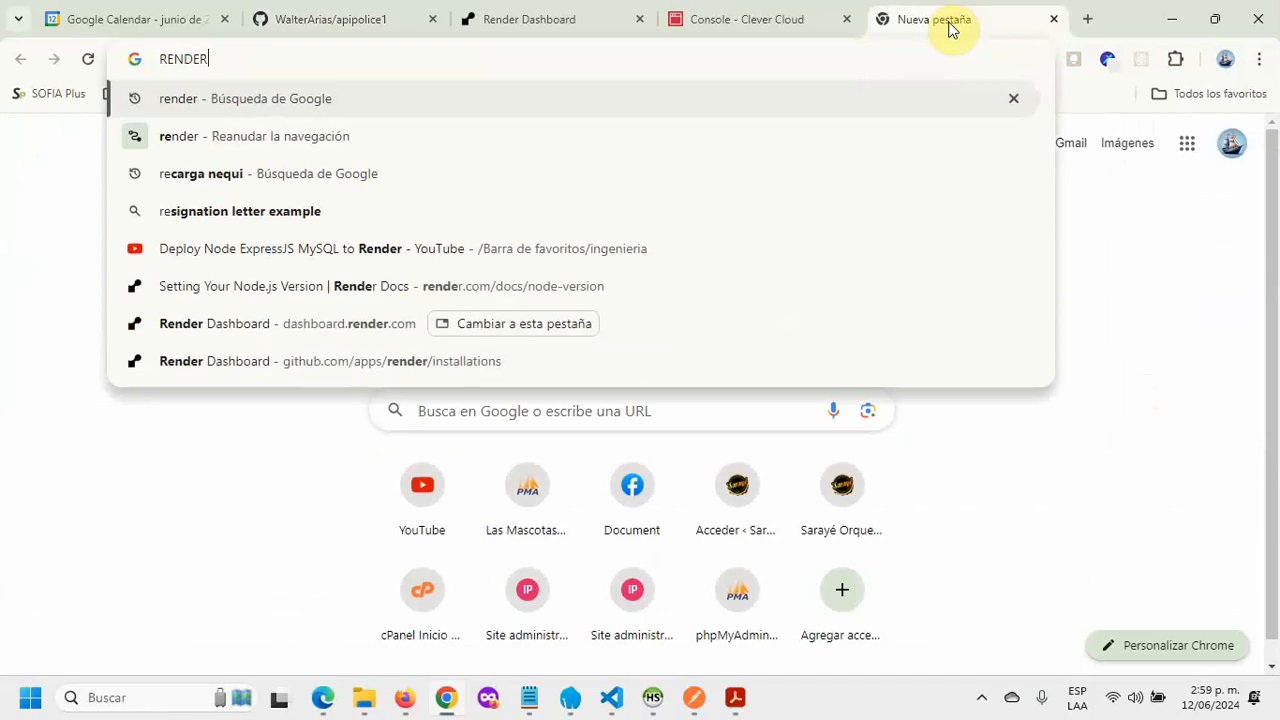
{"action": "key", "text": "Return"}
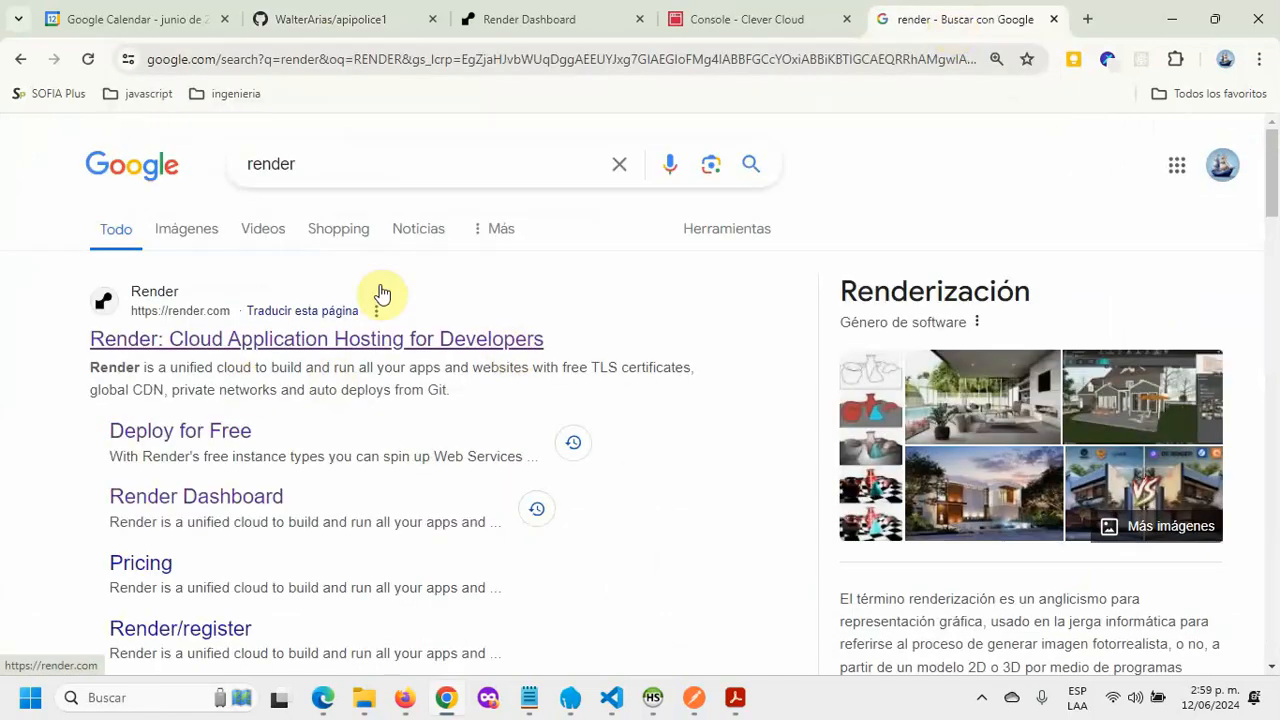
{"action": "left_click", "coordinate": [313, 343]}
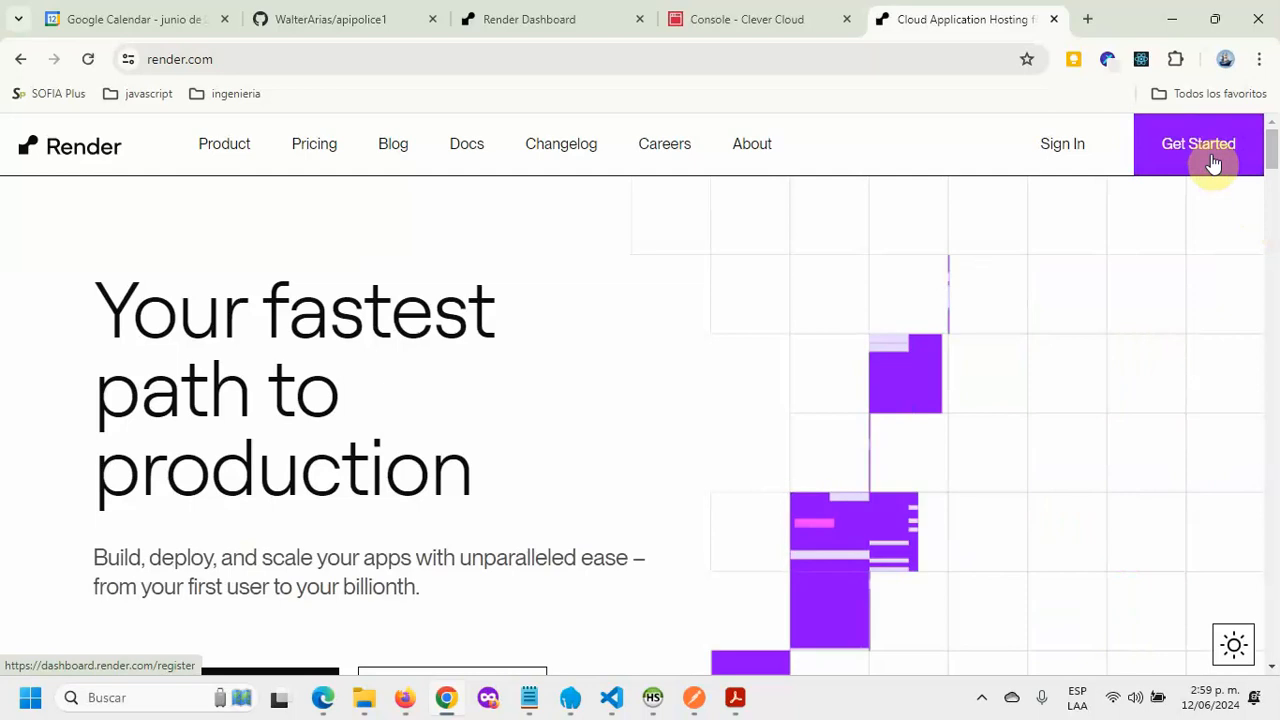
{"action": "left_click", "coordinate": [368, 19]}
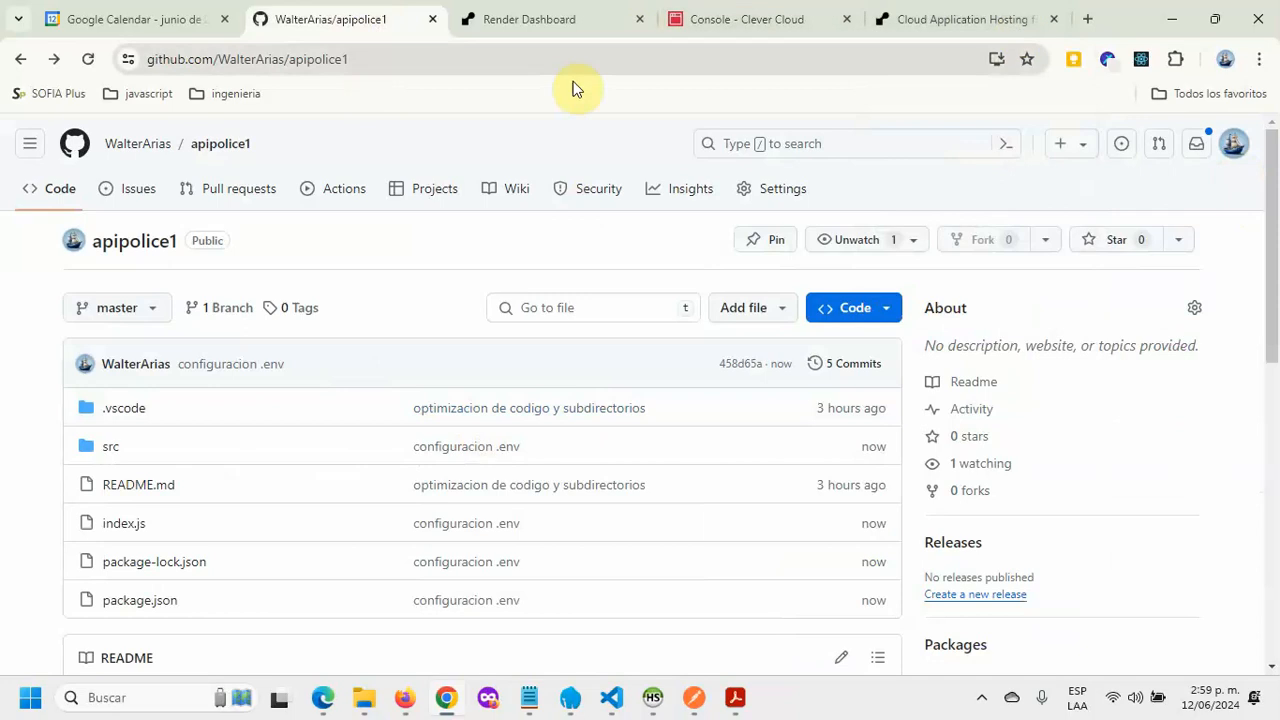
{"action": "left_click", "coordinate": [573, 30]}
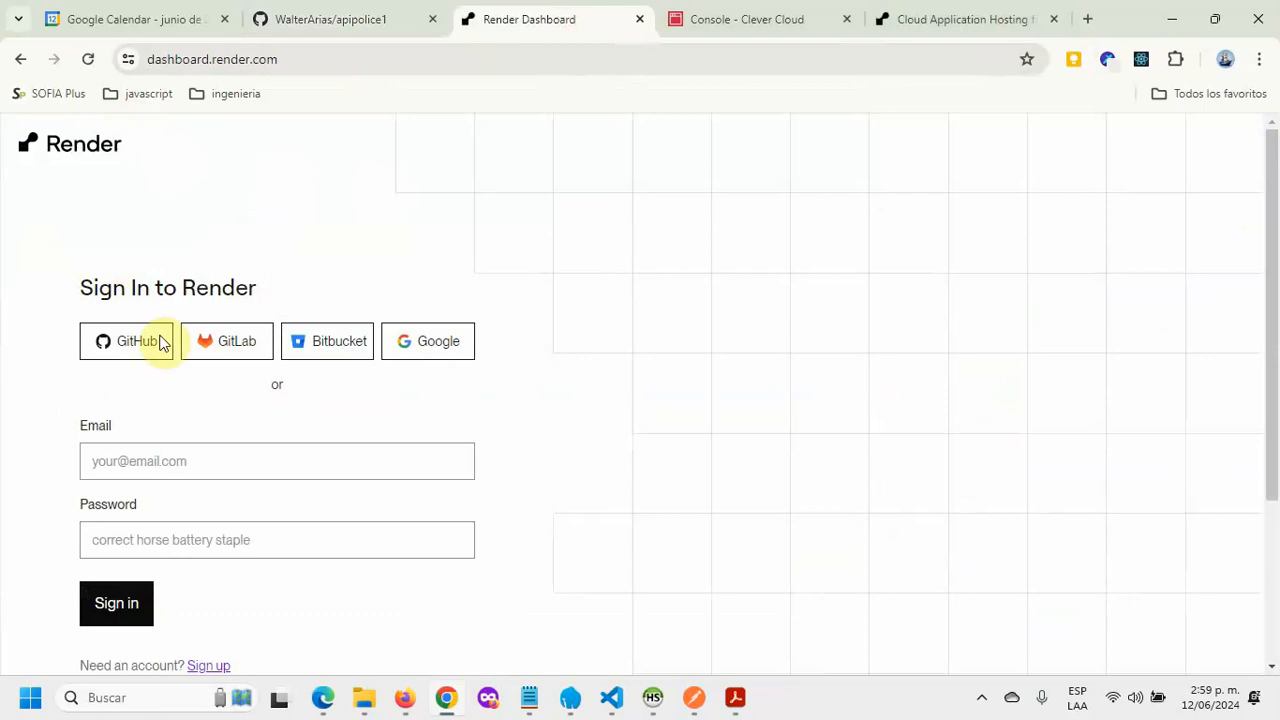
Step: Sign back into Render with GitHub, check the Clever Cloud console, and return to the Render dashboard
{"action": "left_click", "coordinate": [130, 344]}
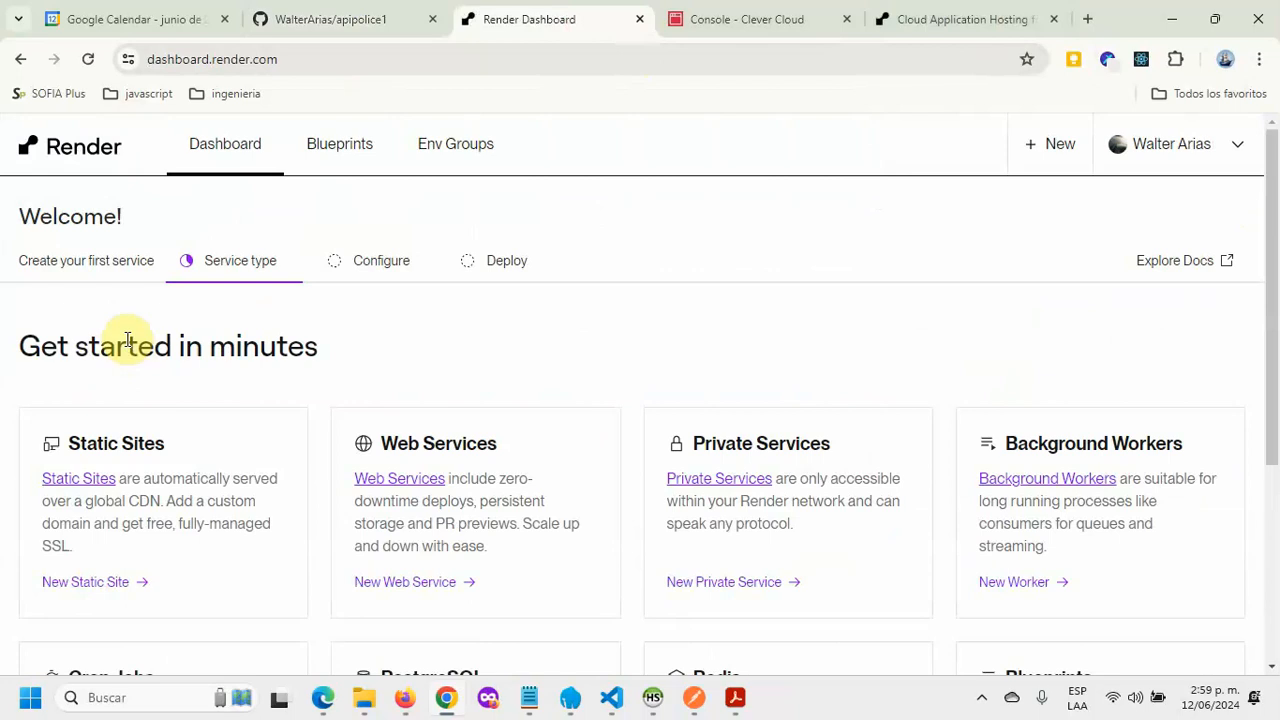
{"action": "left_click", "coordinate": [1241, 152]}
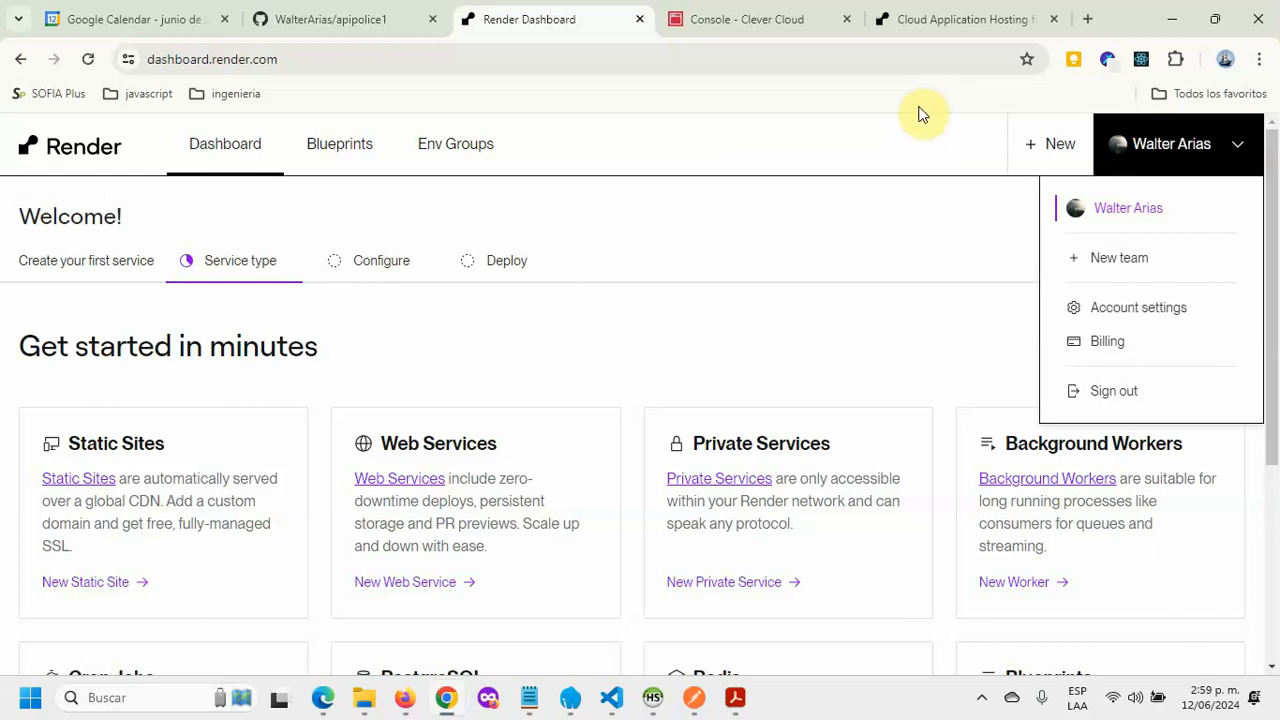
{"action": "left_click", "coordinate": [745, 18]}
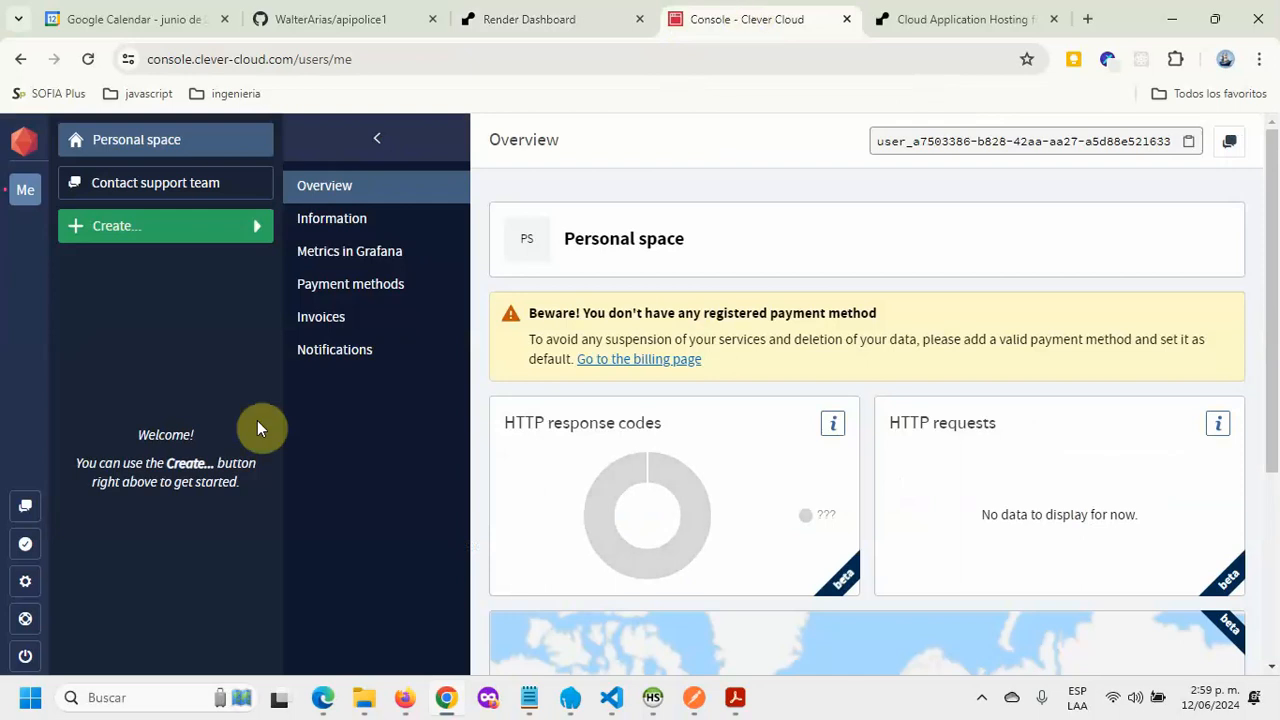
{"action": "mouse_move", "coordinate": [128, 262]}
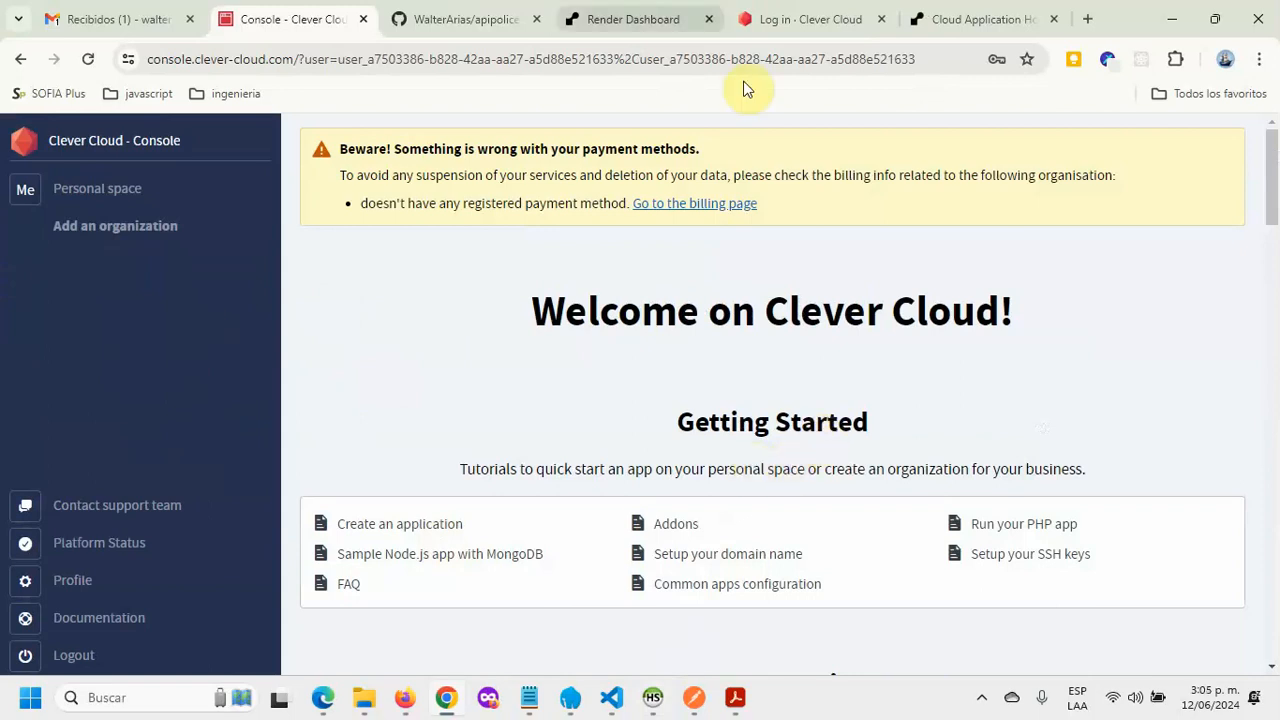
{"action": "left_click", "coordinate": [628, 22]}
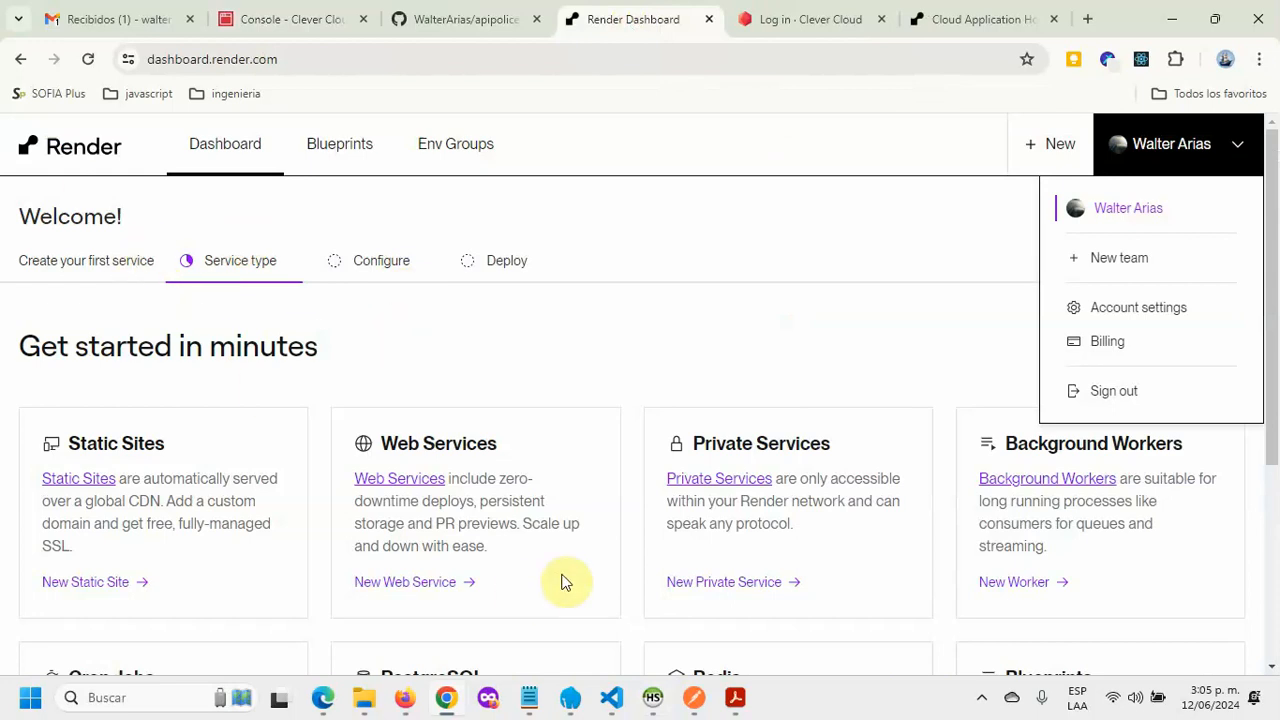
{"action": "mouse_move", "coordinate": [600, 708]}
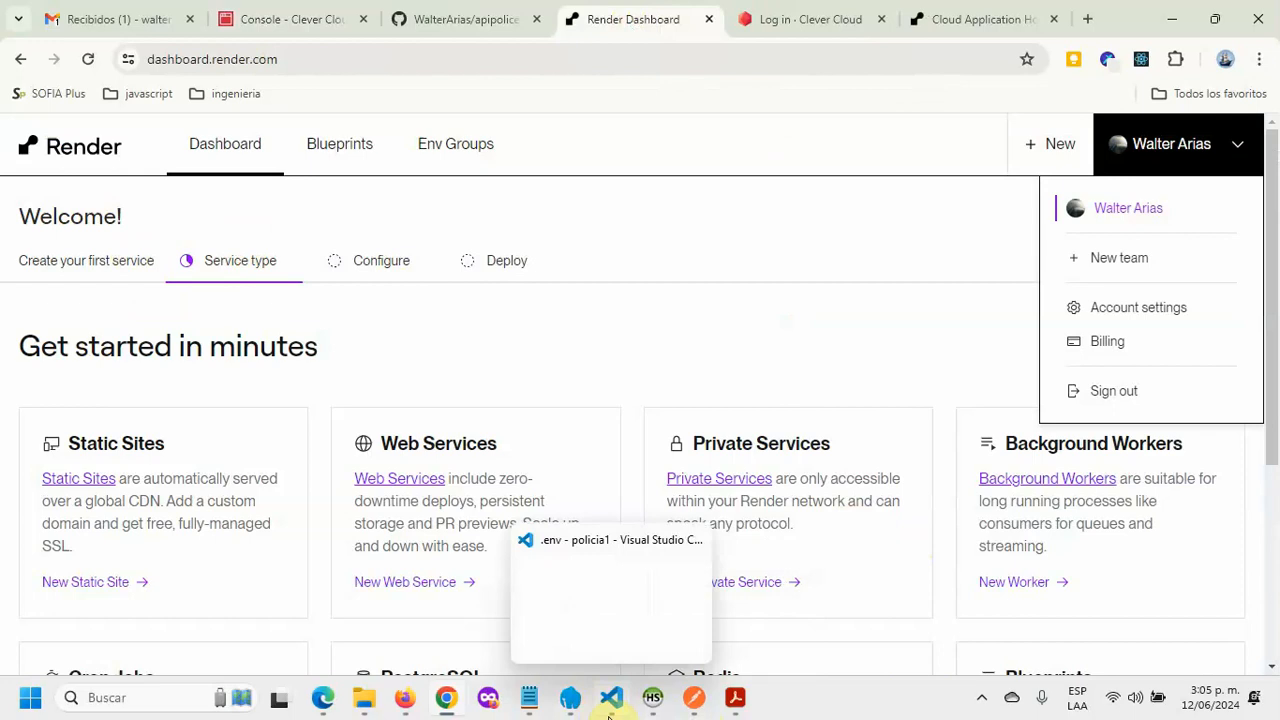
Step: Bring VS Code forward and close the open editors: .nvrmc, bdata.js, index.js, package.json, interpolice.sql, .env
{"action": "left_click", "coordinate": [609, 710]}
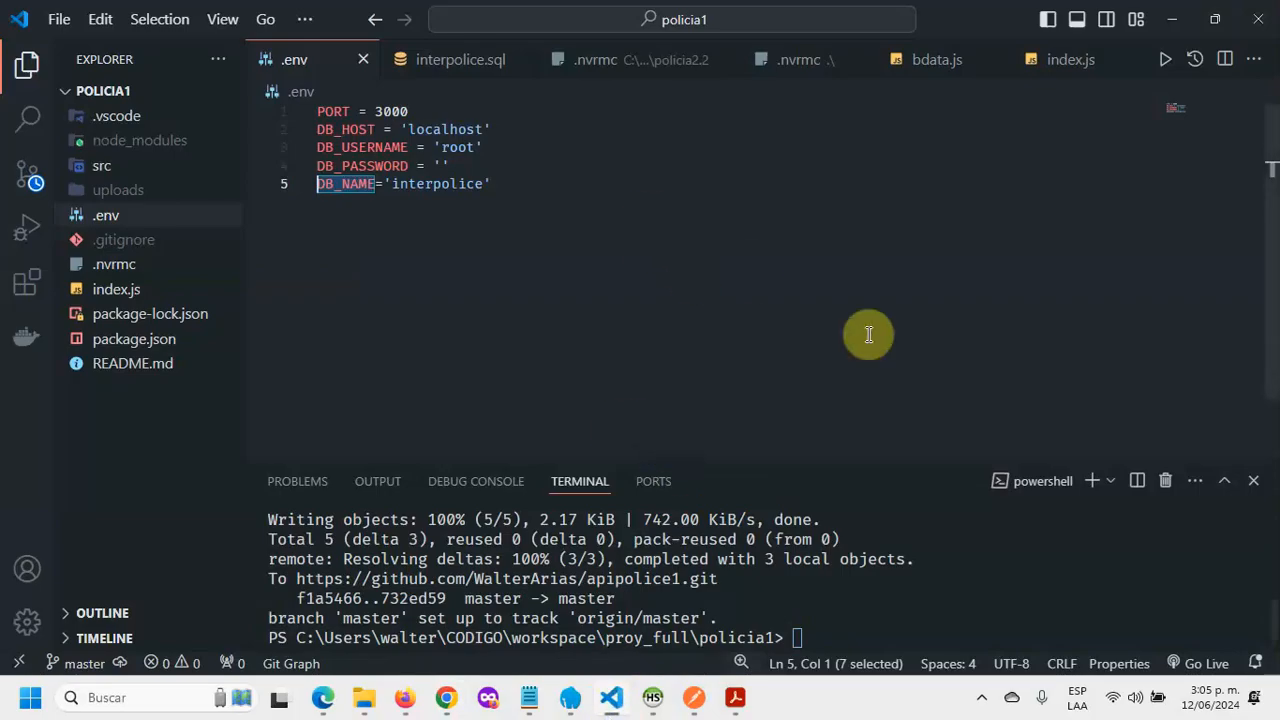
{"action": "left_click", "coordinate": [727, 60]}
{"action": "left_click", "coordinate": [790, 61]}
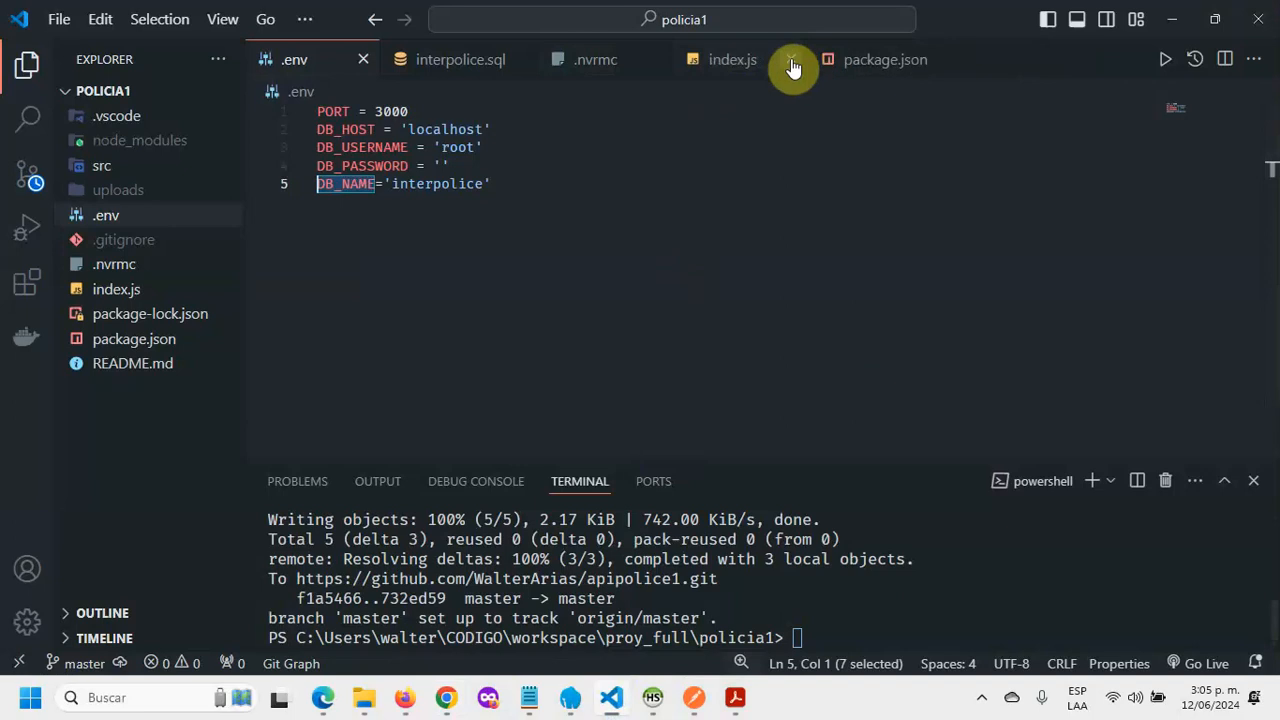
{"action": "left_click", "coordinate": [790, 61]}
{"action": "left_click", "coordinate": [790, 63]}
{"action": "left_click", "coordinate": [805, 61]}
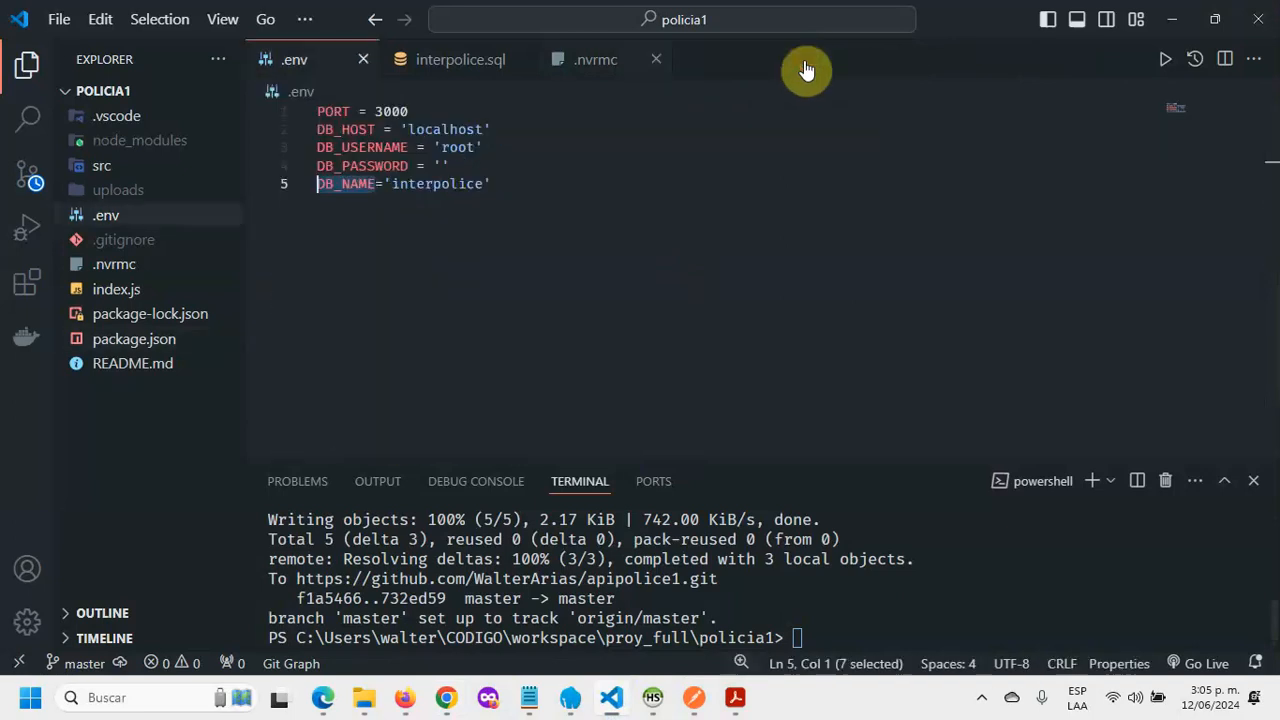
{"action": "left_click", "coordinate": [650, 62]}
{"action": "left_click", "coordinate": [516, 62]}
{"action": "left_click", "coordinate": [363, 59]}
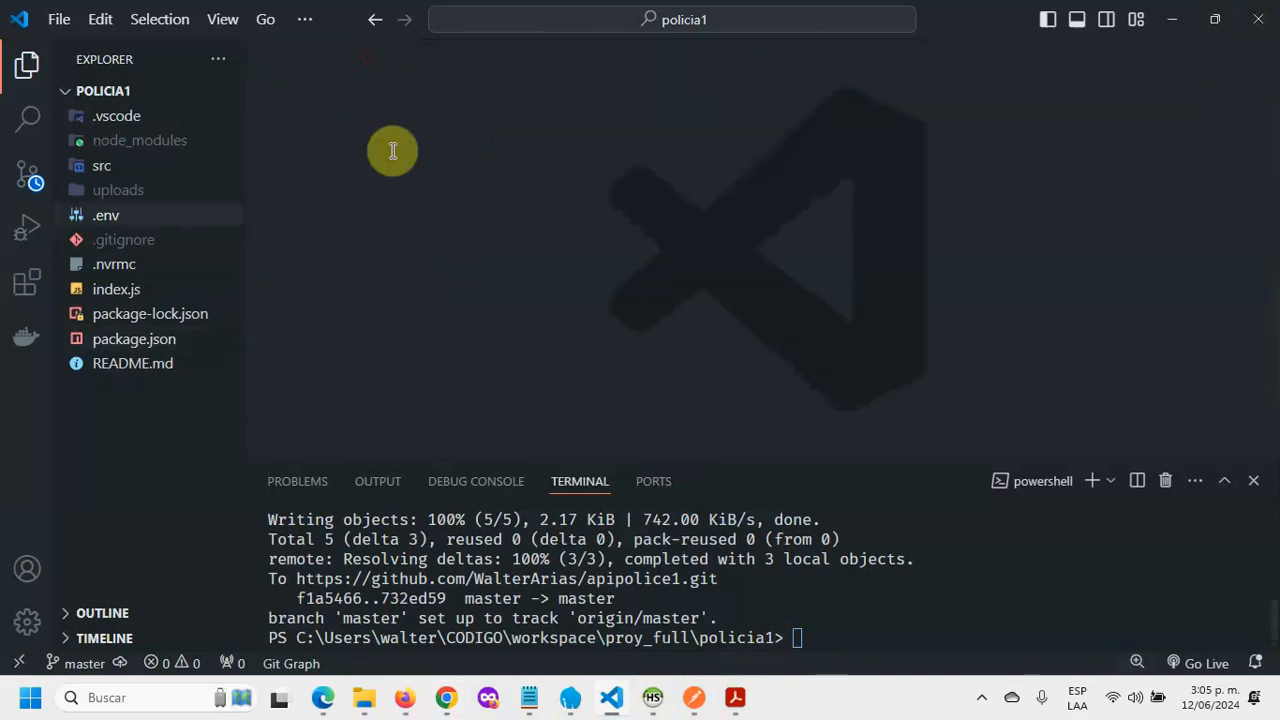
Step: Run node --version in the terminal and highlight the reported v20.13.1
{"action": "left_click", "coordinate": [826, 640]}
{"action": "type", "text": "node --version"}
{"action": "key", "text": "Return"}
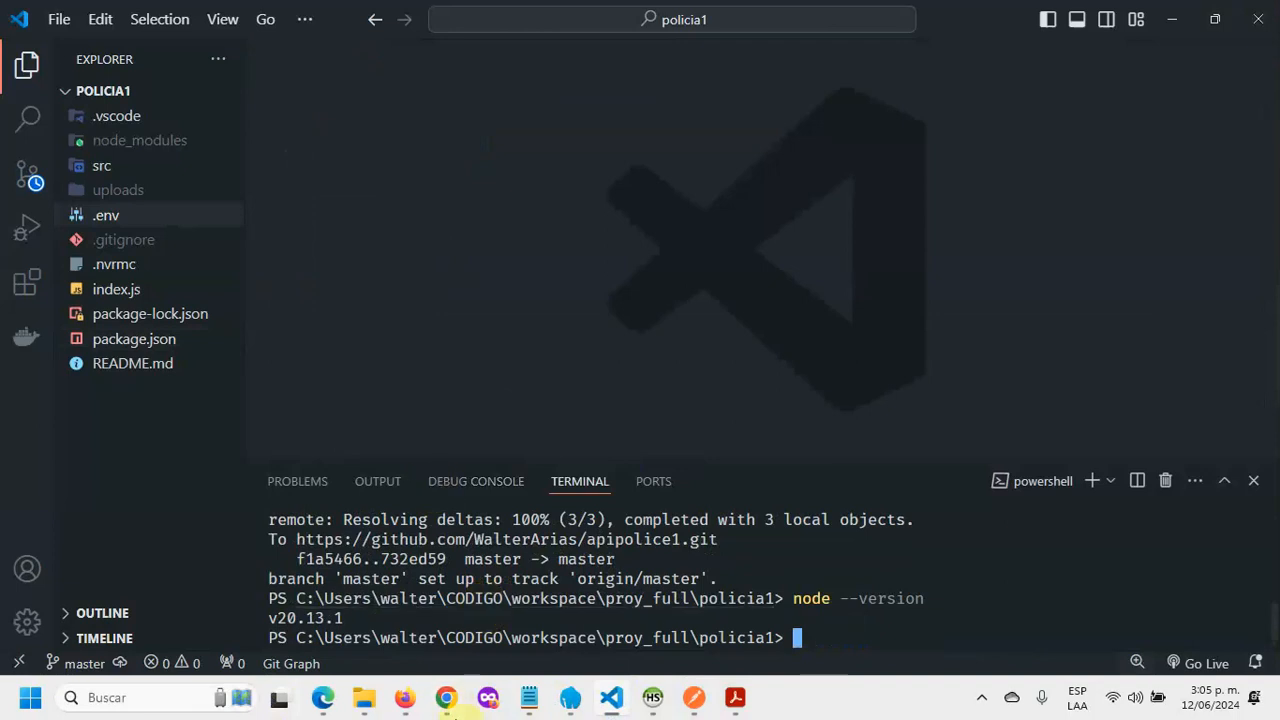
{"action": "left_click", "coordinate": [444, 705]}
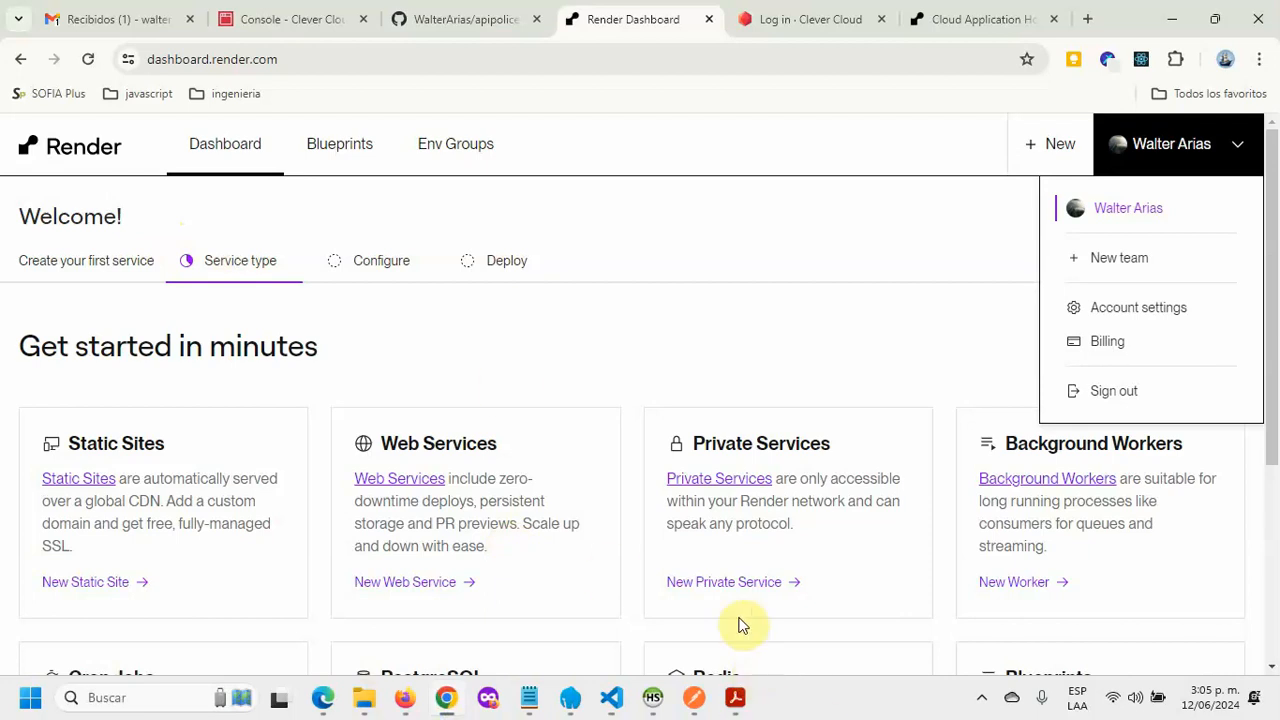
{"action": "left_click", "coordinate": [612, 699]}
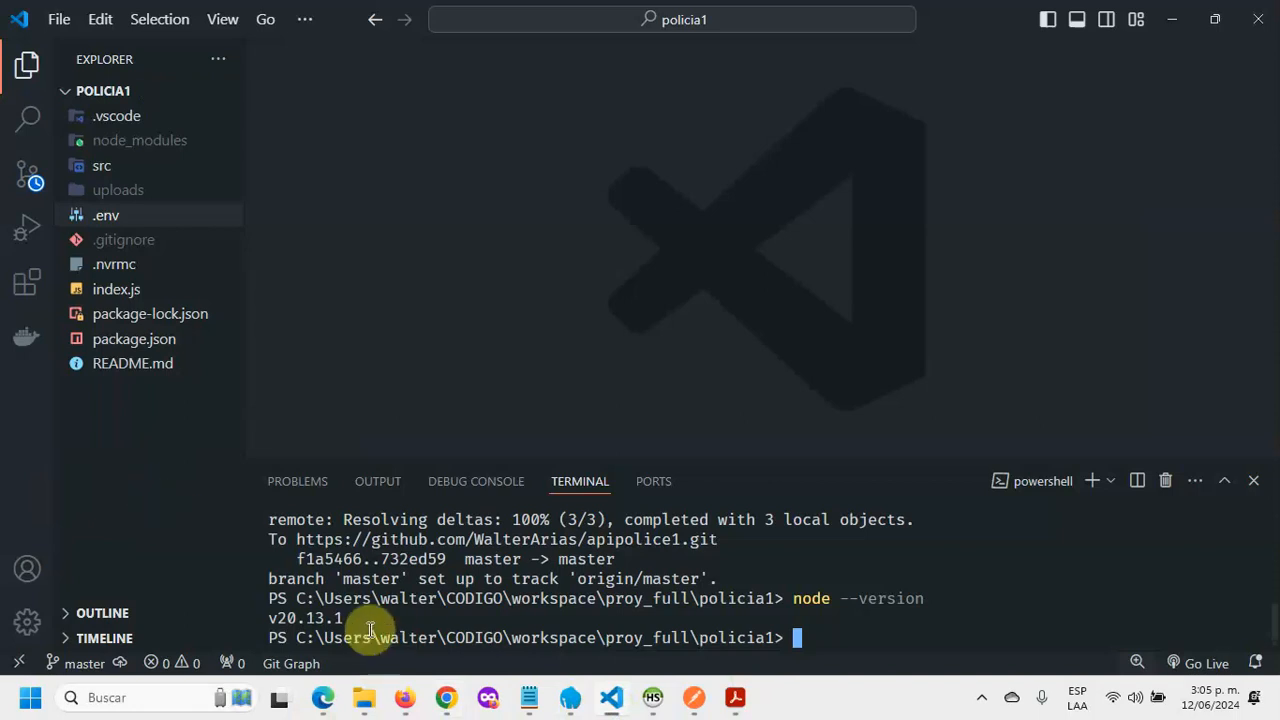
{"action": "left_click_drag", "start_coordinate": [376, 624], "coordinate": [251, 634]}
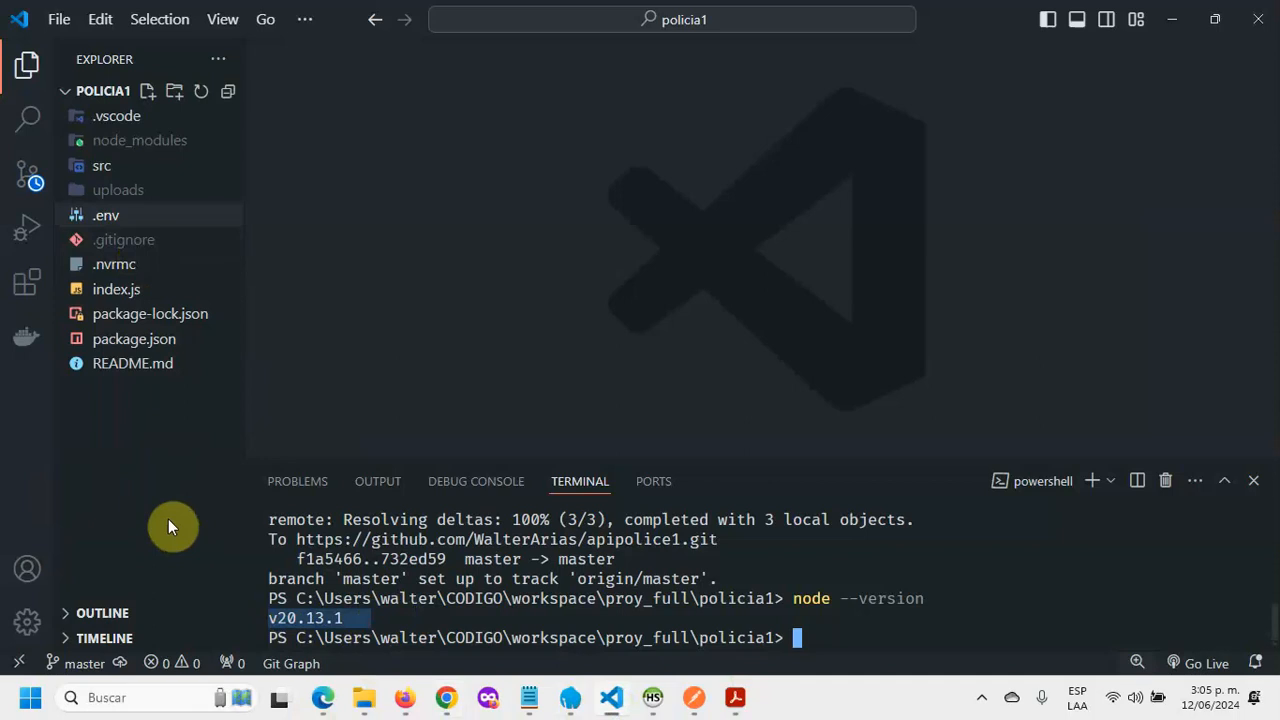
Step: Review v20.12.2 in .nvmrc and the dotenv dependency in package.json, then open the .env database settings
{"action": "left_click", "coordinate": [116, 268]}
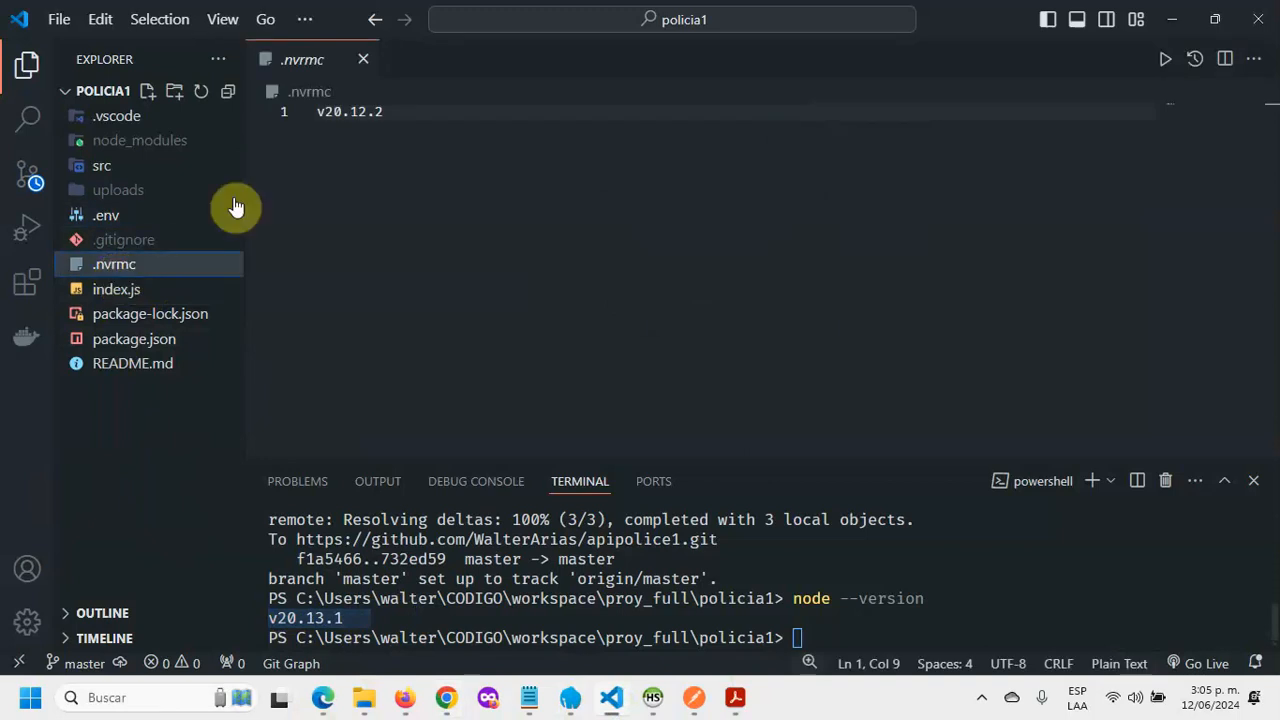
{"action": "left_click", "coordinate": [447, 118]}
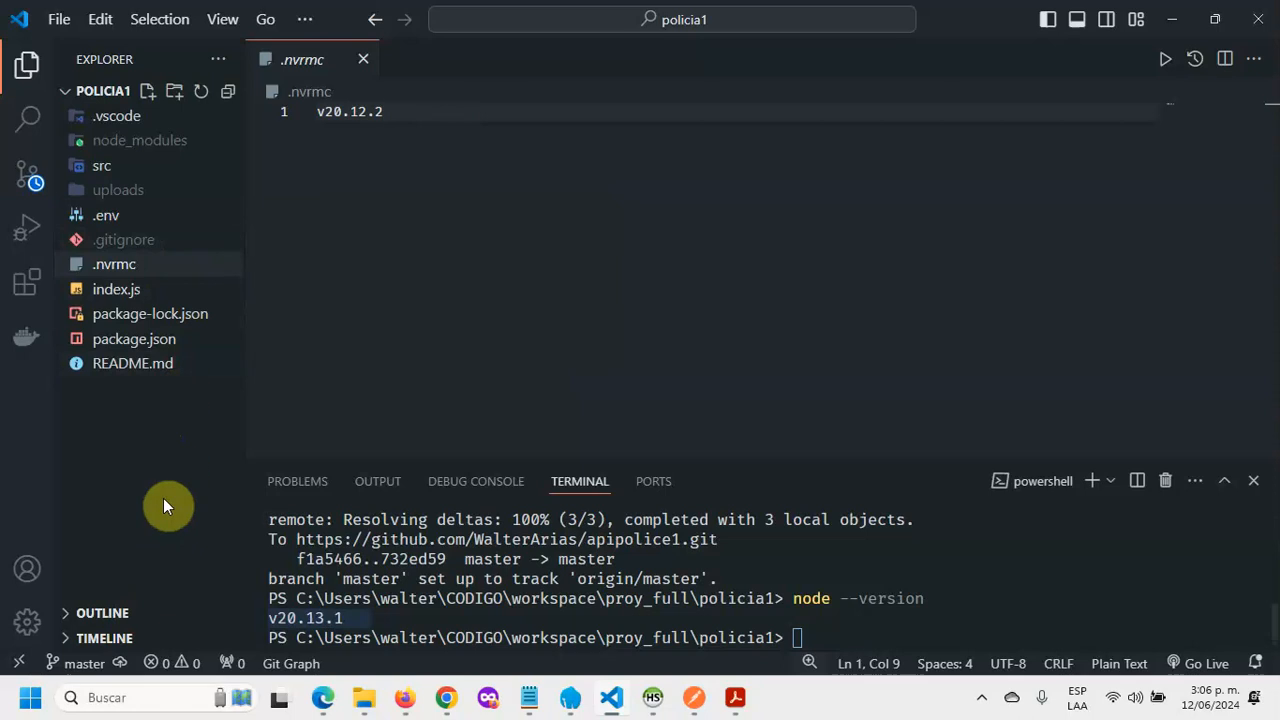
{"action": "left_click", "coordinate": [160, 341]}
{"action": "scroll", "coordinate": [769, 320], "scroll_direction": "down", "scroll_amount": 3}
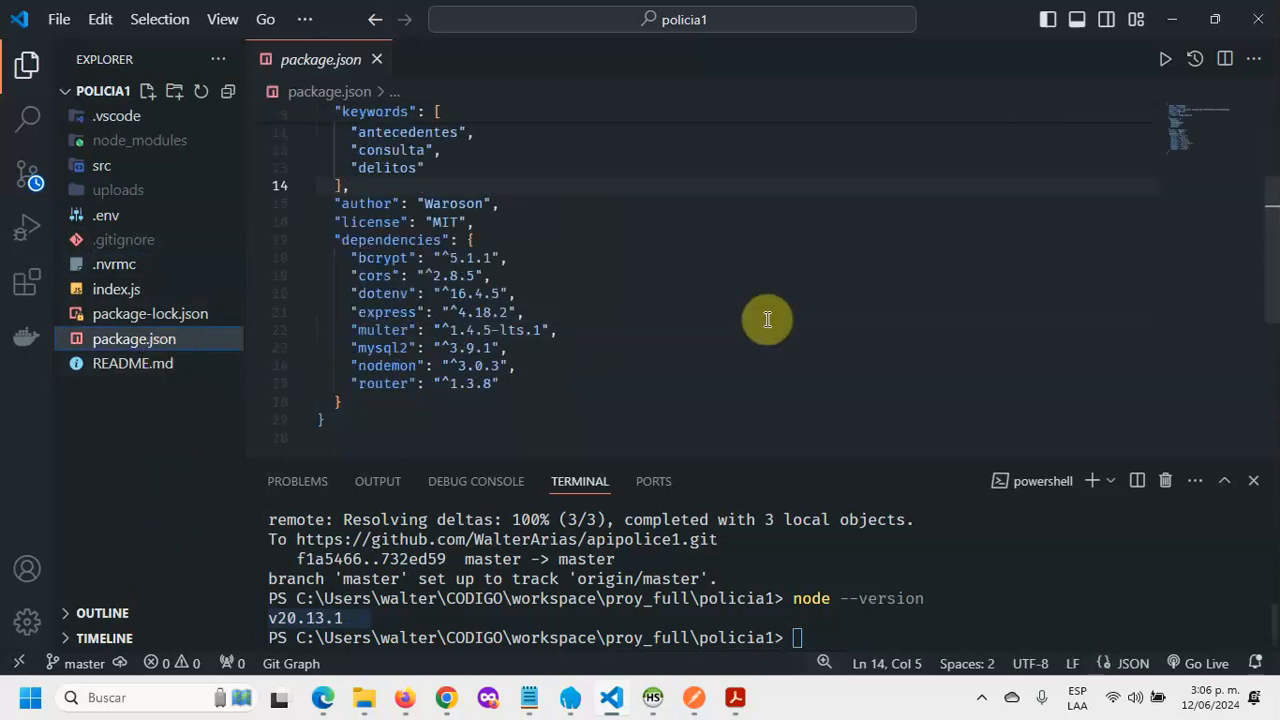
{"action": "left_click_drag", "start_coordinate": [469, 293], "coordinate": [343, 294]}
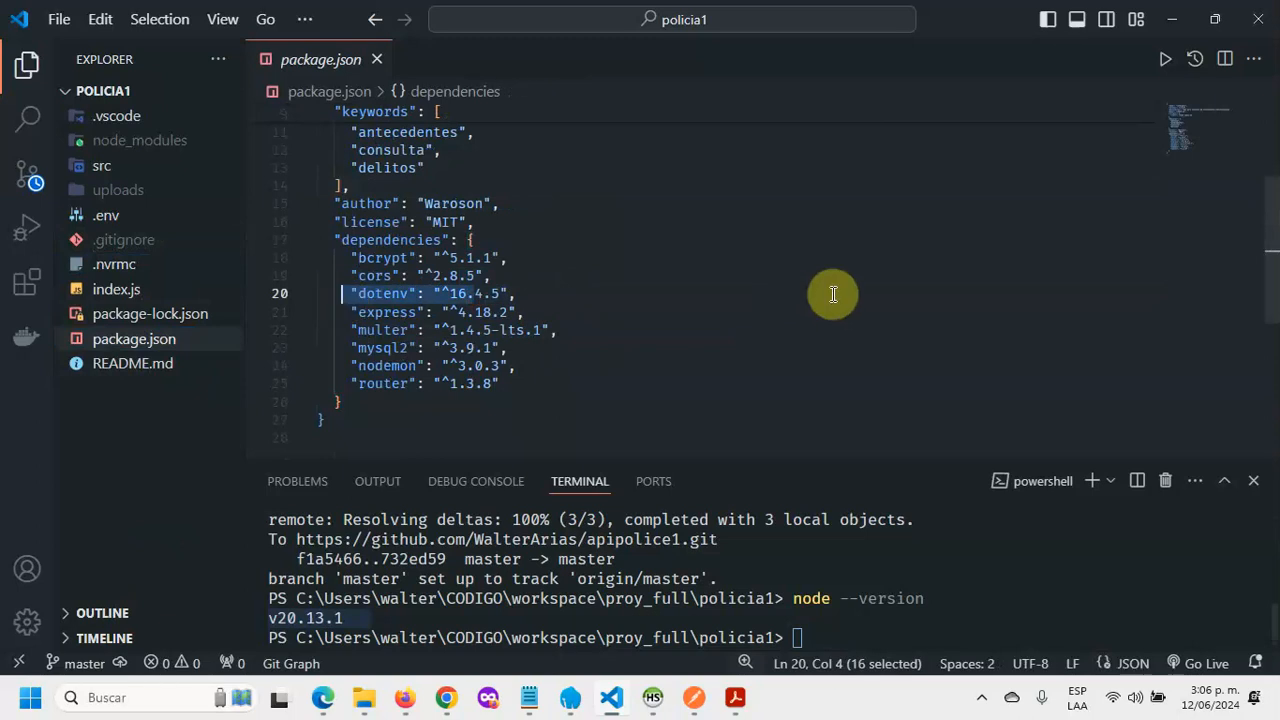
{"action": "left_click", "coordinate": [119, 467]}
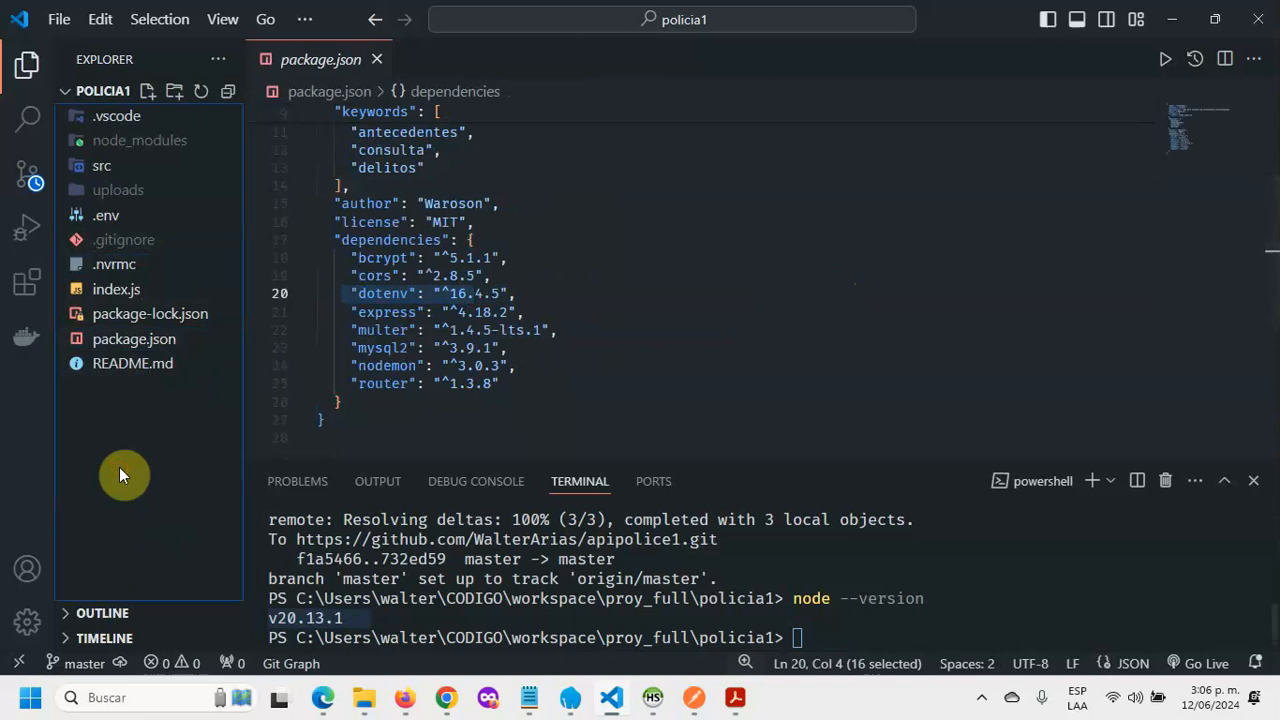
{"action": "left_click", "coordinate": [112, 222]}
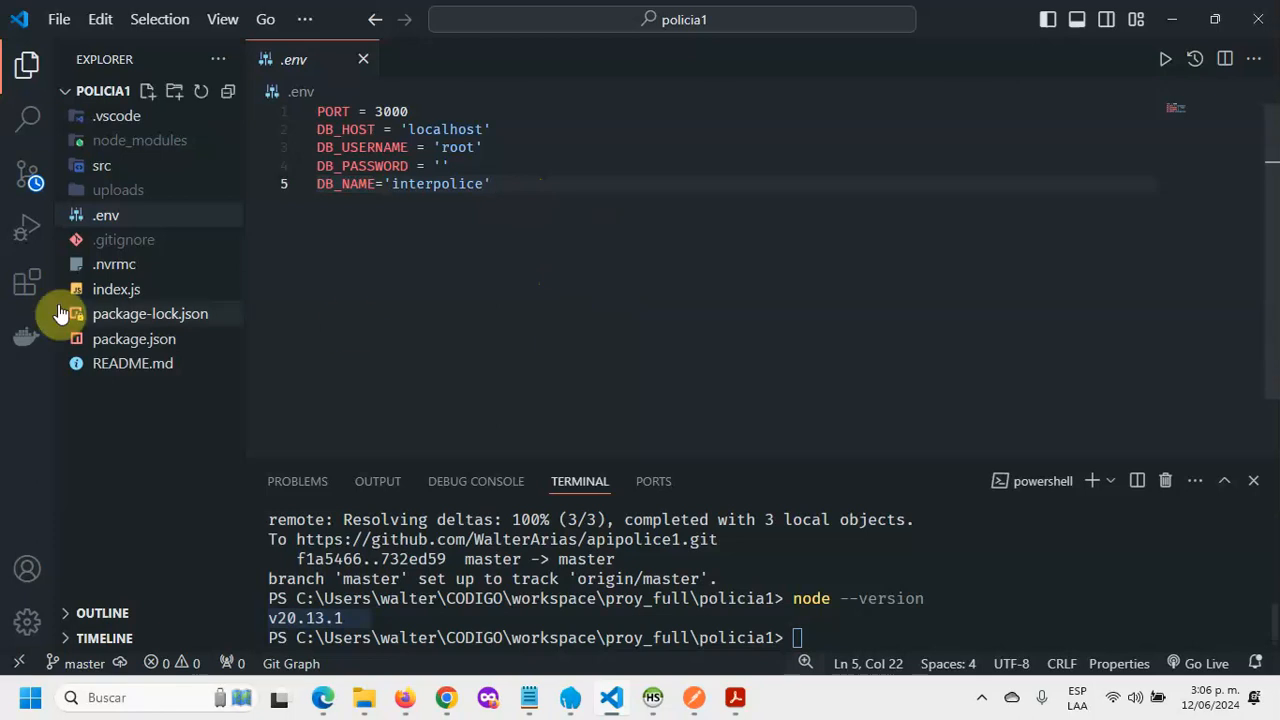
Step: Inspect package.json's start script, highlighting the node command it runs
{"action": "left_click", "coordinate": [108, 290]}
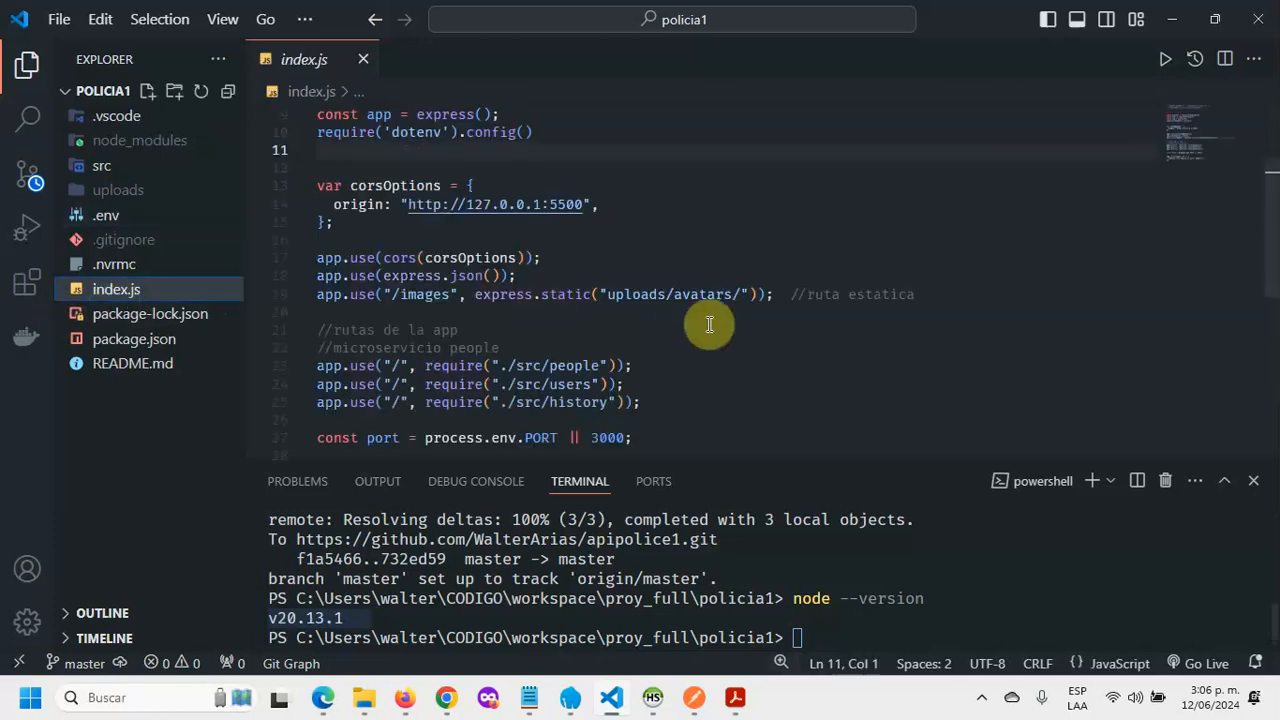
{"action": "scroll", "coordinate": [720, 300], "scroll_direction": "down", "scroll_amount": 1}
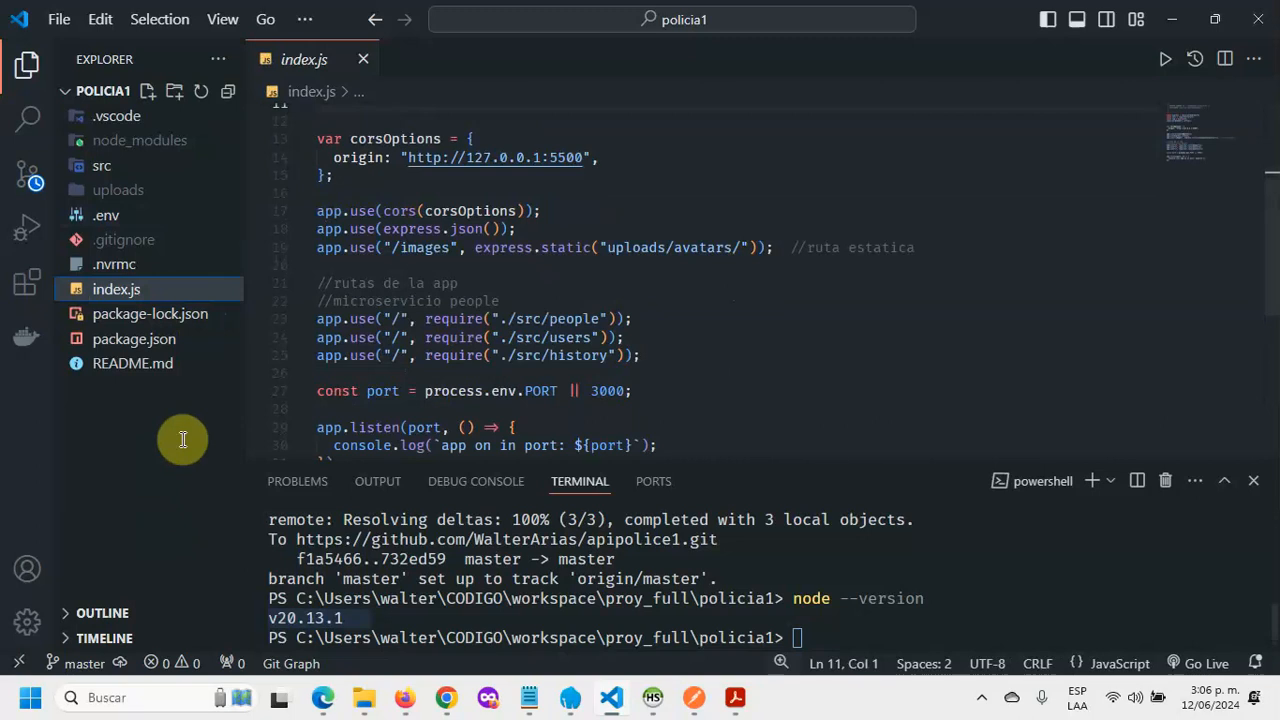
{"action": "left_click", "coordinate": [160, 339]}
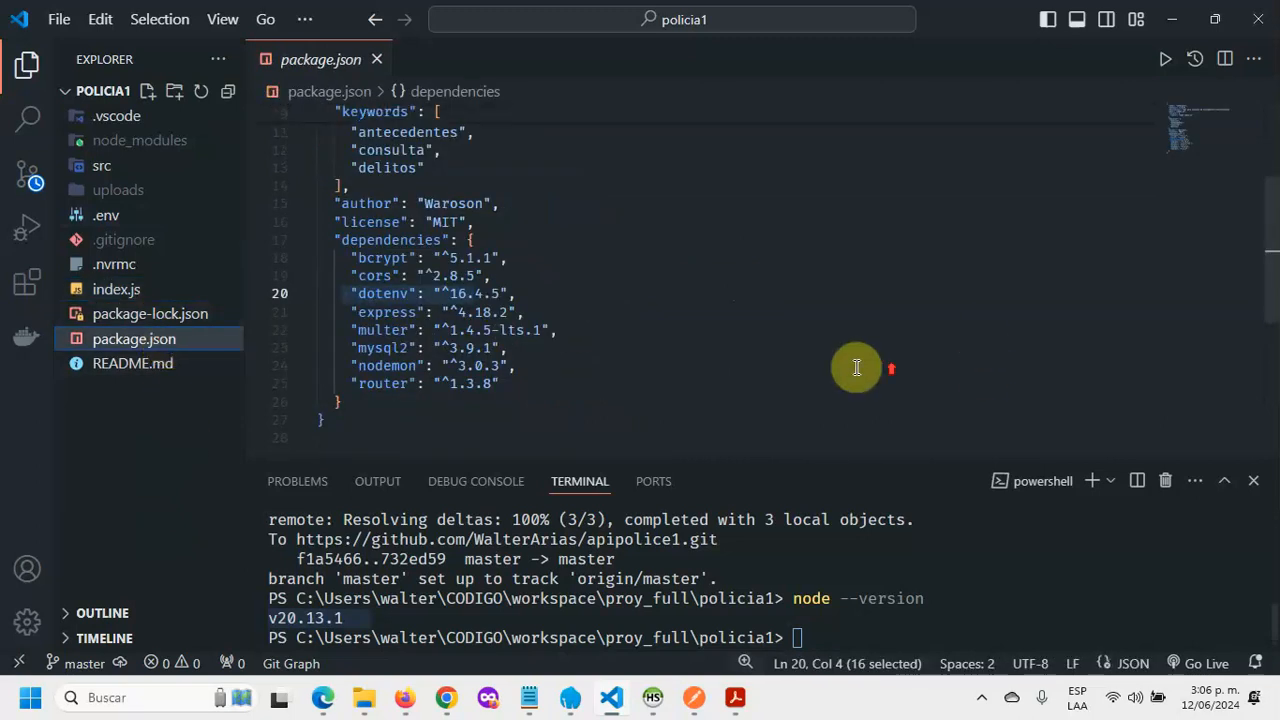
{"action": "scroll", "coordinate": [856, 366], "scroll_direction": "up", "scroll_amount": 3}
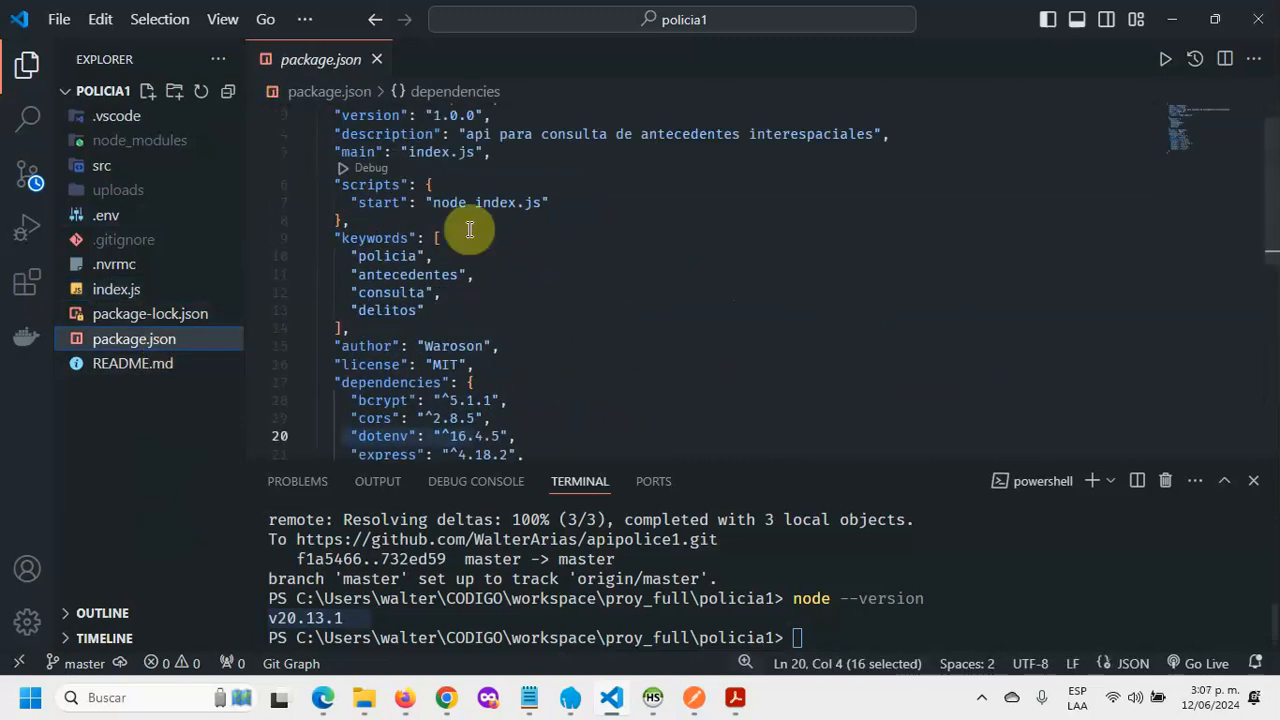
{"action": "left_click", "coordinate": [454, 188]}
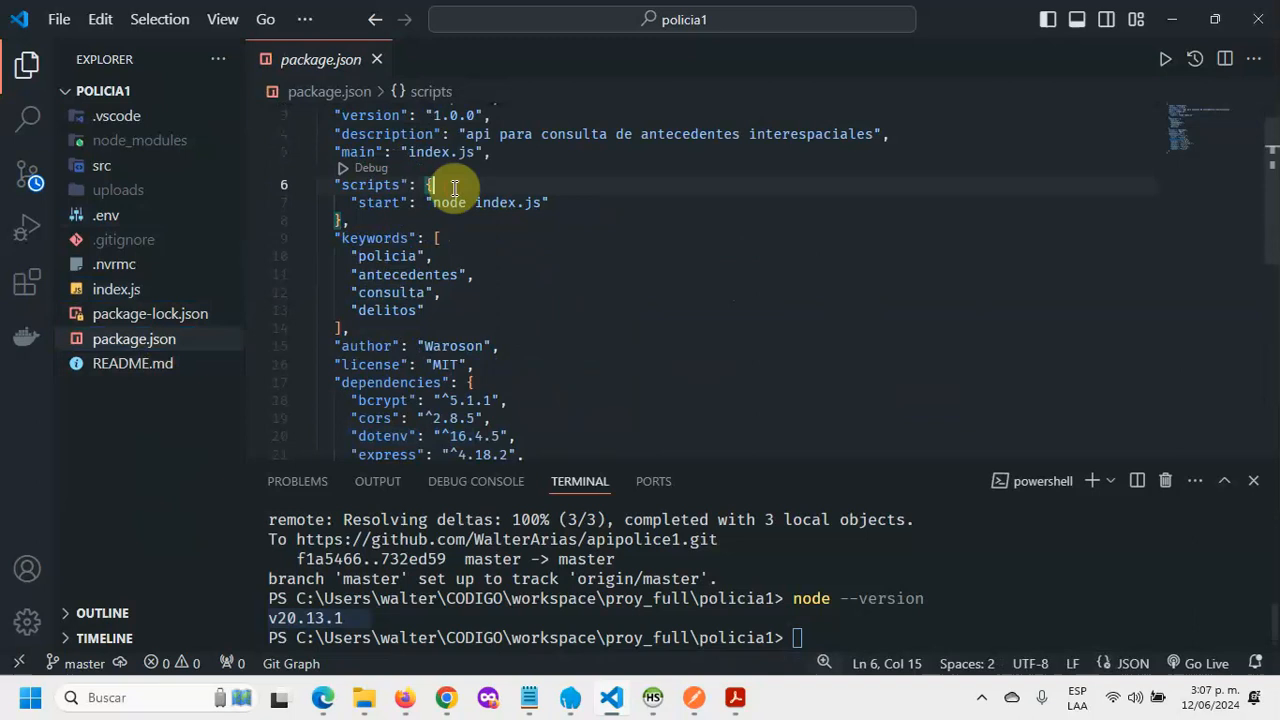
{"action": "left_click", "coordinate": [390, 203]}
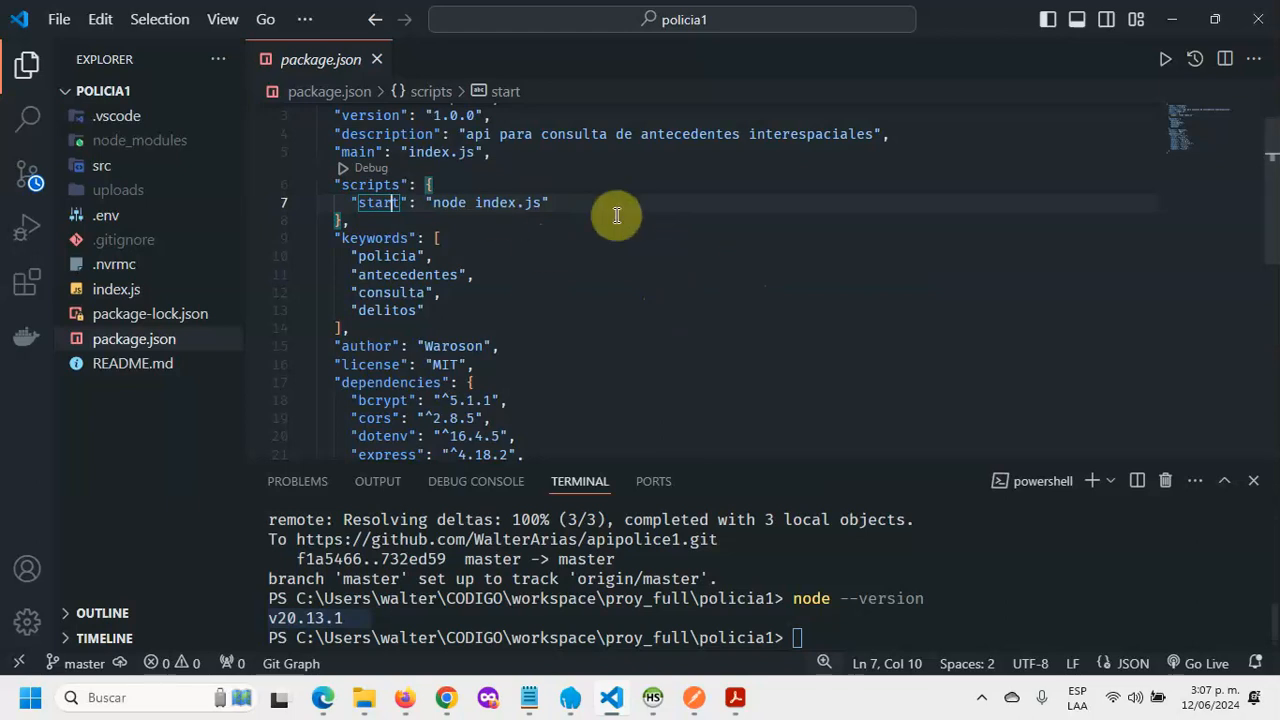
{"action": "left_click", "coordinate": [586, 205]}
{"action": "left_click_drag", "start_coordinate": [473, 203], "coordinate": [436, 208]}
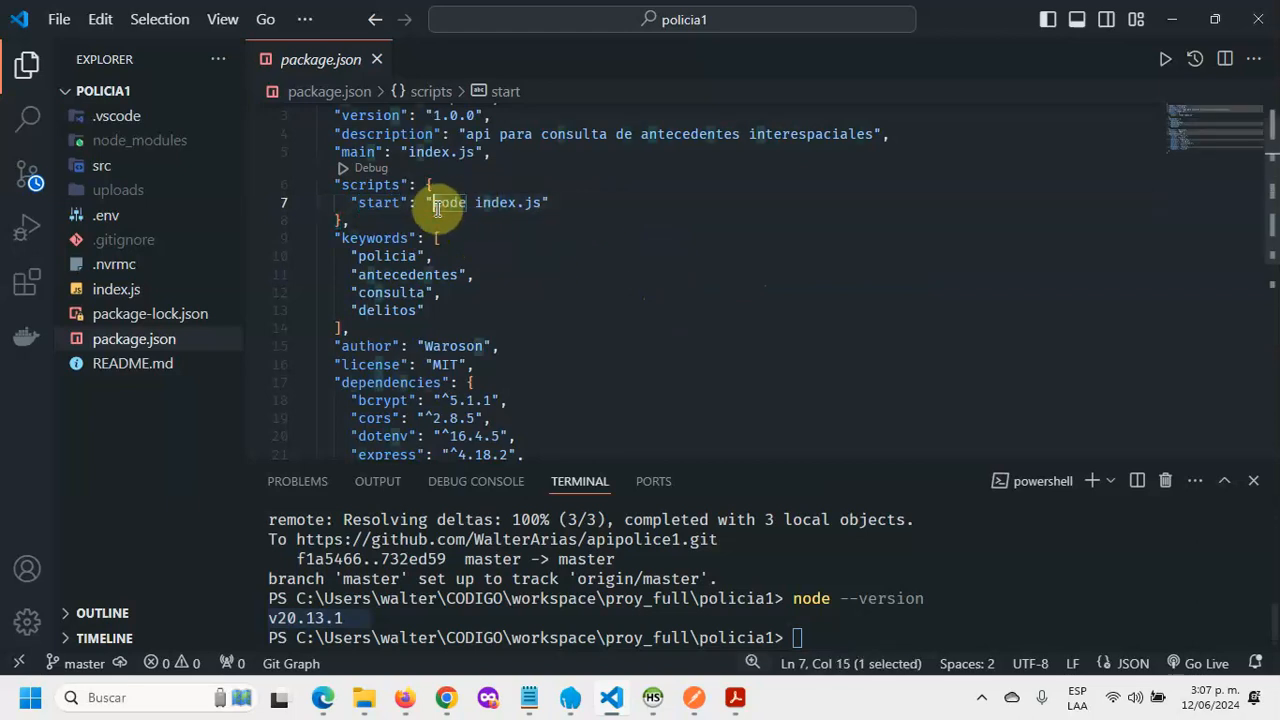
{"action": "left_click", "coordinate": [663, 257]}
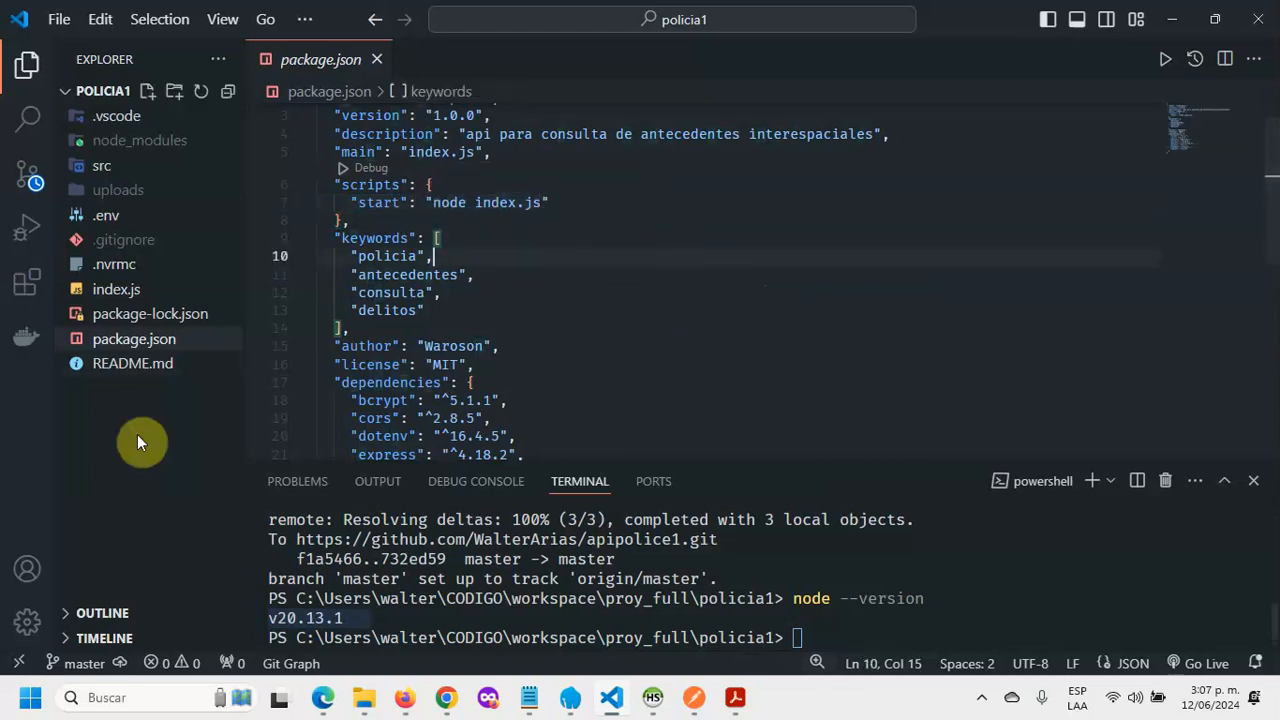
Step: Highlight the require('dotenv').config() line in index.js, then expand the src folder
{"action": "left_click", "coordinate": [116, 289]}
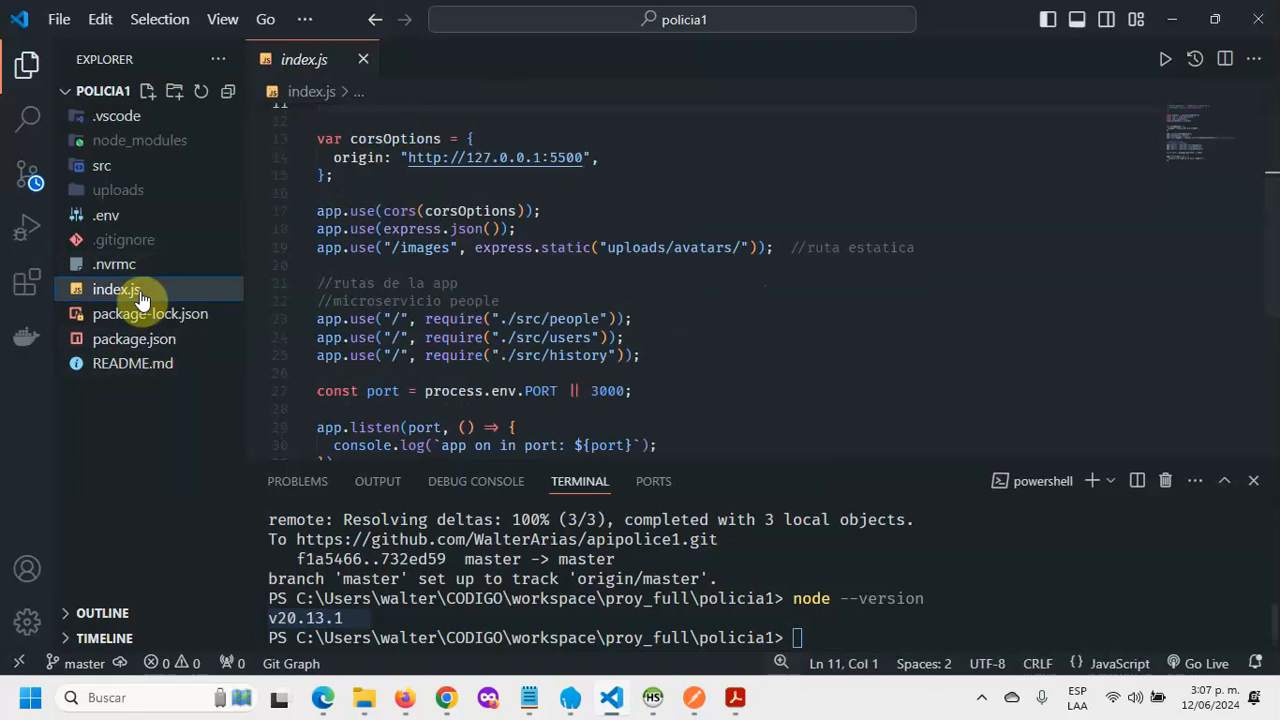
{"action": "left_click", "coordinate": [133, 218]}
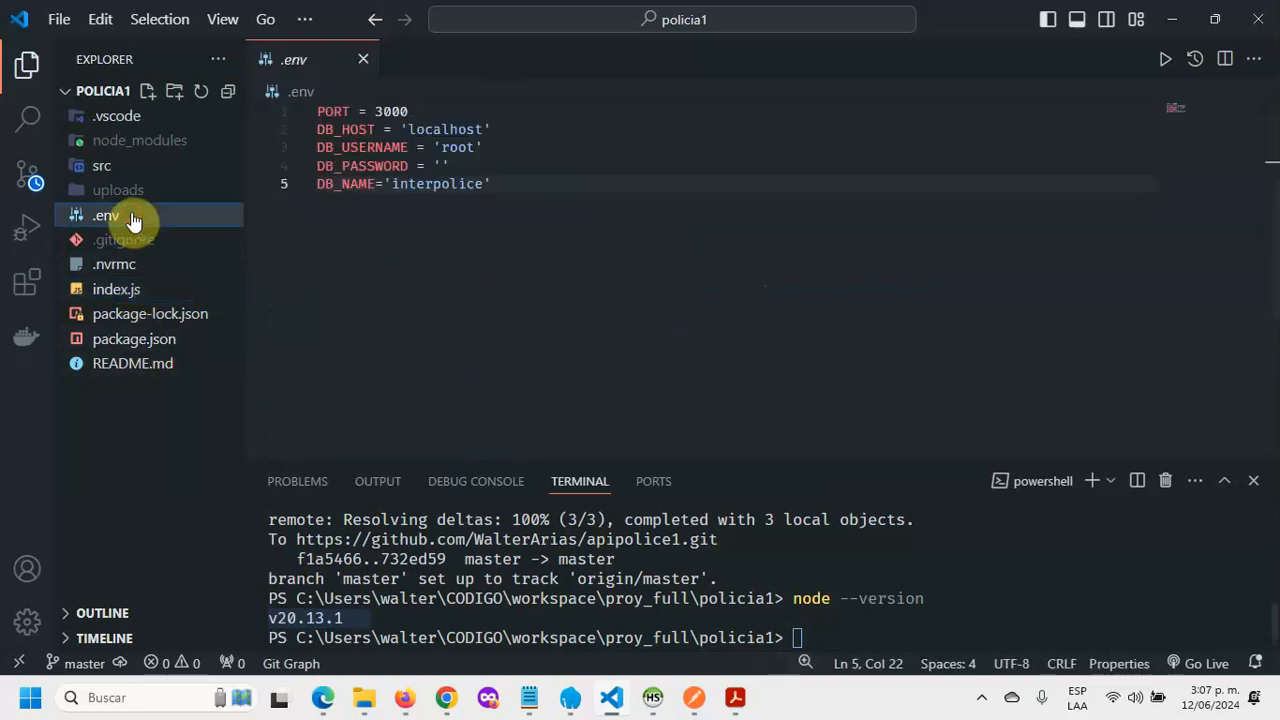
{"action": "left_click", "coordinate": [143, 296]}
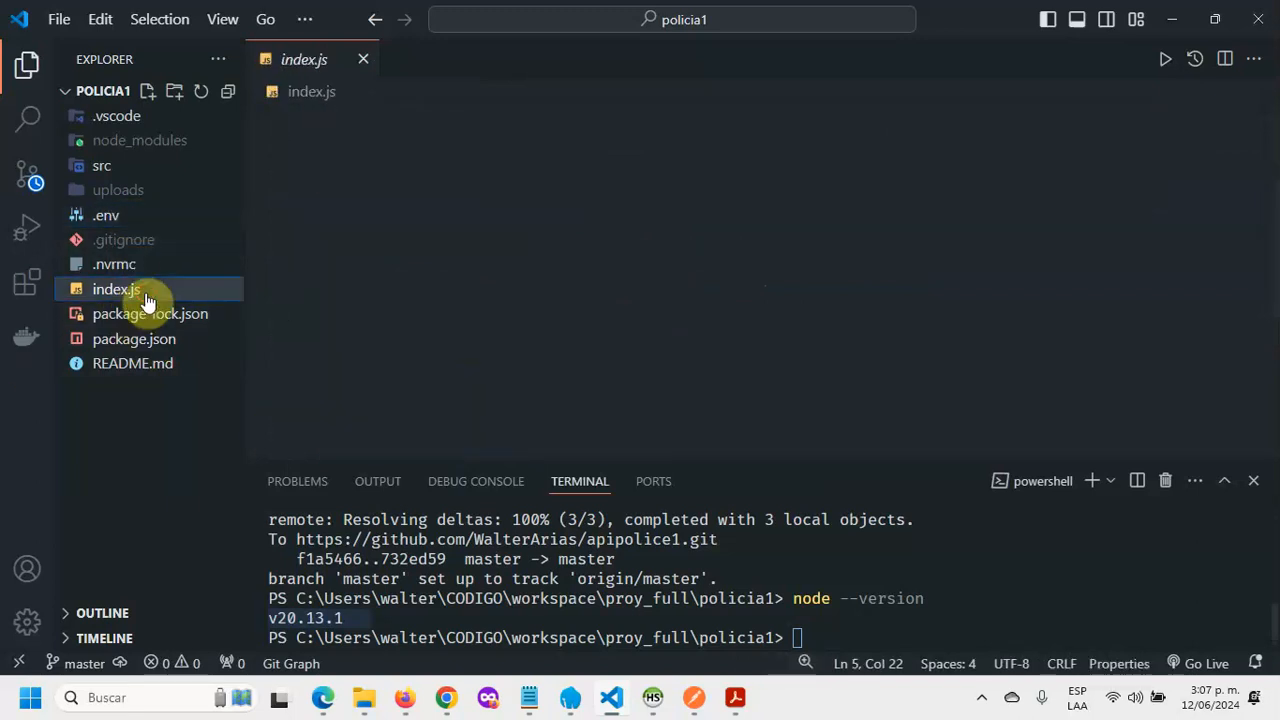
{"action": "scroll", "coordinate": [905, 382], "scroll_direction": "up", "scroll_amount": 3}
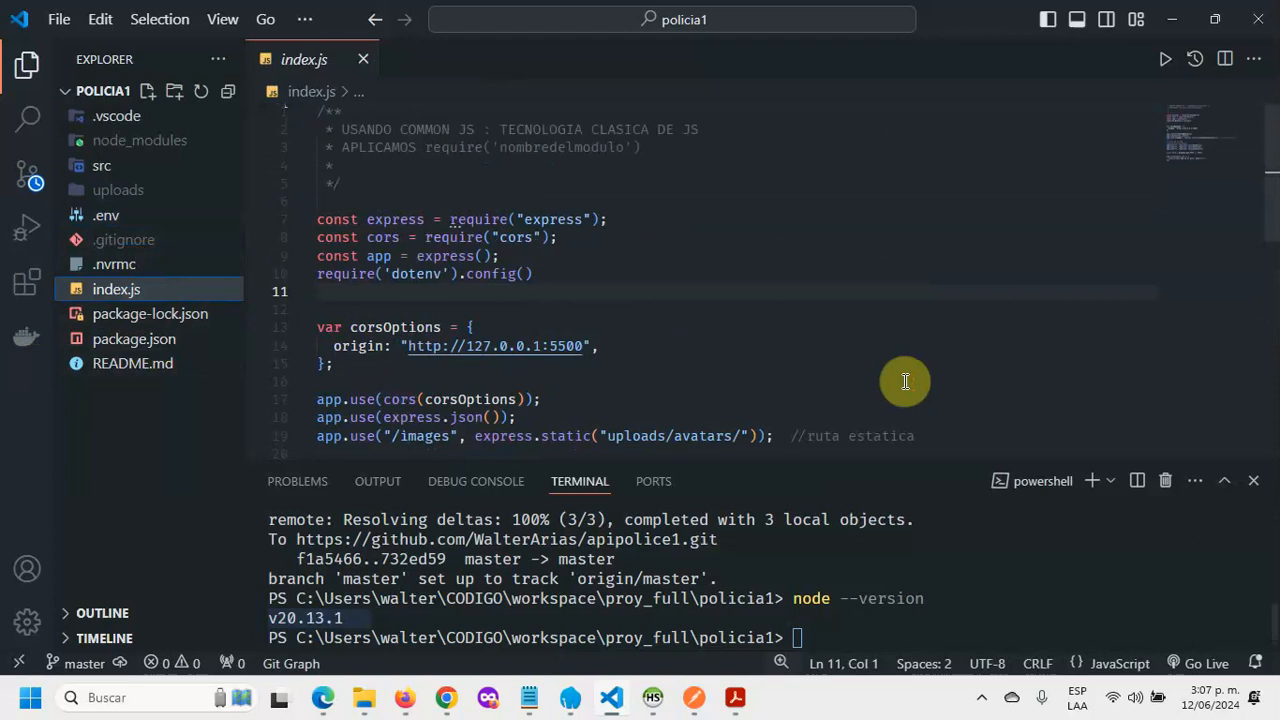
{"action": "left_click_drag", "start_coordinate": [596, 276], "coordinate": [288, 288]}
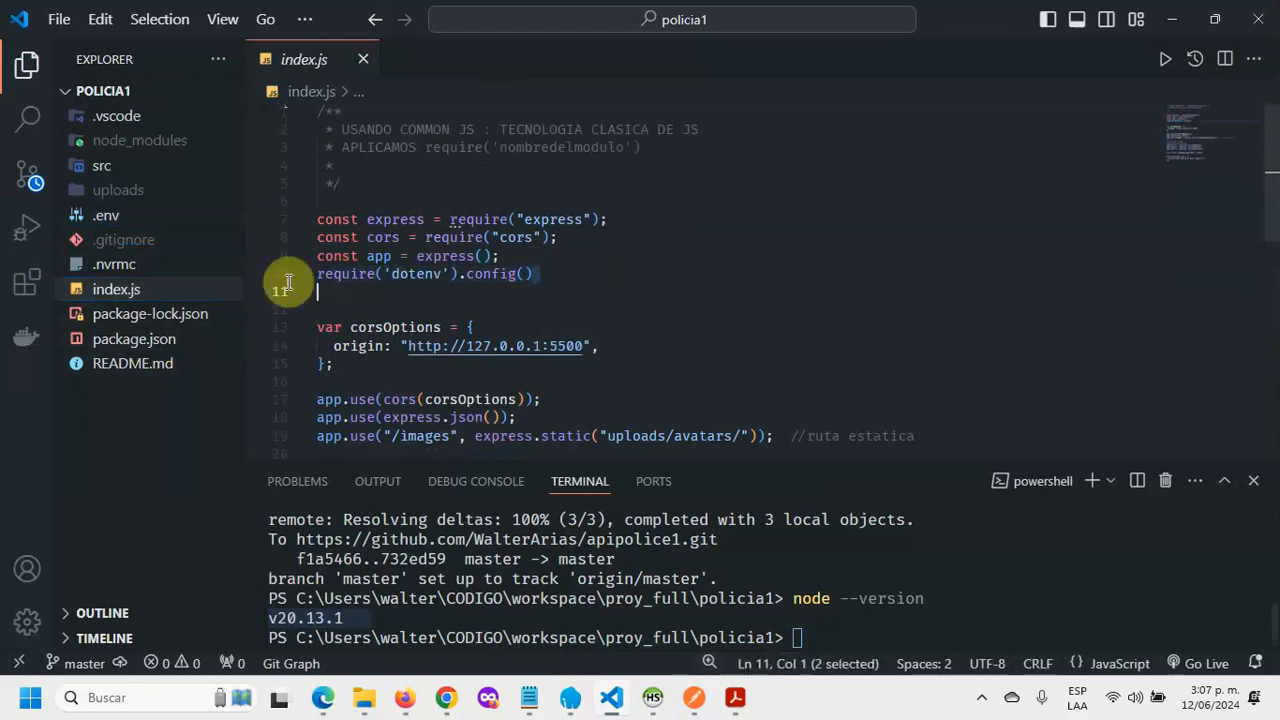
{"action": "left_click", "coordinate": [665, 289]}
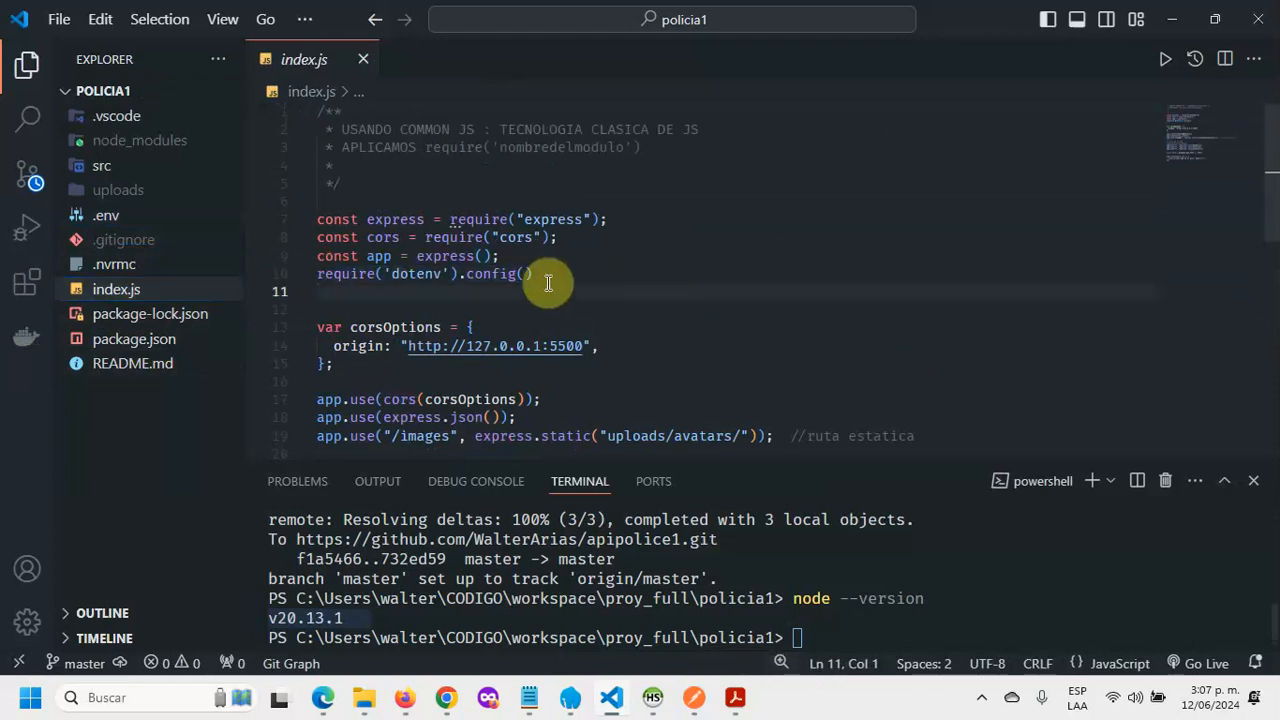
{"action": "left_click_drag", "start_coordinate": [548, 280], "coordinate": [314, 277]}
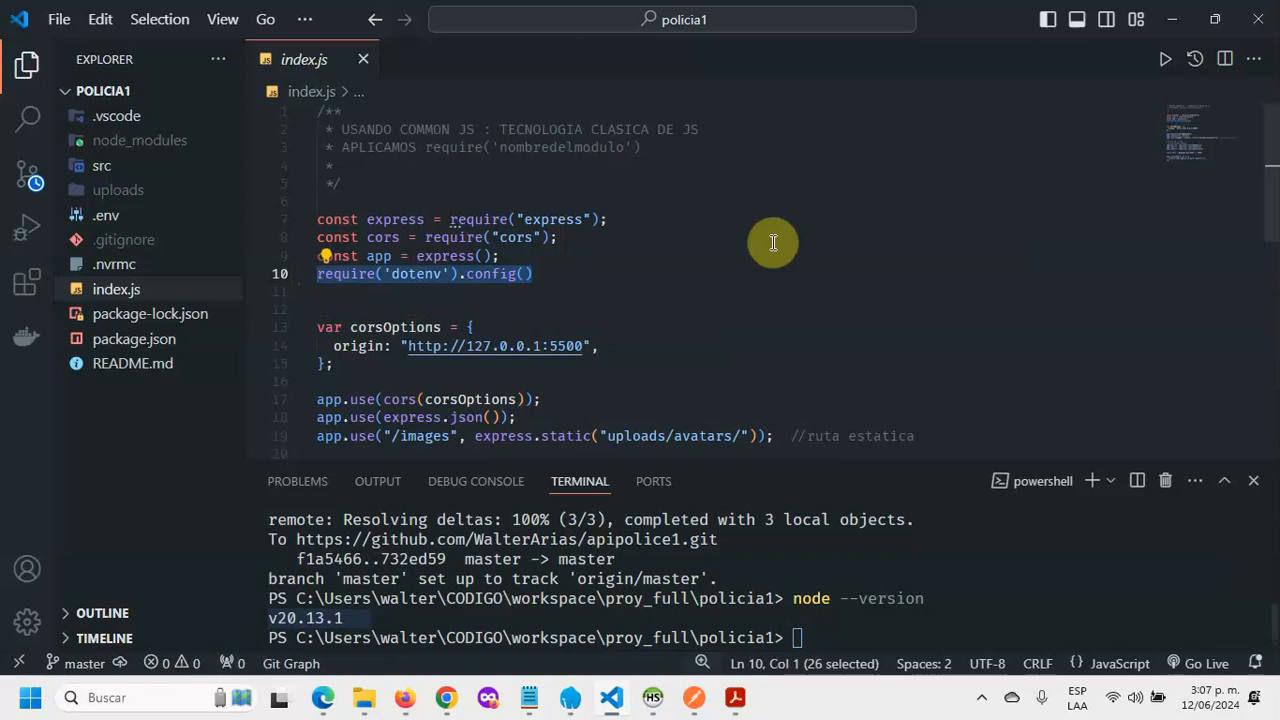
{"action": "left_click", "coordinate": [79, 174]}
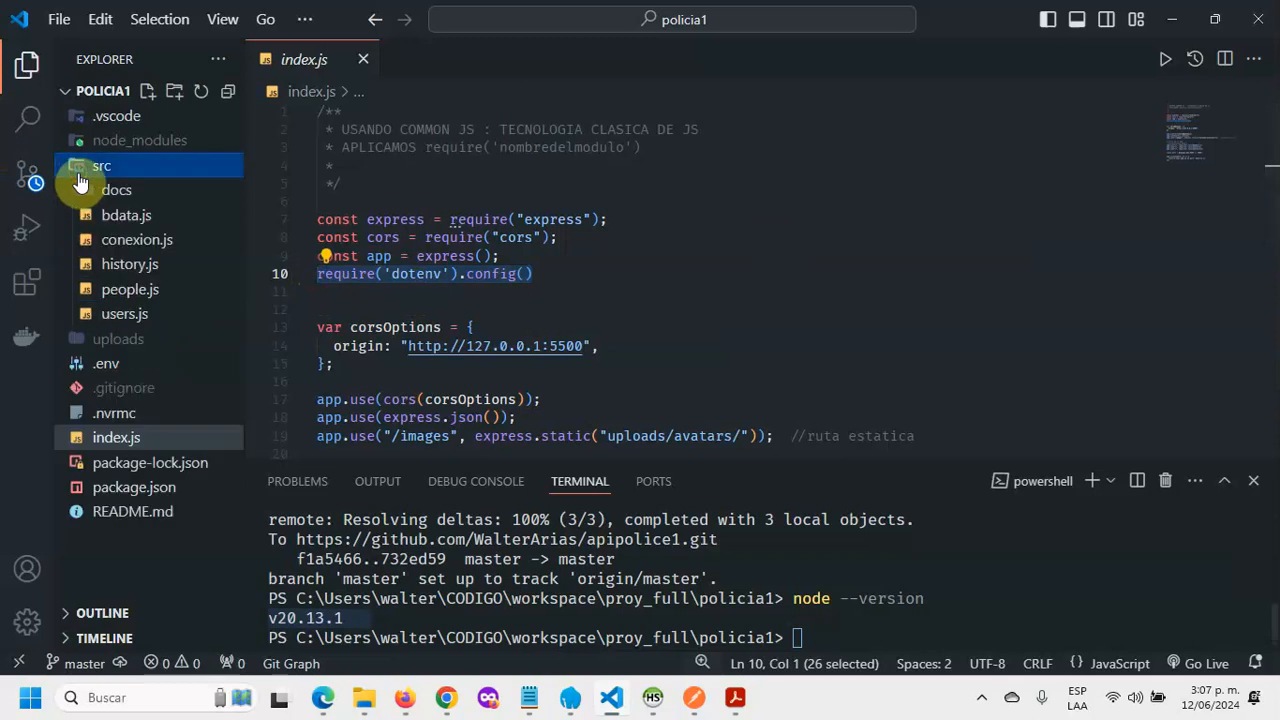
Step: Show src/bdata.js beside .env in a split view to compare the mysql2 connection's process.env database variables
{"action": "left_click", "coordinate": [155, 216]}
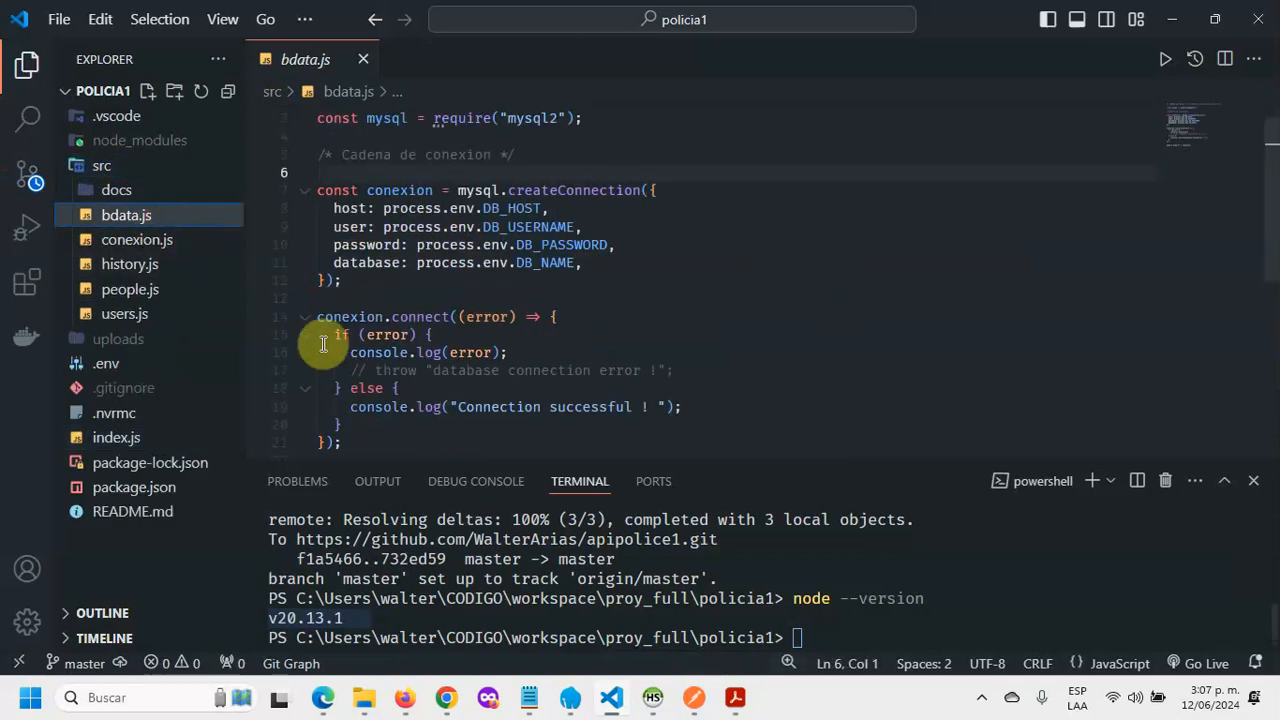
{"action": "left_click_drag", "start_coordinate": [371, 281], "coordinate": [297, 200]}
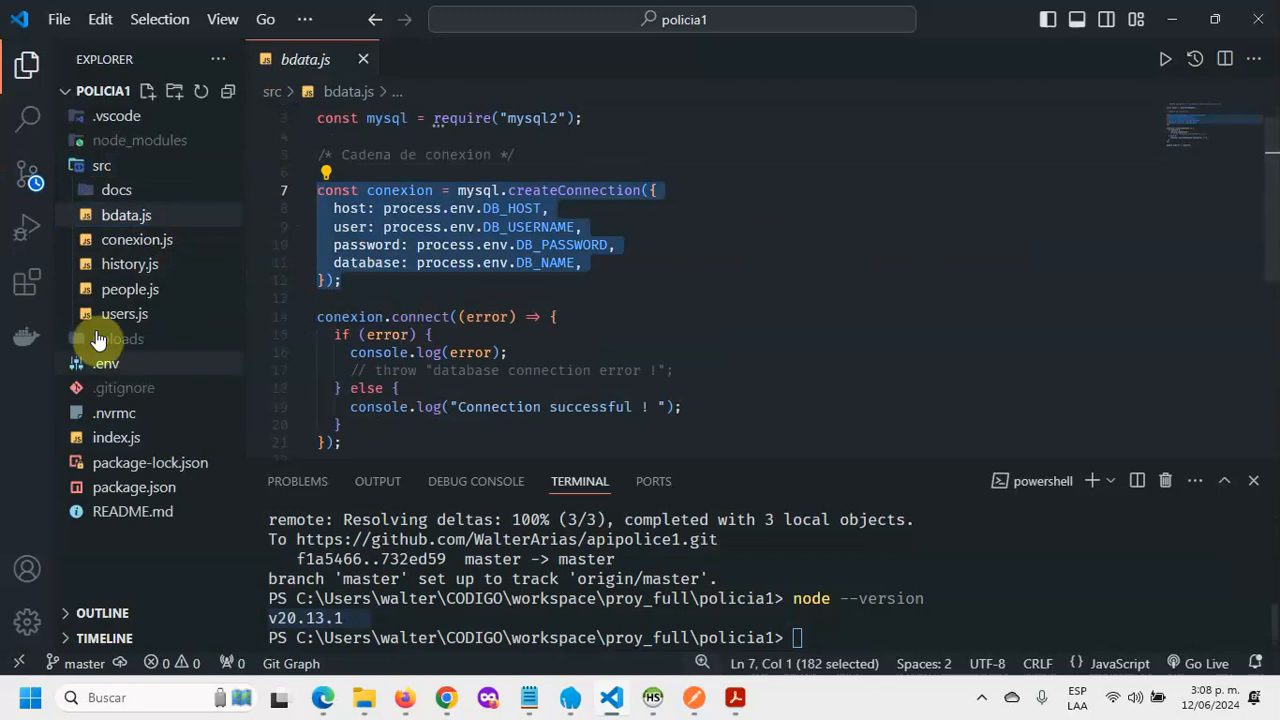
{"action": "left_click", "coordinate": [128, 364]}
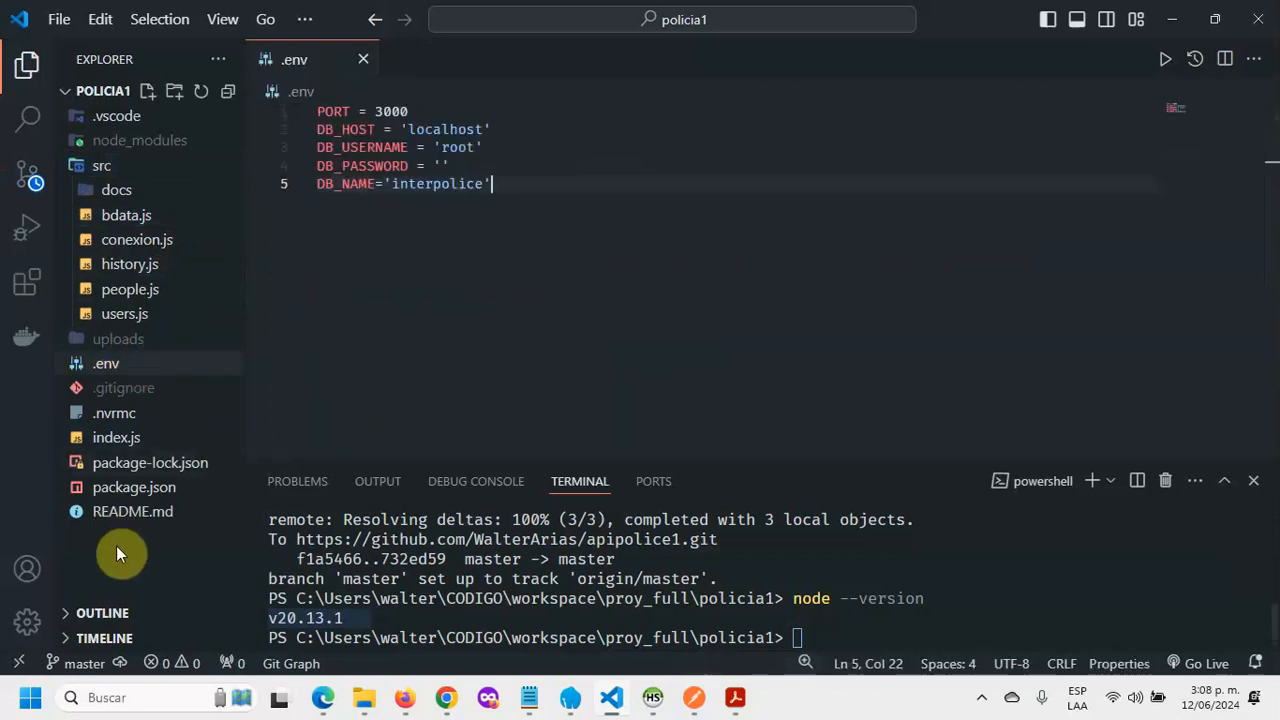
{"action": "left_click", "coordinate": [133, 219]}
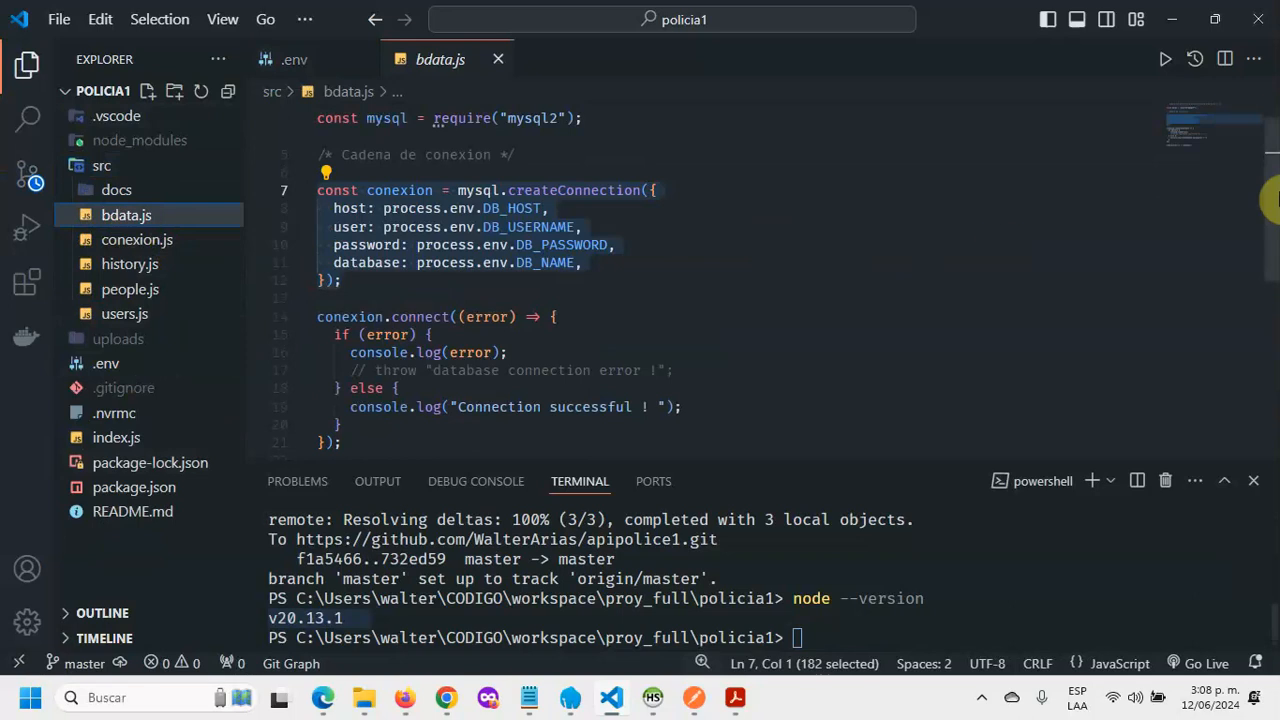
{"action": "left_click", "coordinate": [1225, 59]}
{"action": "left_click", "coordinate": [290, 59]}
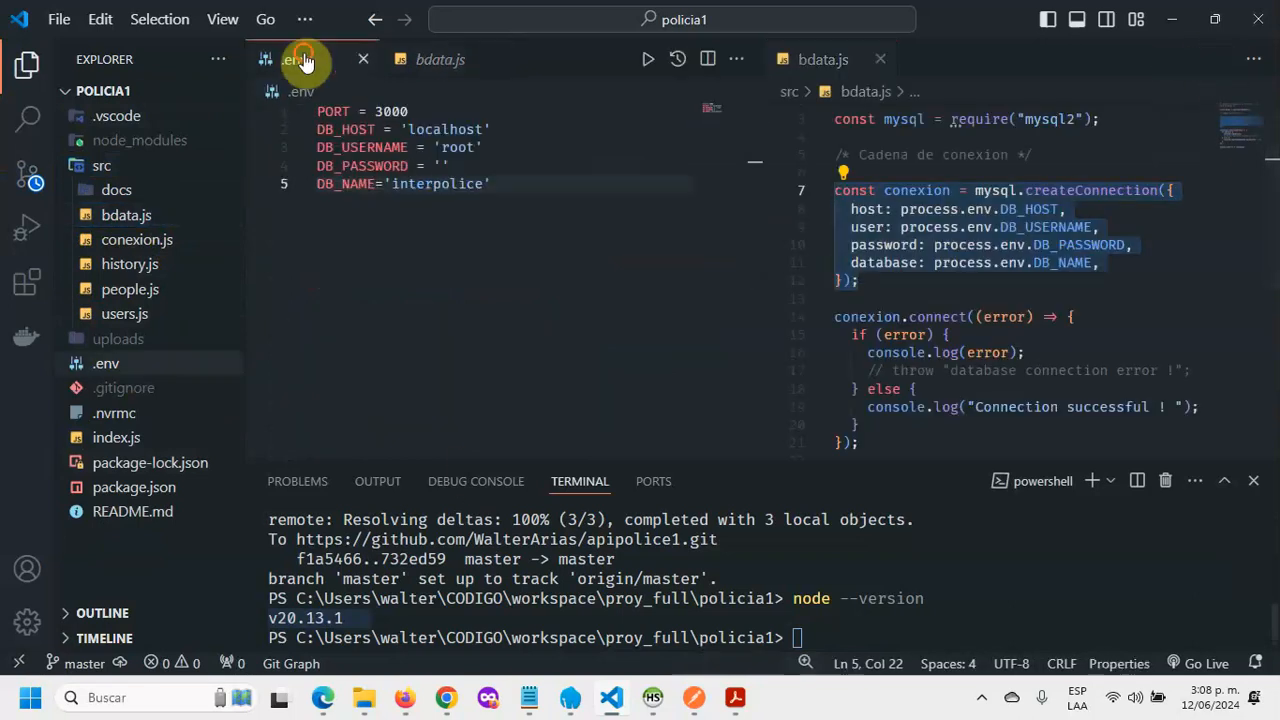
{"action": "left_click", "coordinate": [27, 64]}
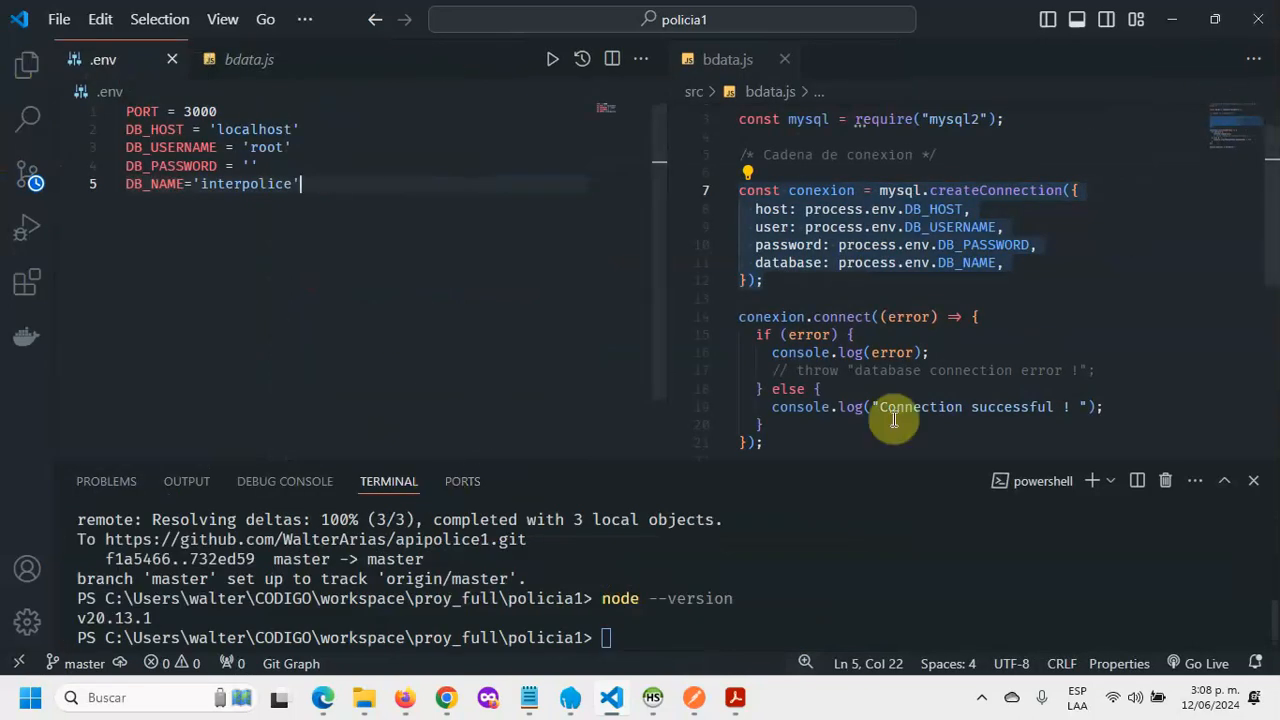
{"action": "left_click", "coordinate": [1015, 298]}
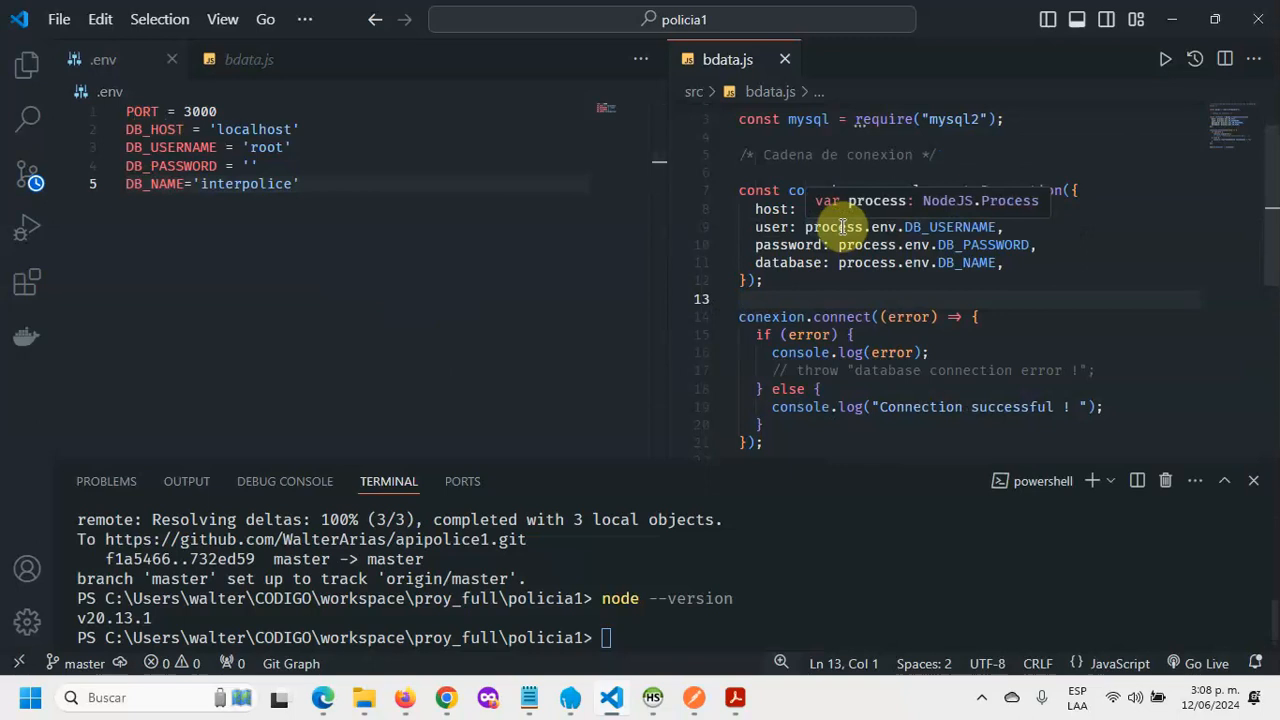
{"action": "left_click", "coordinate": [406, 340]}
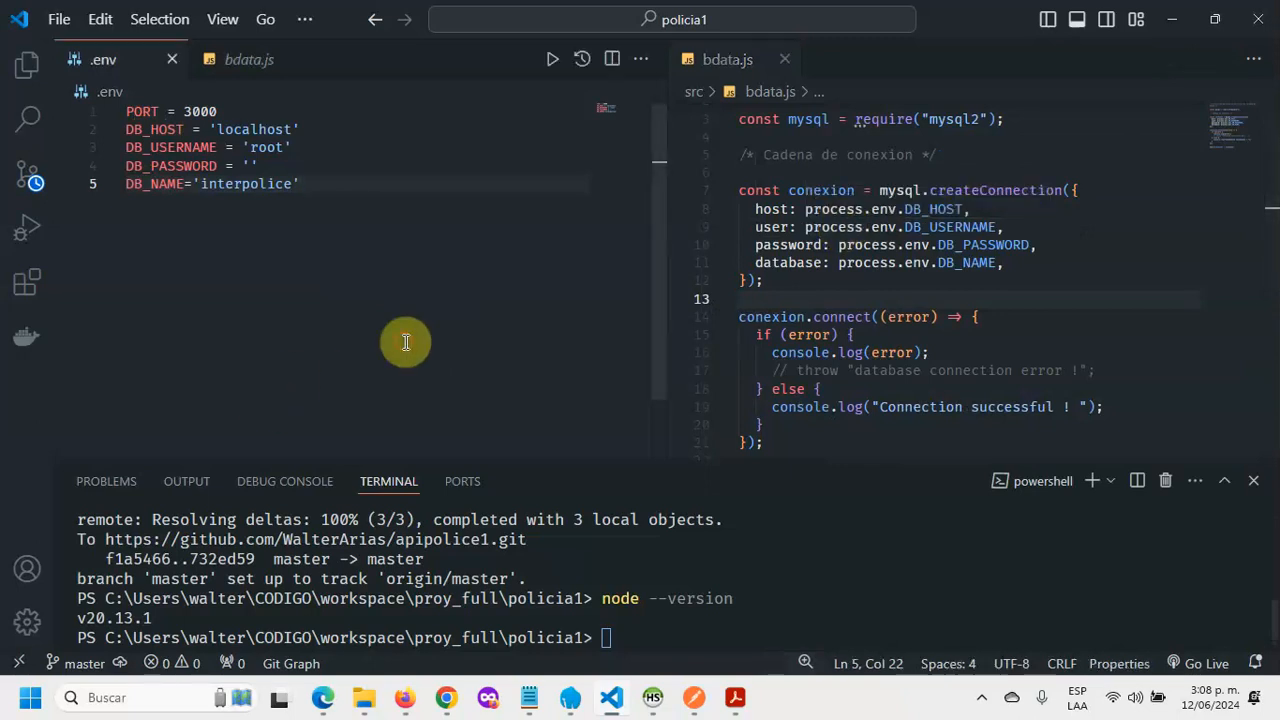
Step: Open index.js alone and highlight line 27's process.env.PORT || 3000 port definition
{"action": "left_click", "coordinate": [27, 64]}
{"action": "left_click", "coordinate": [120, 438]}
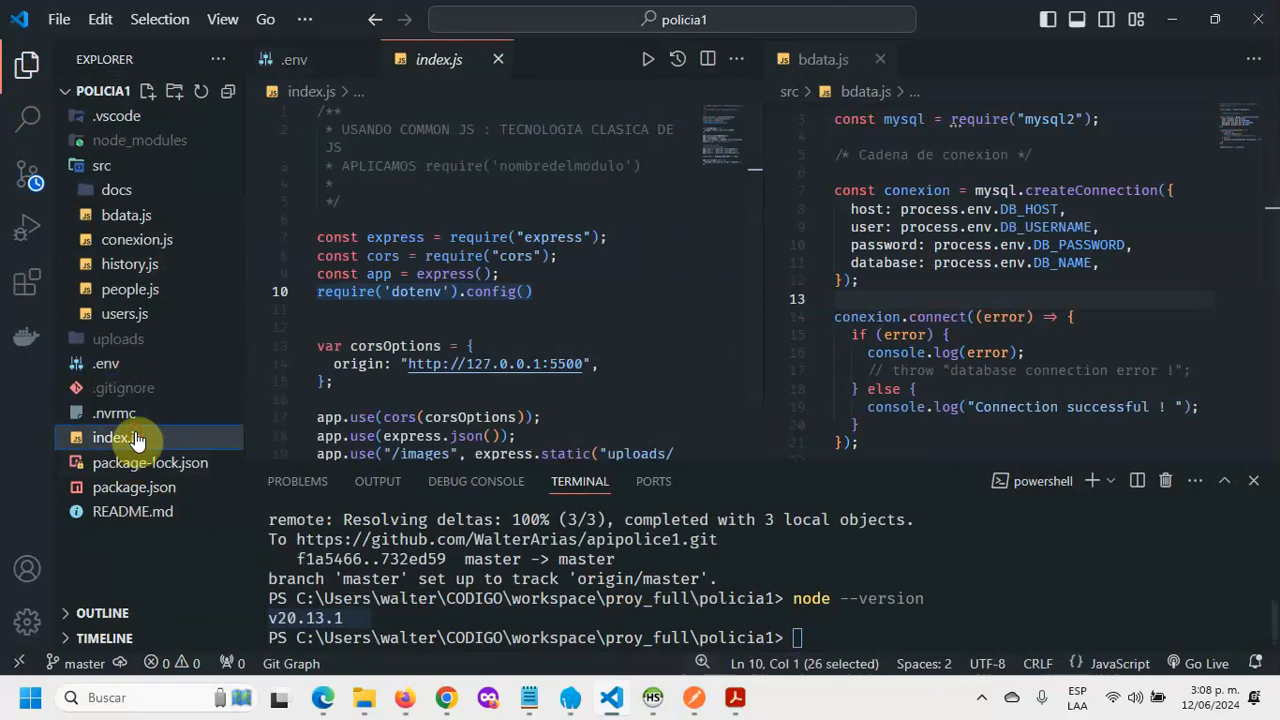
{"action": "left_click", "coordinate": [880, 59]}
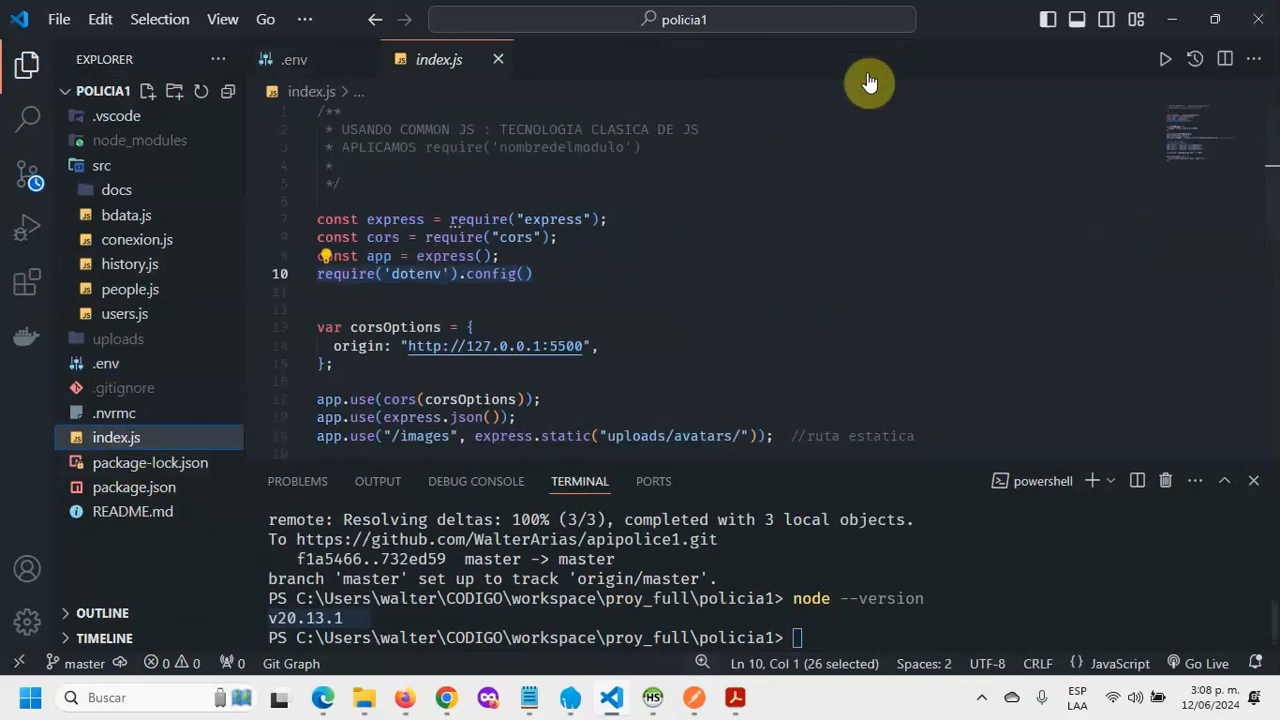
{"action": "scroll", "coordinate": [737, 273], "scroll_direction": "down", "scroll_amount": 5}
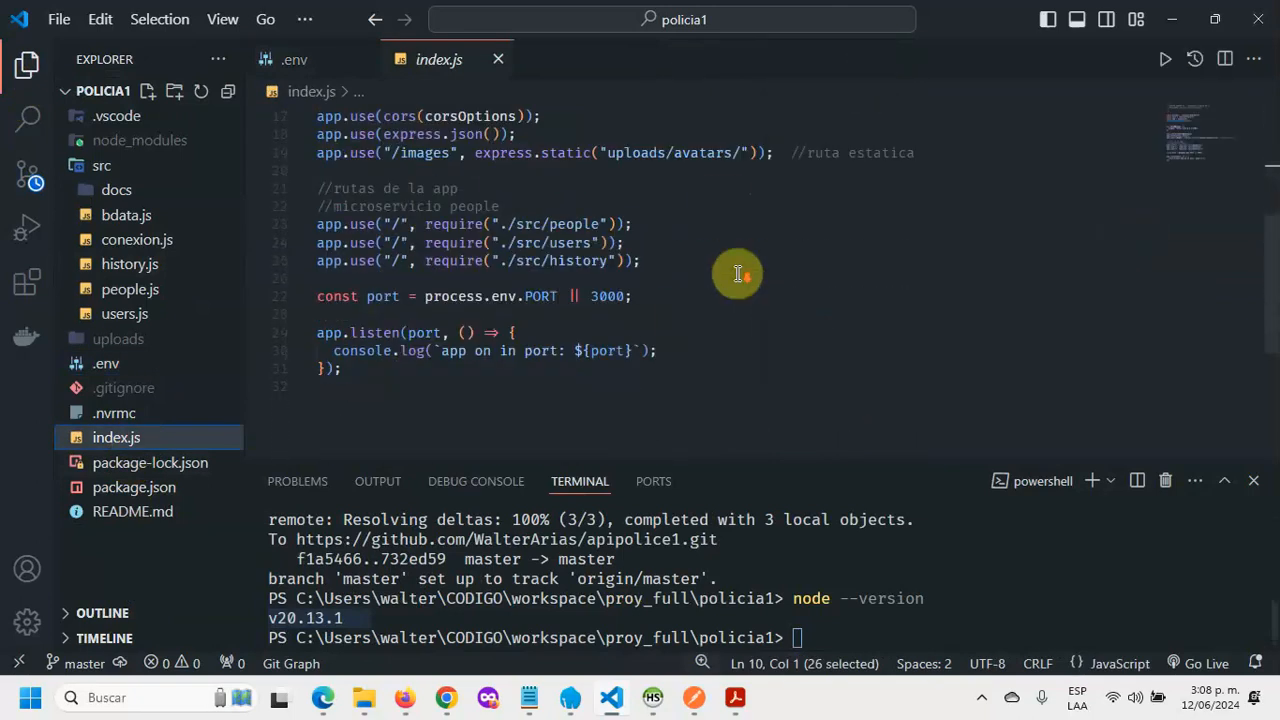
{"action": "left_click_drag", "start_coordinate": [690, 296], "coordinate": [290, 296]}
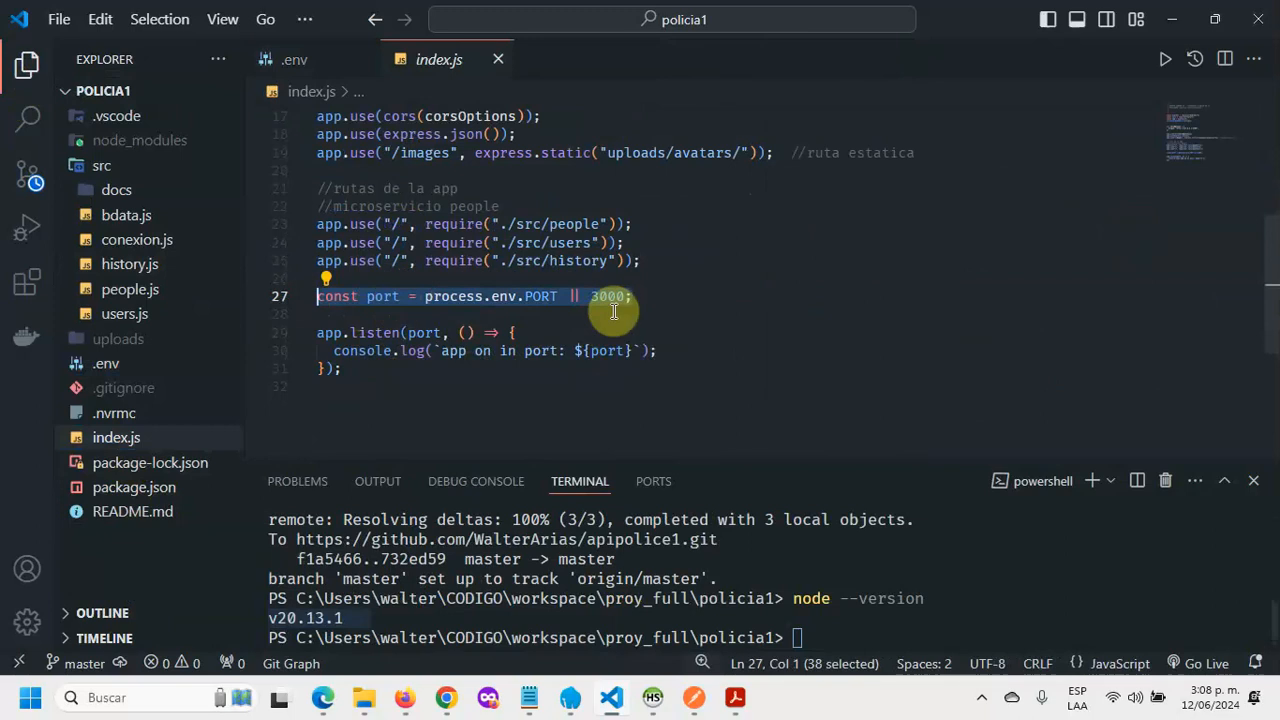
{"action": "left_click", "coordinate": [686, 309]}
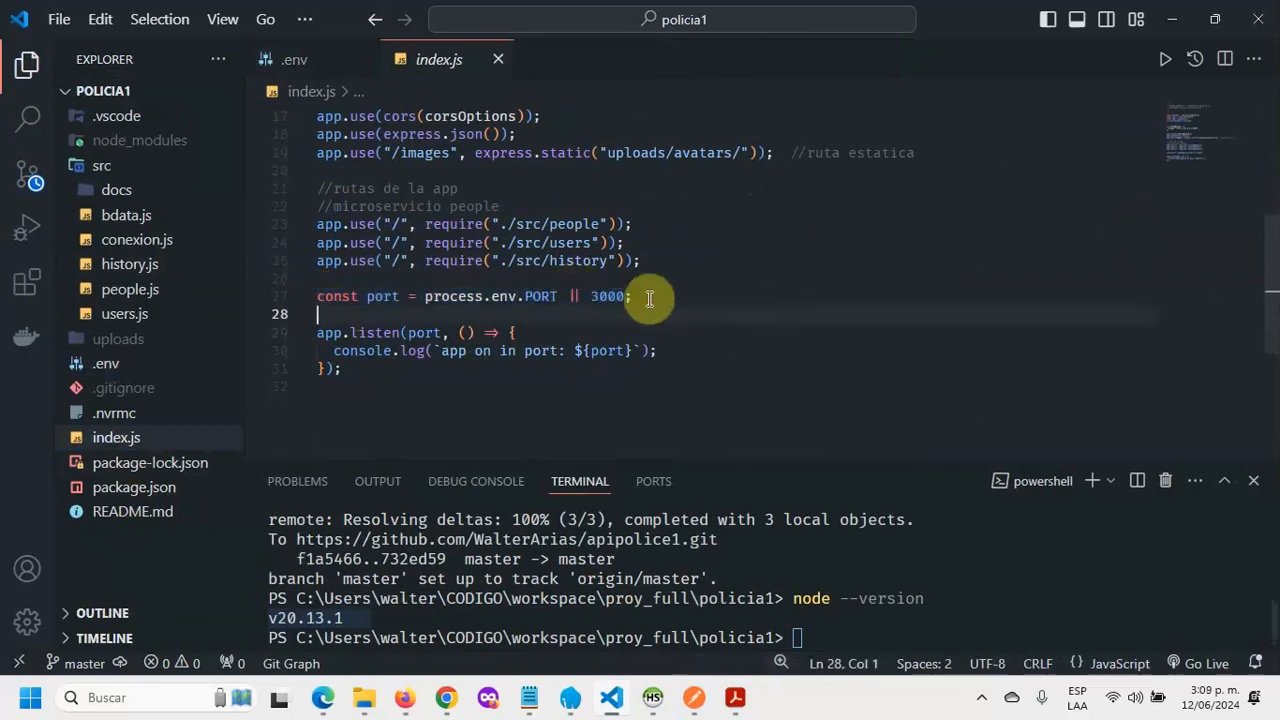
{"action": "left_click_drag", "start_coordinate": [625, 297], "coordinate": [425, 300]}
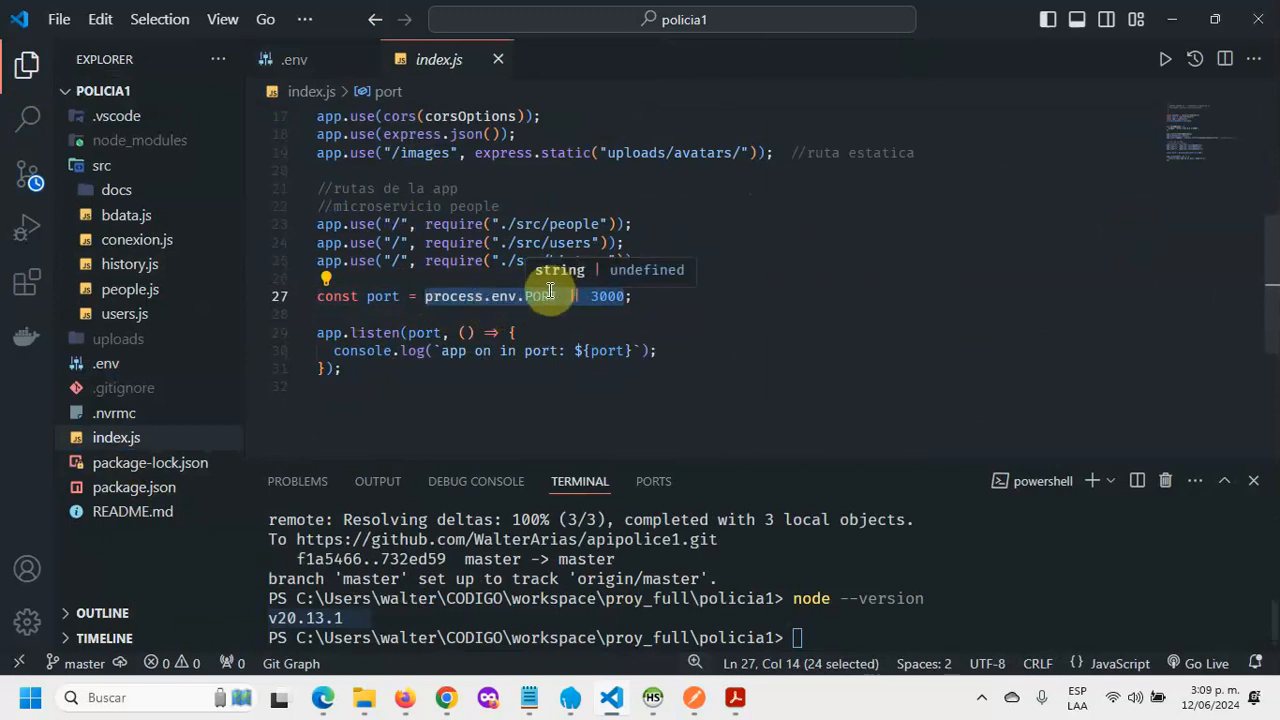
Step: Compare line 27 with .env's PORT, highlighting process.env.PORT and the || fallback, then collapse src
{"action": "left_click", "coordinate": [305, 60]}
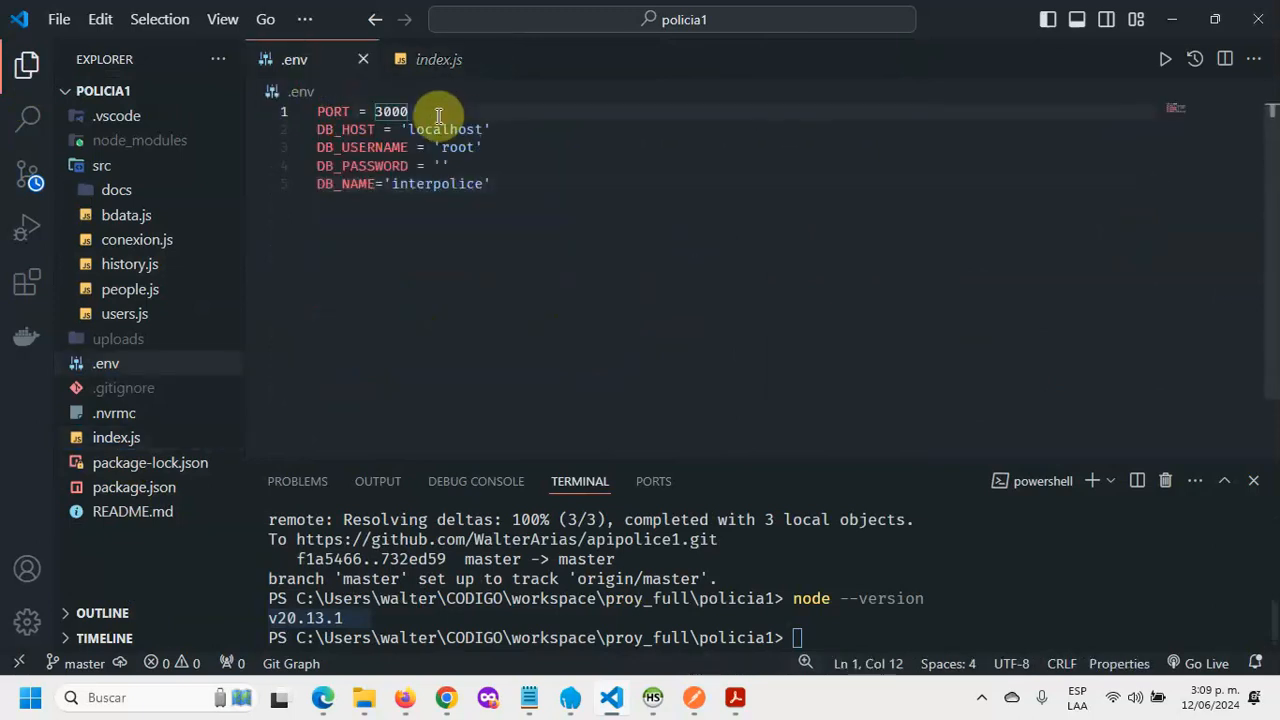
{"action": "left_click", "coordinate": [425, 60]}
{"action": "left_click", "coordinate": [676, 305]}
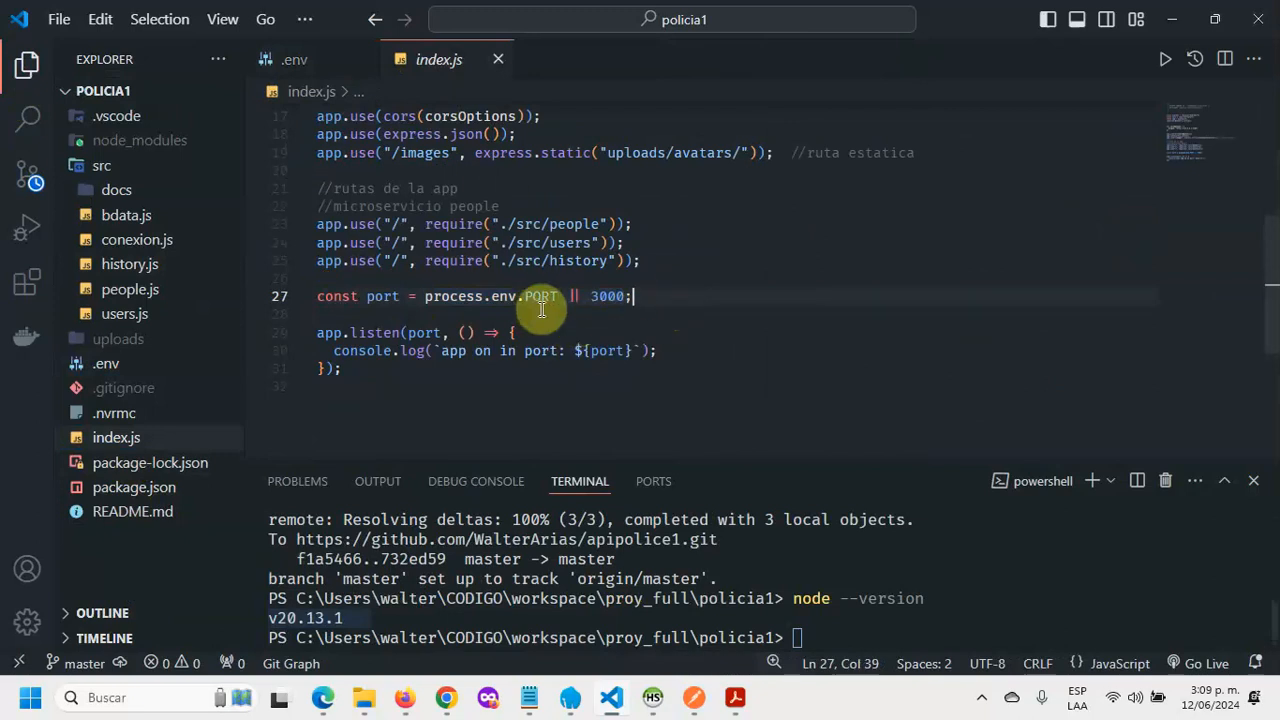
{"action": "left_click_drag", "start_coordinate": [561, 296], "coordinate": [426, 296]}
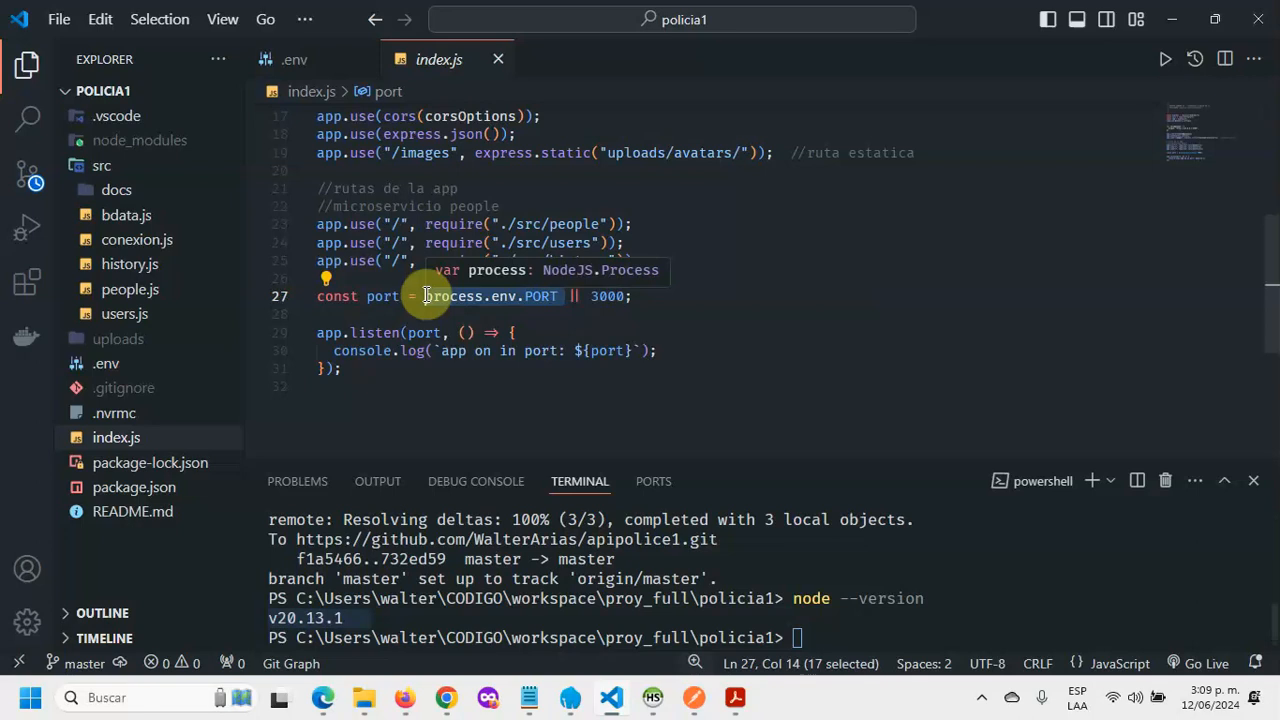
{"action": "left_click", "coordinate": [603, 296]}
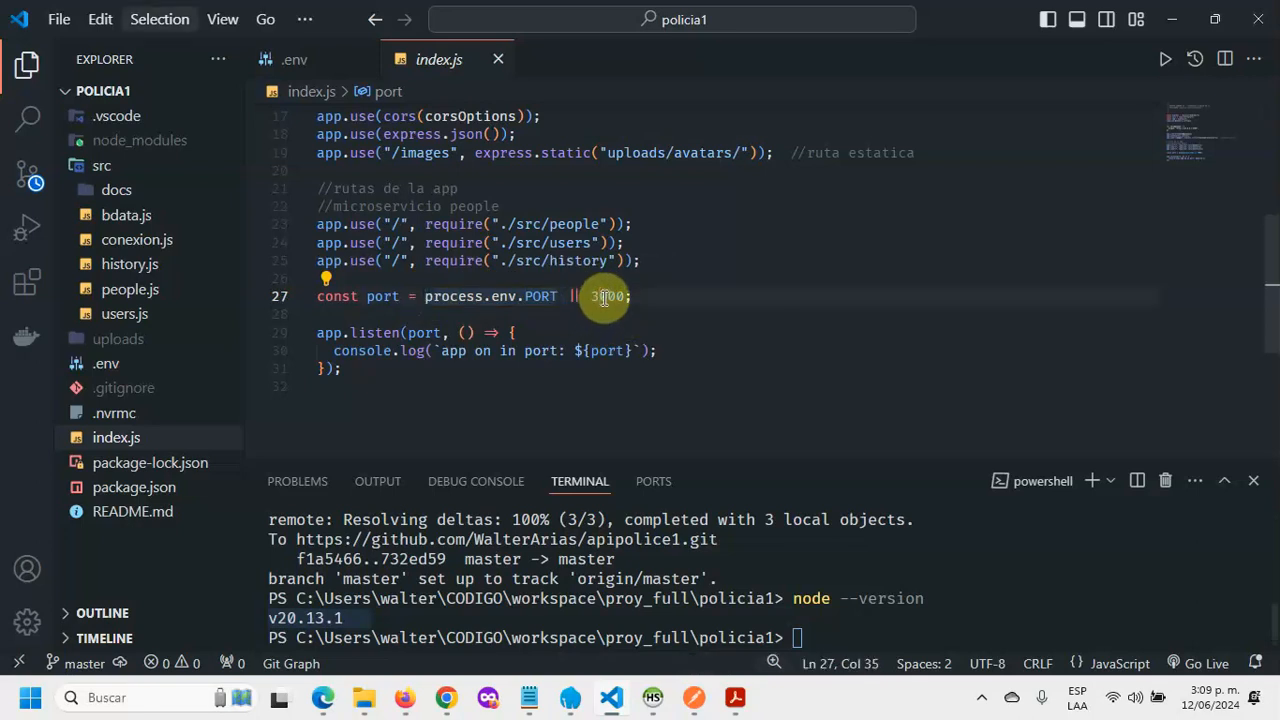
{"action": "left_click", "coordinate": [783, 344]}
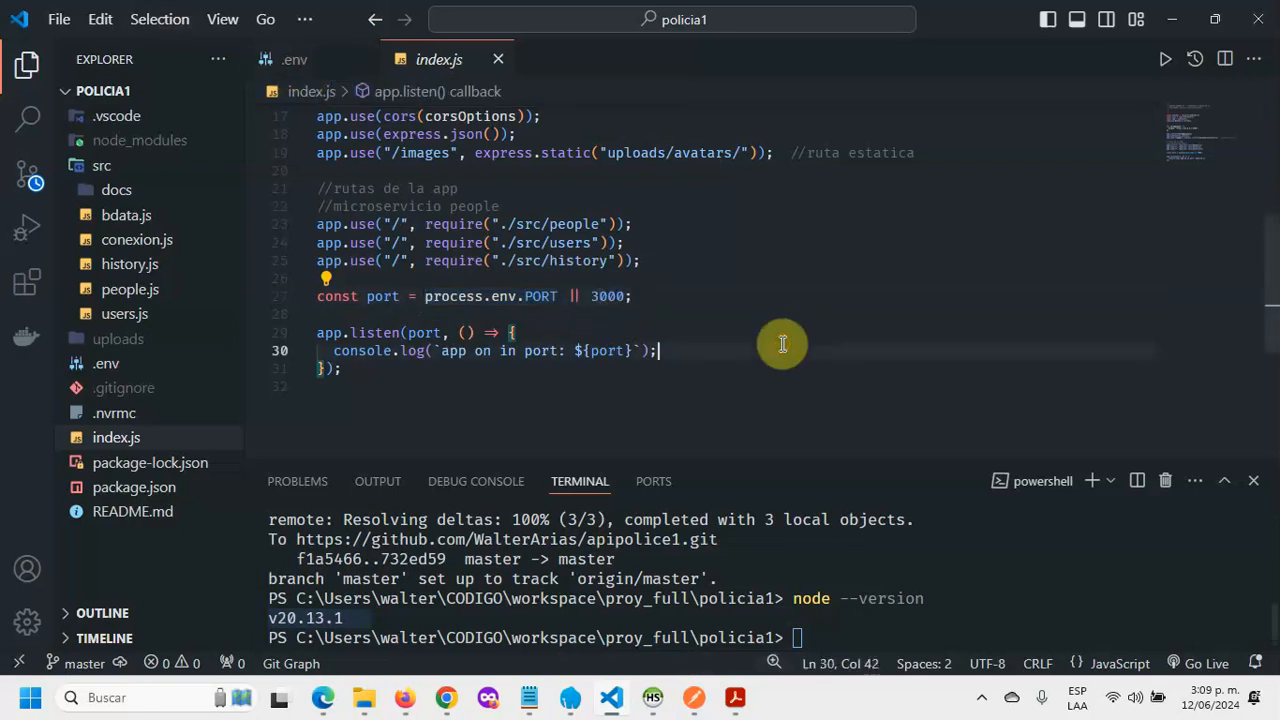
{"action": "left_click_drag", "start_coordinate": [582, 296], "coordinate": [434, 296]}
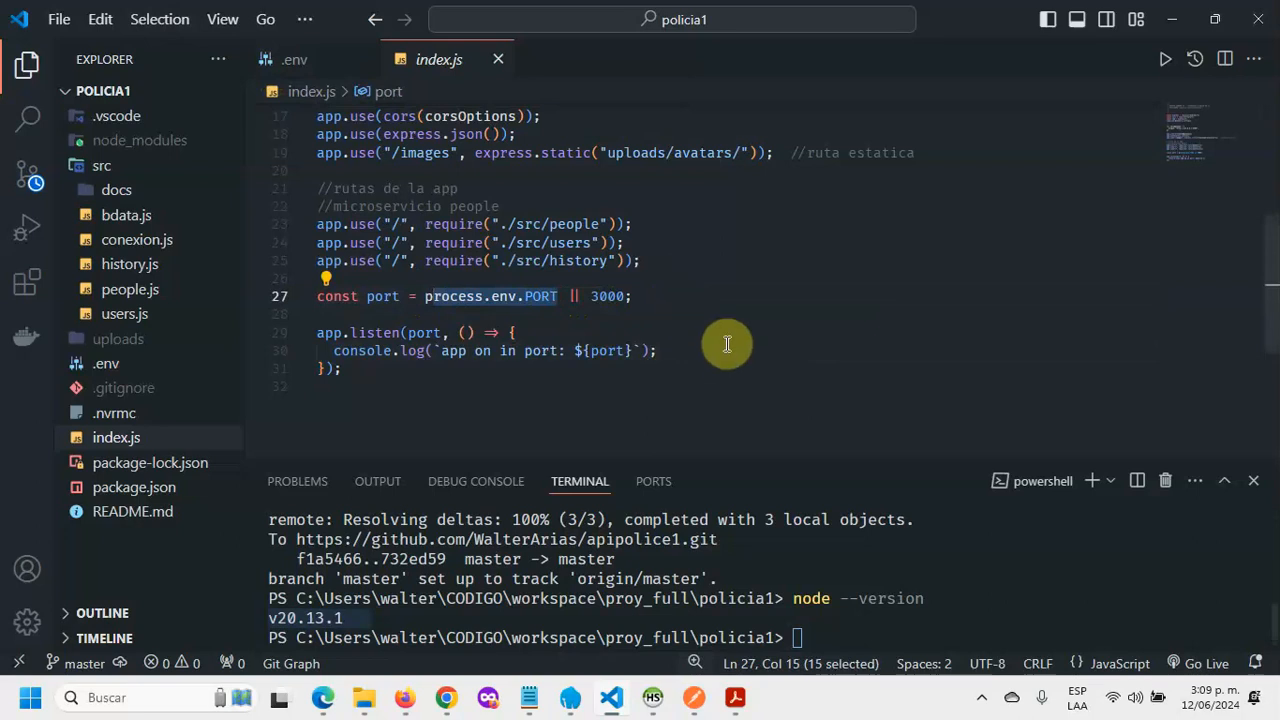
{"action": "left_click", "coordinate": [614, 295]}
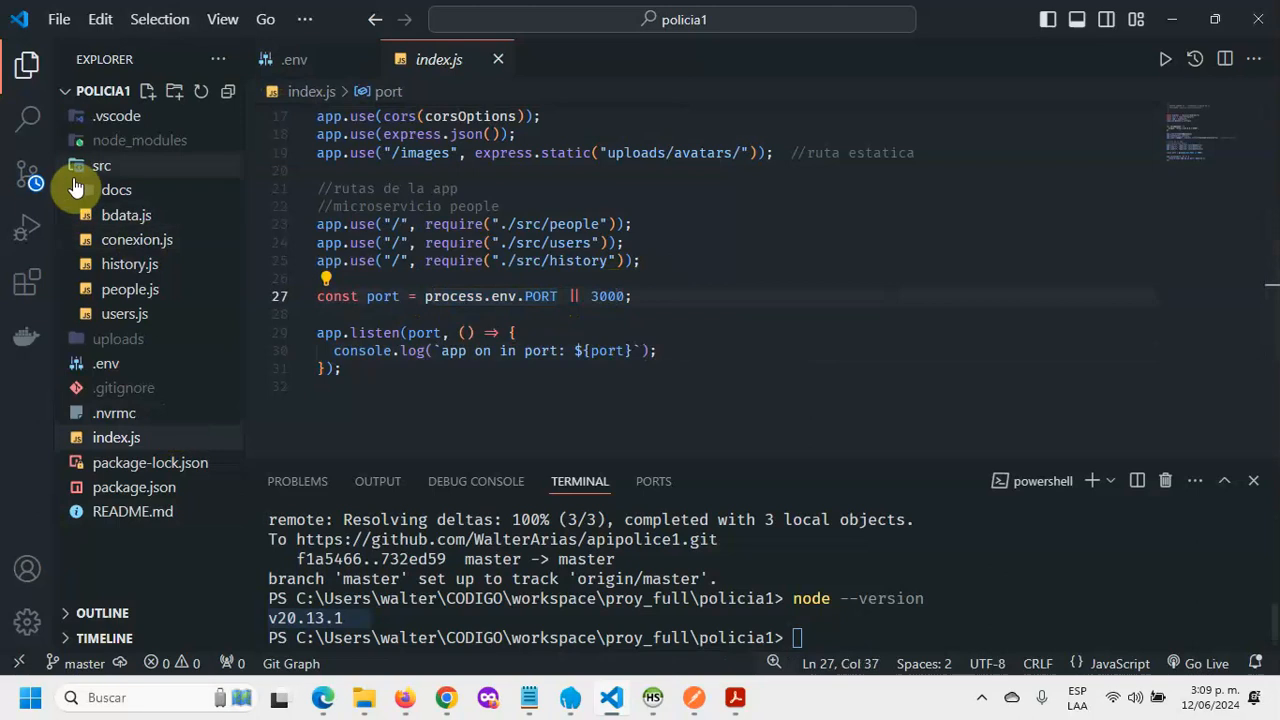
{"action": "left_click", "coordinate": [108, 165]}
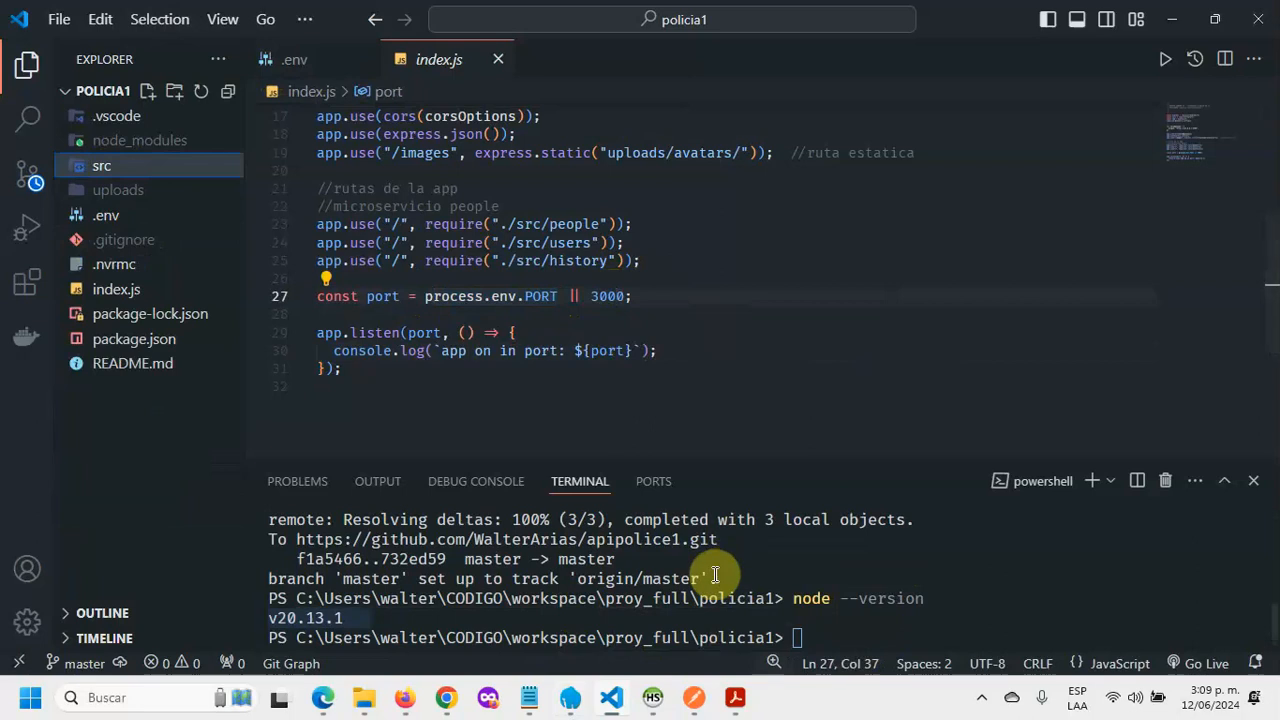
{"action": "left_click", "coordinate": [446, 699]}
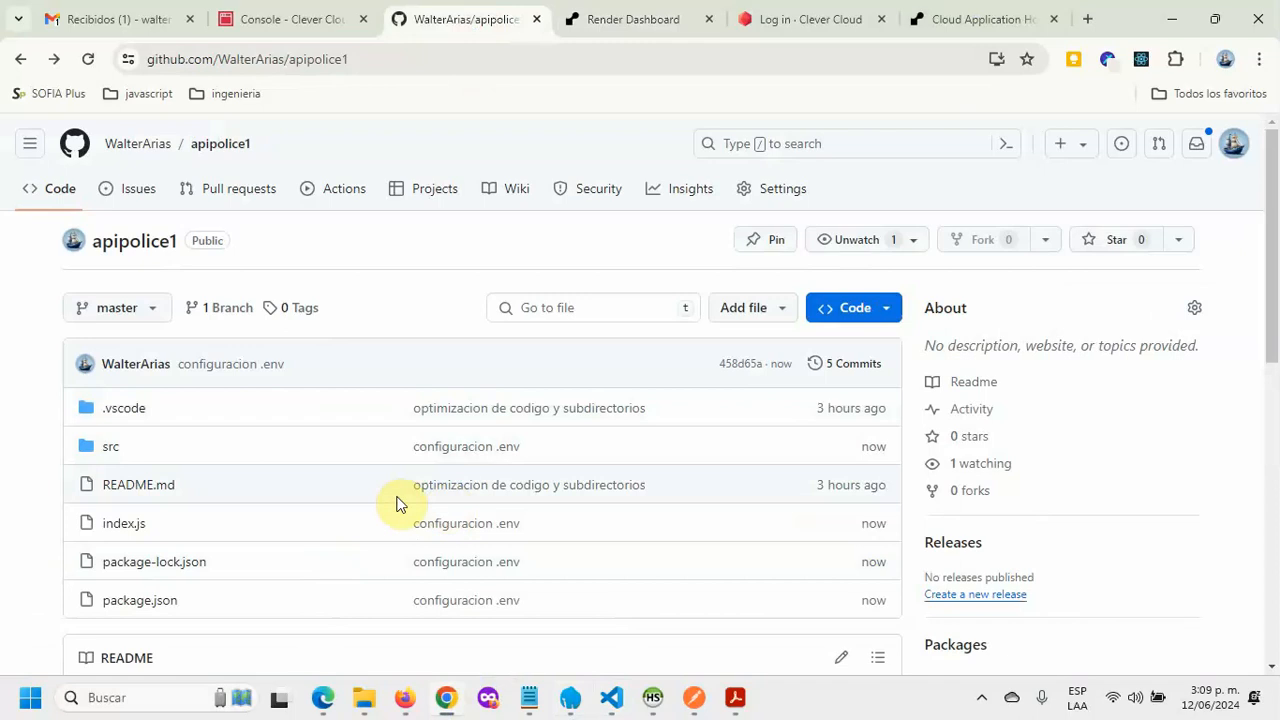
Step: Review the apipolice1 repository's files and README, then go to the Clever Cloud login page
{"action": "scroll", "coordinate": [329, 574], "scroll_direction": "down", "scroll_amount": 2}
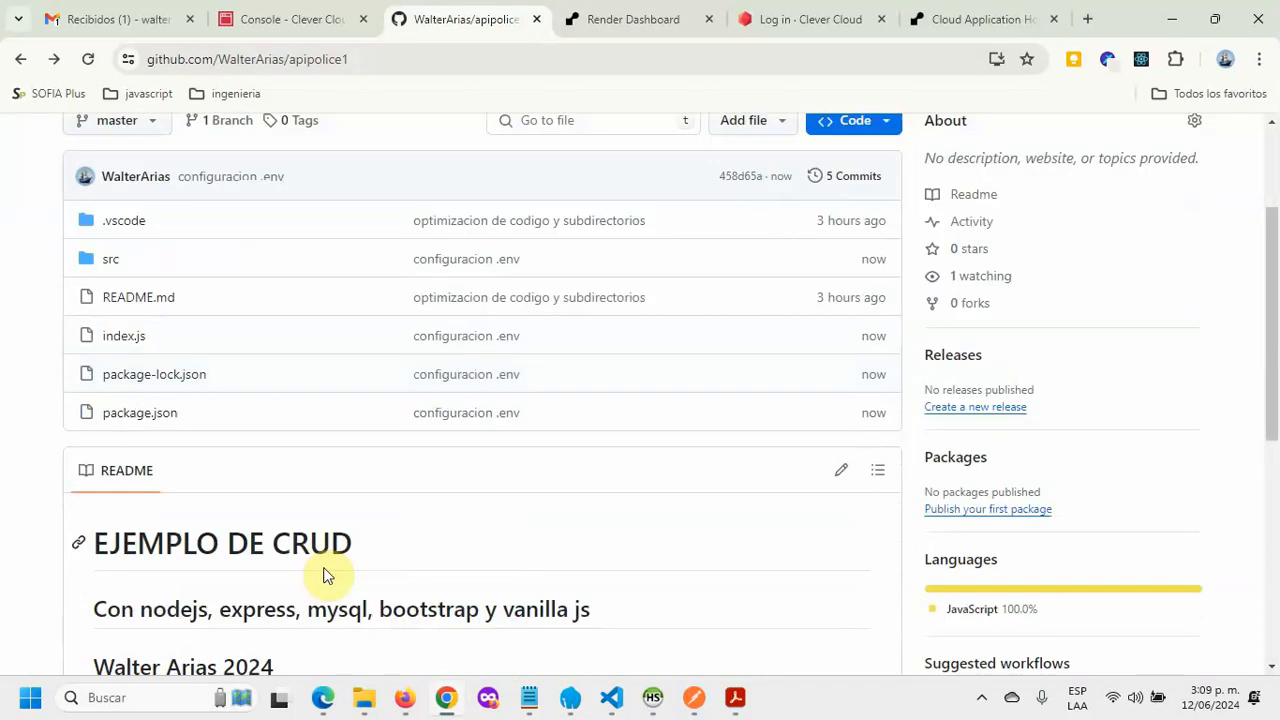
{"action": "scroll", "coordinate": [332, 576], "scroll_direction": "up", "scroll_amount": 2}
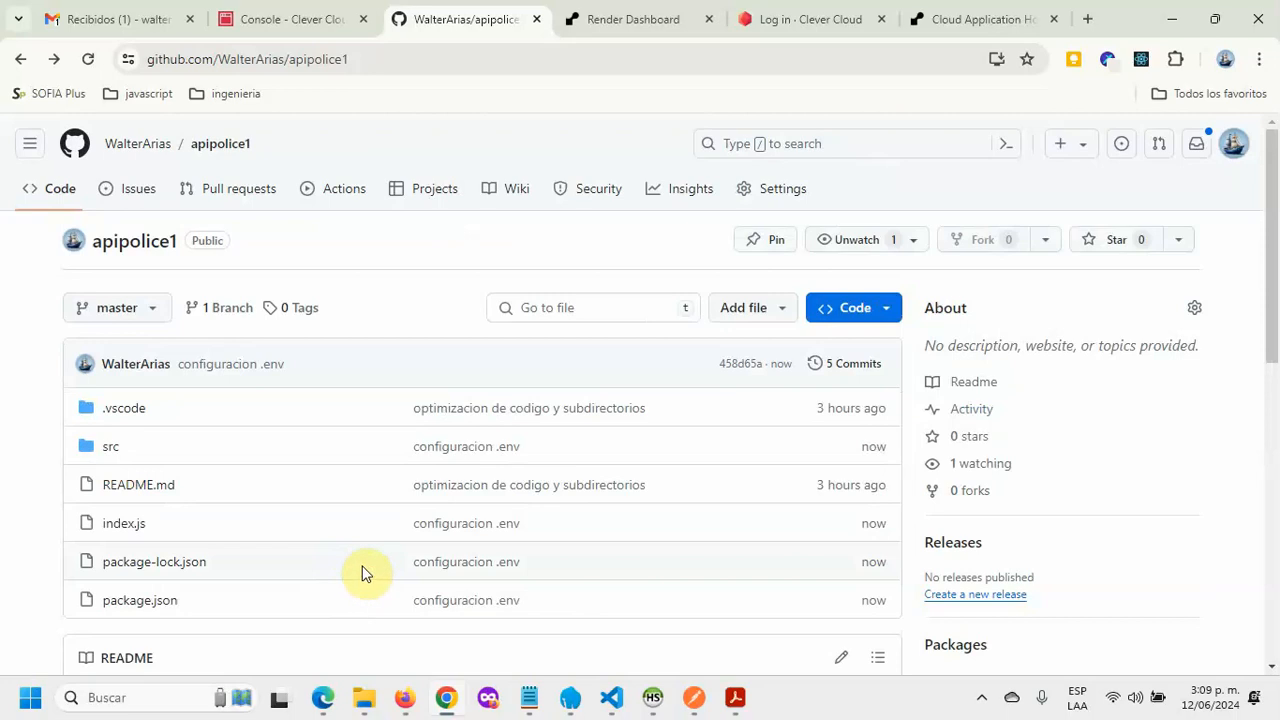
{"action": "left_click", "coordinate": [838, 10]}
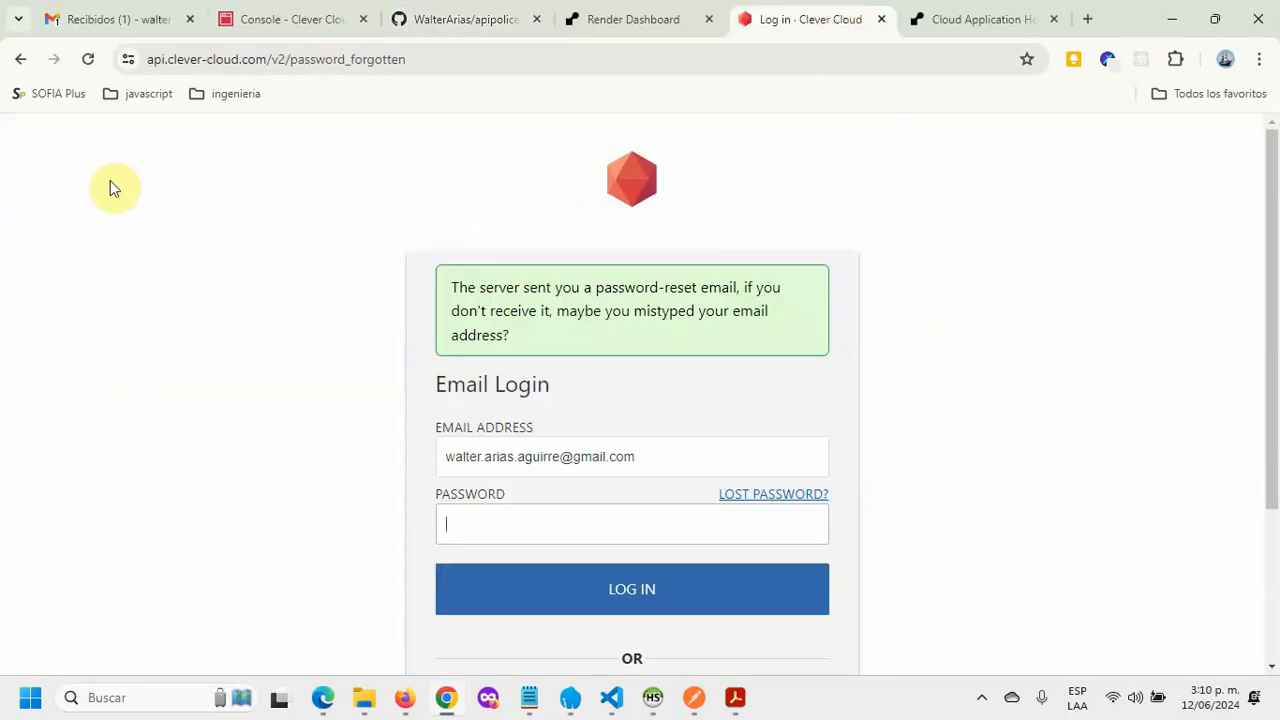
Step: In the Clever Cloud console's Personal space, start creating a new add-on to list its providers
{"action": "left_click", "coordinate": [879, 21]}
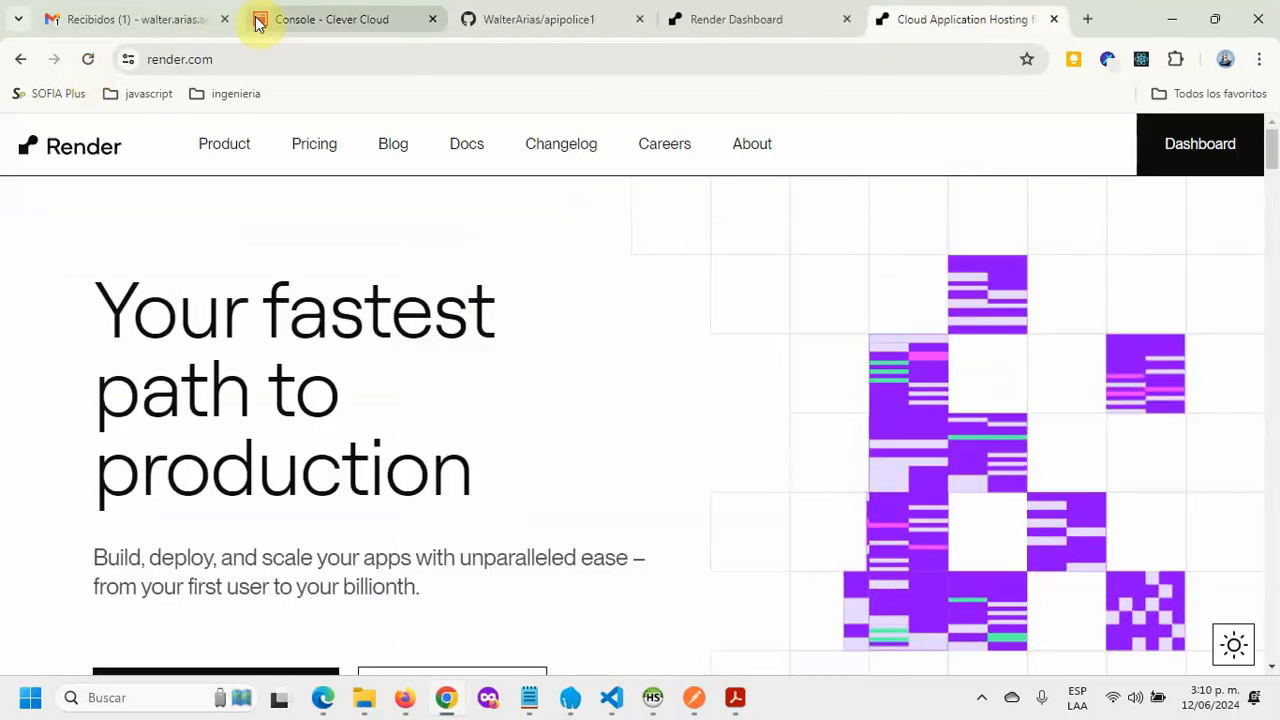
{"action": "left_click", "coordinate": [338, 14]}
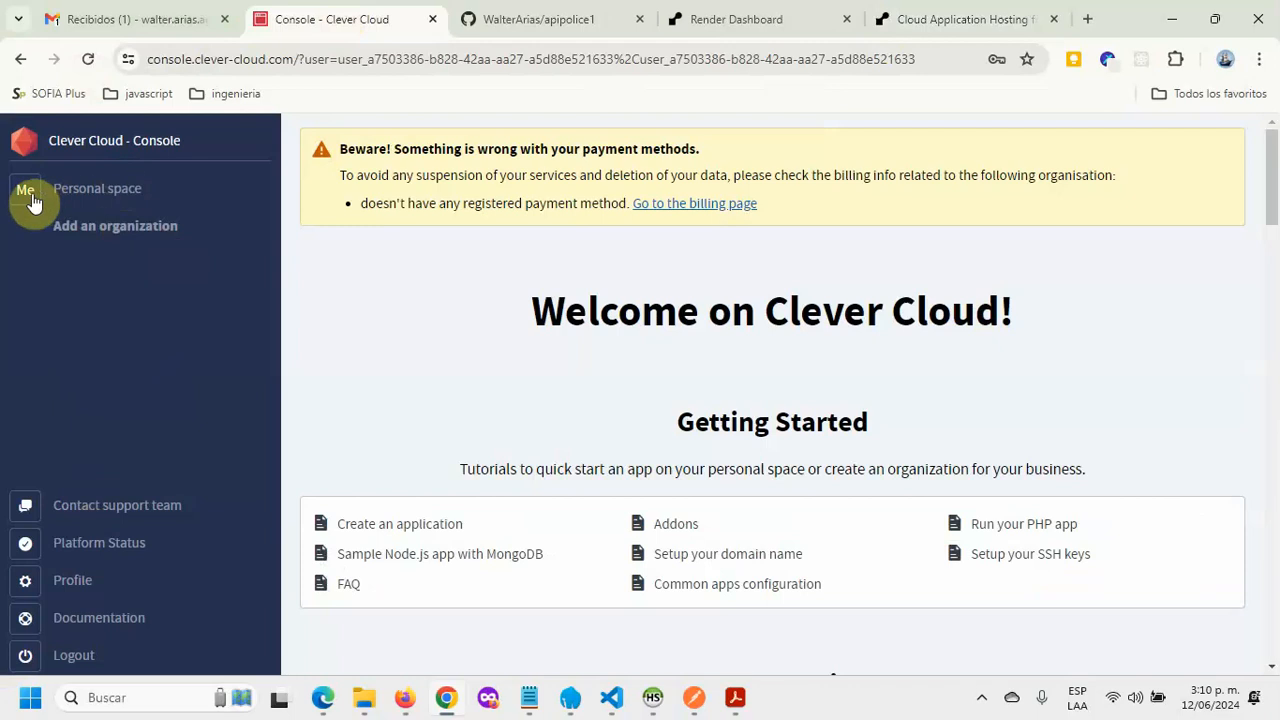
{"action": "left_click", "coordinate": [90, 190]}
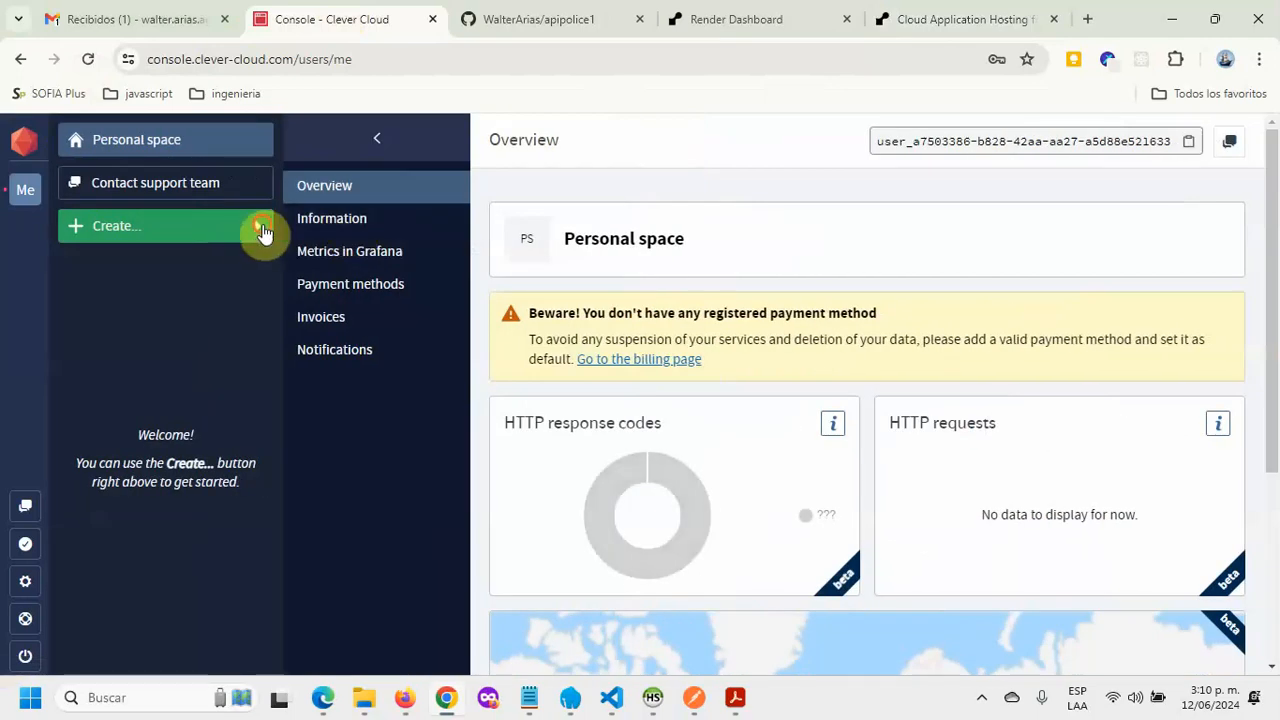
{"action": "left_click", "coordinate": [262, 230]}
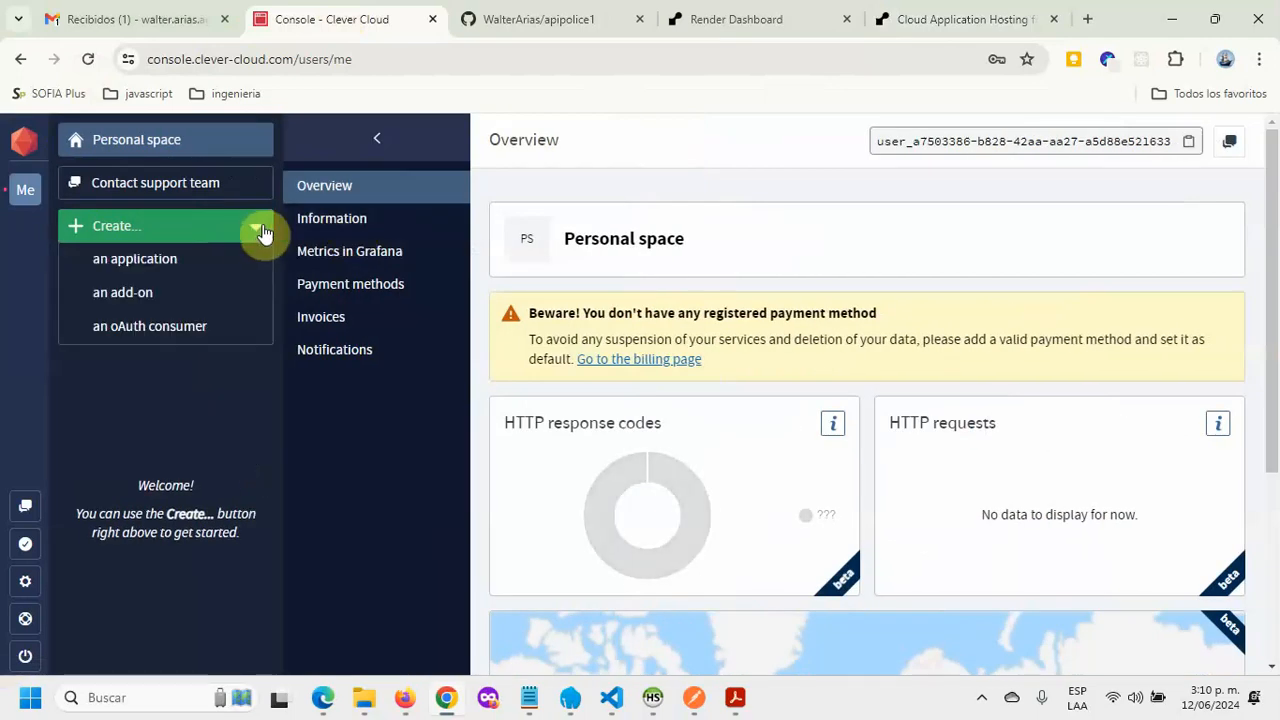
{"action": "left_click", "coordinate": [141, 296]}
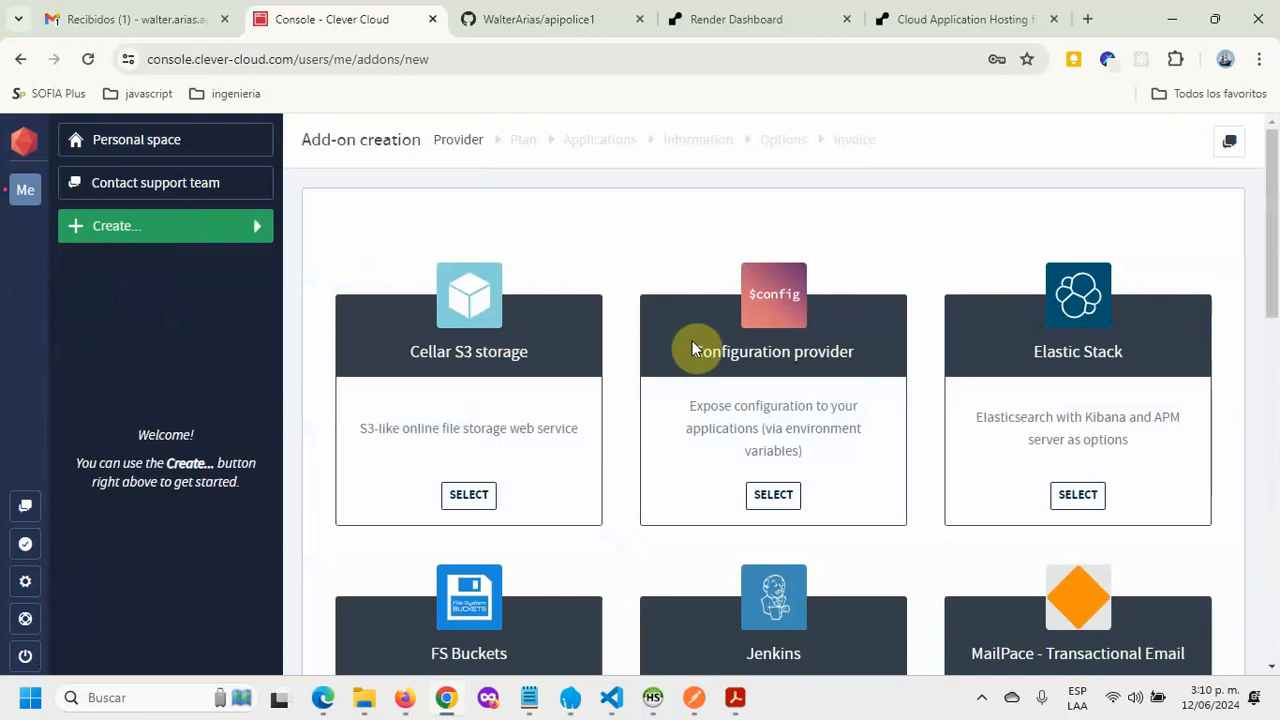
Step: Pick MySQL from the Clever Cloud add-on provider list
{"action": "scroll", "coordinate": [645, 287], "scroll_direction": "down", "scroll_amount": 2}
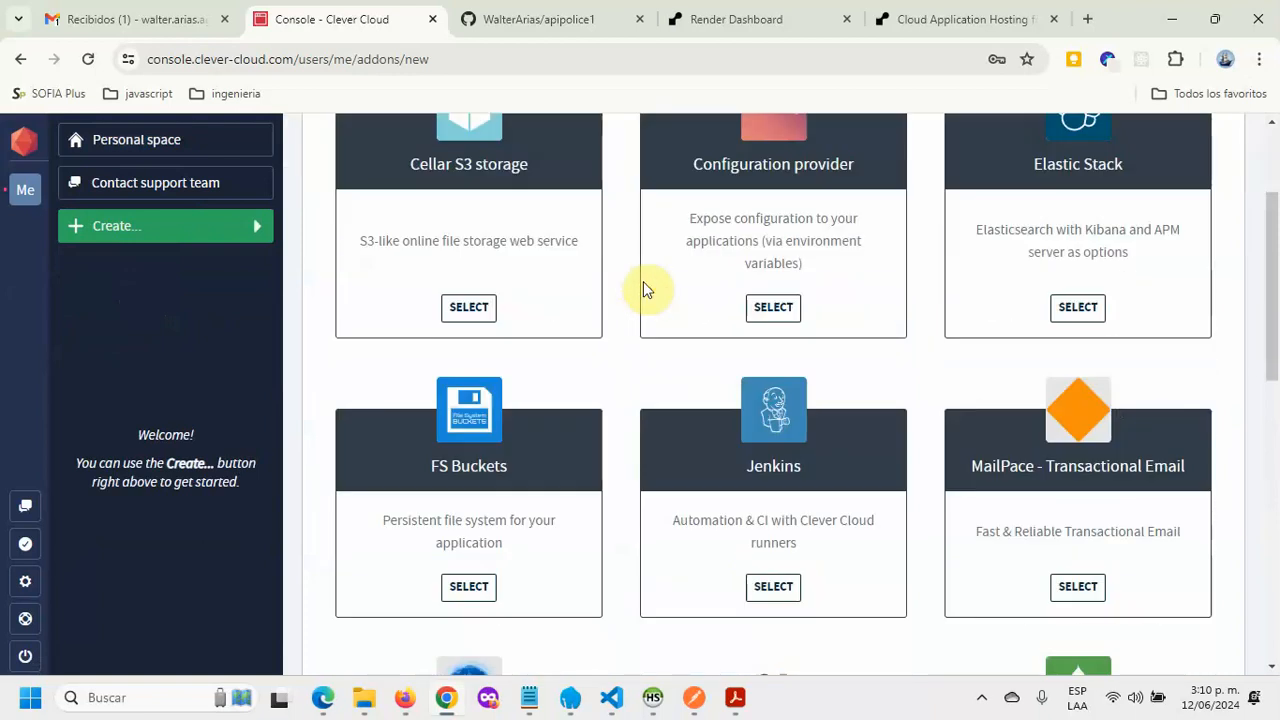
{"action": "scroll", "coordinate": [645, 288], "scroll_direction": "down", "scroll_amount": 1}
{"action": "scroll", "coordinate": [645, 287], "scroll_direction": "down", "scroll_amount": 2}
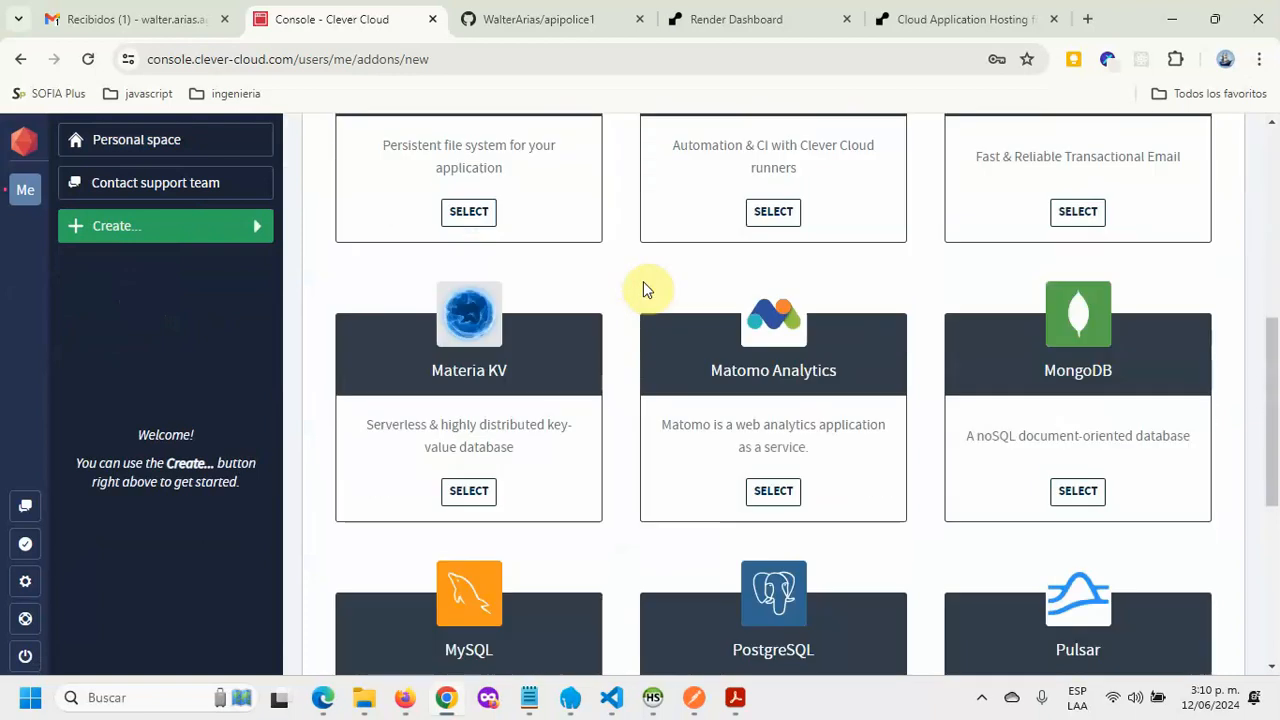
{"action": "scroll", "coordinate": [645, 287], "scroll_direction": "down", "scroll_amount": 2}
{"action": "scroll", "coordinate": [645, 287], "scroll_direction": "down", "scroll_amount": 1}
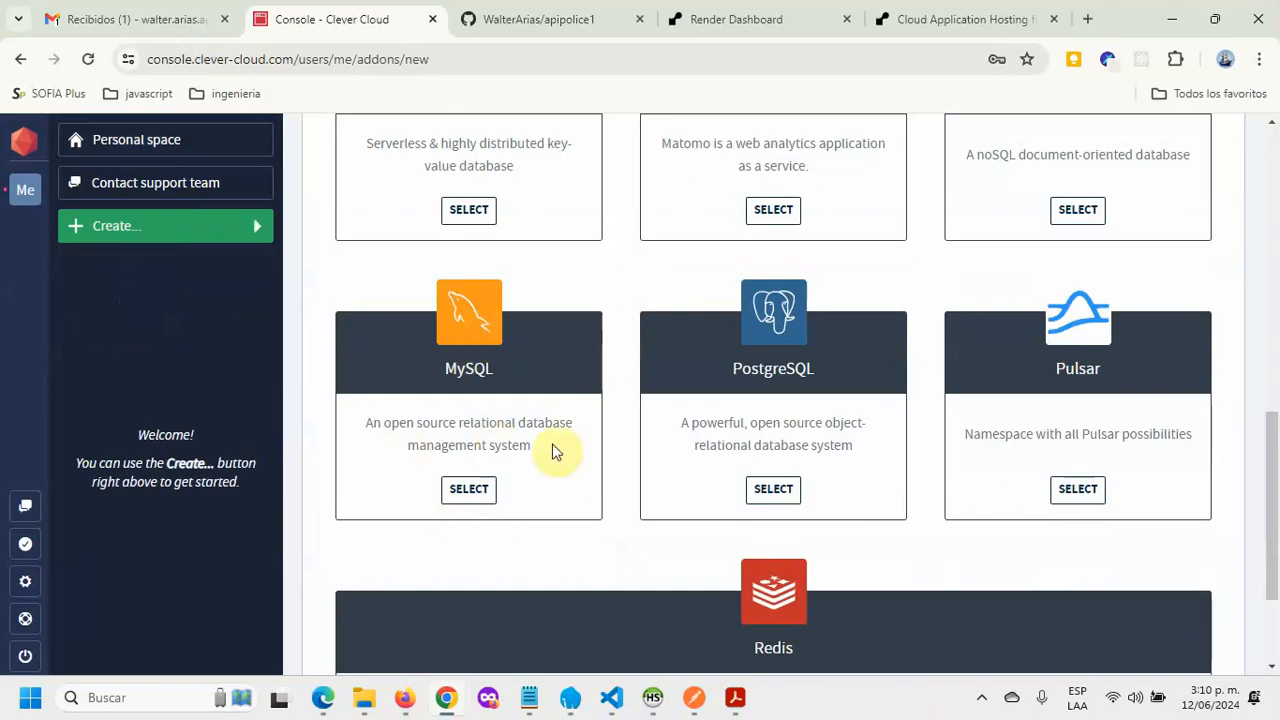
{"action": "left_click", "coordinate": [462, 492]}
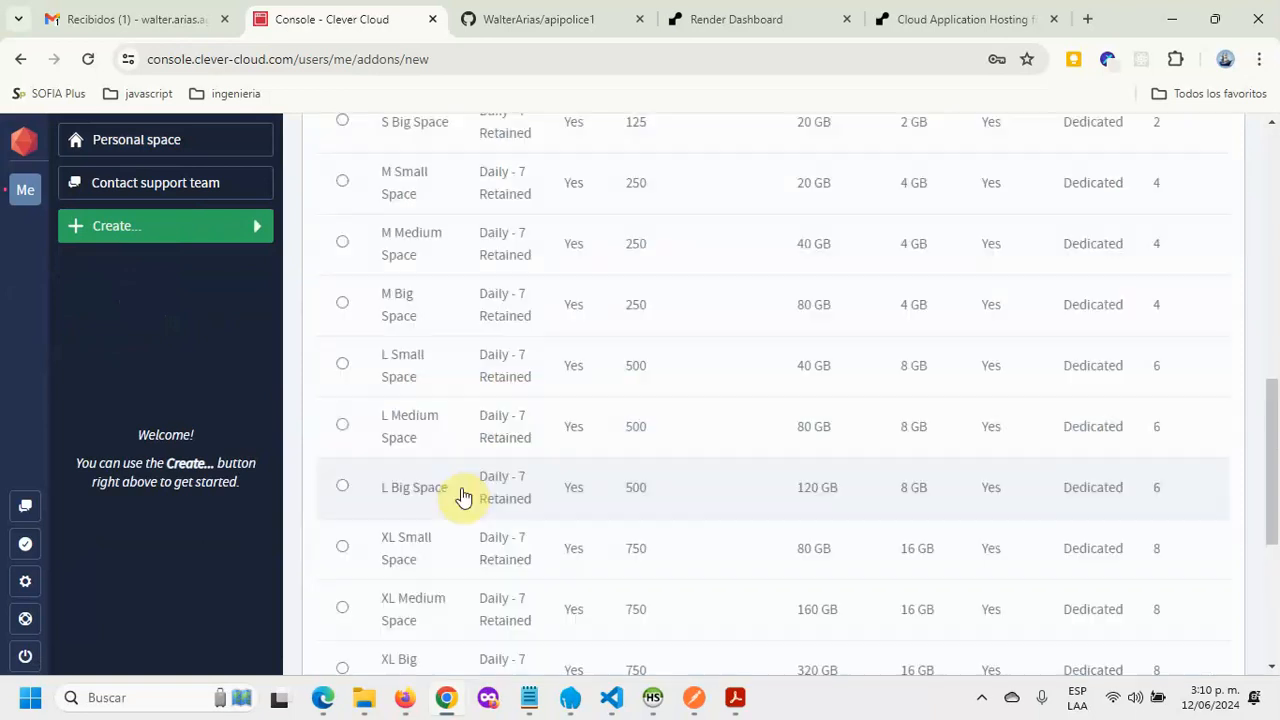
Step: Select the DEV MySQL plan (10 MB, 5 connections)
{"action": "scroll", "coordinate": [543, 491], "scroll_direction": "up", "scroll_amount": 10}
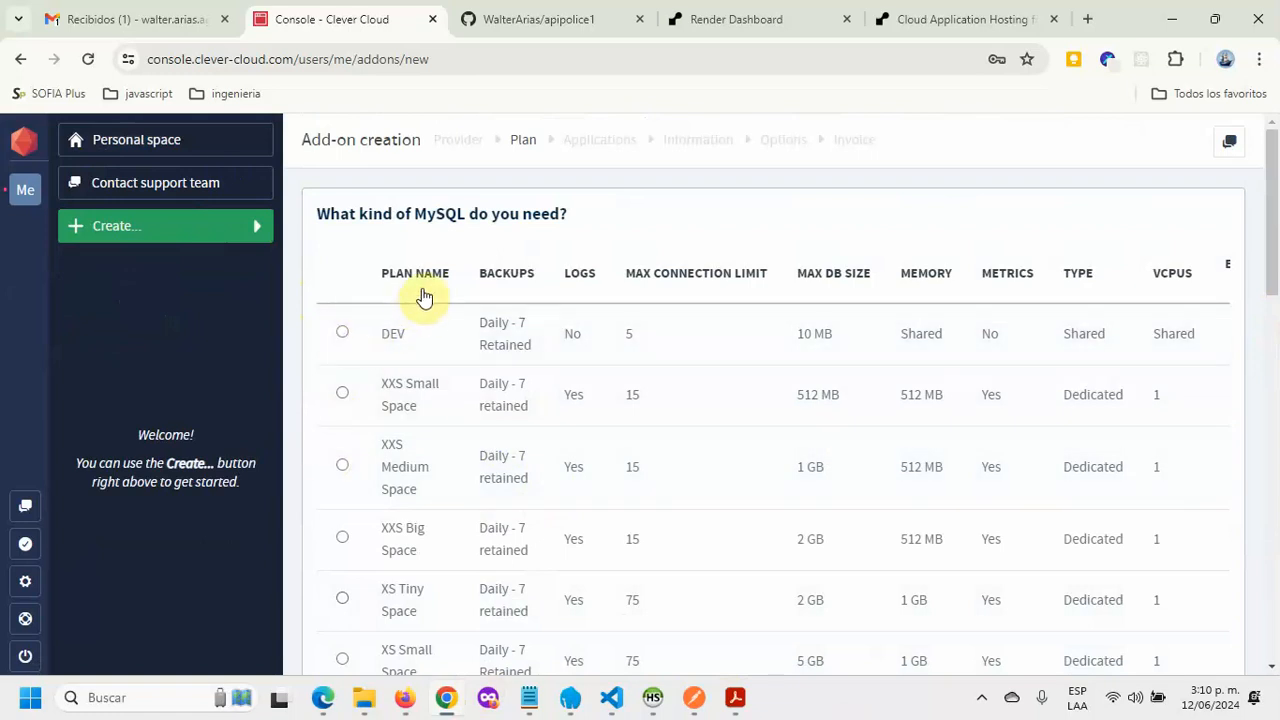
{"action": "left_click", "coordinate": [342, 336]}
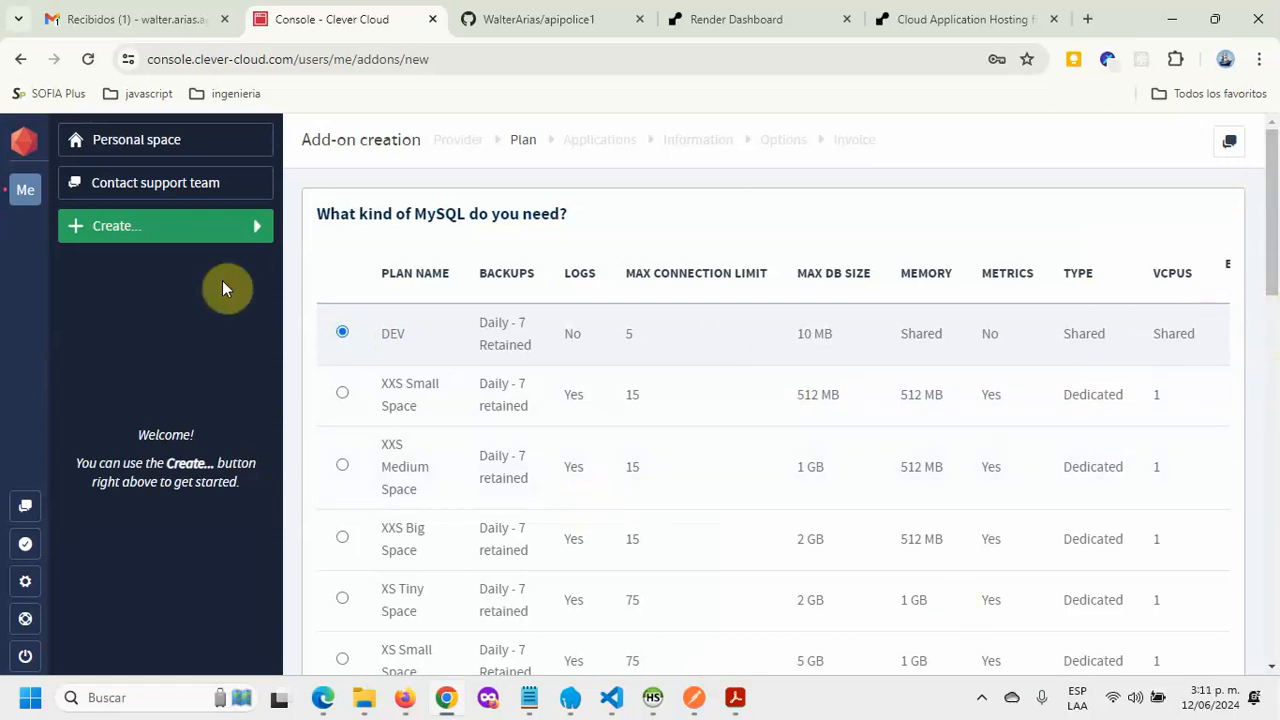
{"action": "mouse_move", "coordinate": [5, 190]}
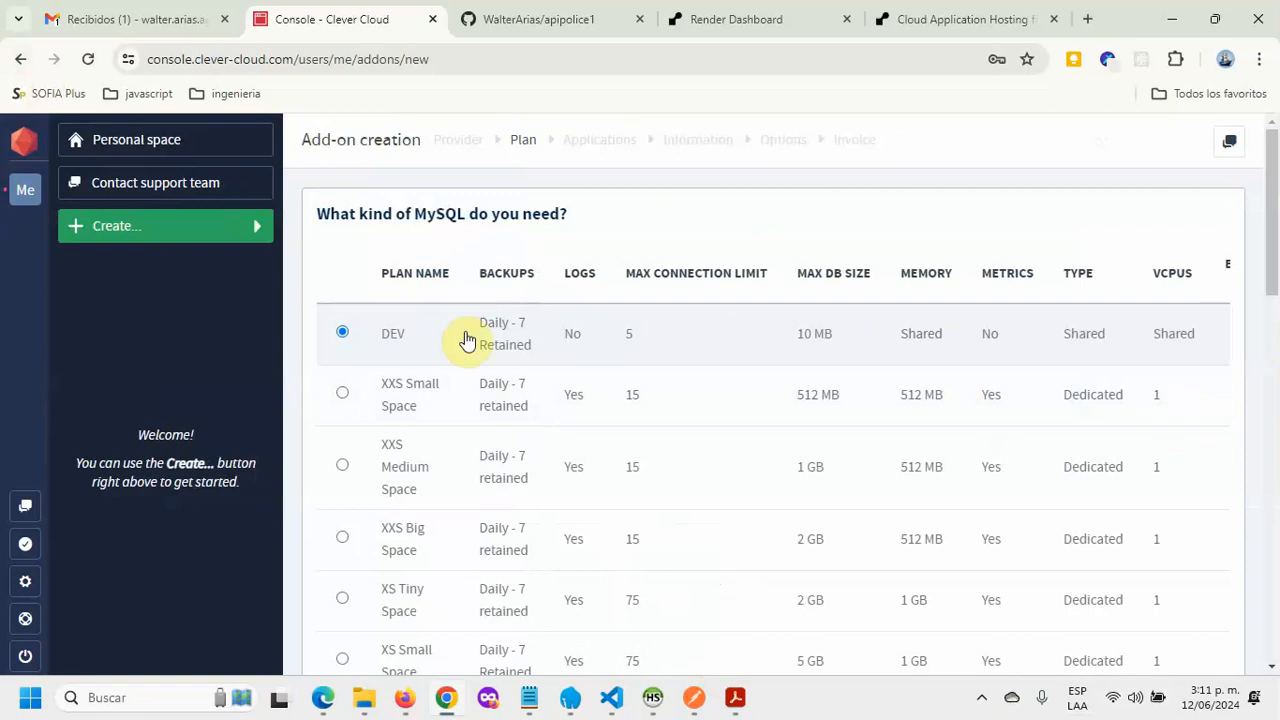
{"action": "scroll", "coordinate": [1186, 423], "scroll_direction": "down", "scroll_amount": 15}
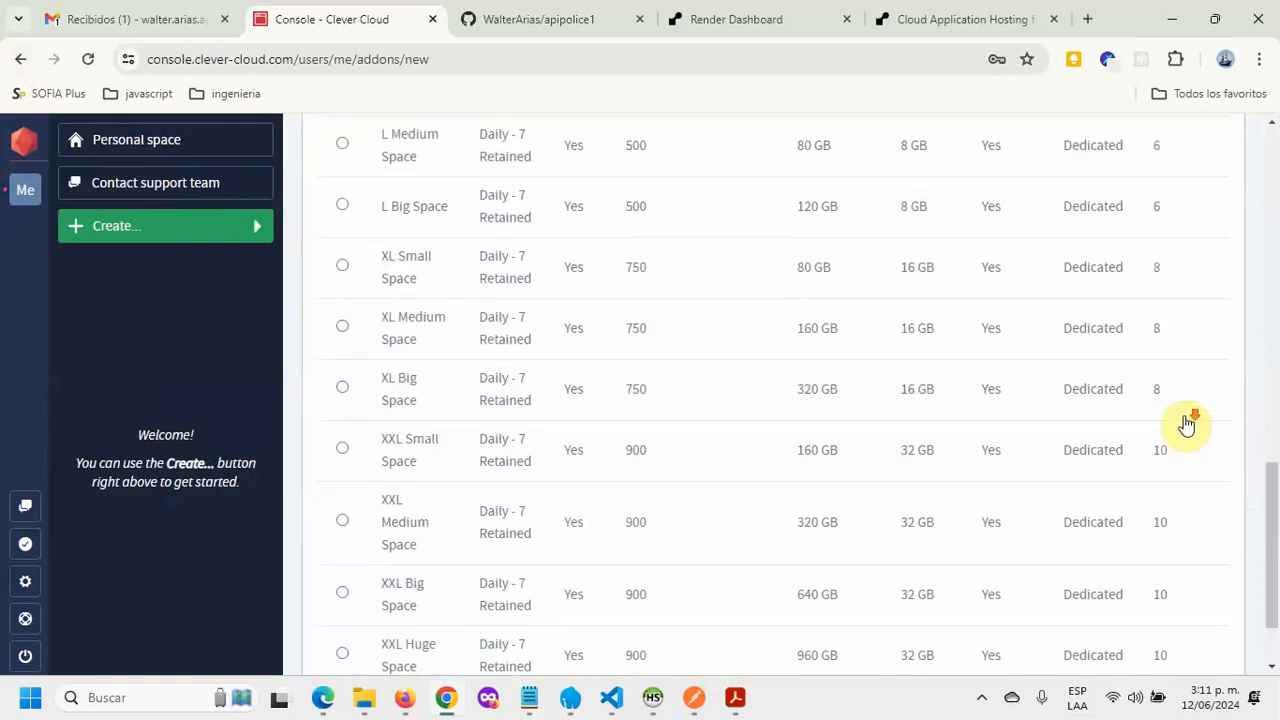
Step: Name the MySQL add-on 'interpolice', keep the Paris, France zone, and create it
{"action": "left_click", "coordinate": [1210, 632]}
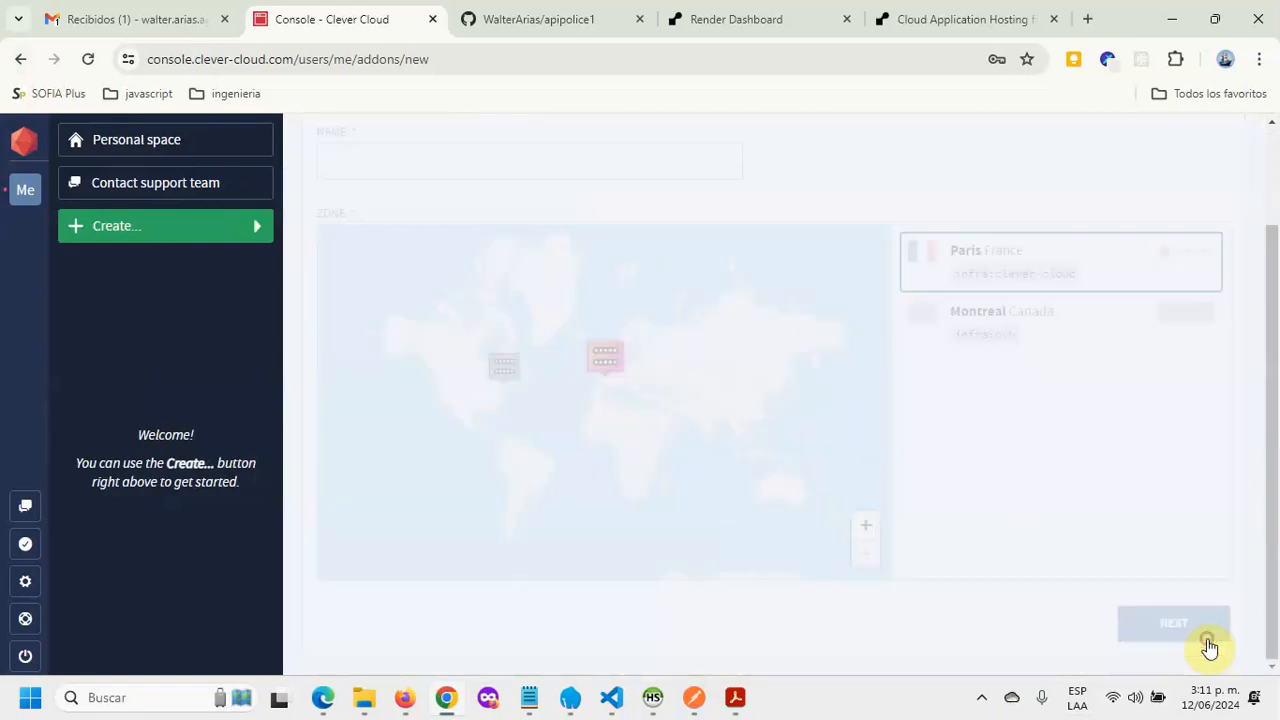
{"action": "scroll", "coordinate": [551, 306], "scroll_direction": "up", "scroll_amount": 3}
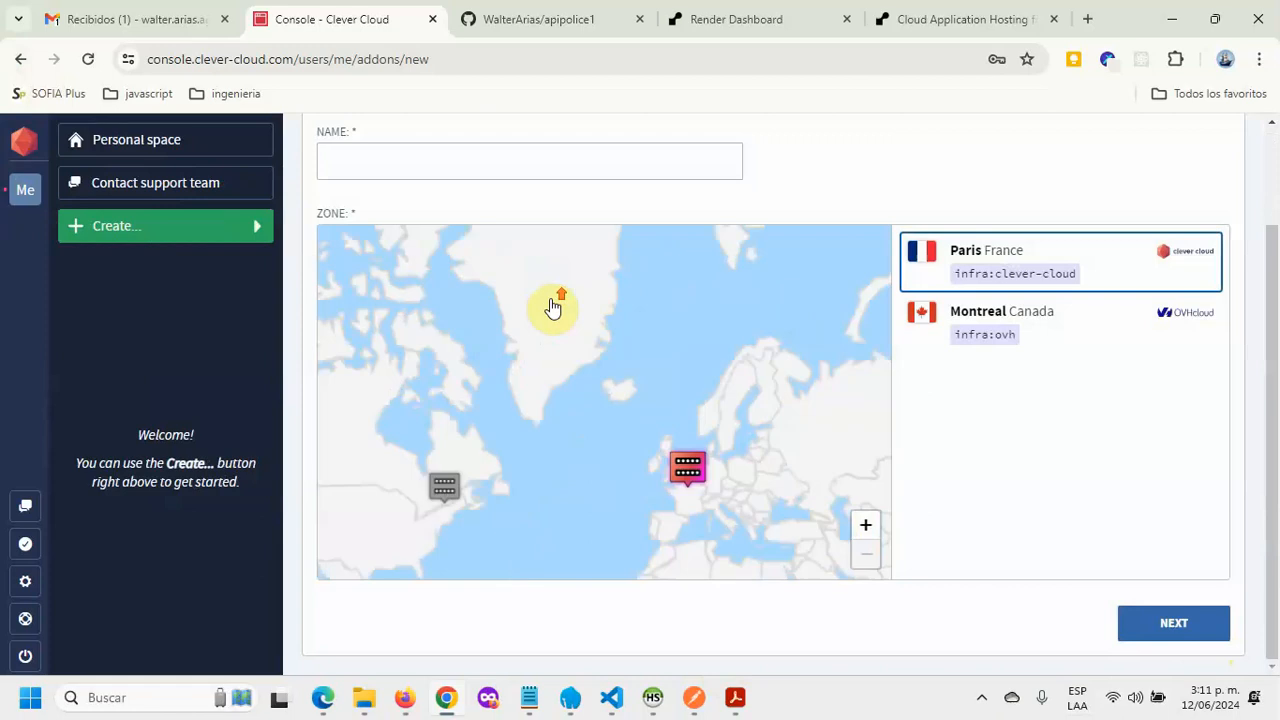
{"action": "left_click", "coordinate": [498, 158]}
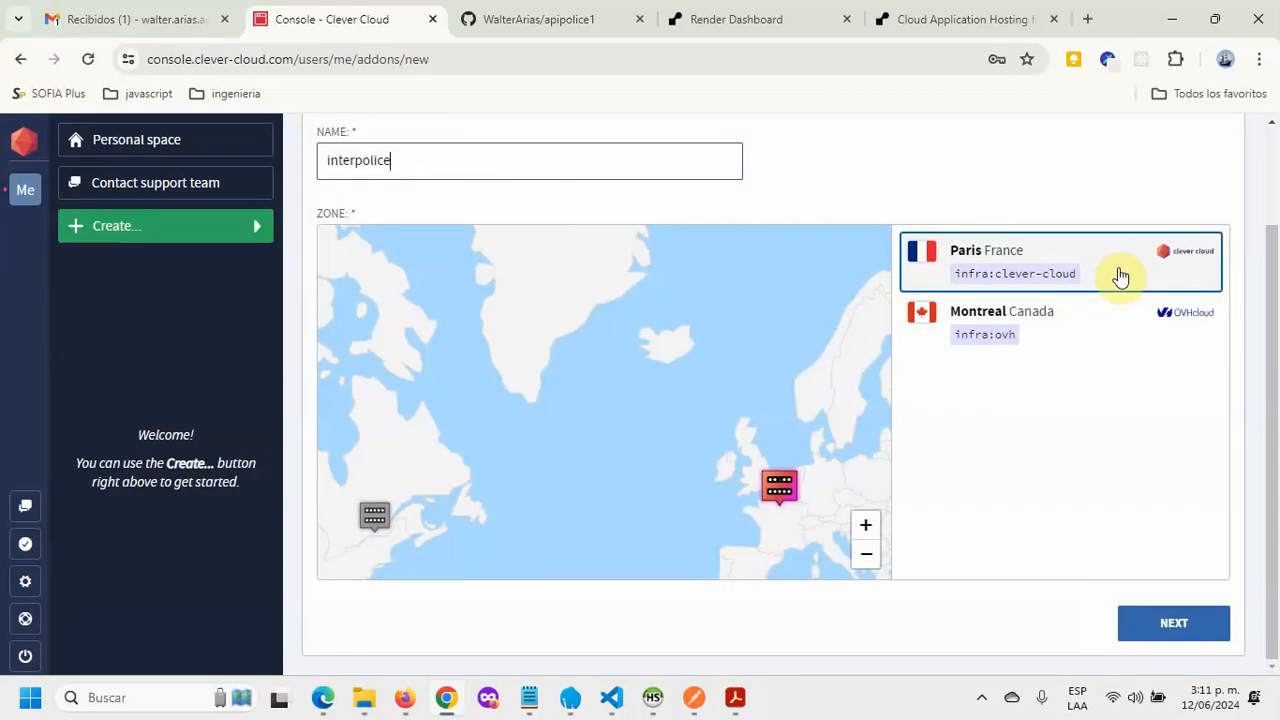
{"action": "left_click", "coordinate": [1176, 628]}
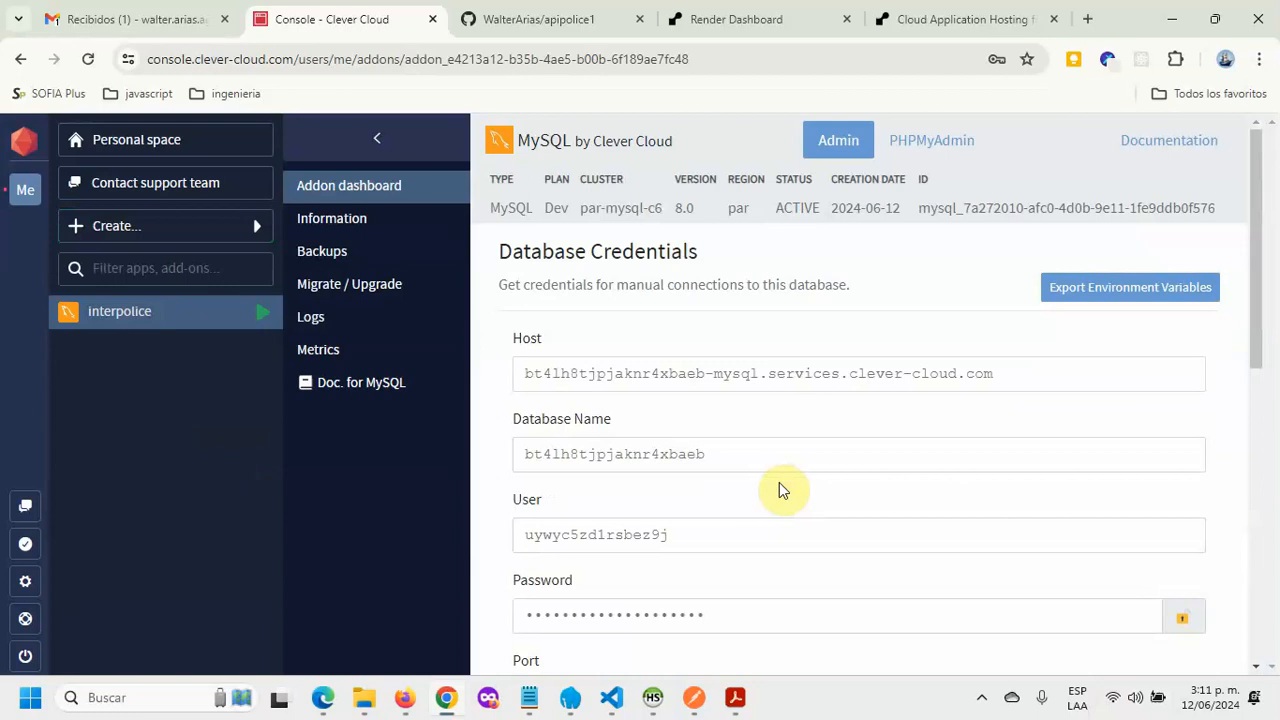
Step: Select the Host, Database Name and User values and reveal the hidden password
{"action": "triple_click", "coordinate": [1050, 380]}
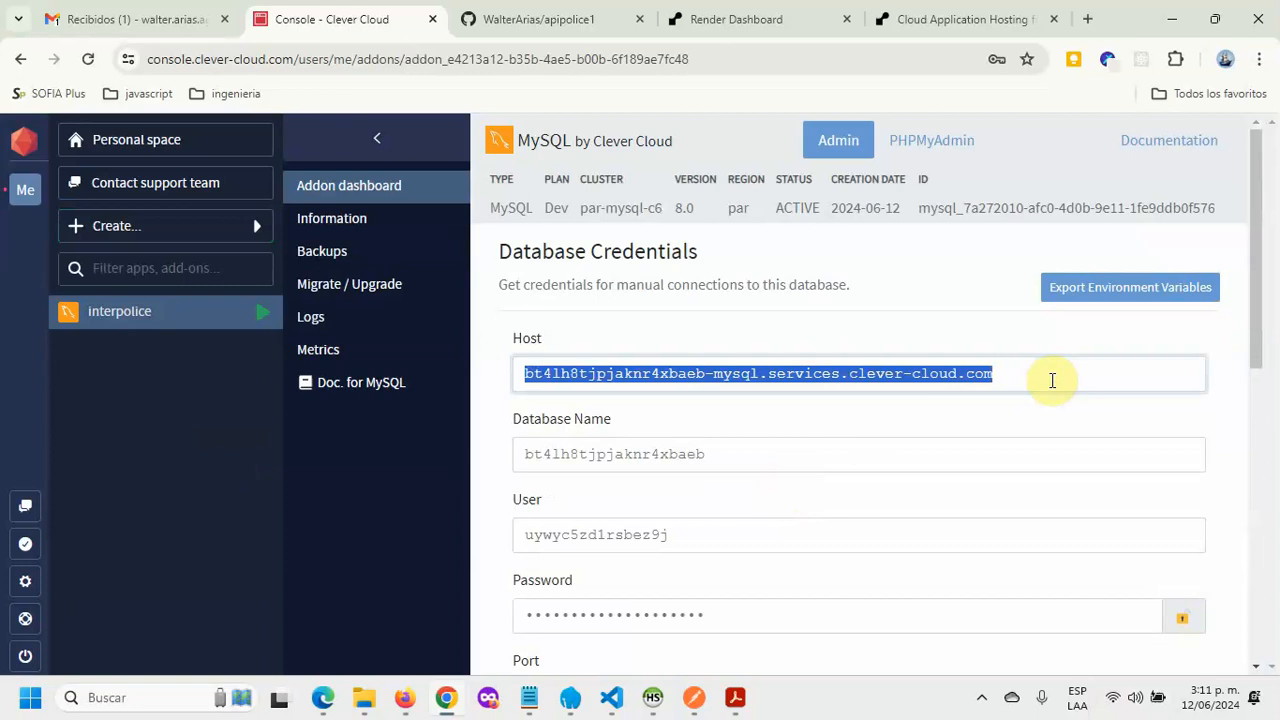
{"action": "triple_click", "coordinate": [812, 459]}
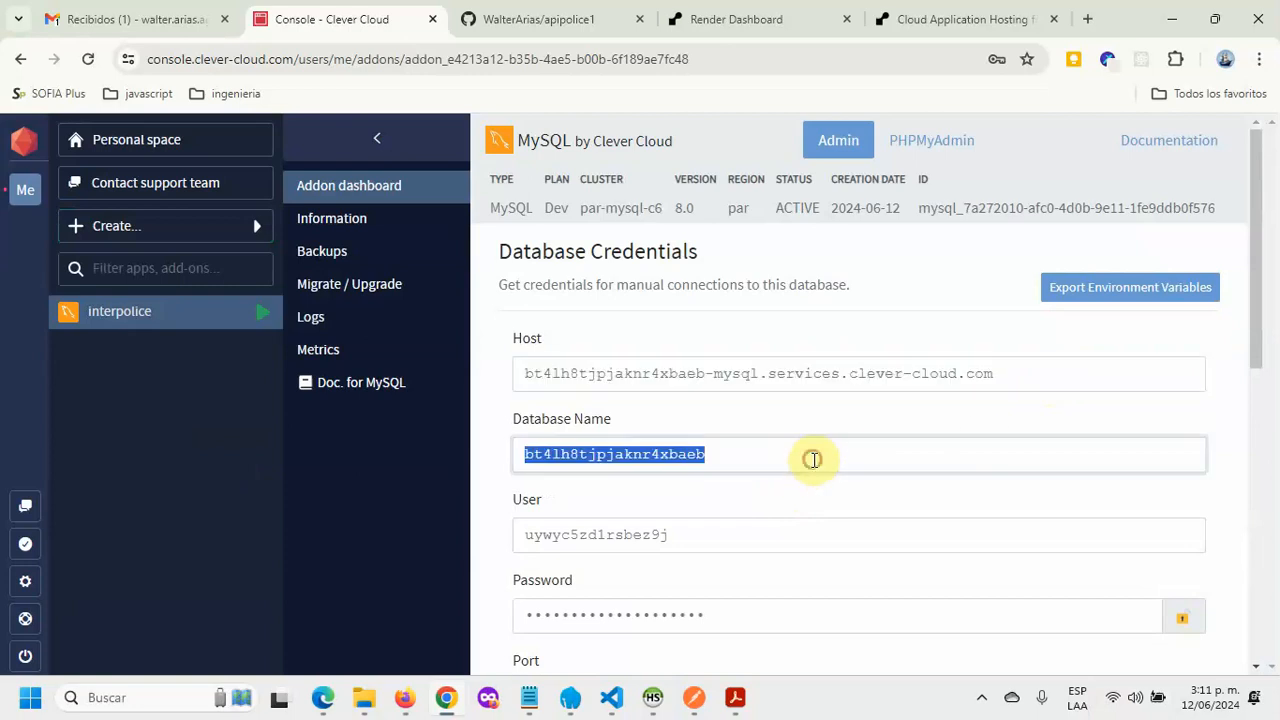
{"action": "triple_click", "coordinate": [770, 537]}
{"action": "left_click", "coordinate": [1184, 620]}
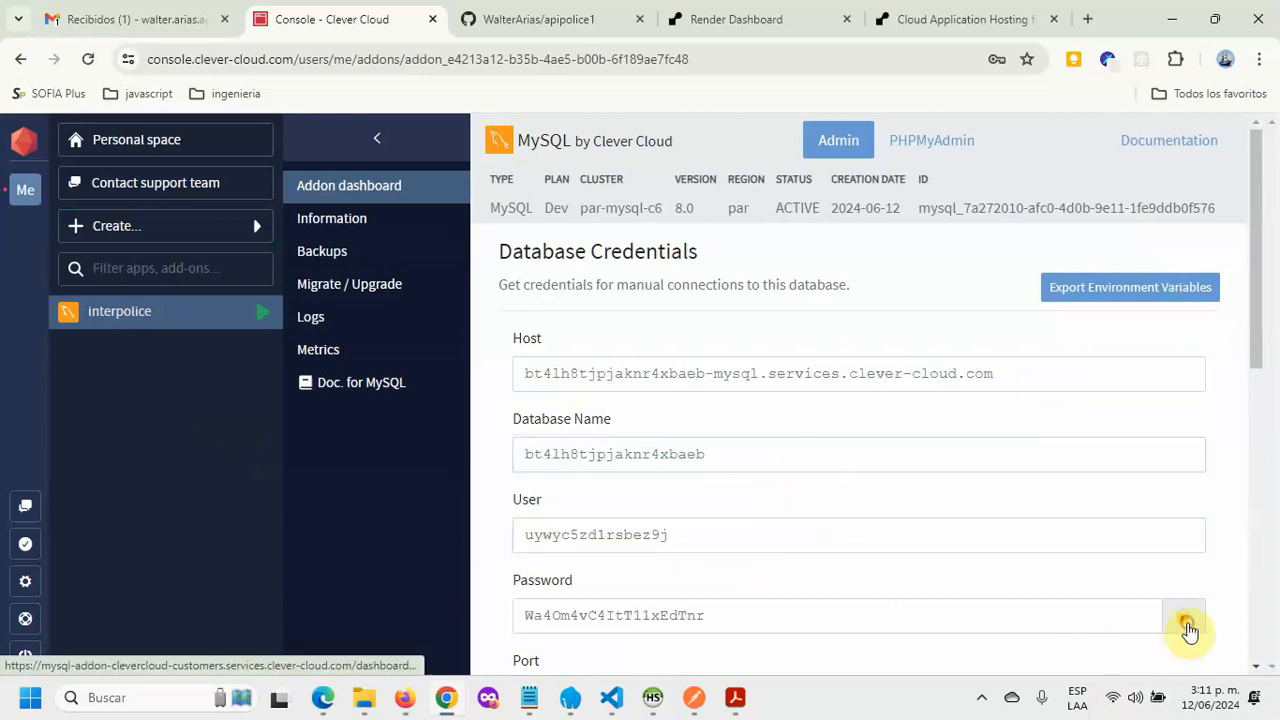
Step: Switch the interpolice add-on to its PHPMyAdmin view
{"action": "scroll", "coordinate": [1131, 606], "scroll_direction": "down", "scroll_amount": 2}
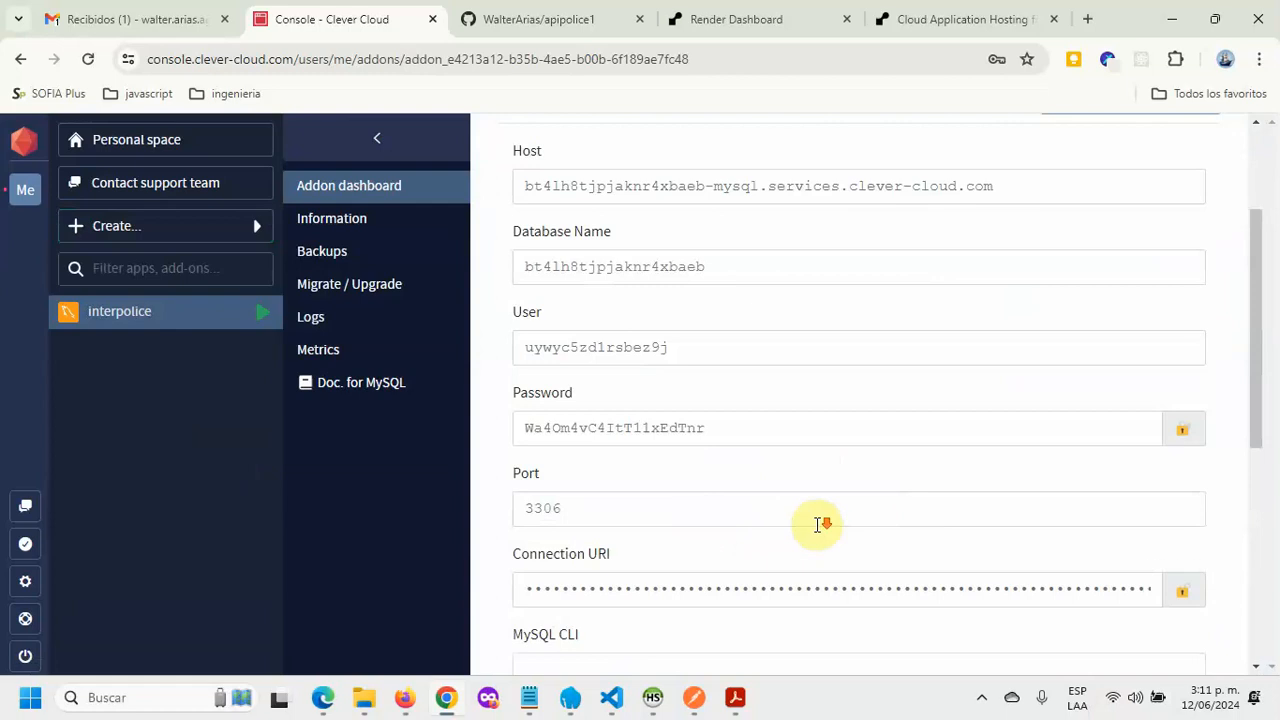
{"action": "scroll", "coordinate": [820, 523], "scroll_direction": "down", "scroll_amount": 3}
{"action": "scroll", "coordinate": [782, 445], "scroll_direction": "up", "scroll_amount": 1}
{"action": "scroll", "coordinate": [780, 445], "scroll_direction": "up", "scroll_amount": 4}
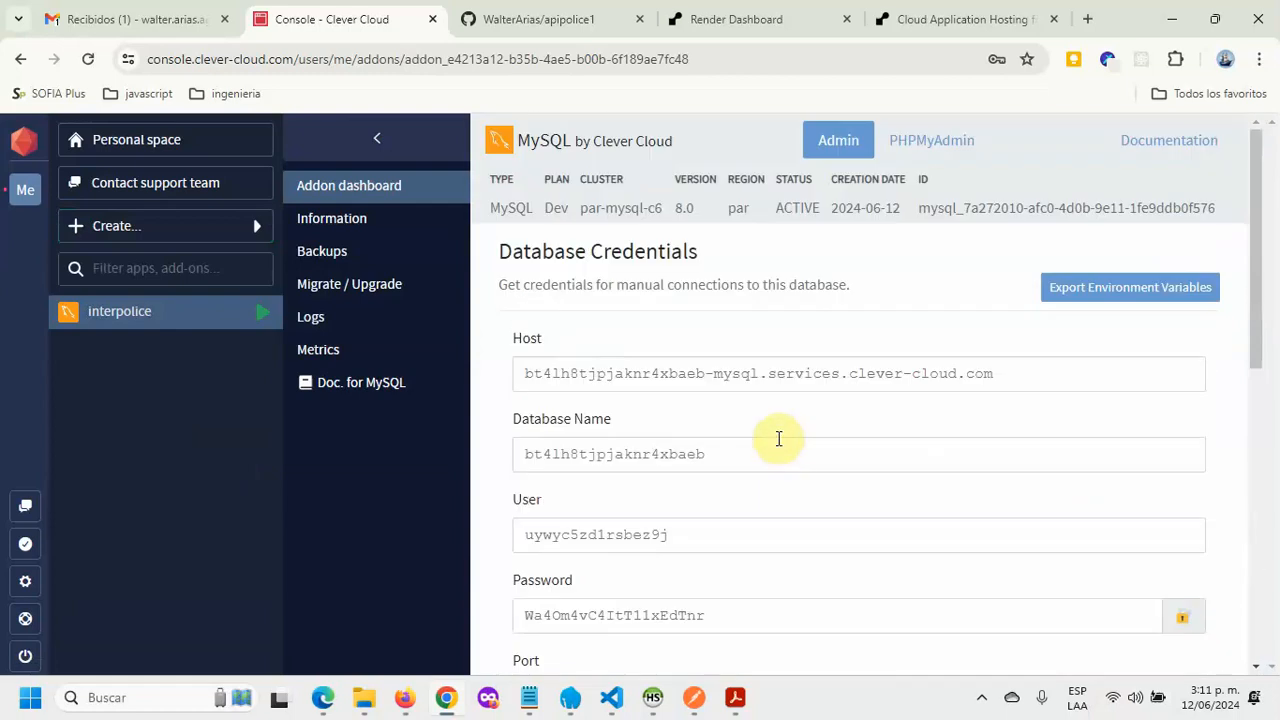
{"action": "left_click", "coordinate": [950, 146]}
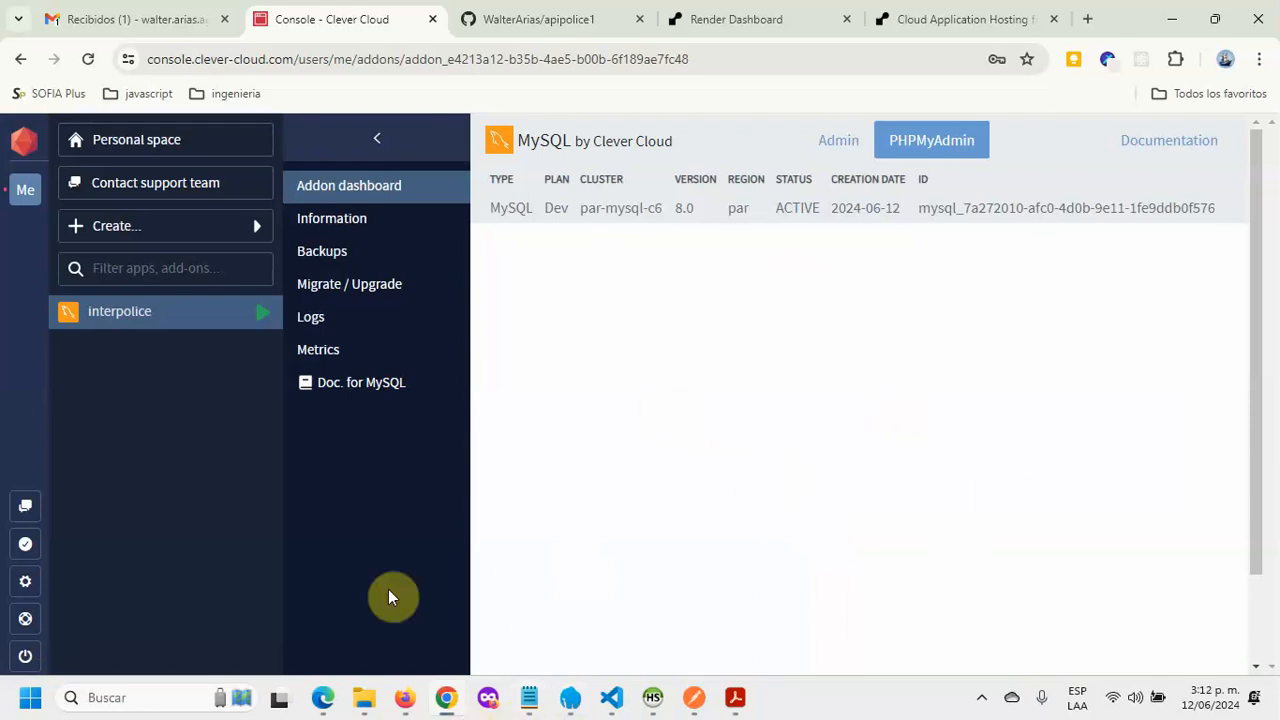
Step: Open src/docs/interpolice.sql in the project in VS Code
{"action": "left_click", "coordinate": [611, 697]}
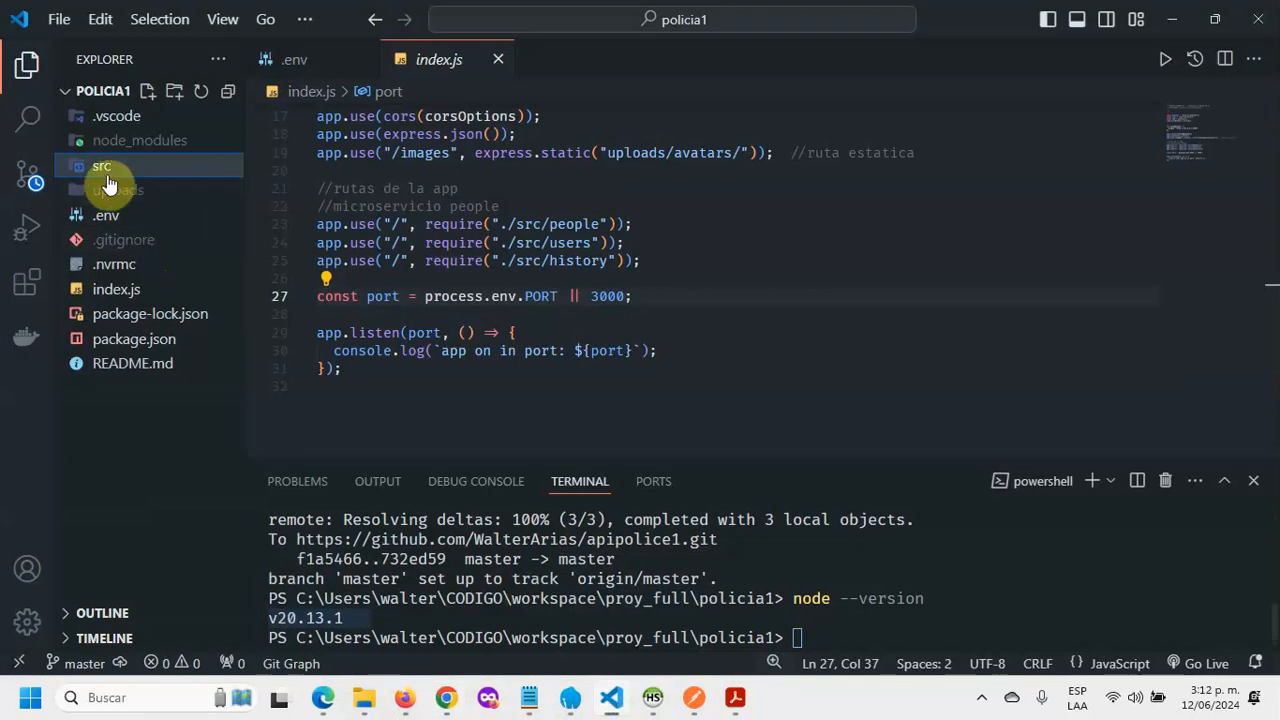
{"action": "left_click", "coordinate": [92, 166]}
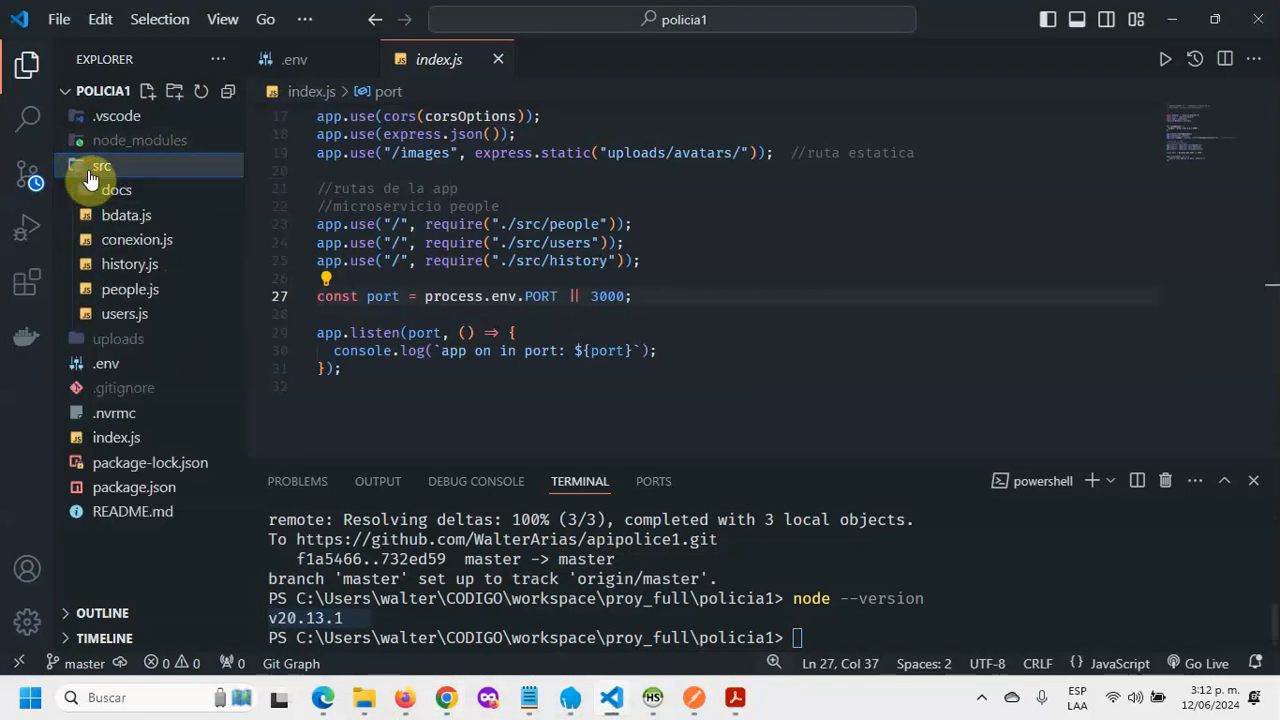
{"action": "left_click", "coordinate": [118, 191]}
{"action": "left_click", "coordinate": [155, 216]}
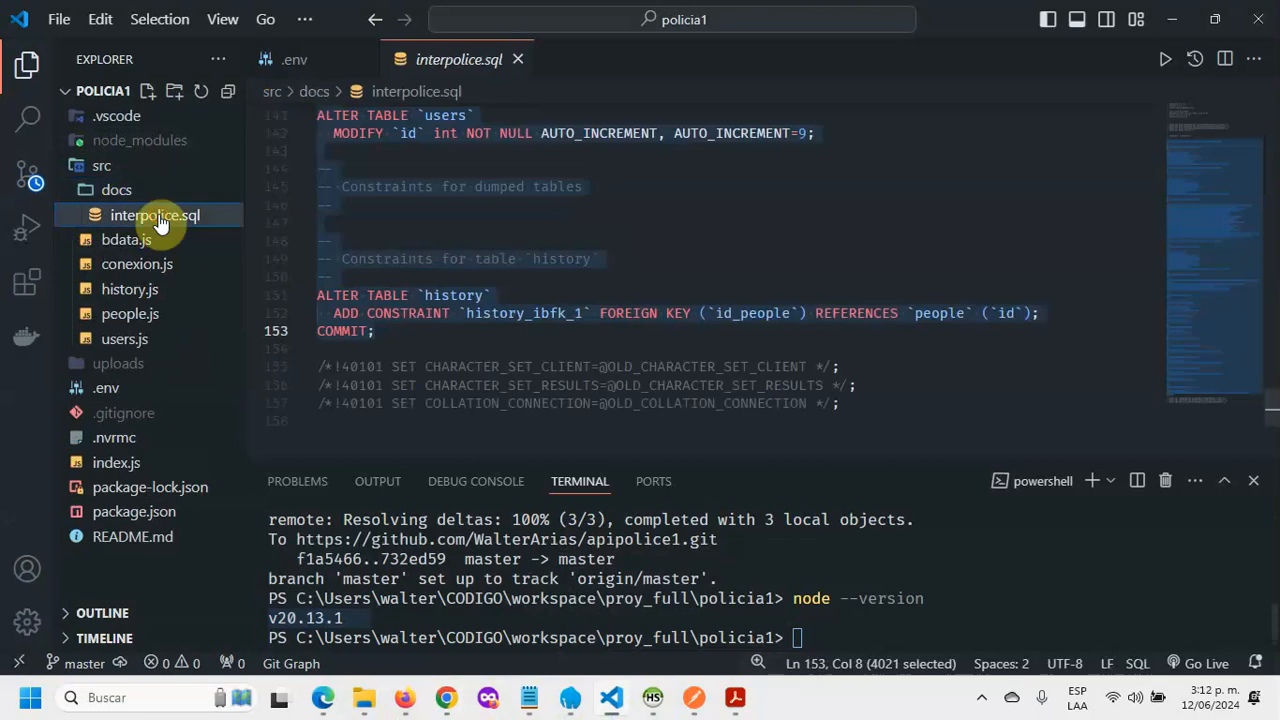
{"action": "left_click", "coordinate": [737, 222]}
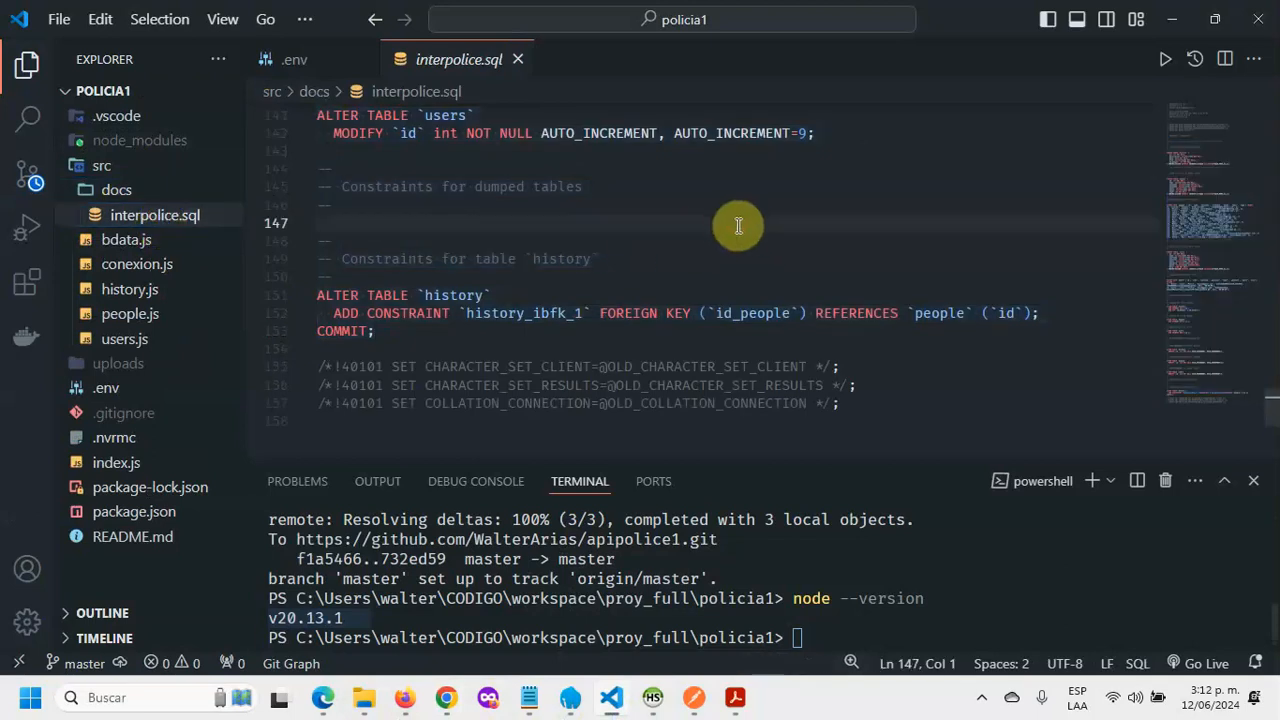
Step: Delete the dump's header comment lines at the top of interpolice.sql
{"action": "scroll", "coordinate": [750, 245], "scroll_direction": "up", "scroll_amount": 5}
{"action": "scroll", "coordinate": [750, 245], "scroll_direction": "up", "scroll_amount": 15}
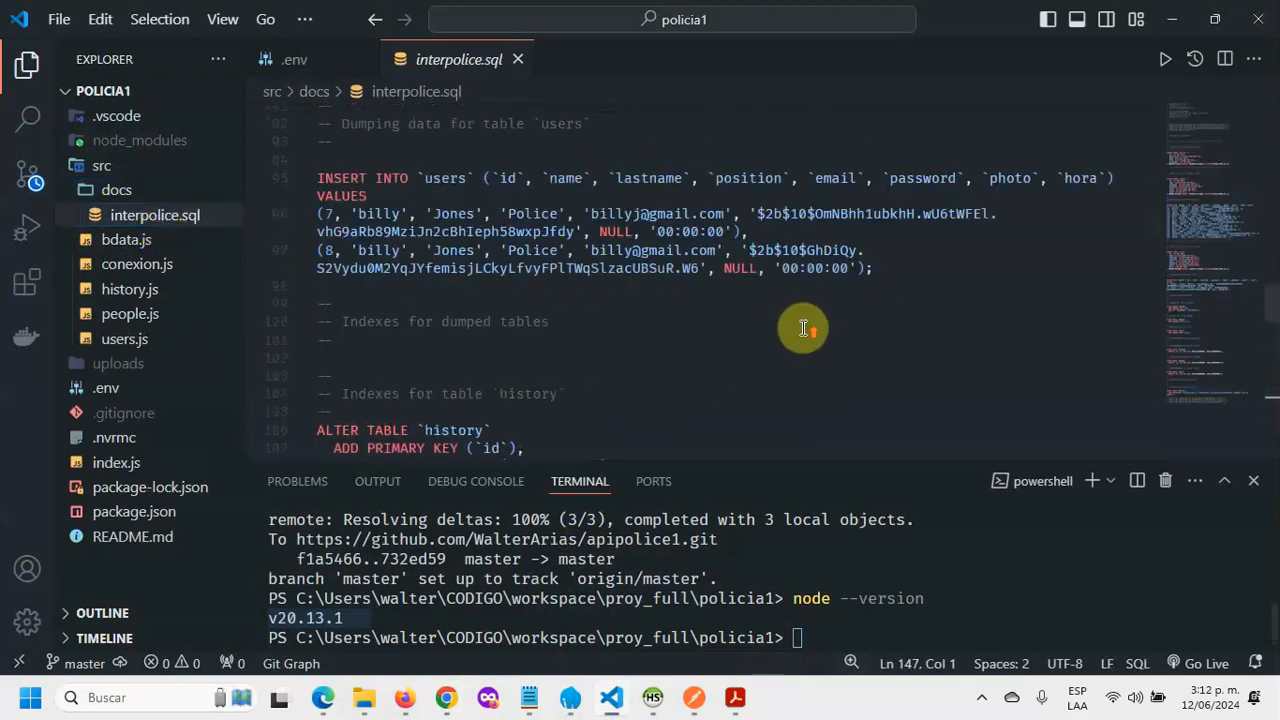
{"action": "scroll", "coordinate": [804, 328], "scroll_direction": "down", "scroll_amount": 7}
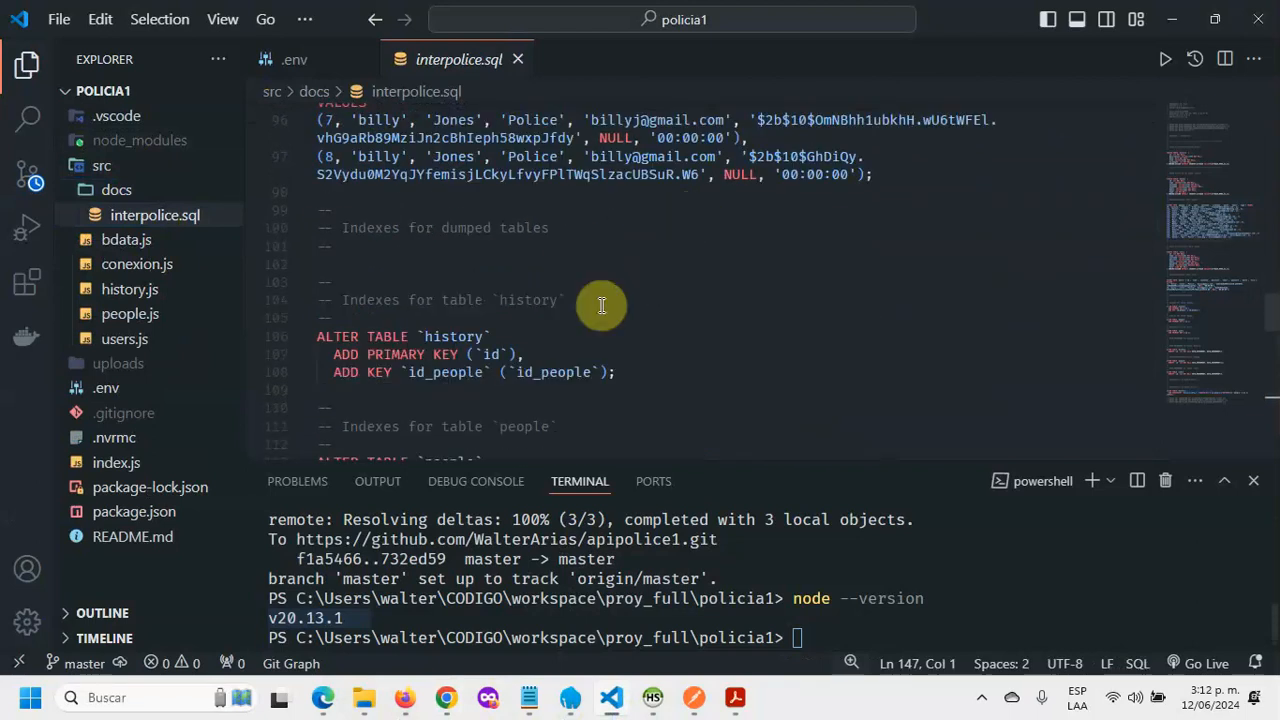
{"action": "scroll", "coordinate": [650, 240], "scroll_direction": "down", "scroll_amount": 3}
{"action": "scroll", "coordinate": [675, 229], "scroll_direction": "down", "scroll_amount": 13}
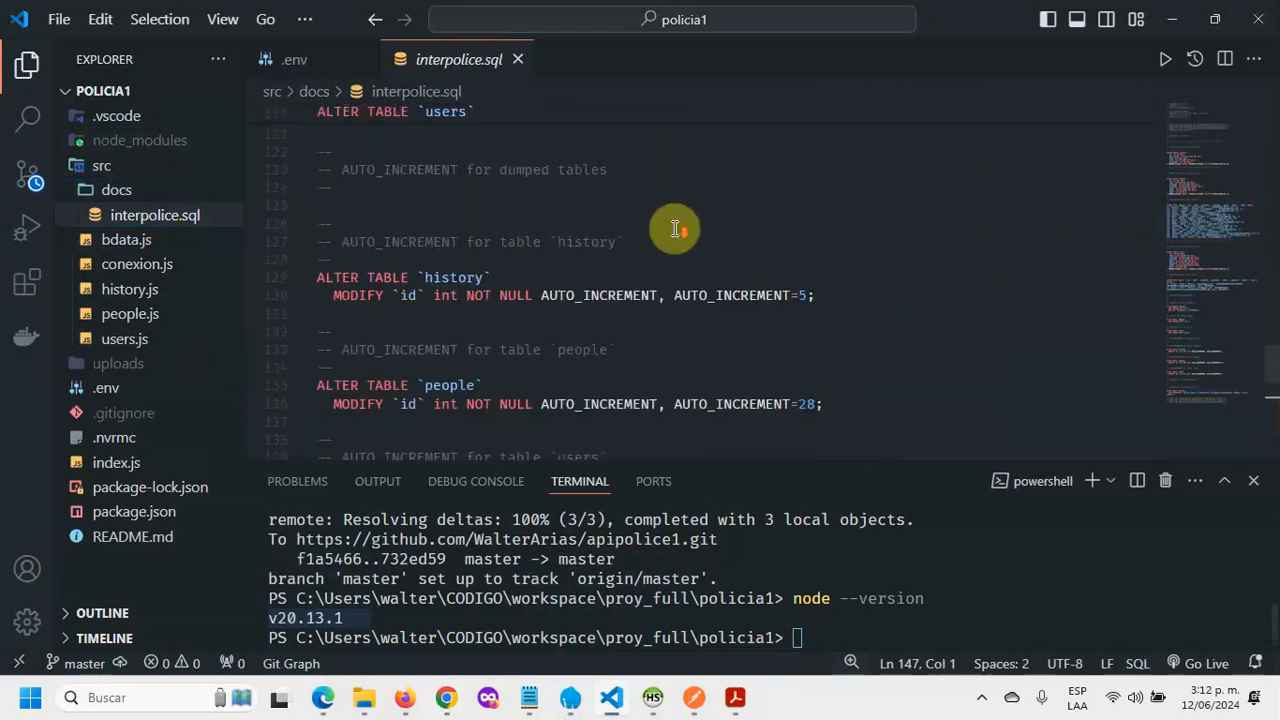
{"action": "scroll", "coordinate": [675, 229], "scroll_direction": "up", "scroll_amount": 20}
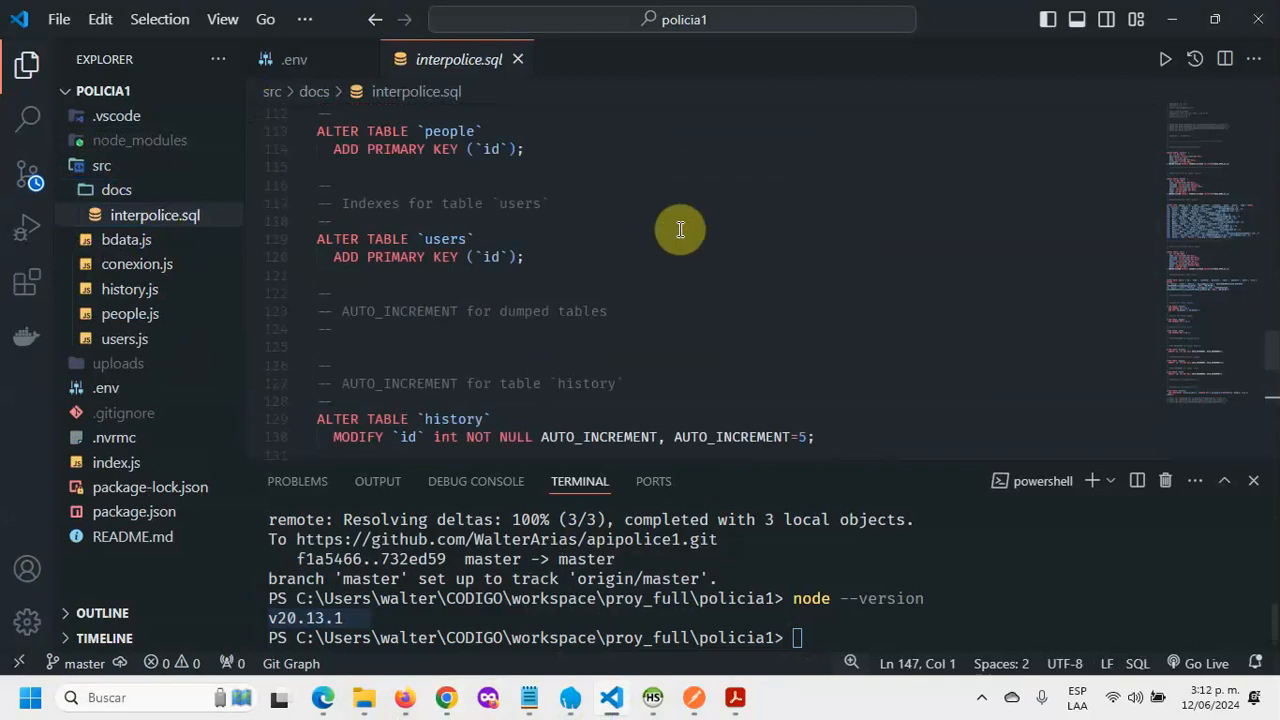
{"action": "scroll", "coordinate": [680, 229], "scroll_direction": "up", "scroll_amount": 7}
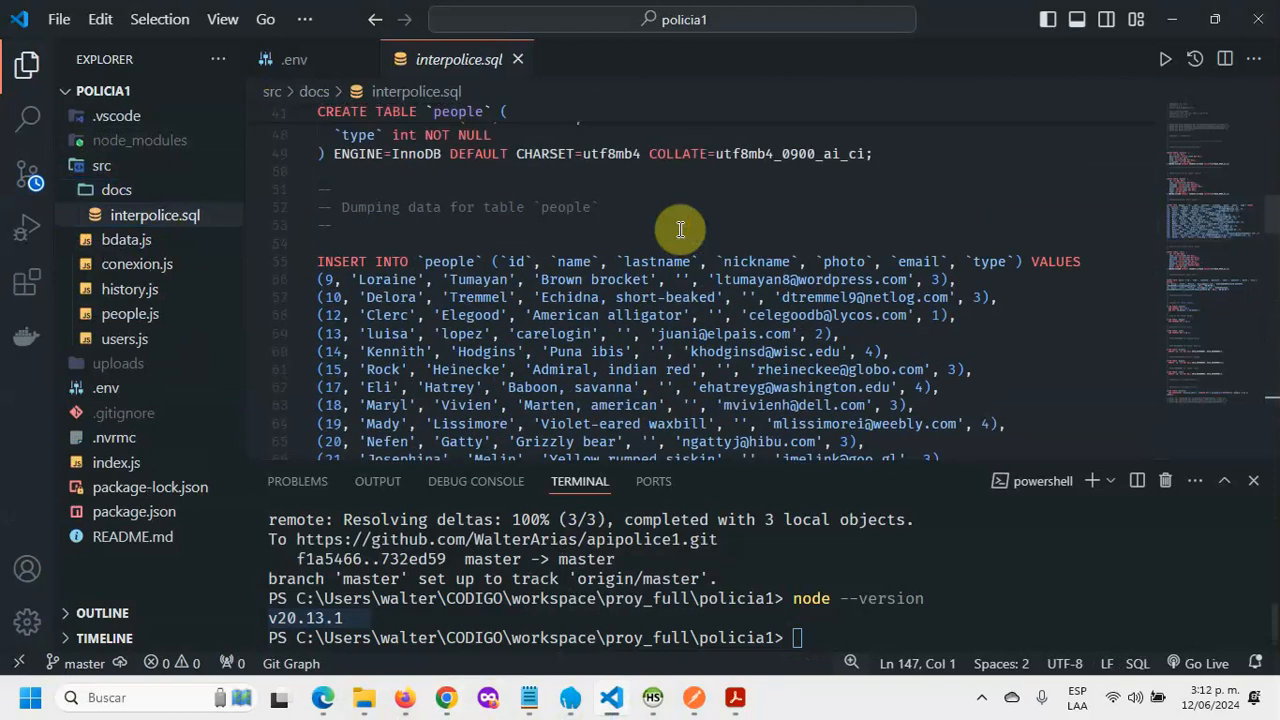
{"action": "scroll", "coordinate": [549, 333], "scroll_direction": "up", "scroll_amount": 1}
{"action": "scroll", "coordinate": [549, 333], "scroll_direction": "up", "scroll_amount": 5}
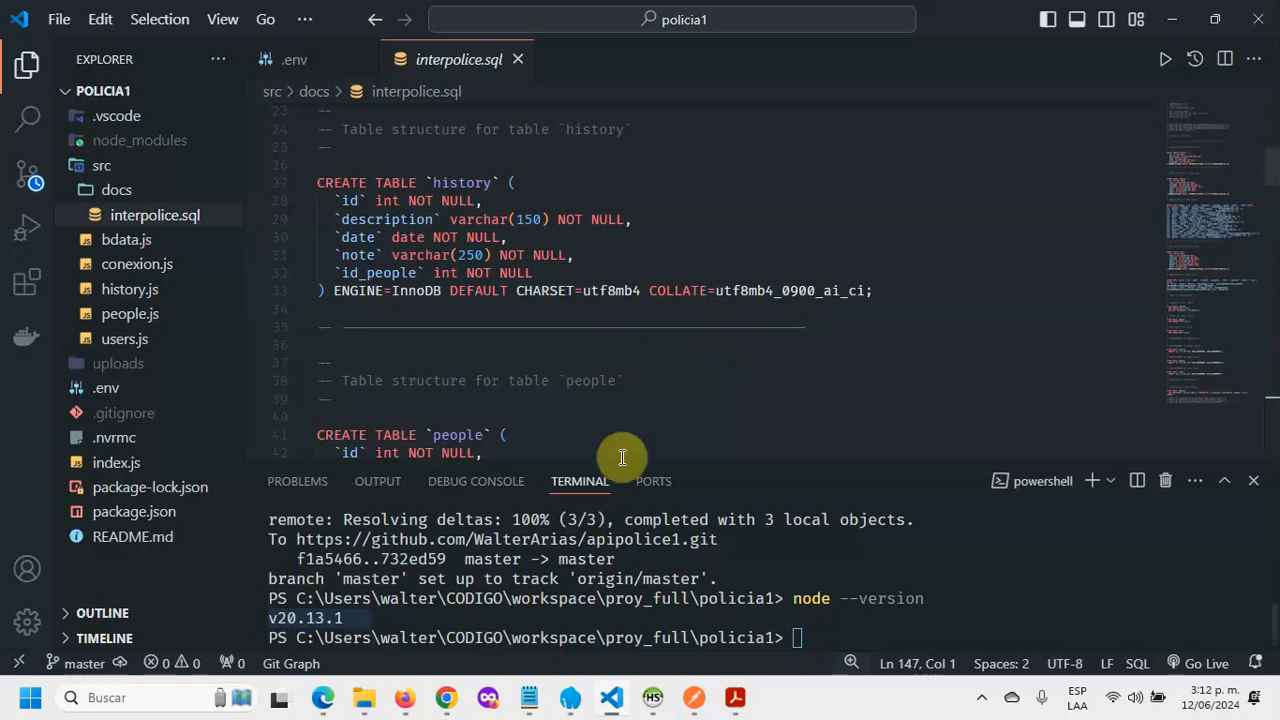
{"action": "scroll", "coordinate": [594, 288], "scroll_direction": "down", "scroll_amount": 3}
{"action": "scroll", "coordinate": [660, 300], "scroll_direction": "up", "scroll_amount": 9}
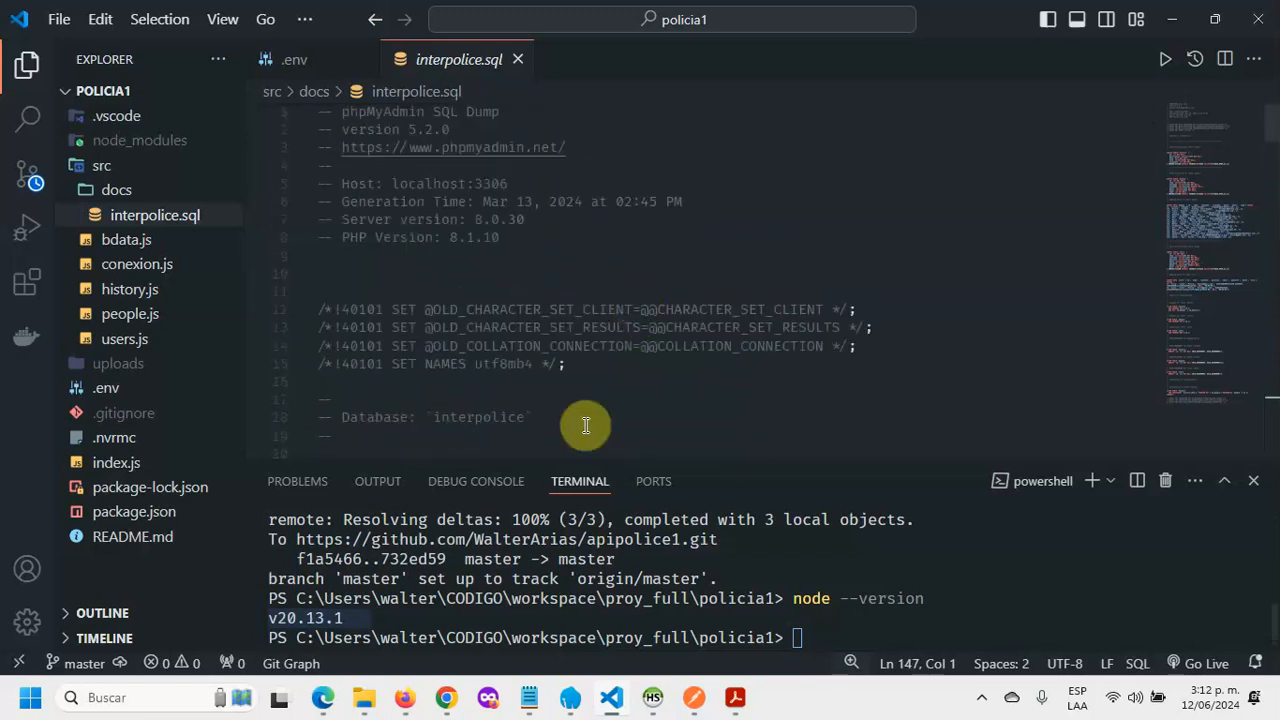
{"action": "scroll", "coordinate": [590, 410], "scroll_direction": "down", "scroll_amount": 2}
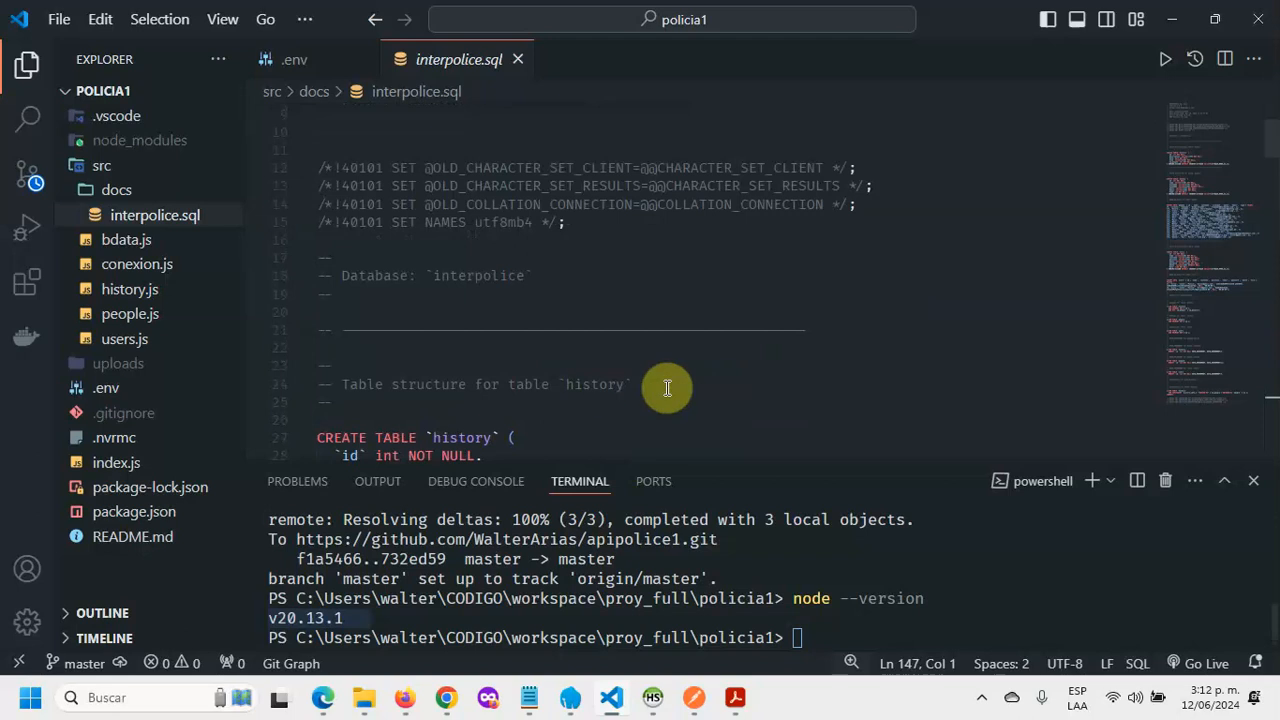
{"action": "left_click_drag", "start_coordinate": [663, 386], "coordinate": [331, 51]}
{"action": "key", "text": "Delete"}
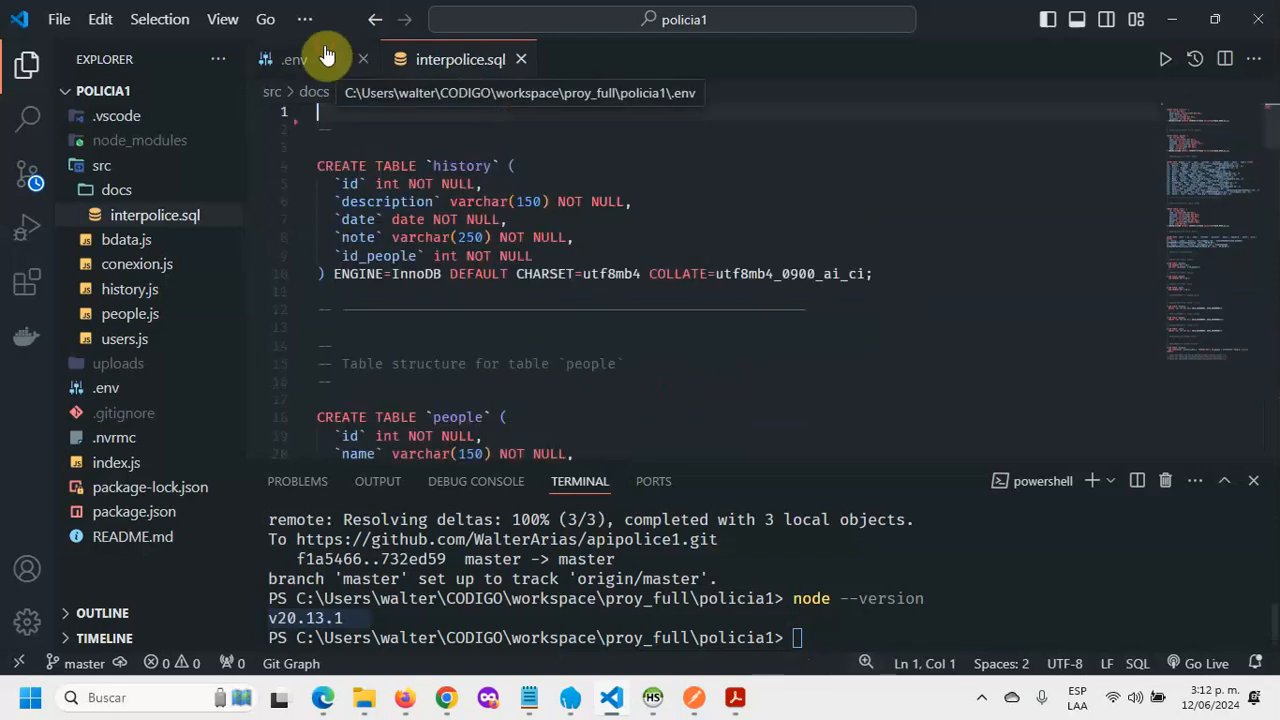
{"action": "left_click_drag", "start_coordinate": [356, 128], "coordinate": [318, 130]}
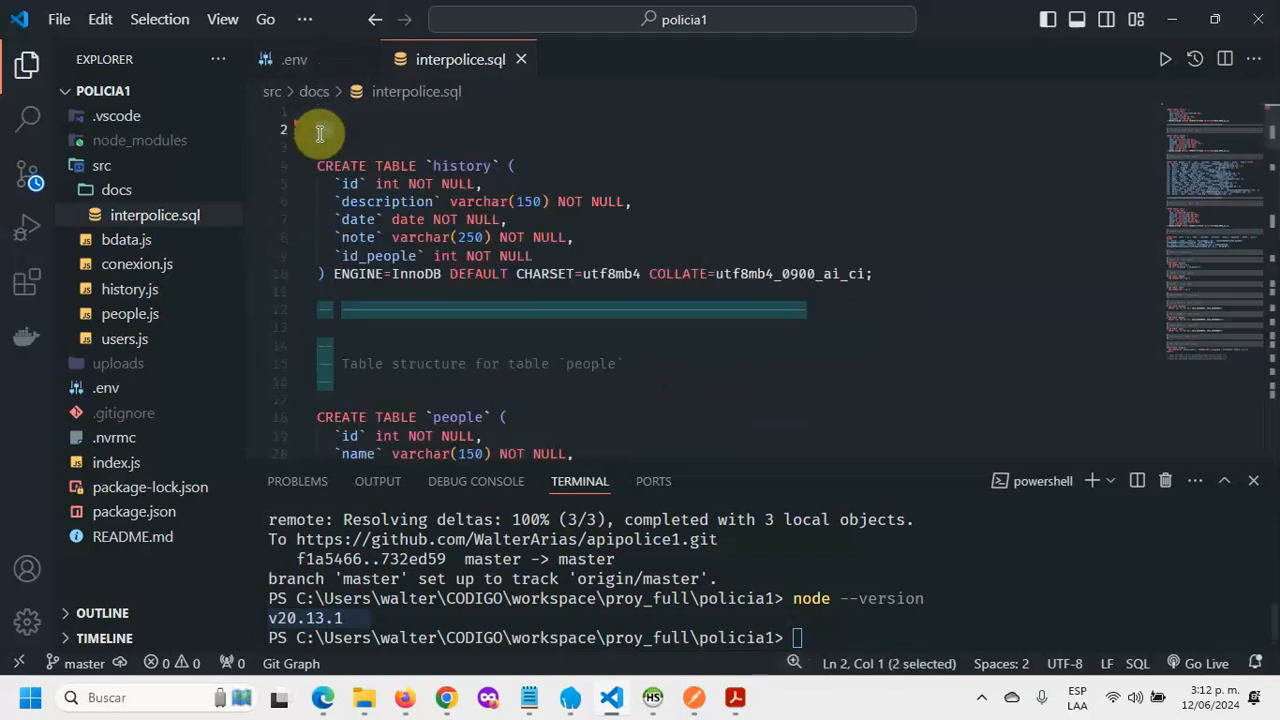
{"action": "key", "text": "Delete"}
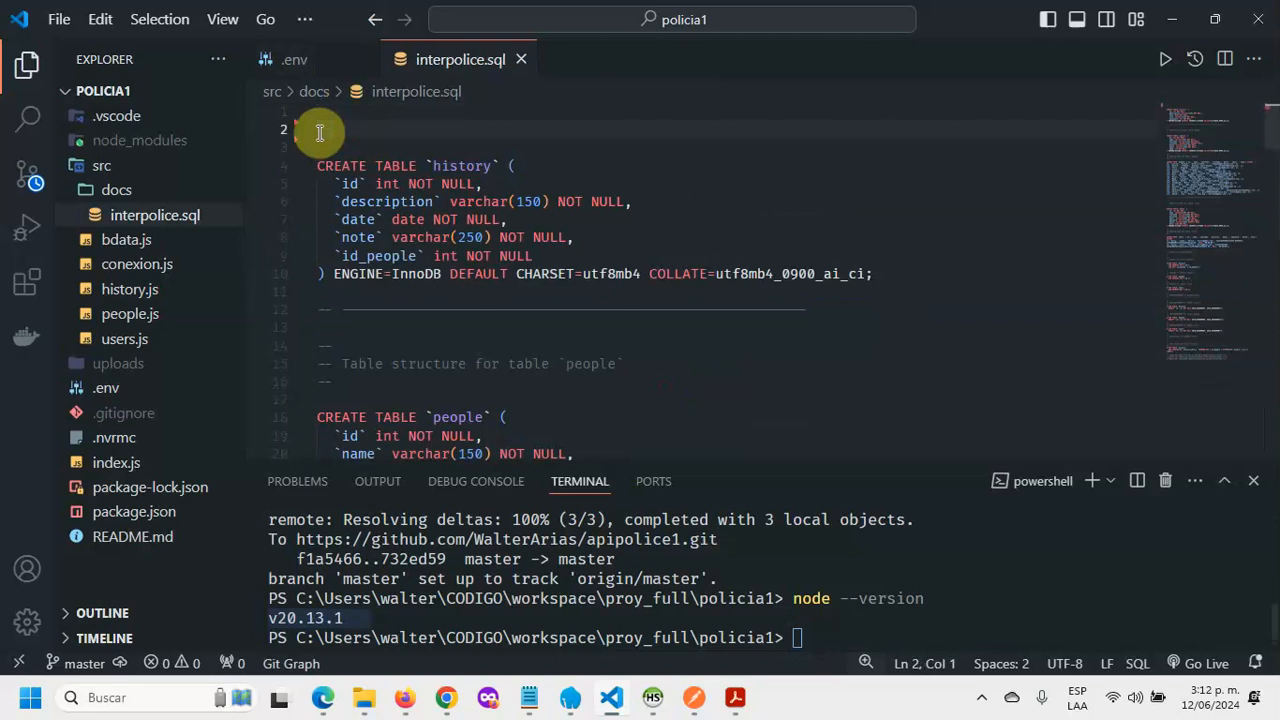
Step: Remove the COMMIT; statement and three trailing SET comment lines, then return to the browser
{"action": "scroll", "coordinate": [655, 223], "scroll_direction": "down", "scroll_amount": 20}
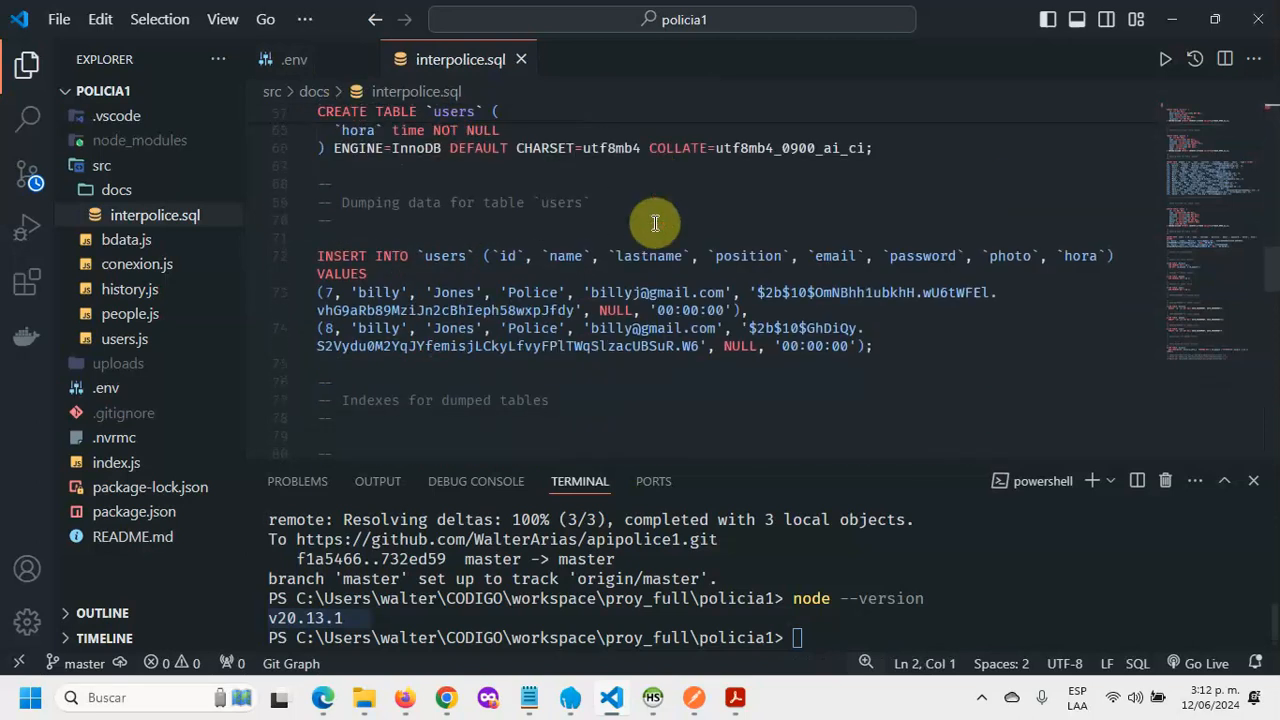
{"action": "scroll", "coordinate": [655, 223], "scroll_direction": "down", "scroll_amount": 15}
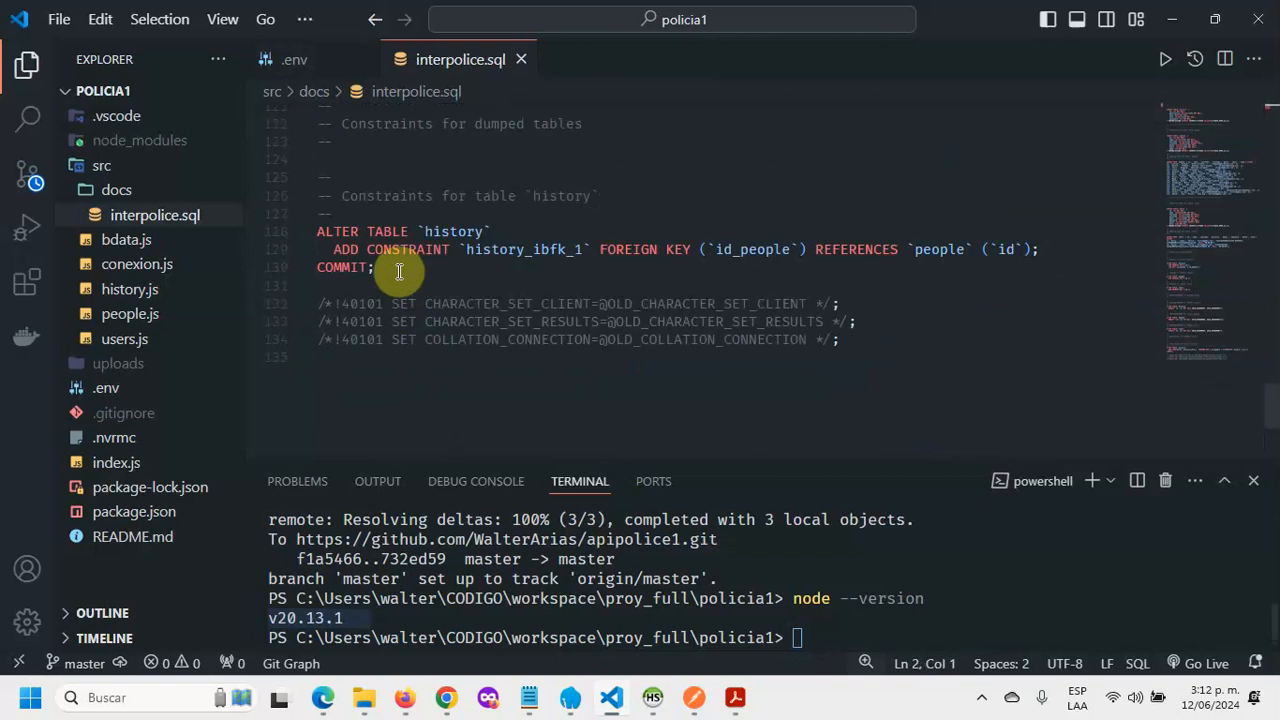
{"action": "left_click_drag", "start_coordinate": [399, 271], "coordinate": [299, 264]}
{"action": "key", "text": "BackSpace"}
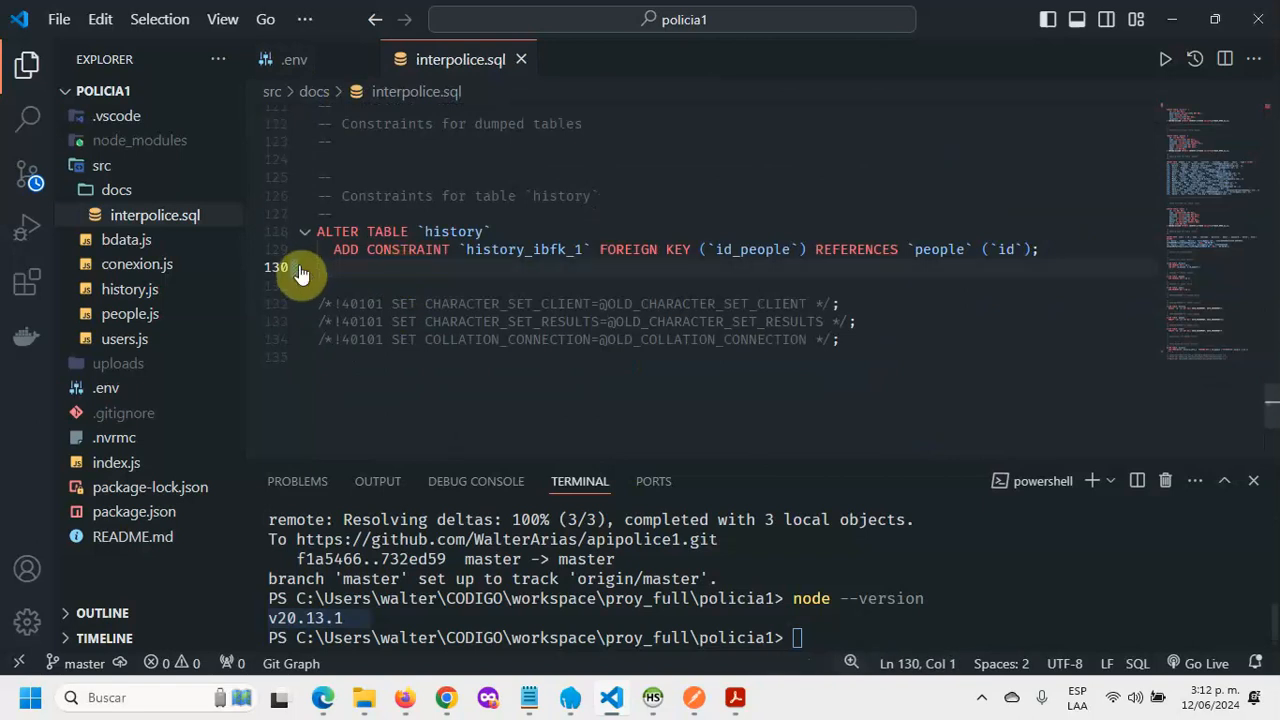
{"action": "left_click_drag", "start_coordinate": [887, 359], "coordinate": [314, 283]}
{"action": "key", "text": "BackSpace"}
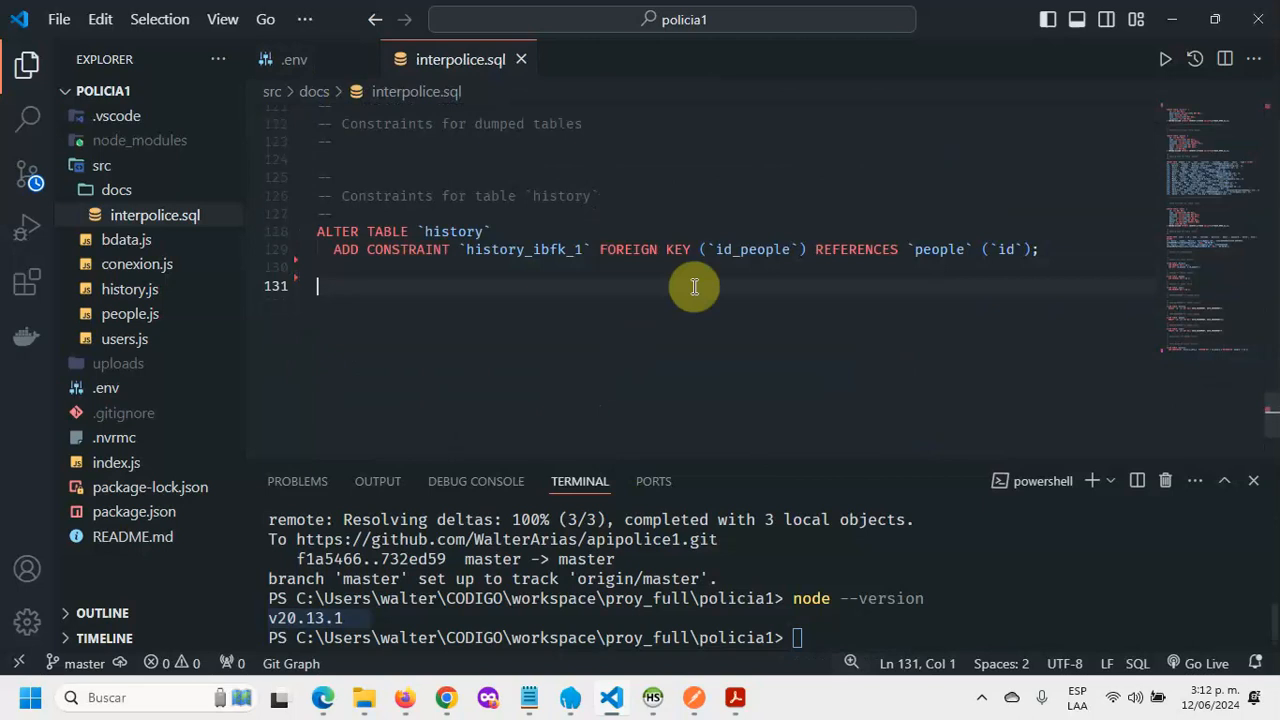
{"action": "scroll", "coordinate": [694, 287], "scroll_direction": "up", "scroll_amount": 20}
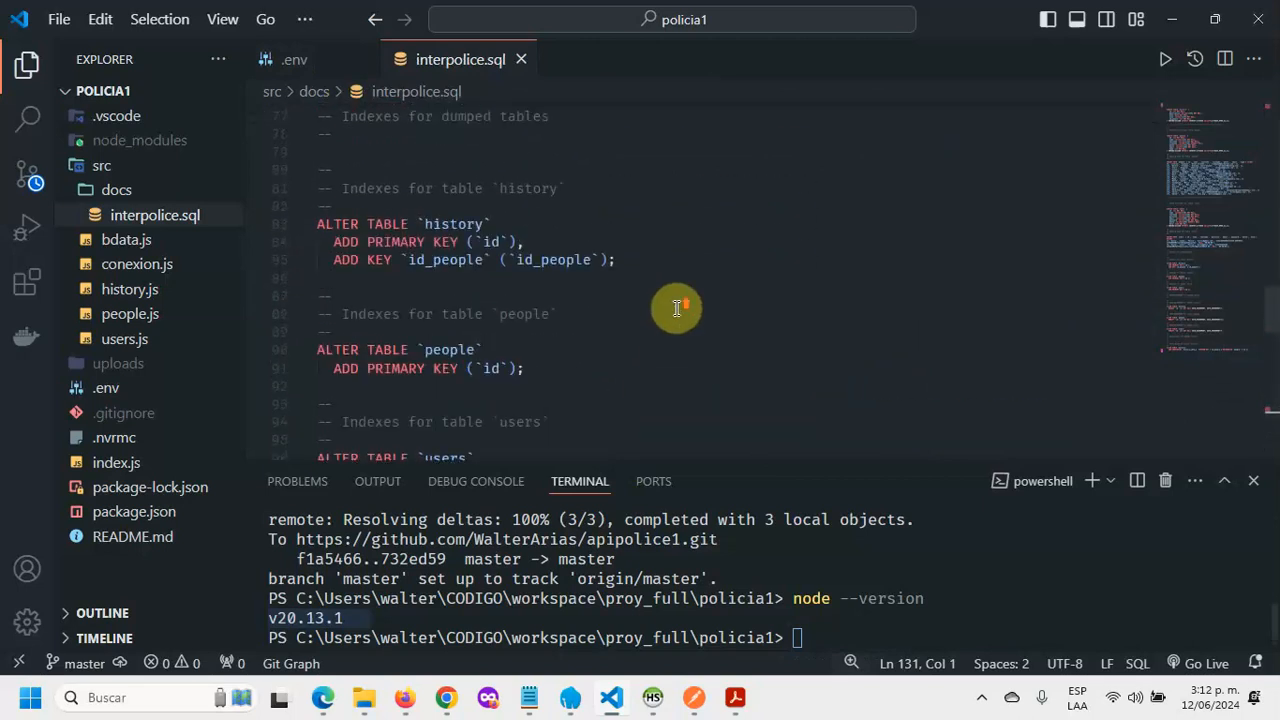
{"action": "left_click", "coordinate": [445, 697]}
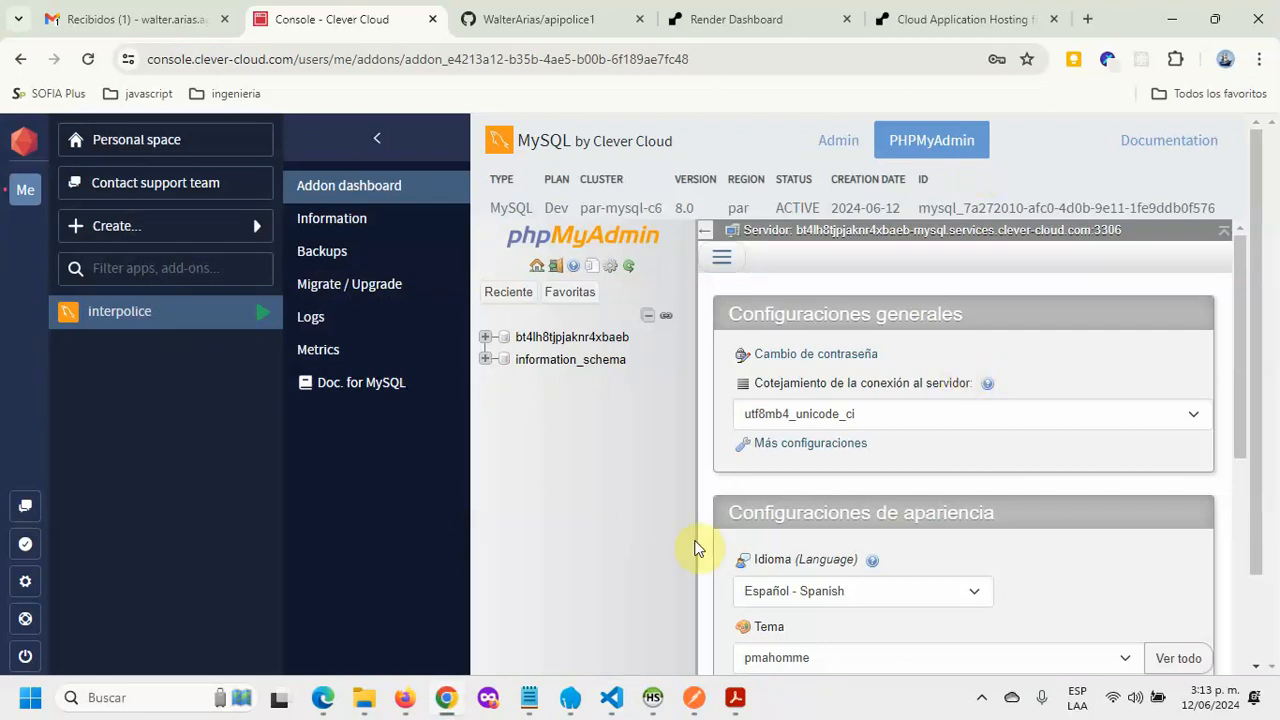
Step: Open the empty MySQL database's SQL query editor in phpMyAdmin
{"action": "left_click", "coordinate": [593, 340]}
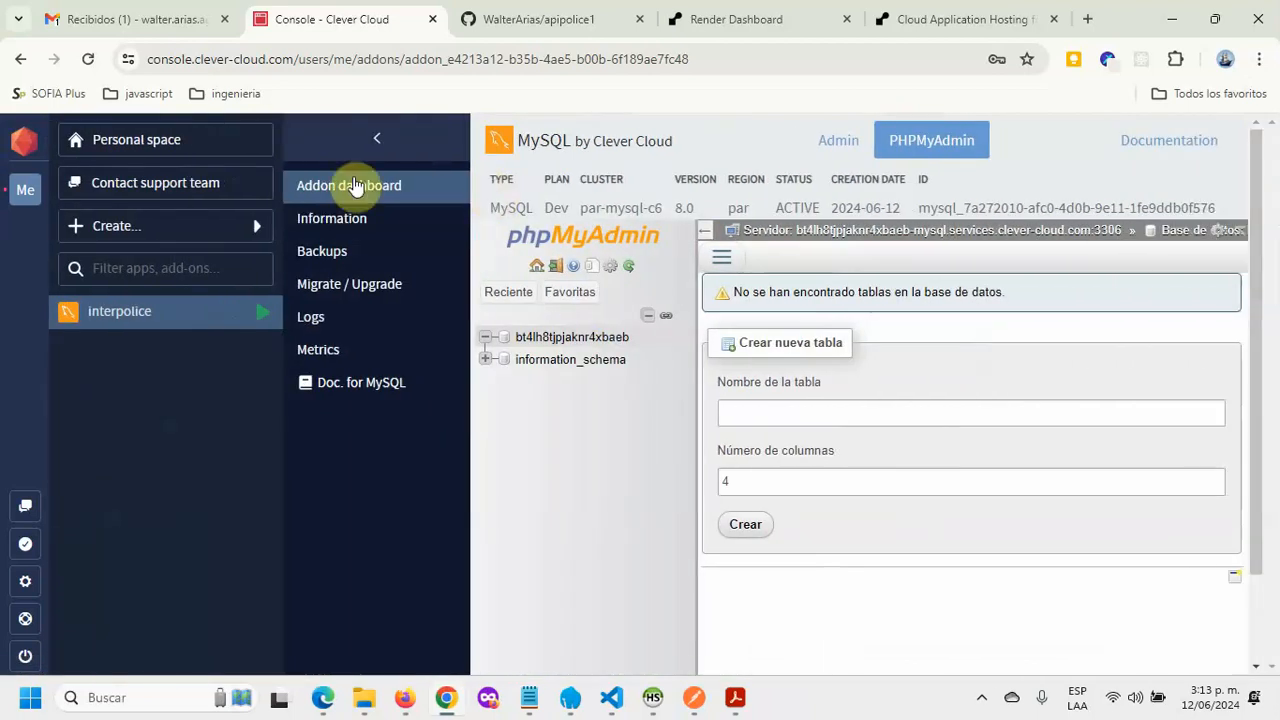
{"action": "left_click", "coordinate": [374, 139]}
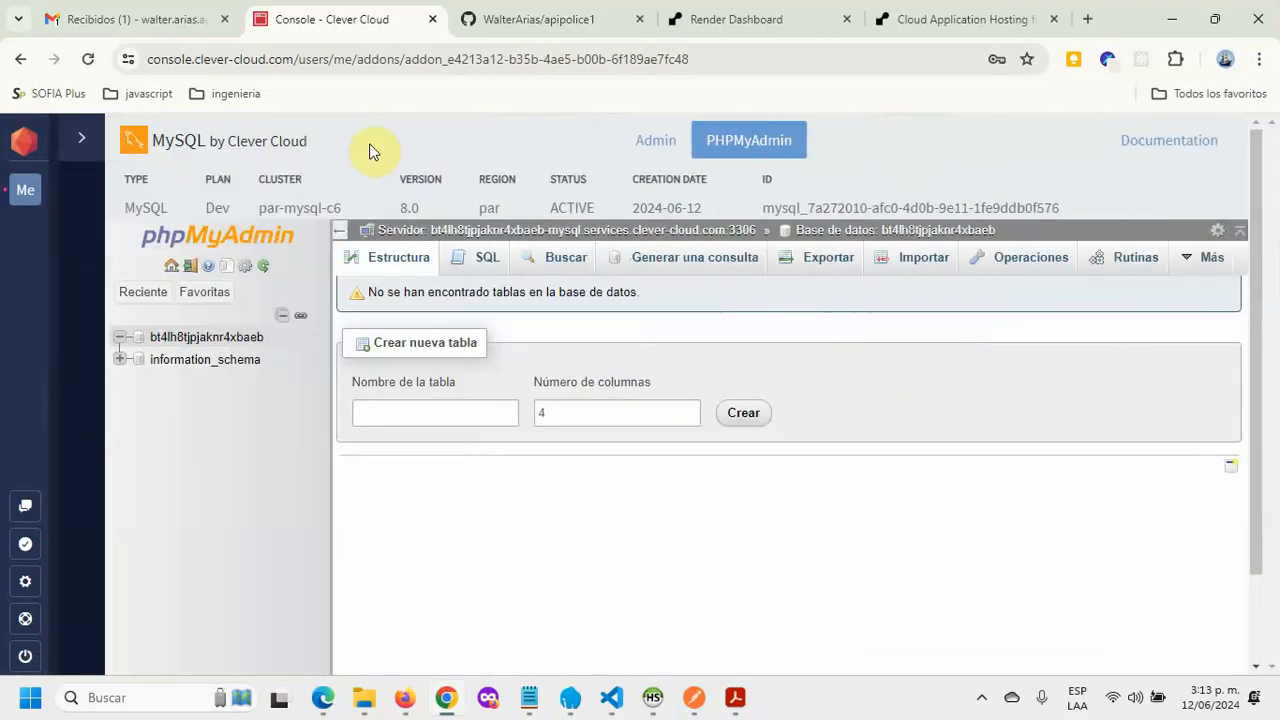
{"action": "left_click", "coordinate": [481, 260]}
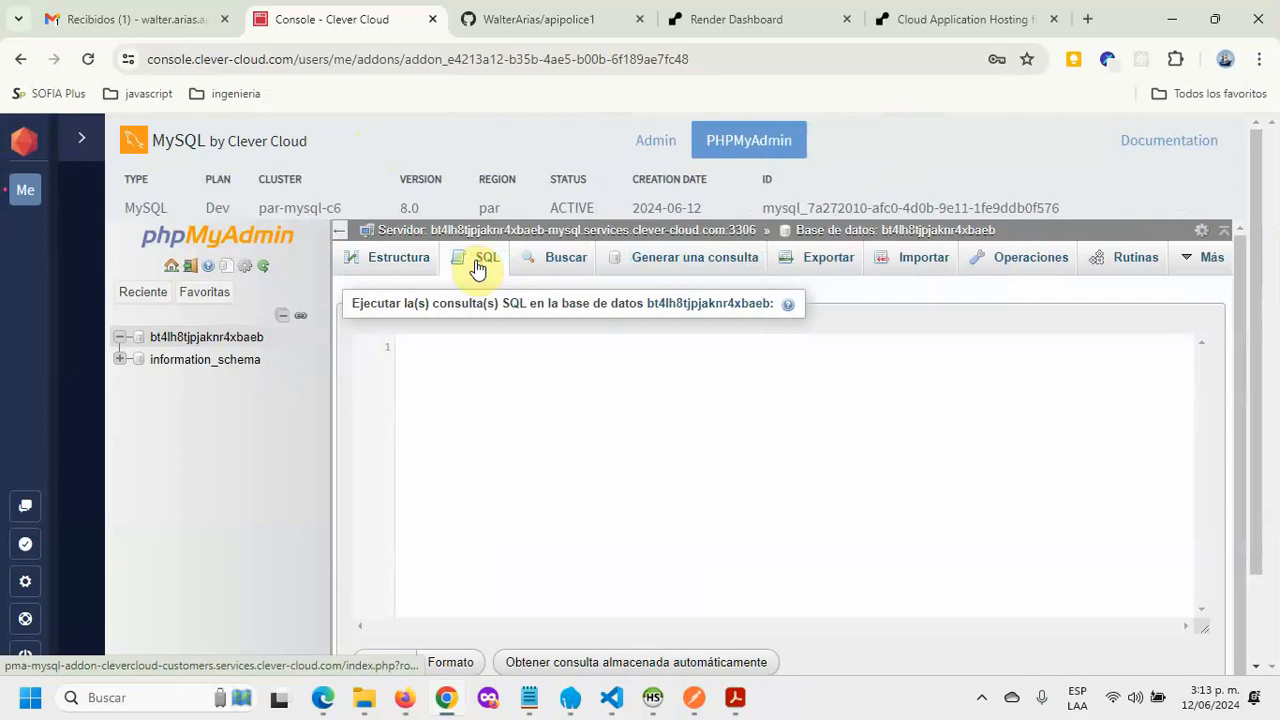
{"action": "left_click", "coordinate": [621, 407]}
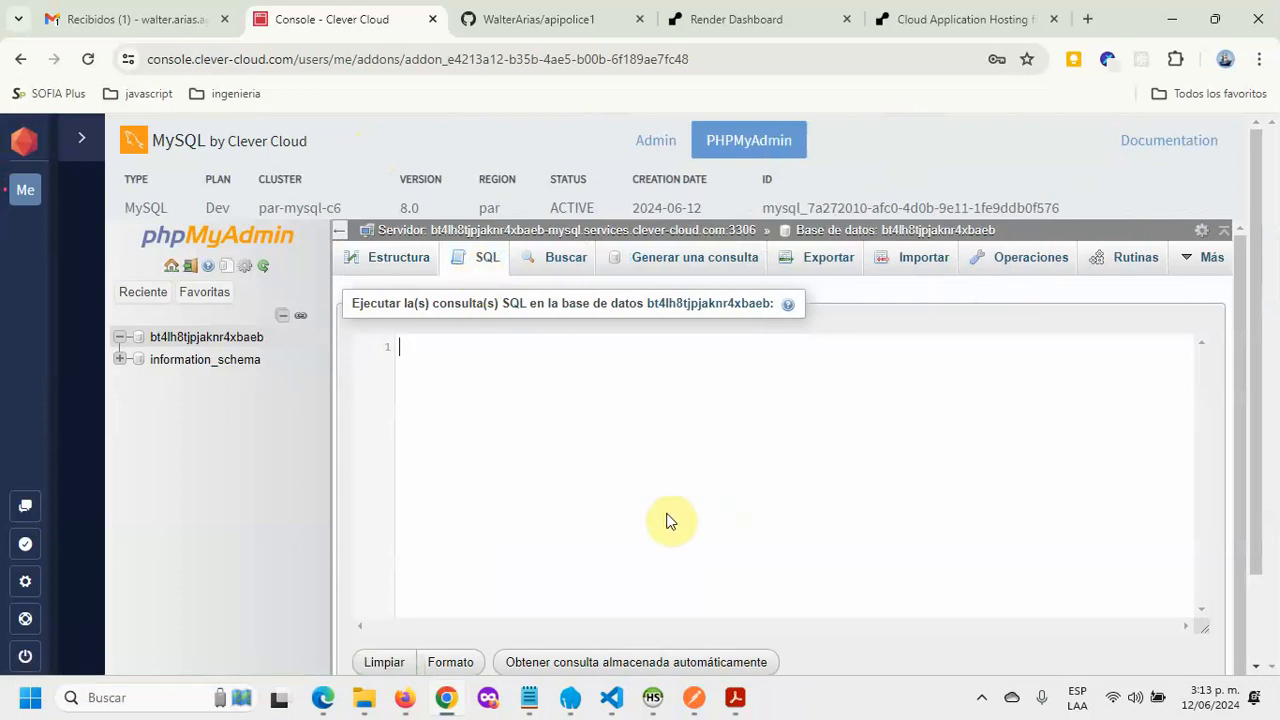
Step: Copy all of interpolice.sql from VS Code, paste it into the SQL editor, and run it
{"action": "left_click", "coordinate": [611, 697]}
{"action": "scroll", "coordinate": [530, 303], "scroll_direction": "down", "scroll_amount": 15}
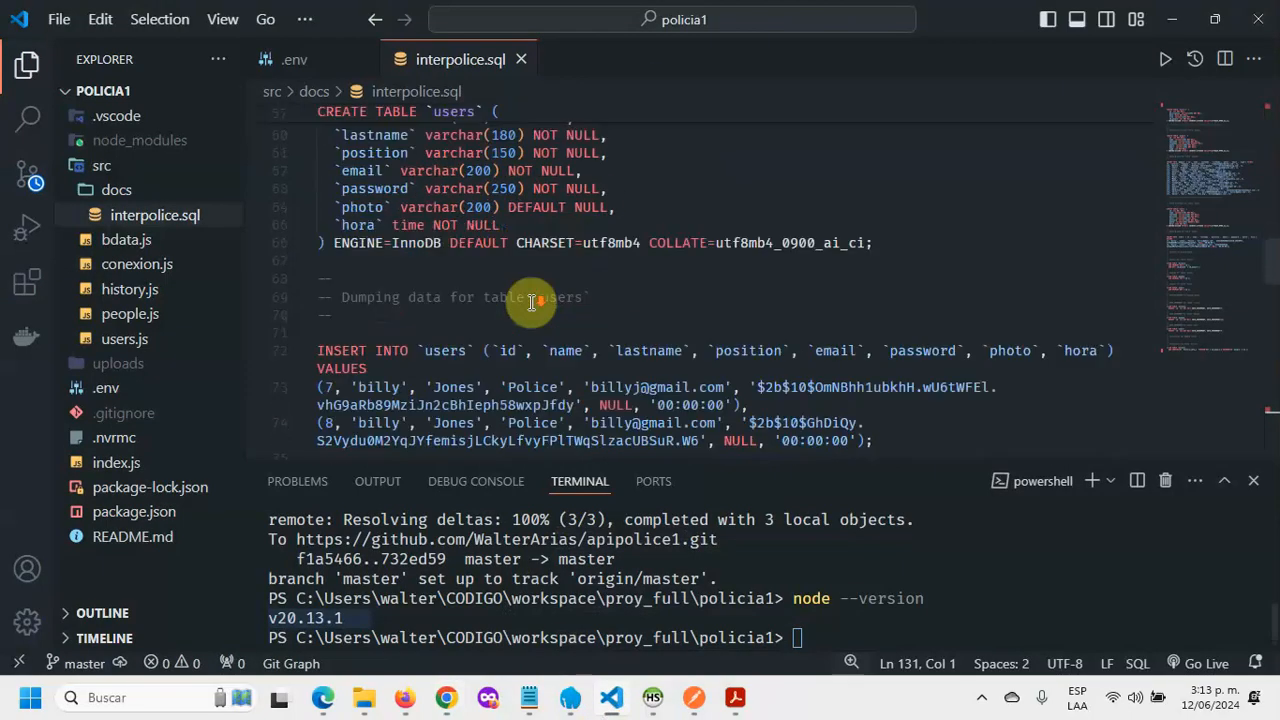
{"action": "left_click", "coordinate": [808, 330]}
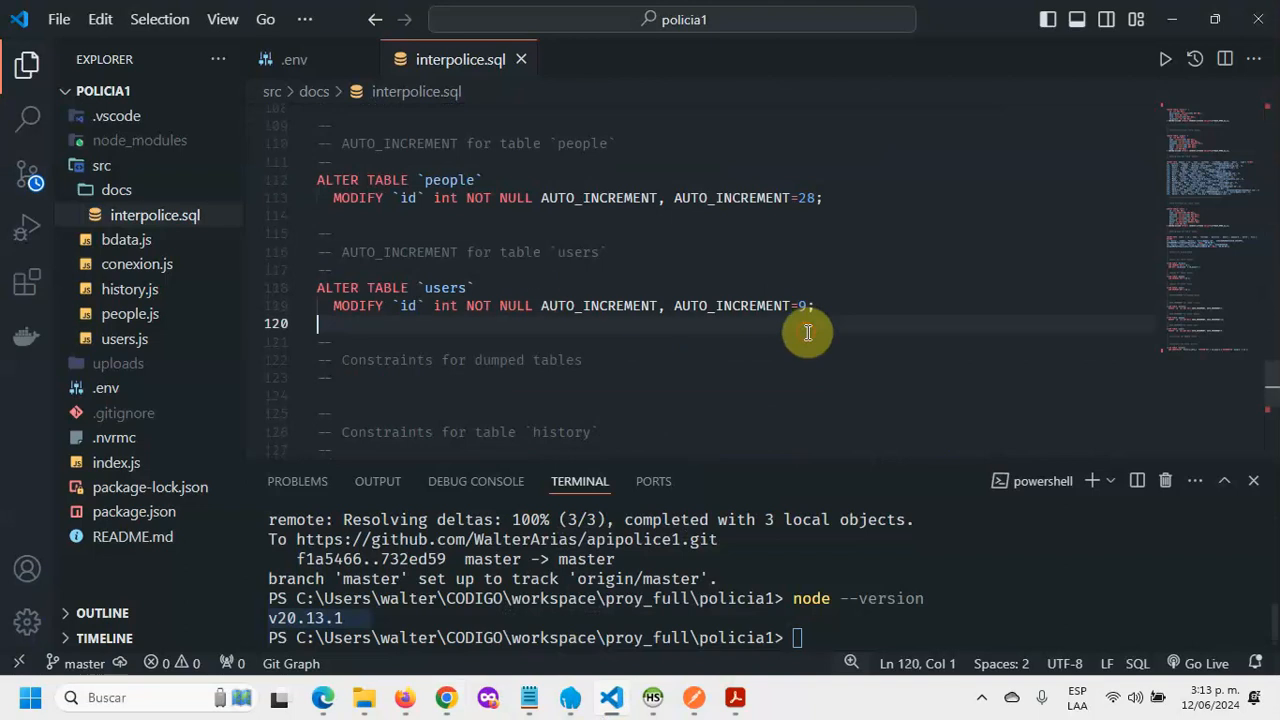
{"action": "scroll", "coordinate": [808, 330], "scroll_direction": "down", "scroll_amount": 4}
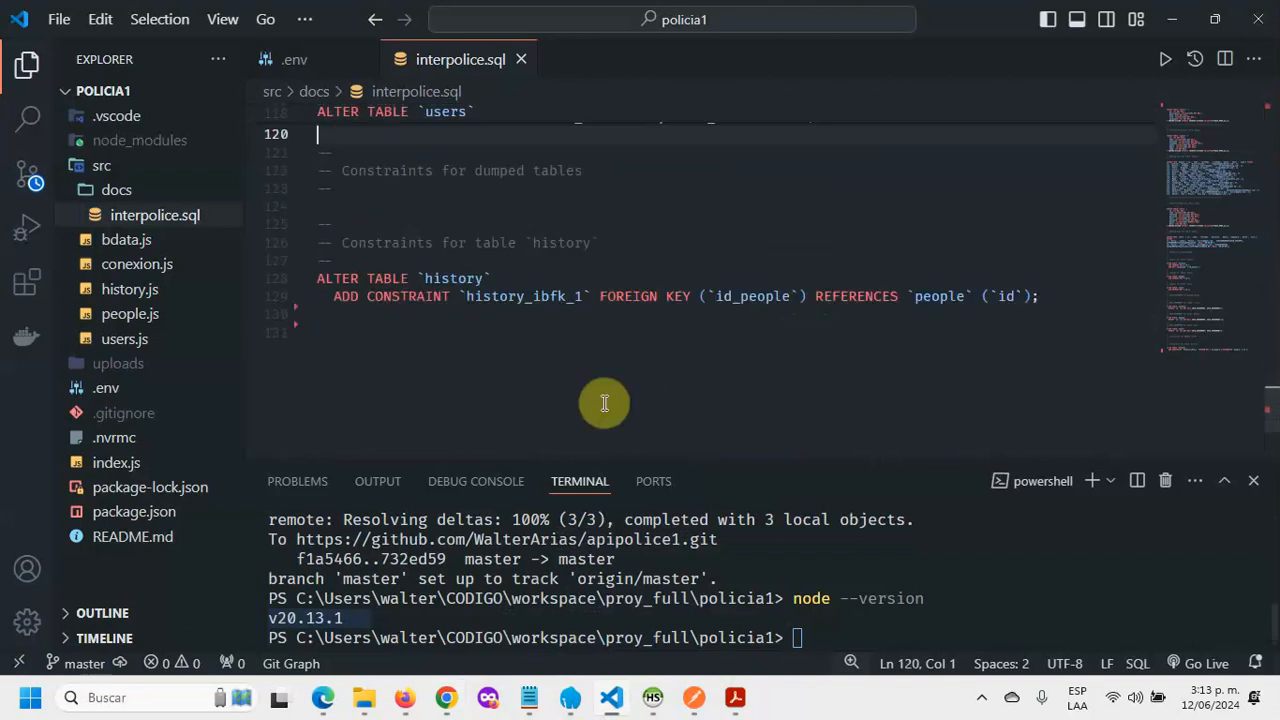
{"action": "key", "text": "ctrl+a"}
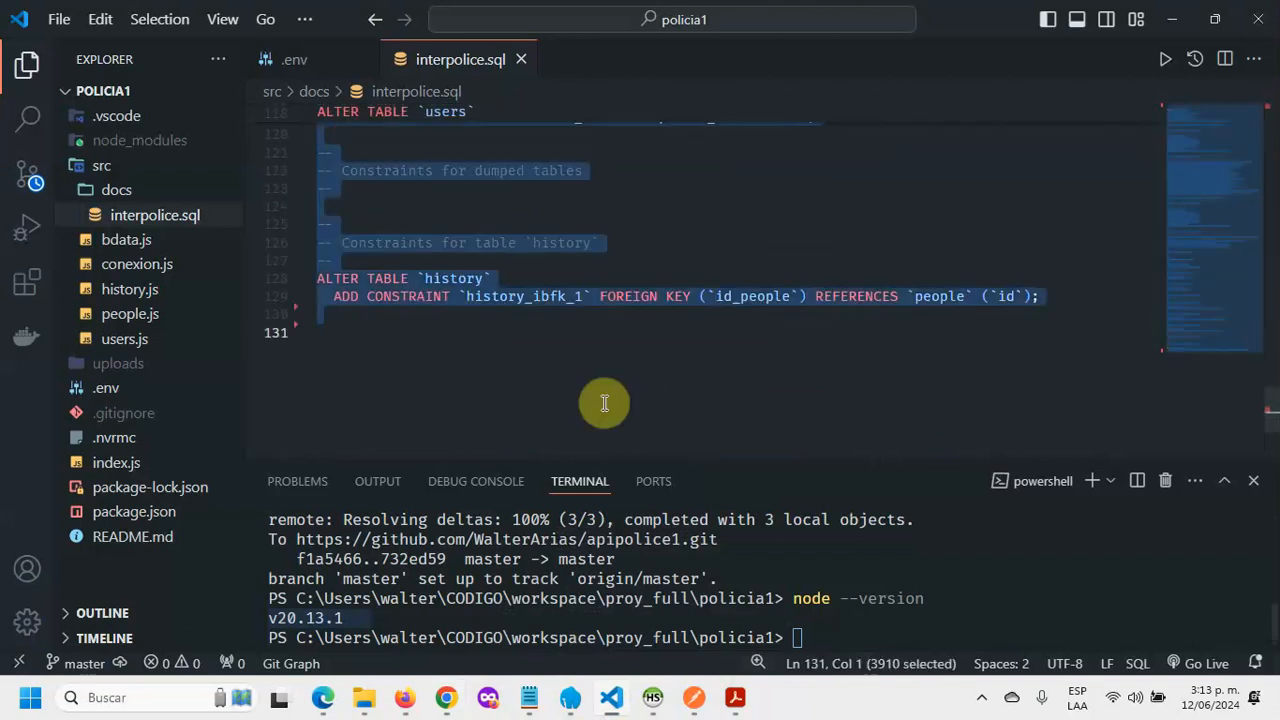
{"action": "left_click", "coordinate": [458, 703]}
{"action": "left_click", "coordinate": [513, 406]}
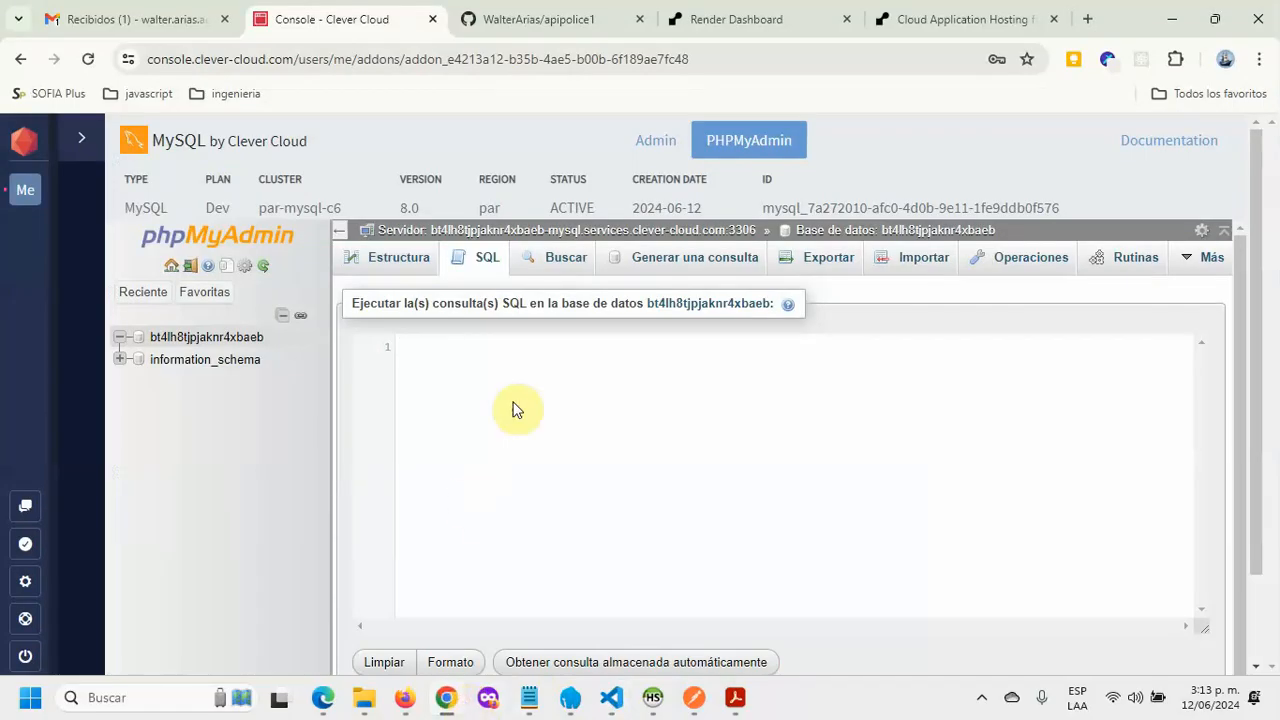
{"action": "key", "text": "ctrl+v"}
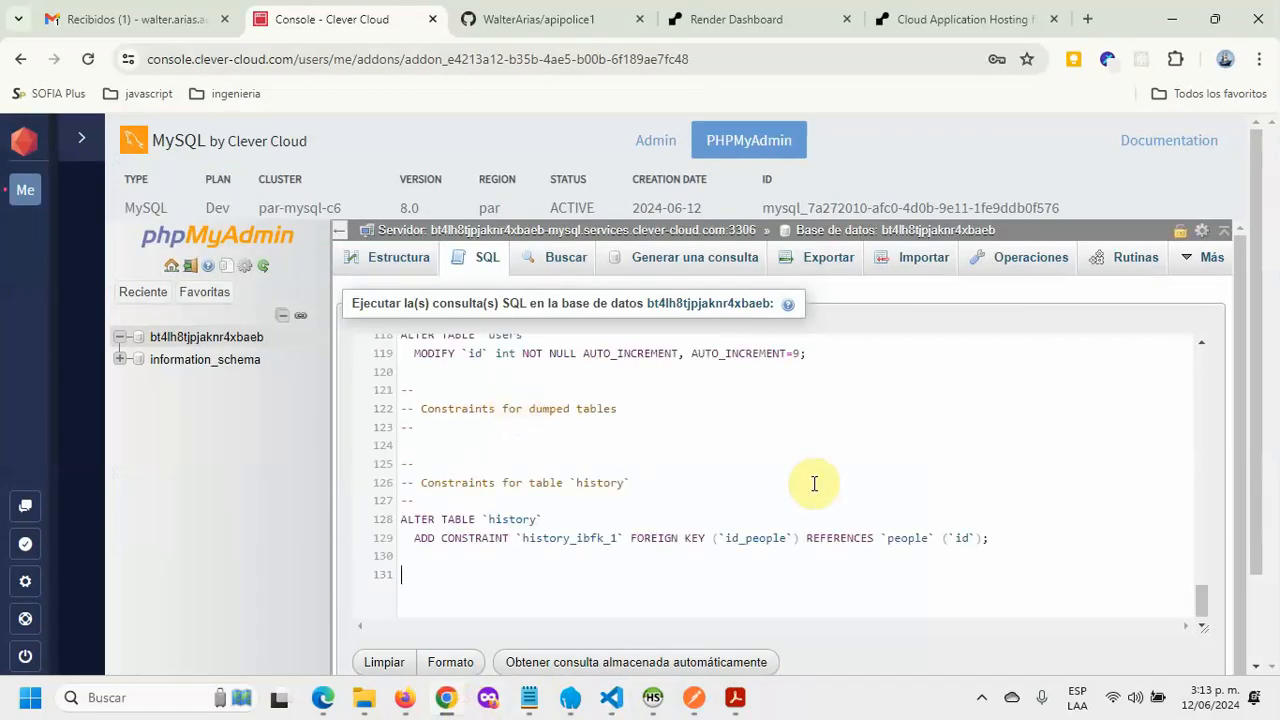
{"action": "key", "text": "ctrl+Return"}
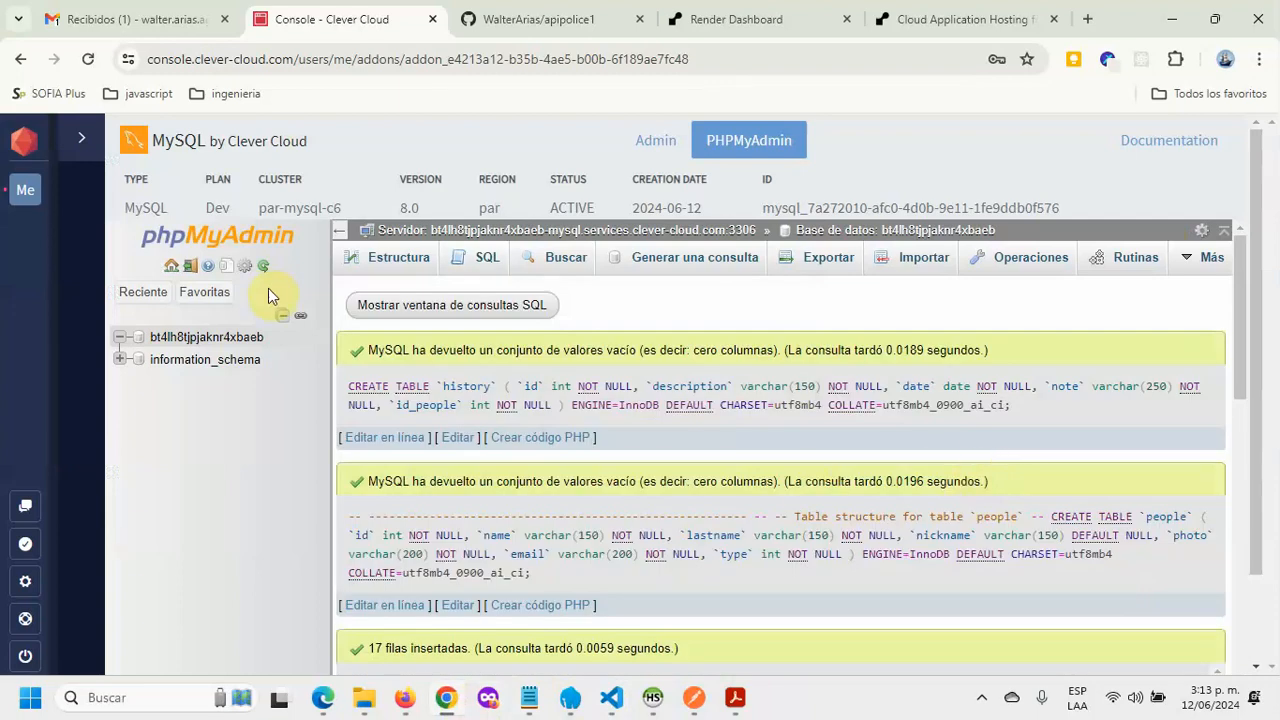
Step: Refresh the table list, inspect people, users and history's structure, then open Database Credentials
{"action": "left_click", "coordinate": [265, 268]}
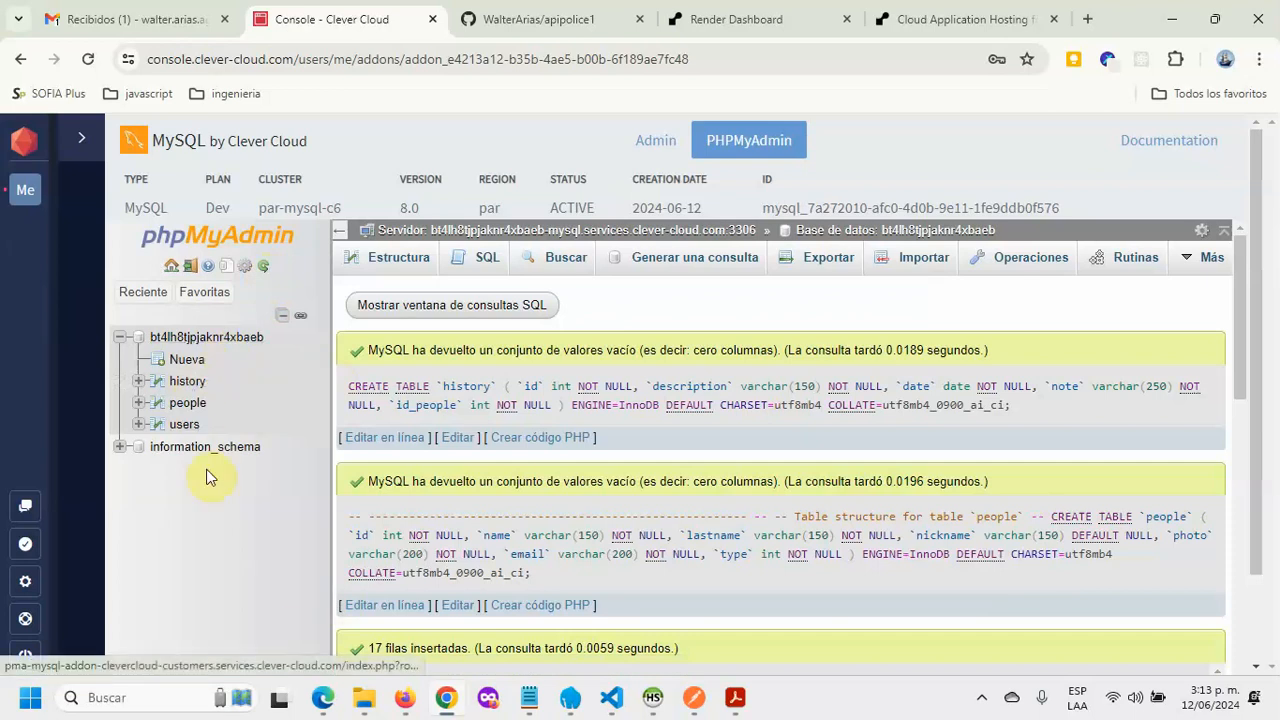
{"action": "left_click", "coordinate": [189, 406]}
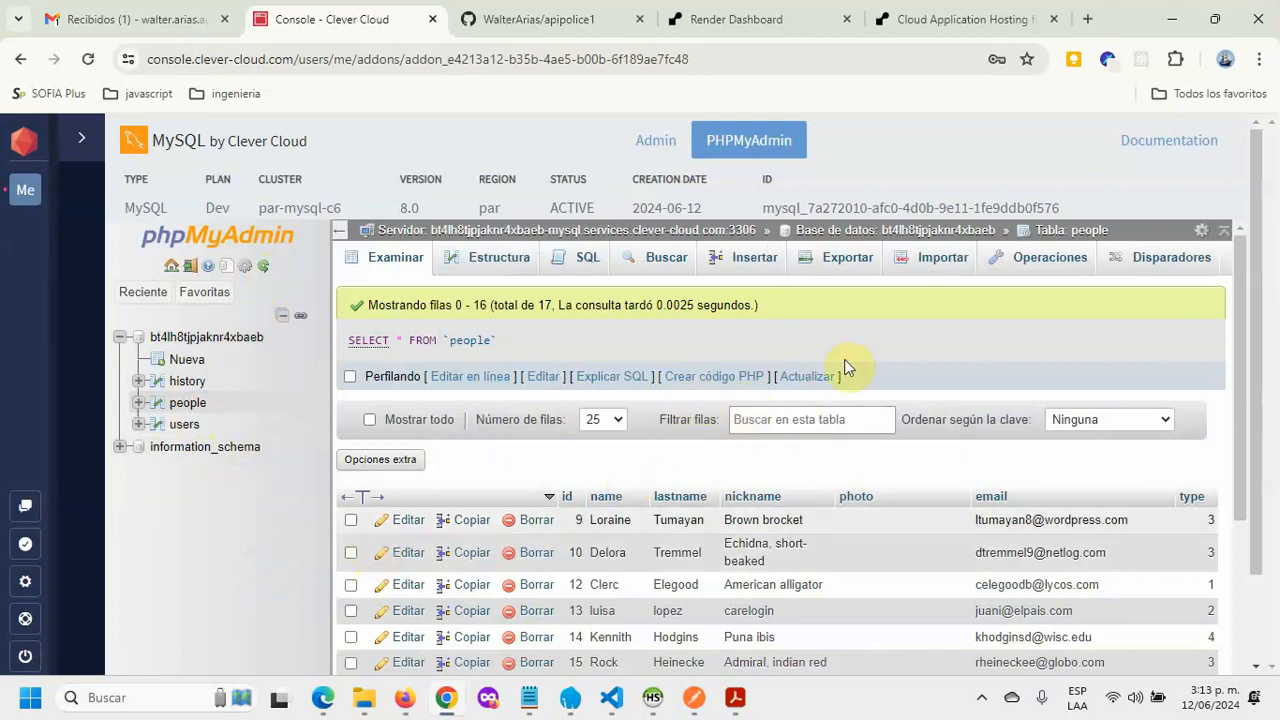
{"action": "left_click", "coordinate": [189, 427]}
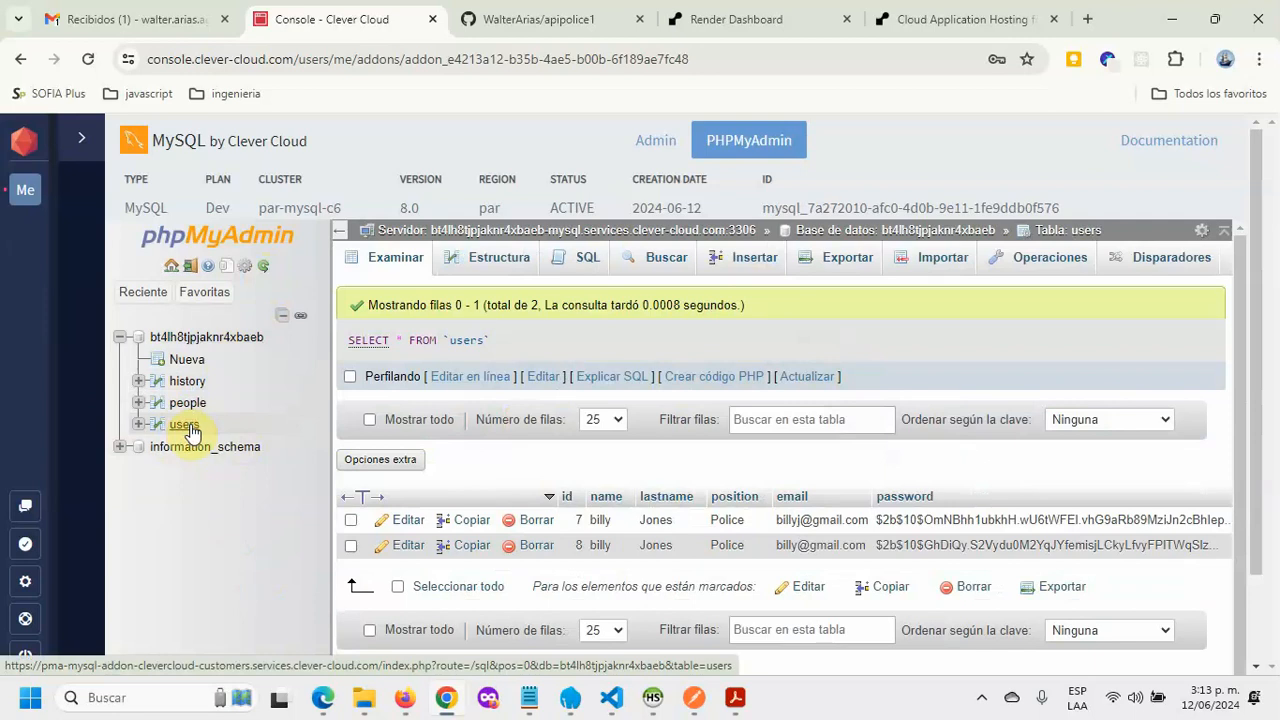
{"action": "left_click", "coordinate": [189, 387]}
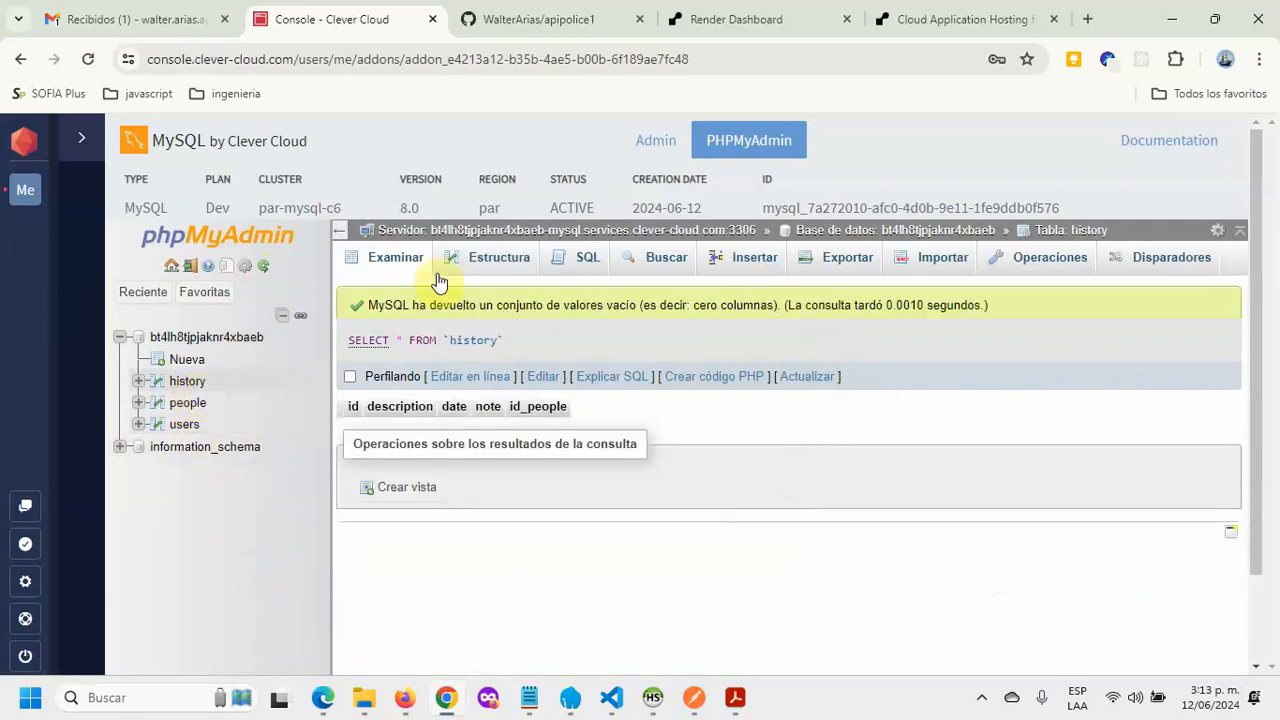
{"action": "left_click", "coordinate": [486, 268]}
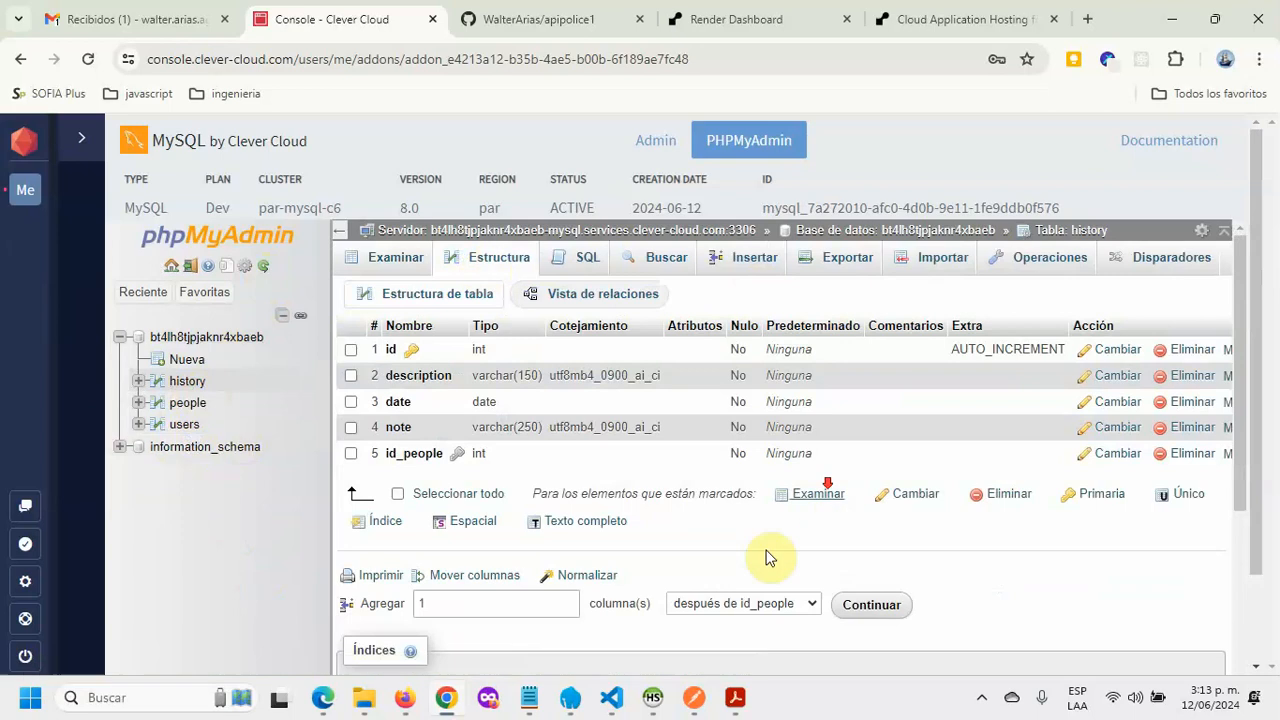
{"action": "scroll", "coordinate": [790, 530], "scroll_direction": "down", "scroll_amount": 3}
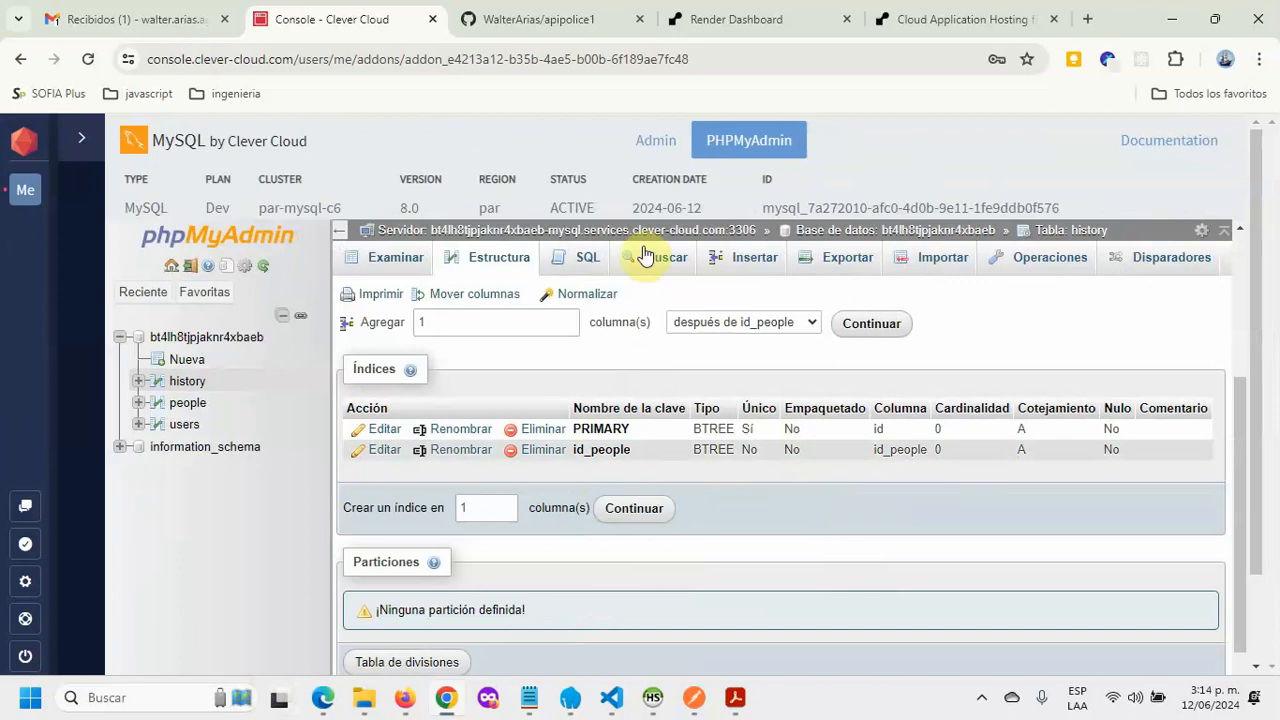
{"action": "left_click", "coordinate": [656, 141]}
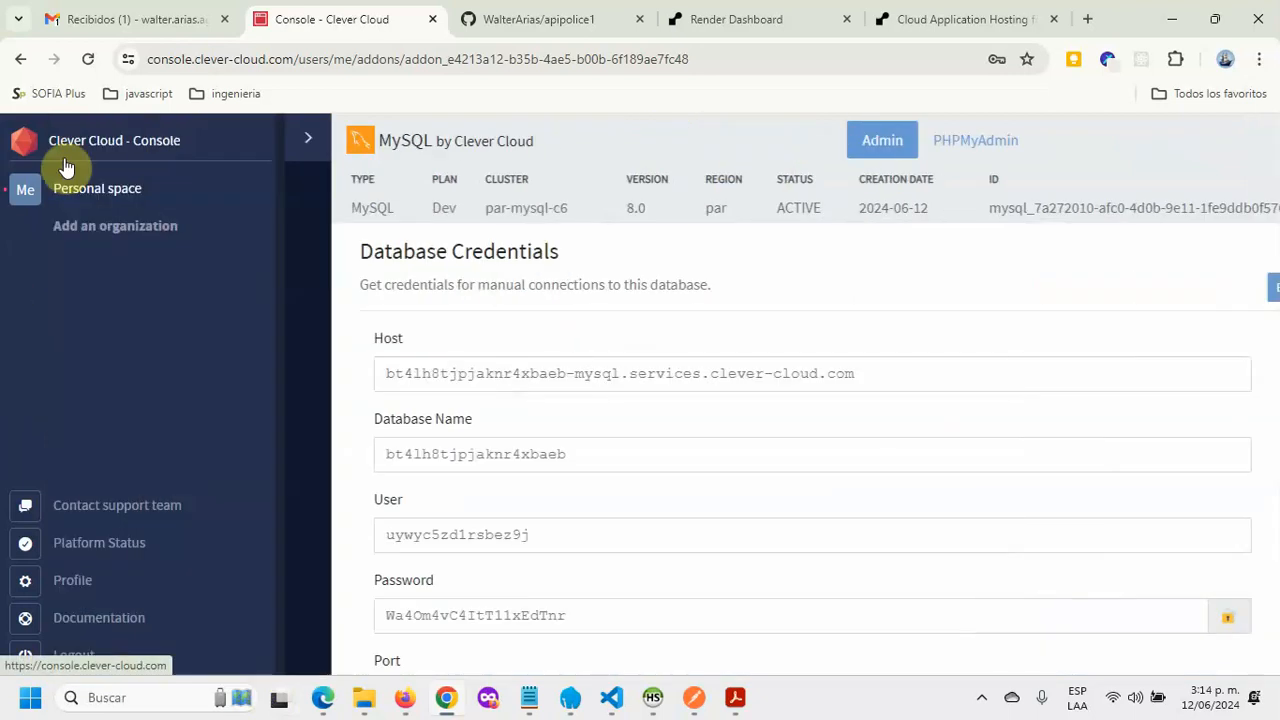
Step: Switch to the Render Dashboard browser tab
{"action": "mouse_move", "coordinate": [50, 157]}
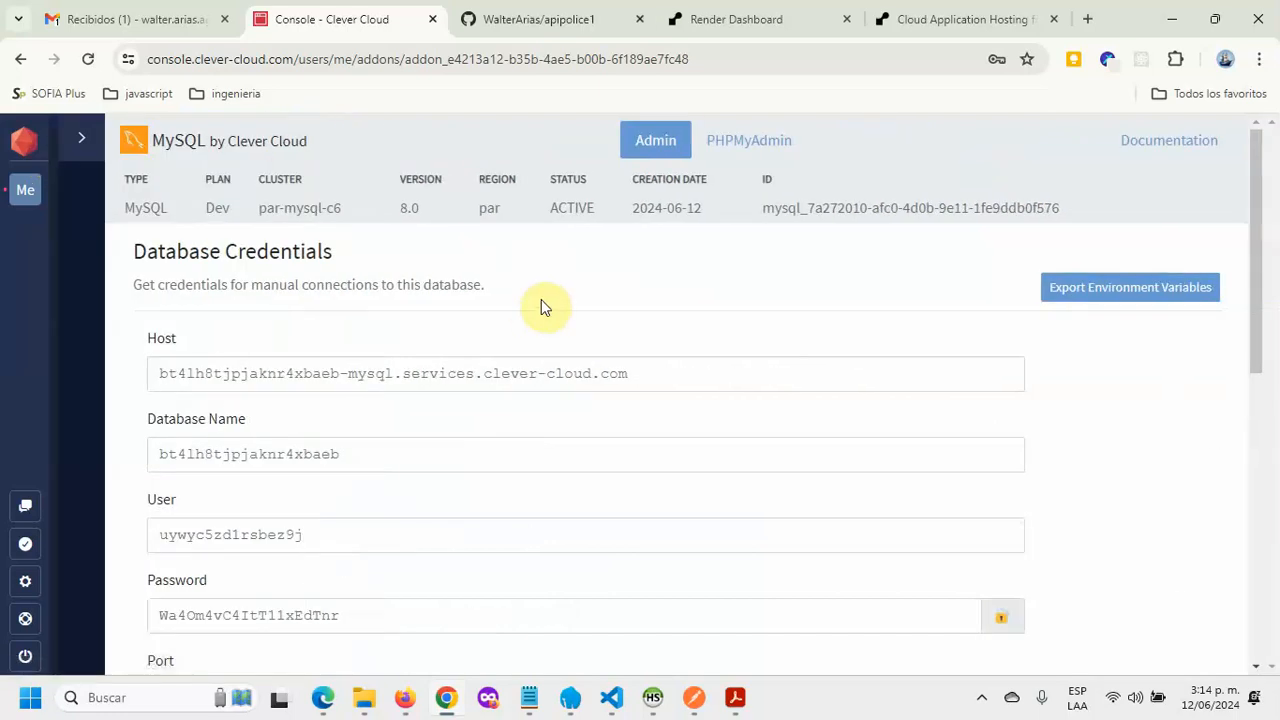
{"action": "left_click", "coordinate": [748, 18]}
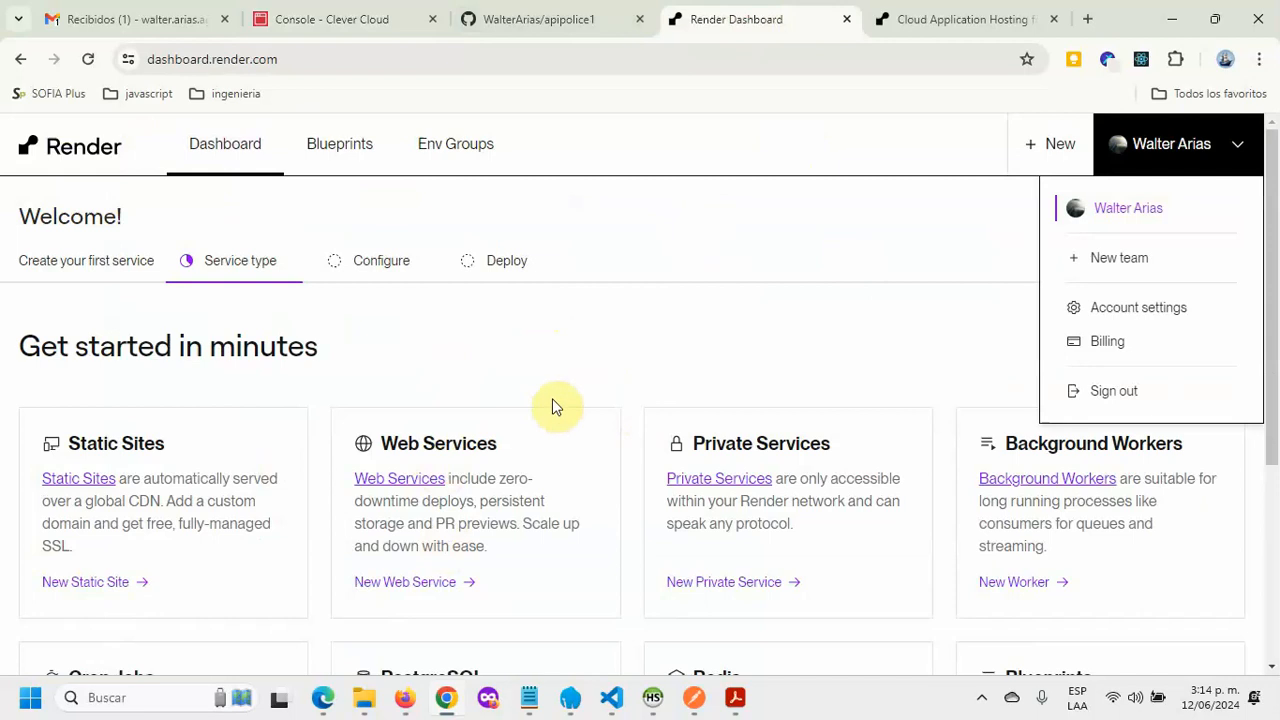
Step: Open the apipolice1 web service's Settings page
{"action": "left_click", "coordinate": [449, 586]}
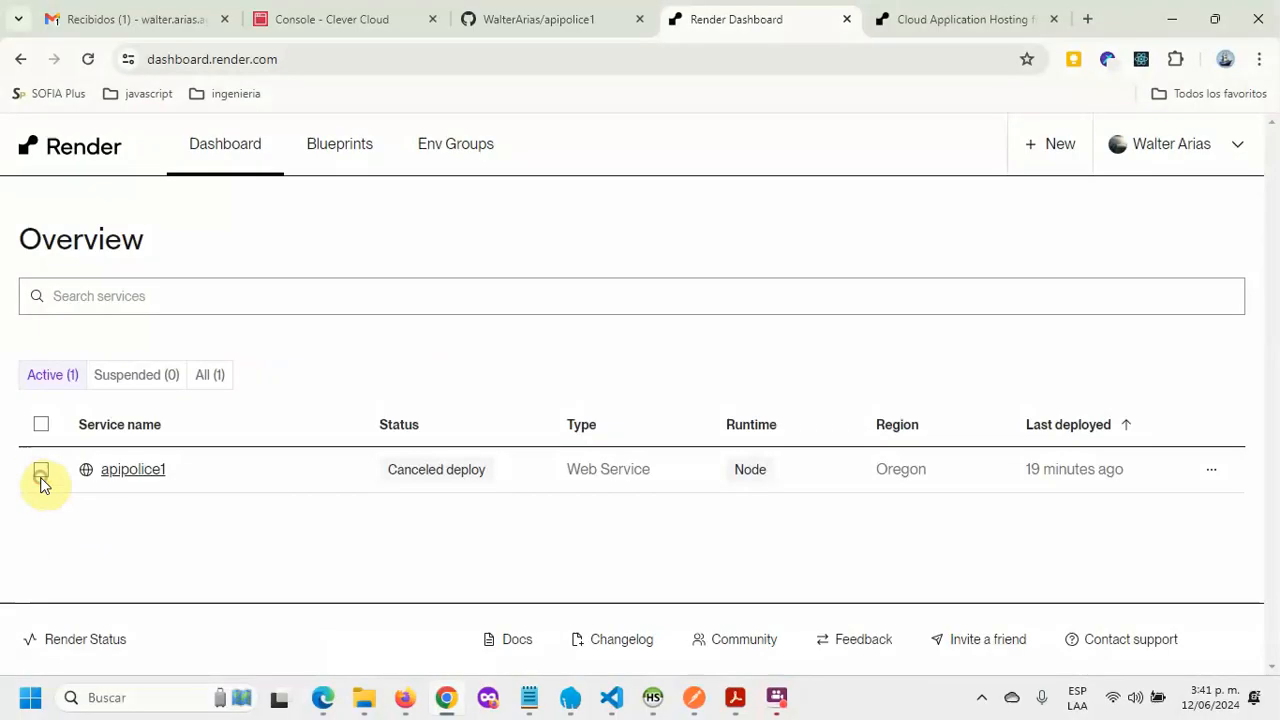
{"action": "left_click", "coordinate": [42, 474]}
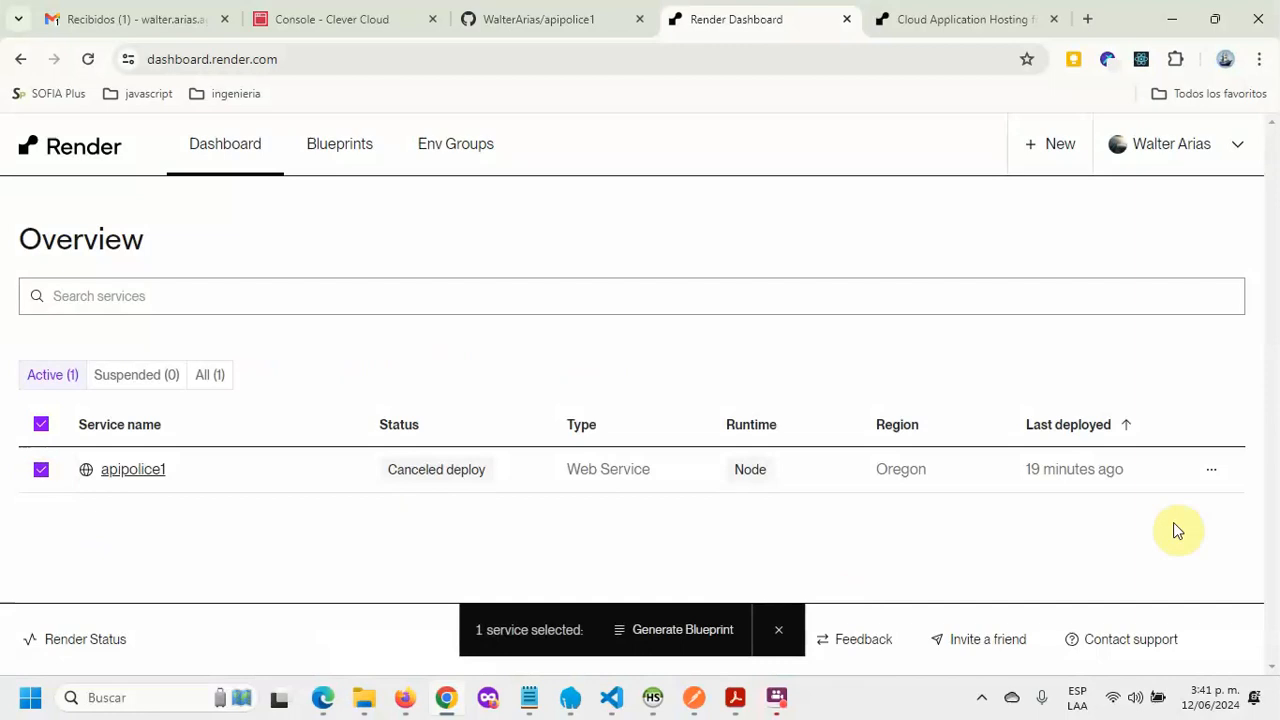
{"action": "left_click", "coordinate": [1211, 482]}
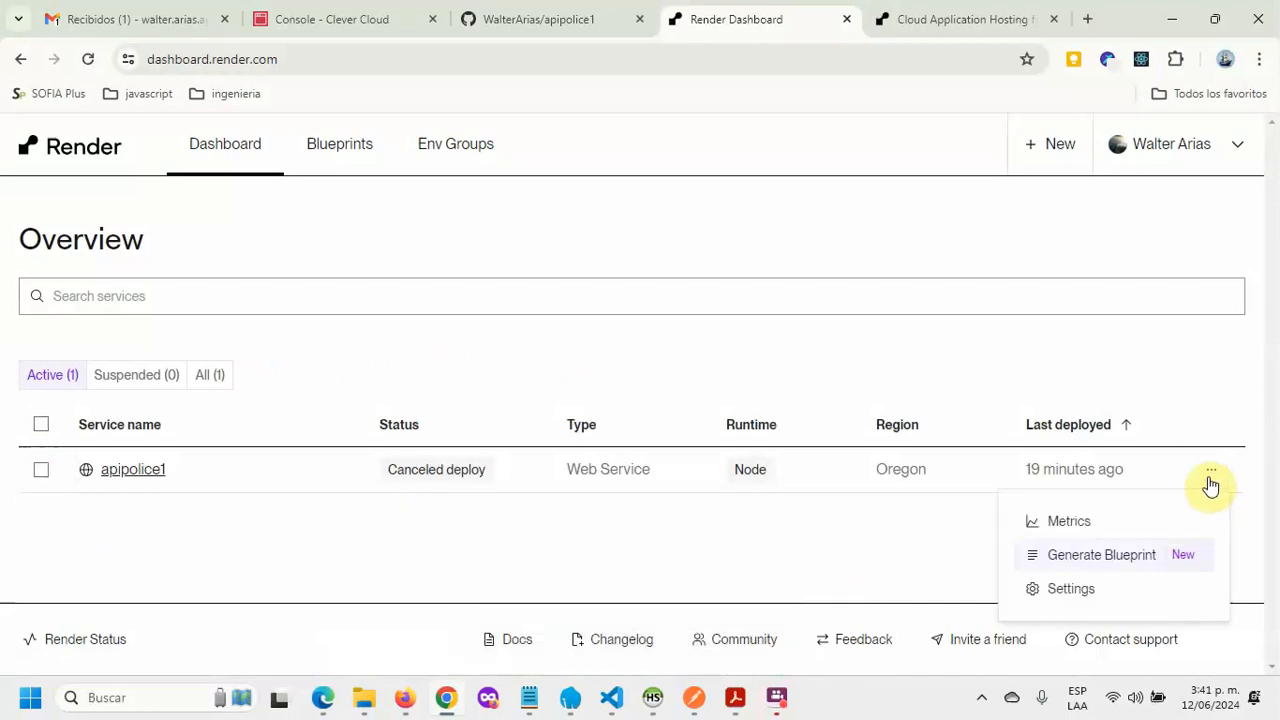
{"action": "left_click", "coordinate": [1071, 590]}
{"action": "scroll", "coordinate": [703, 470], "scroll_direction": "down", "scroll_amount": 4}
{"action": "scroll", "coordinate": [703, 470], "scroll_direction": "down", "scroll_amount": 15}
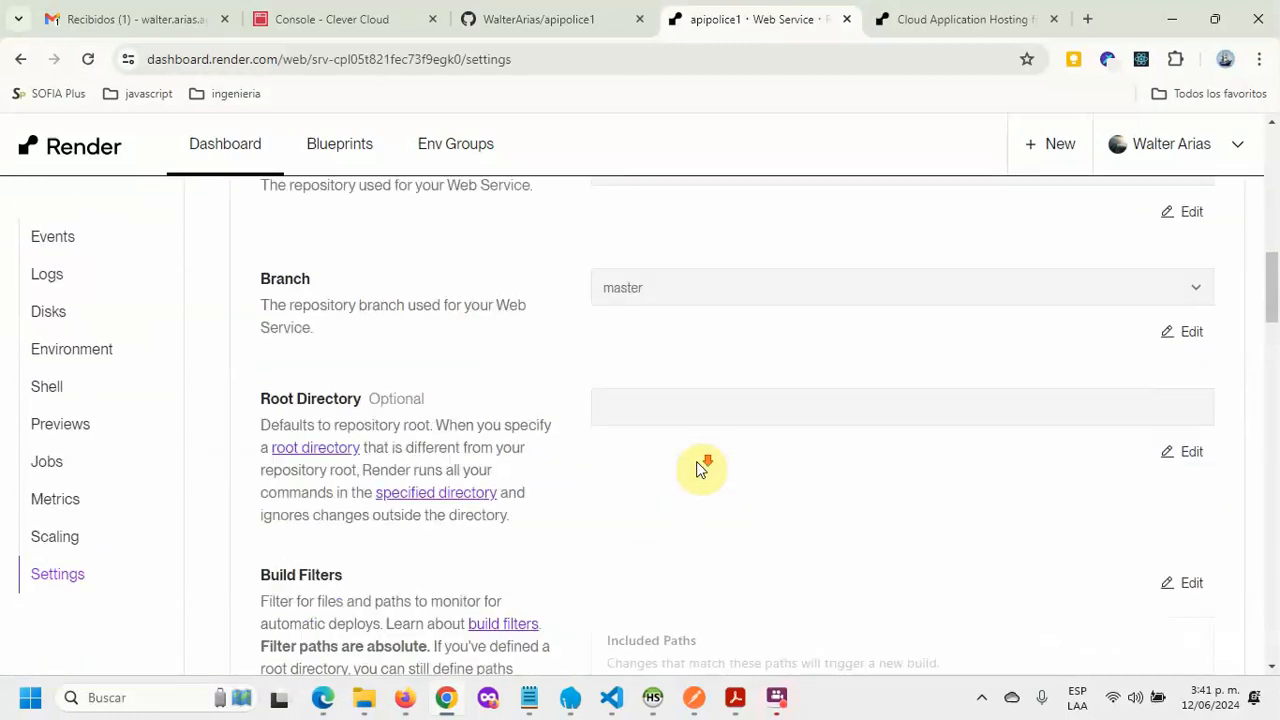
{"action": "scroll", "coordinate": [460, 481], "scroll_direction": "down", "scroll_amount": 1}
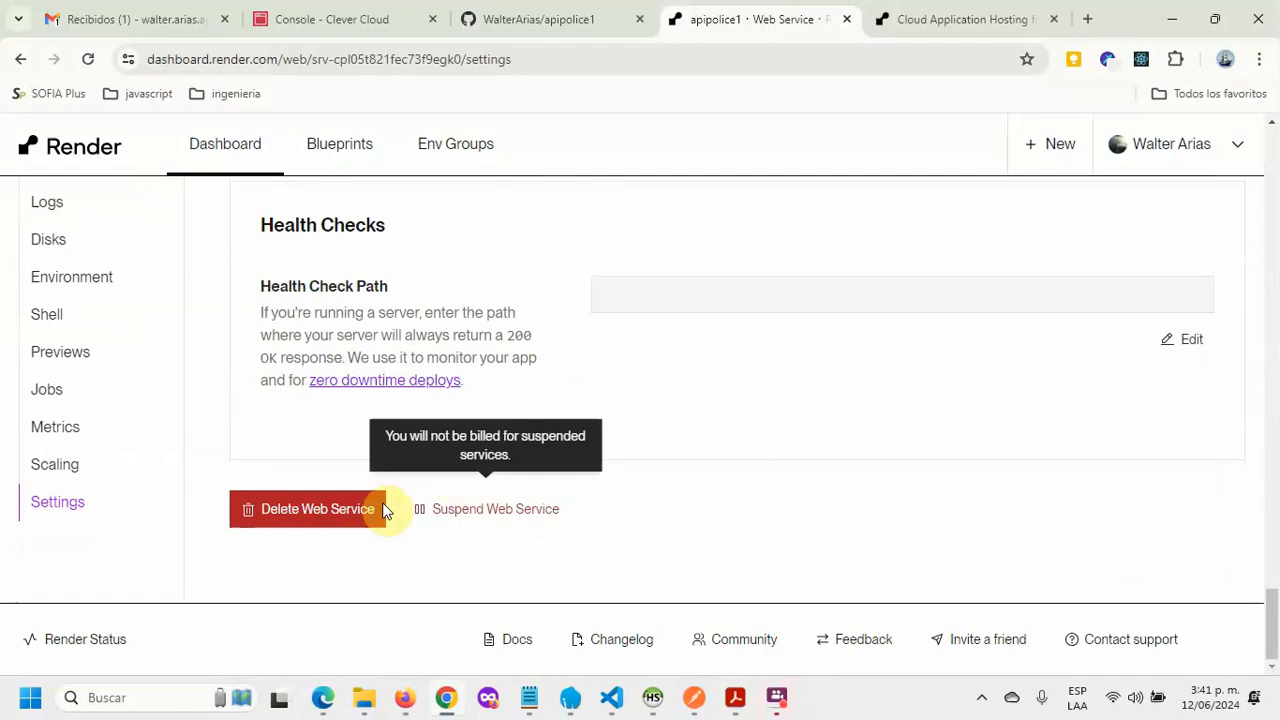
Step: Delete the web service, pasting the sudo confirmation phrase to confirm
{"action": "left_click", "coordinate": [318, 520]}
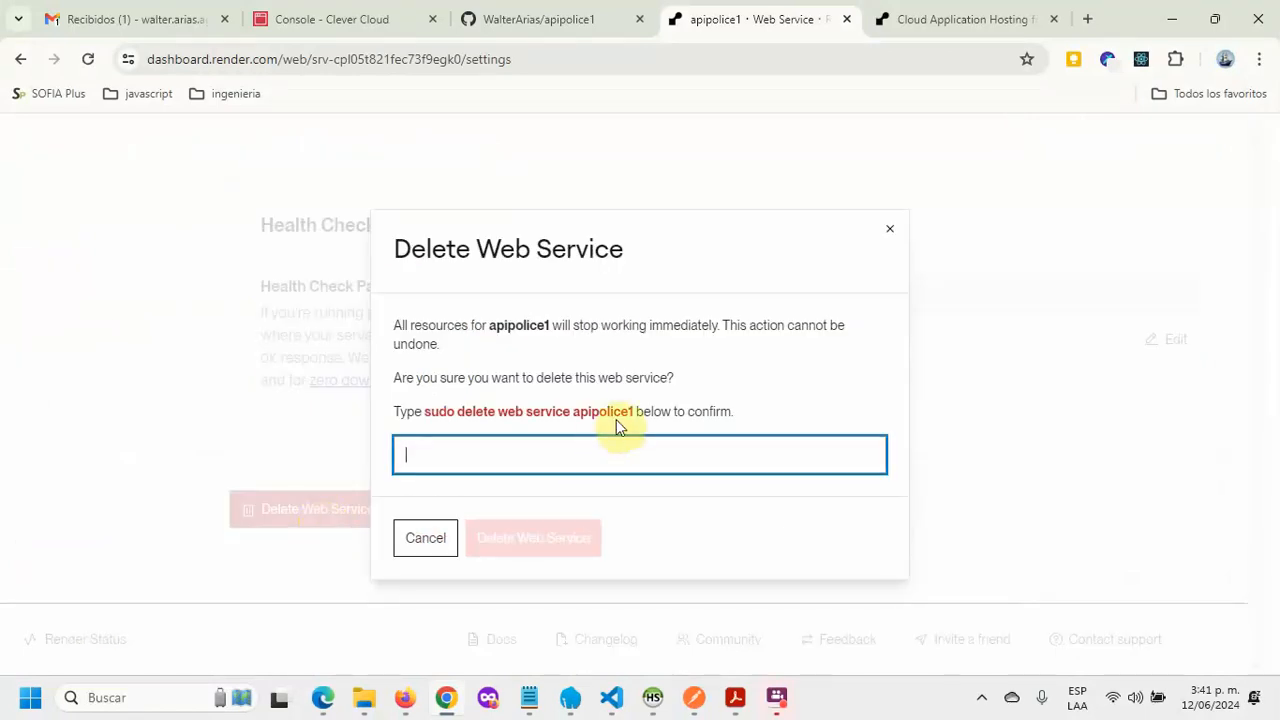
{"action": "left_click_drag", "start_coordinate": [636, 411], "coordinate": [426, 410]}
{"action": "key", "text": "ctrl+c"}
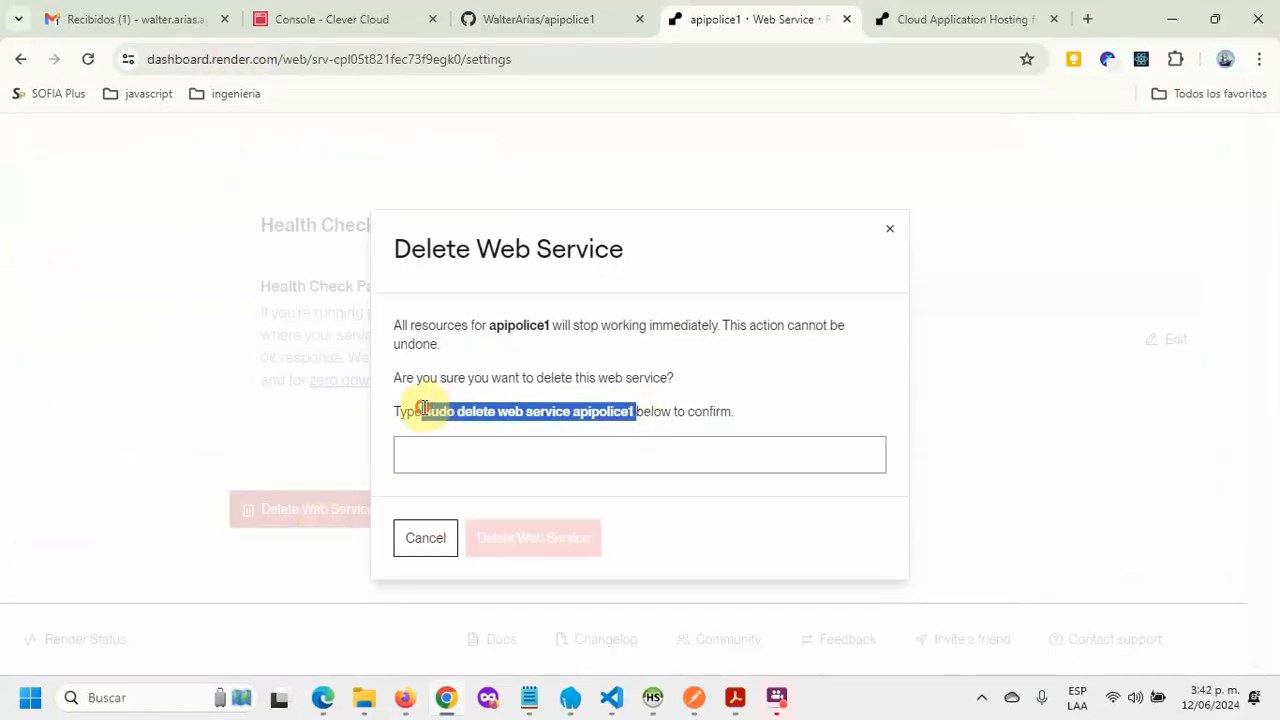
{"action": "left_click", "coordinate": [476, 456]}
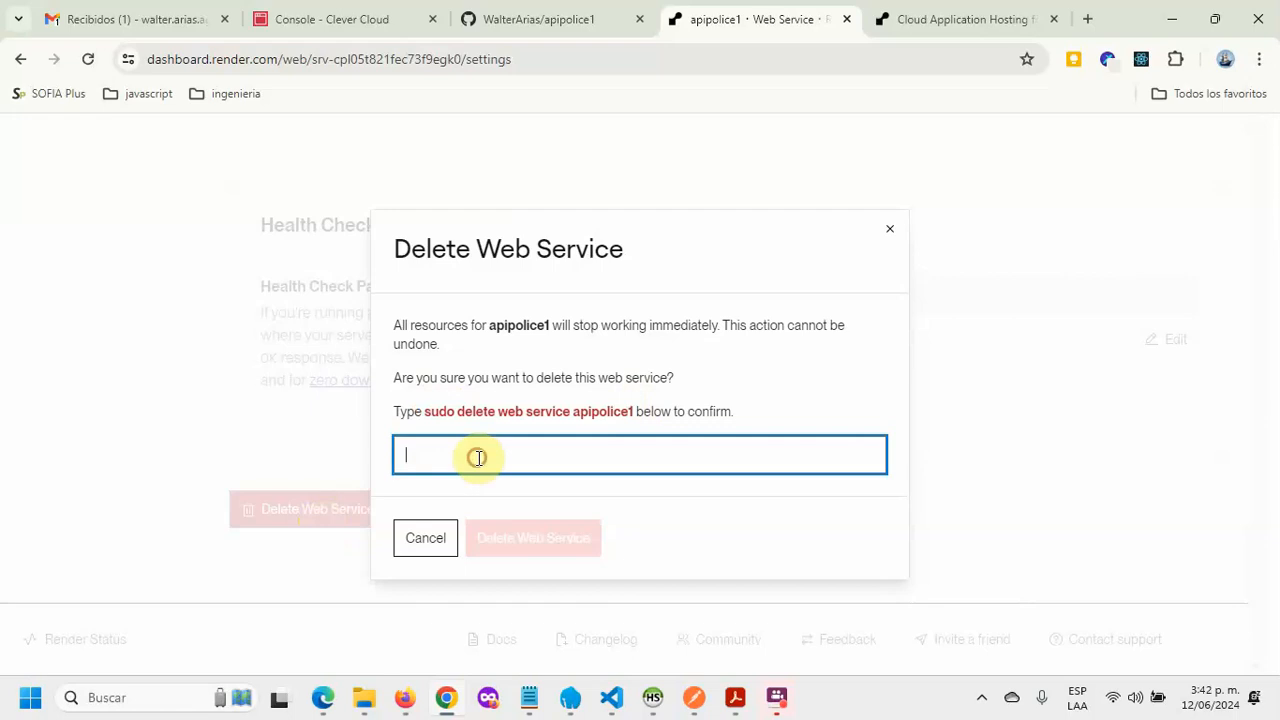
{"action": "key", "text": "ctrl+v"}
{"action": "left_click", "coordinate": [543, 537]}
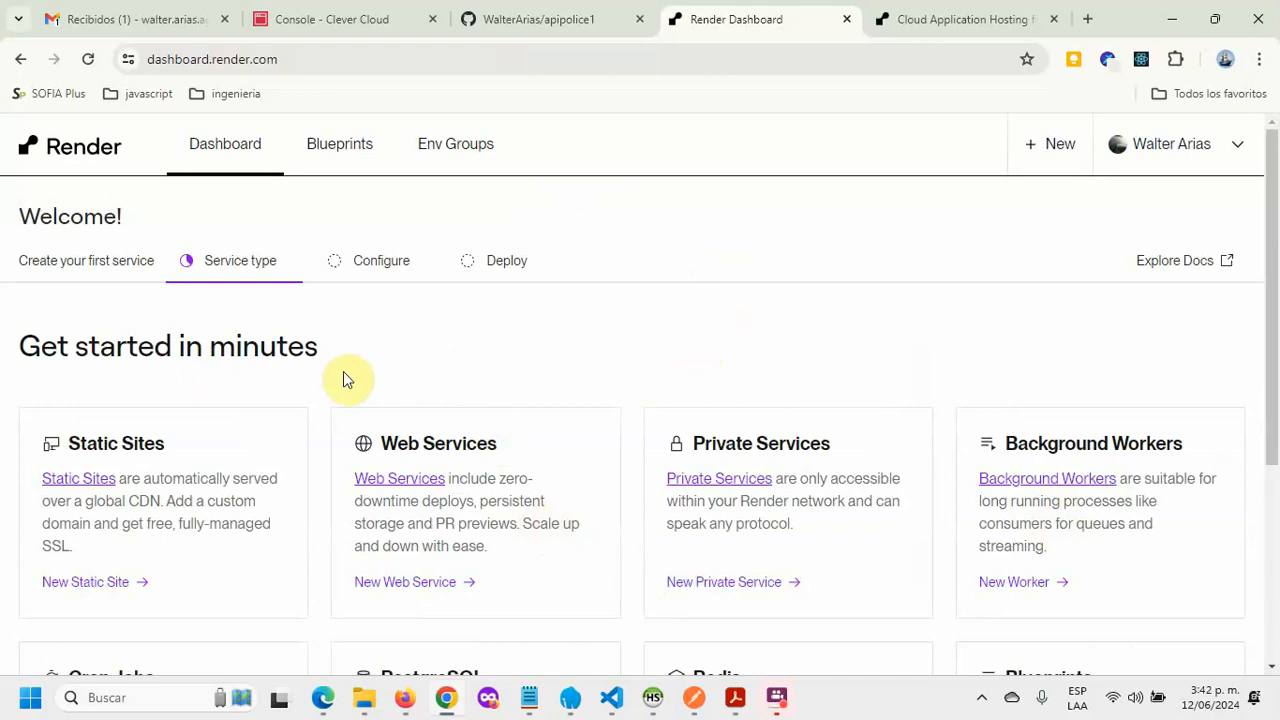
{"action": "left_click", "coordinate": [502, 19]}
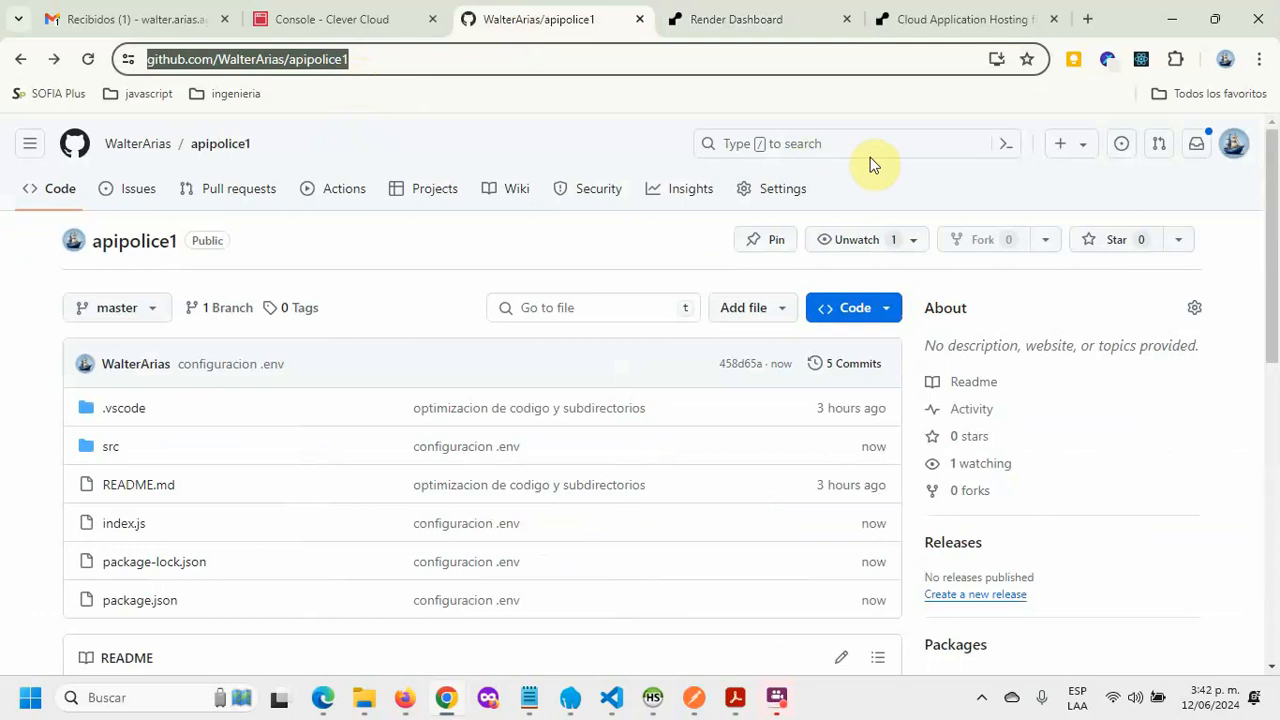
{"action": "left_click", "coordinate": [745, 19]}
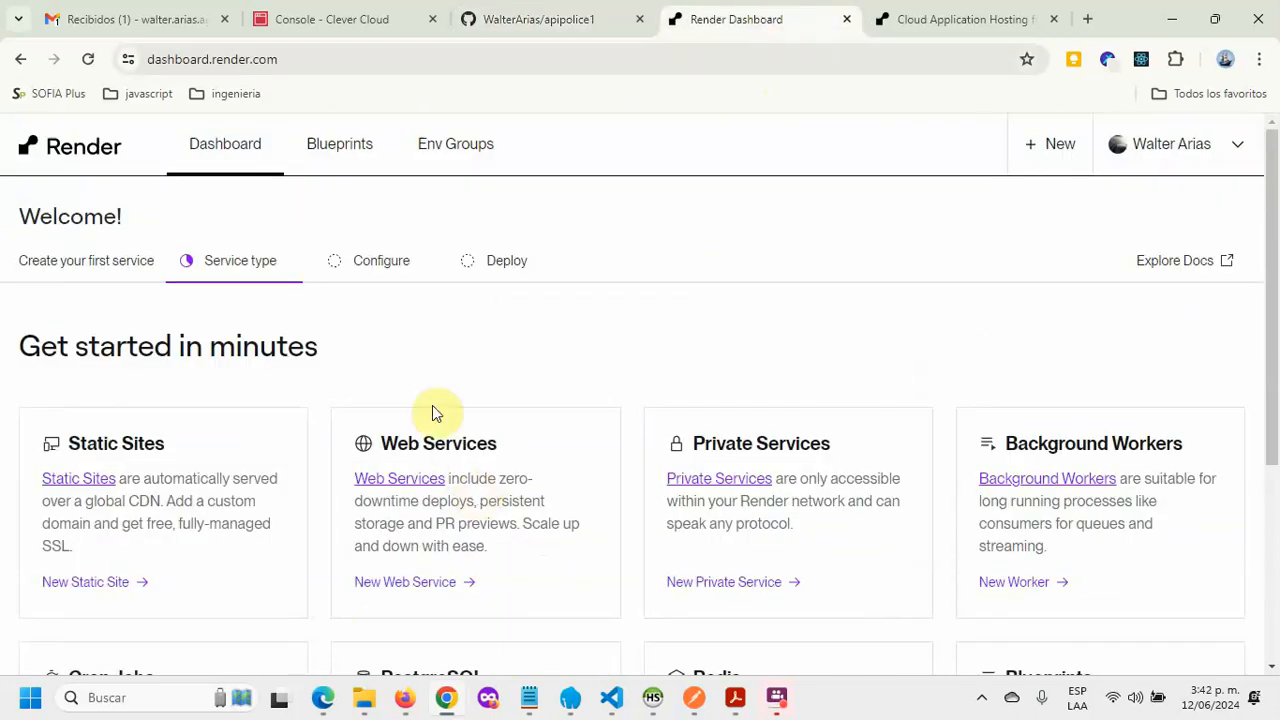
{"action": "left_click", "coordinate": [424, 482]}
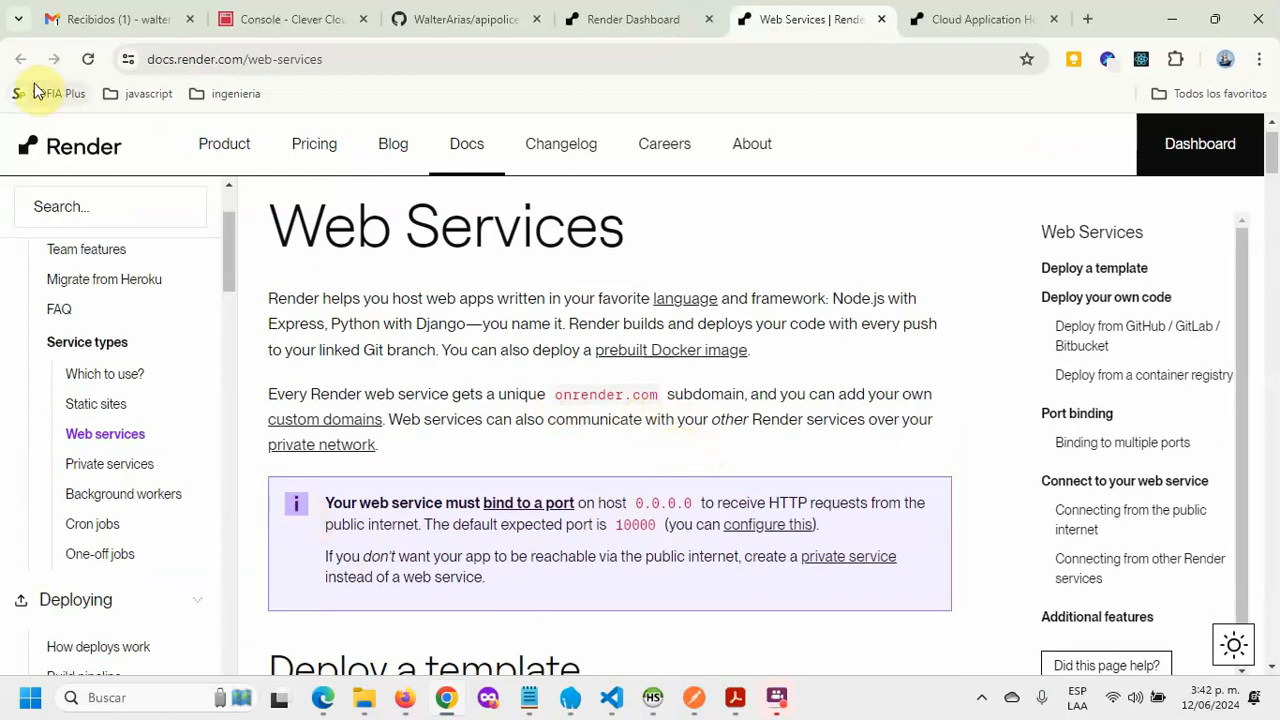
{"action": "left_click", "coordinate": [594, 20]}
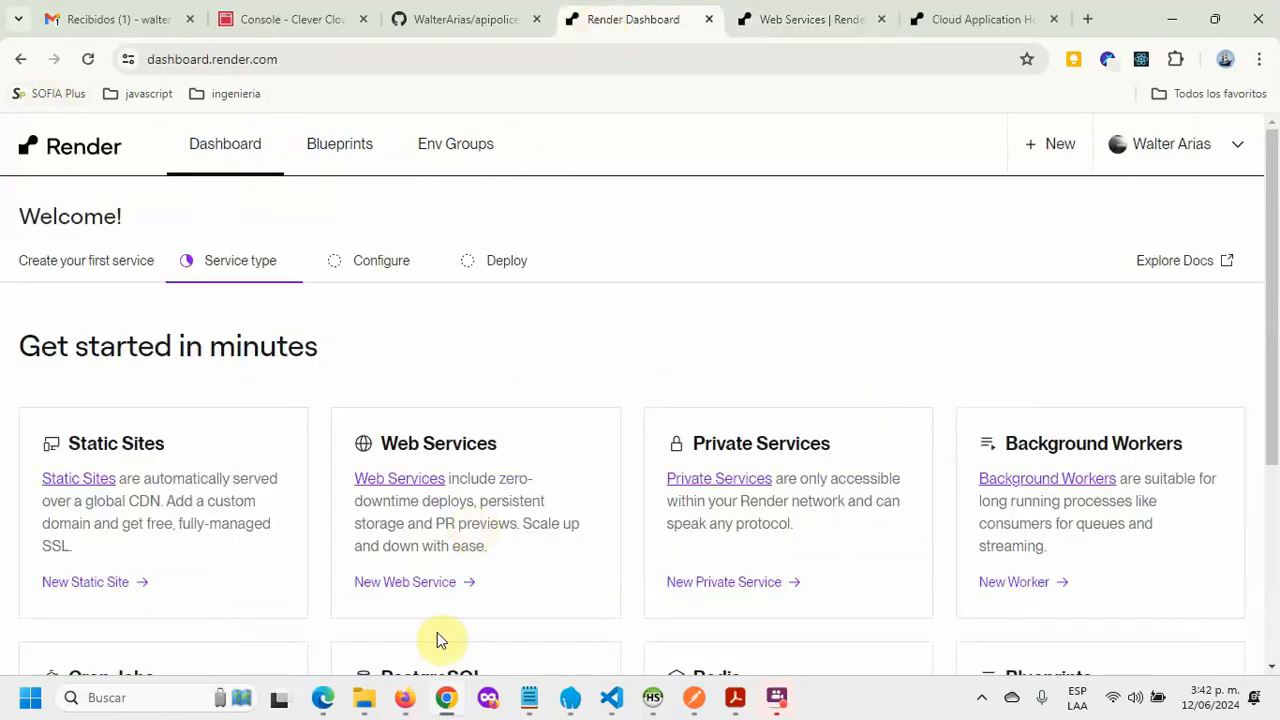
{"action": "left_click", "coordinate": [424, 482]}
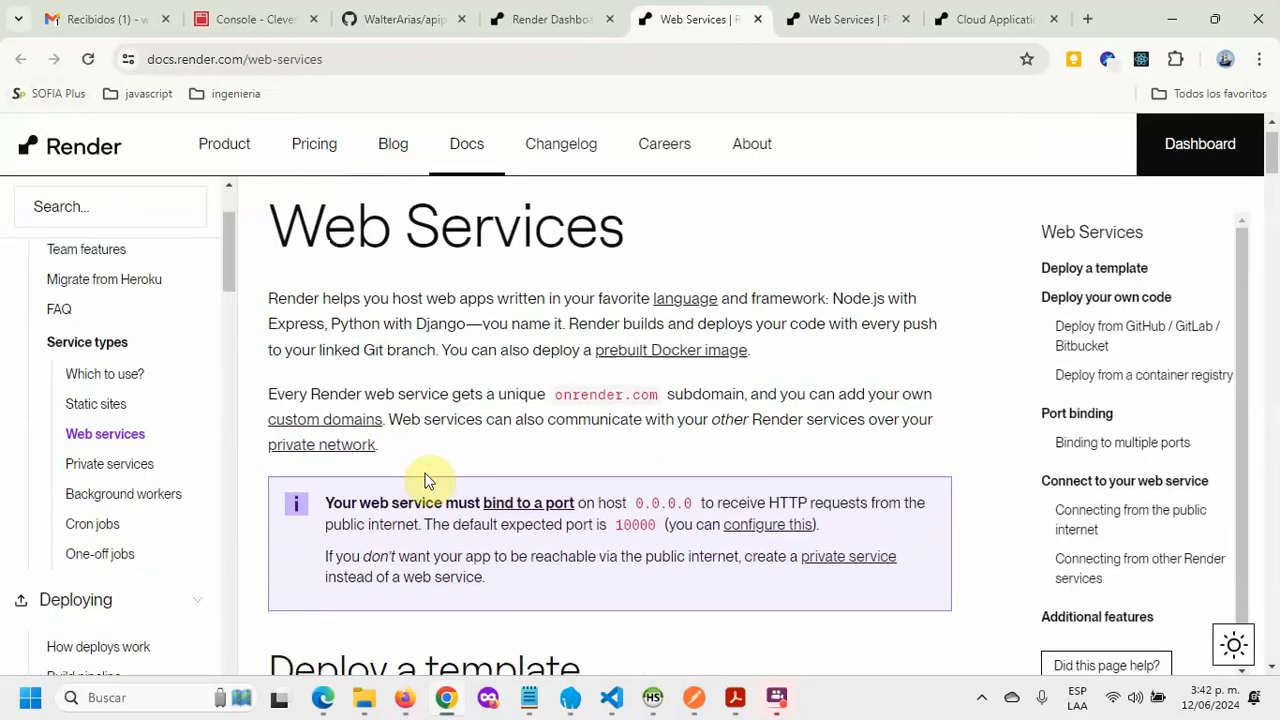
{"action": "scroll", "coordinate": [563, 491], "scroll_direction": "down", "scroll_amount": 4}
{"action": "scroll", "coordinate": [563, 491], "scroll_direction": "up", "scroll_amount": 4}
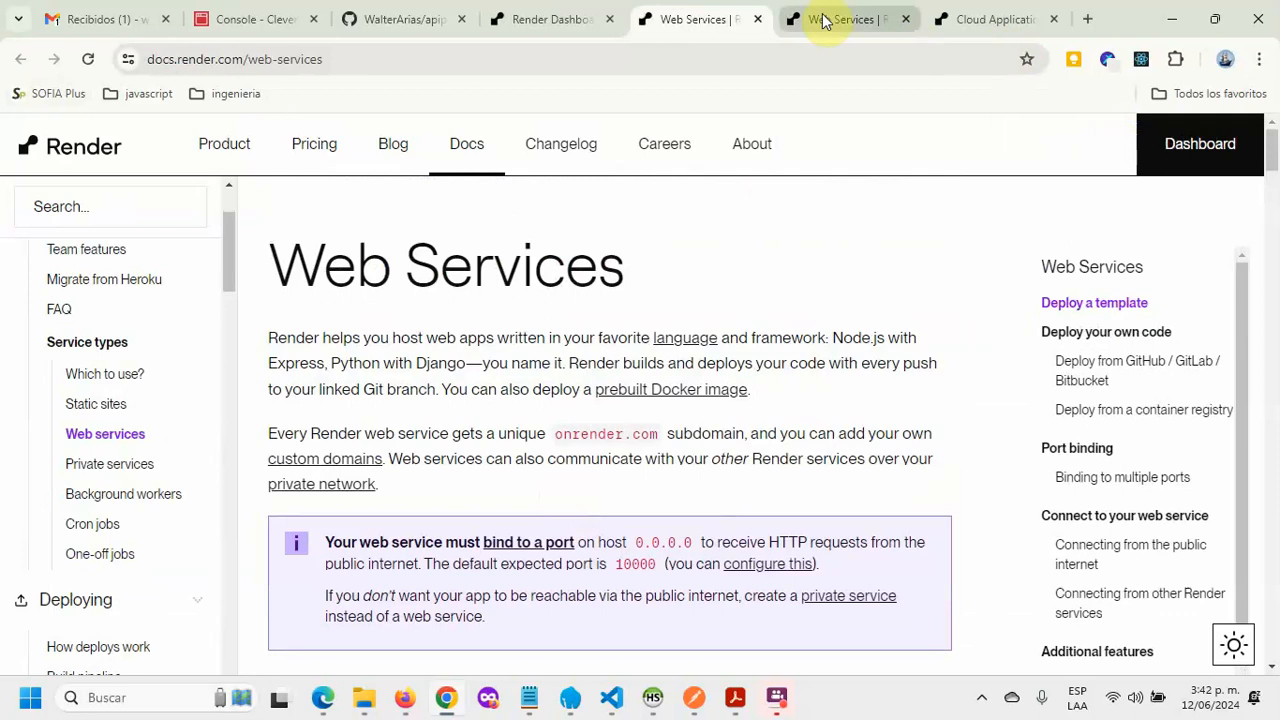
{"action": "left_click", "coordinate": [1200, 140]}
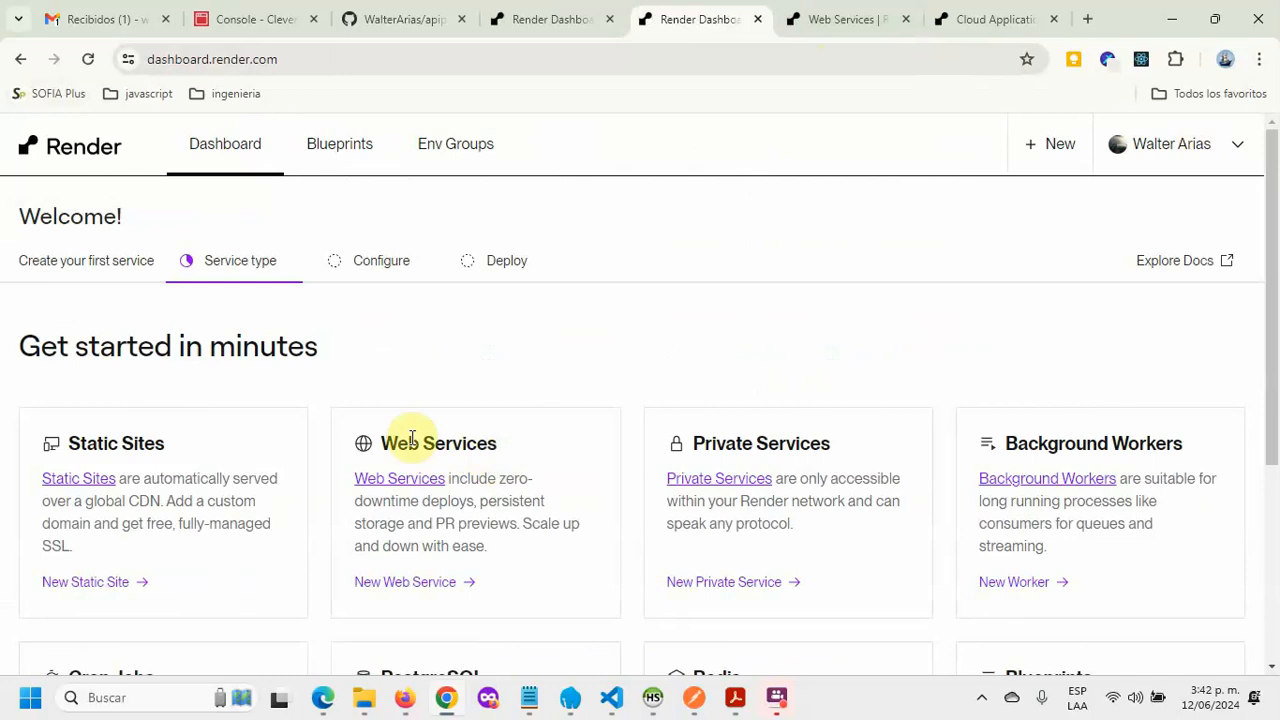
Step: Create a new web service and connect it to the apipolice1 GitHub repository
{"action": "left_click", "coordinate": [405, 584]}
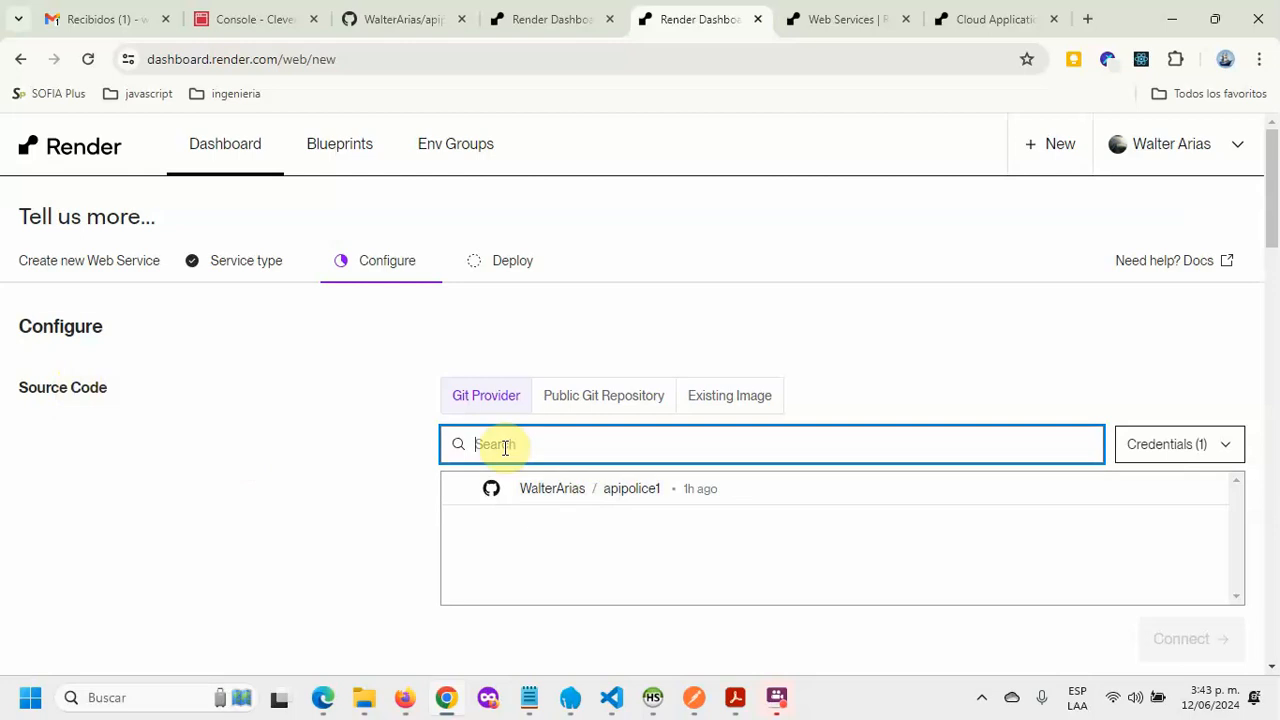
{"action": "left_click", "coordinate": [567, 491]}
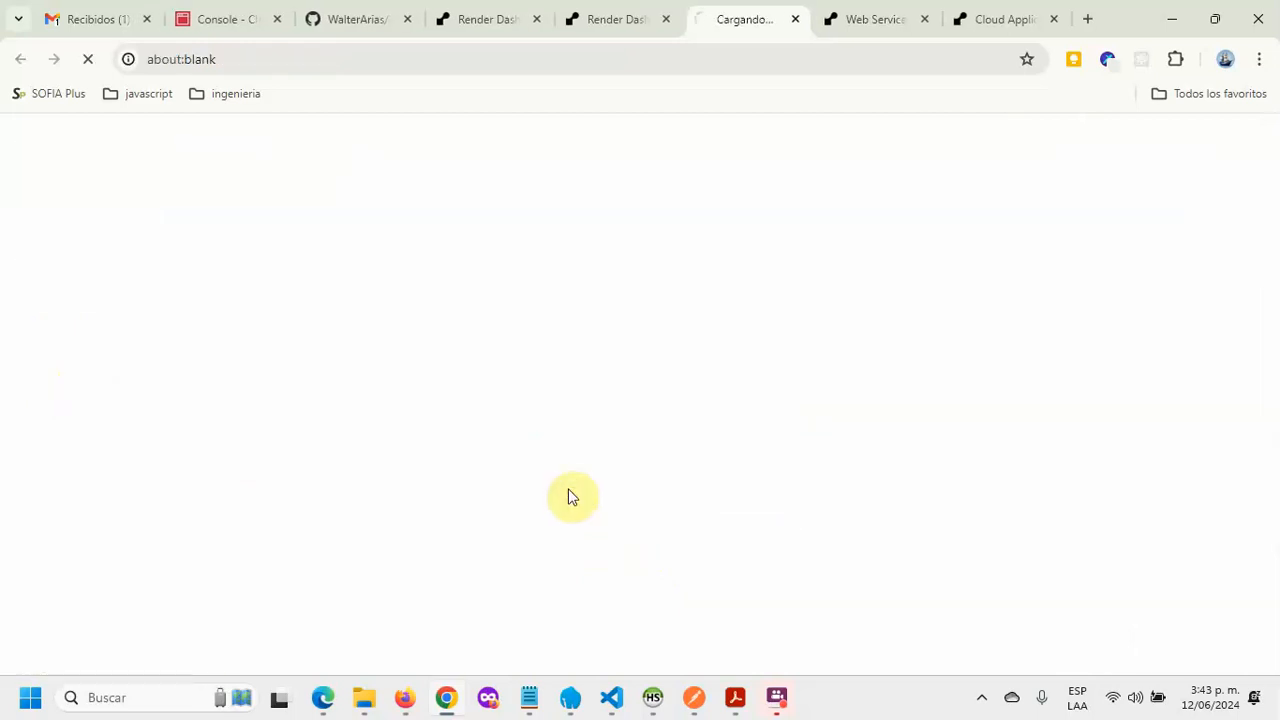
{"action": "left_click", "coordinate": [625, 19]}
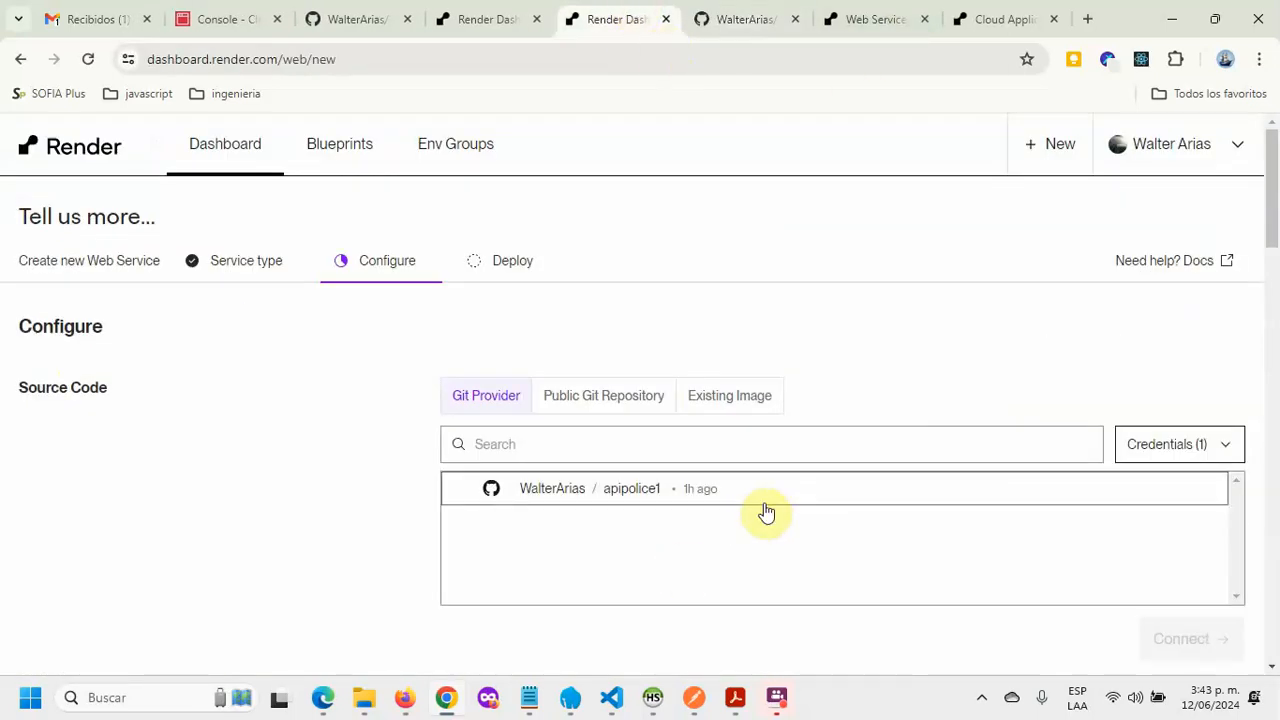
{"action": "left_click", "coordinate": [799, 493]}
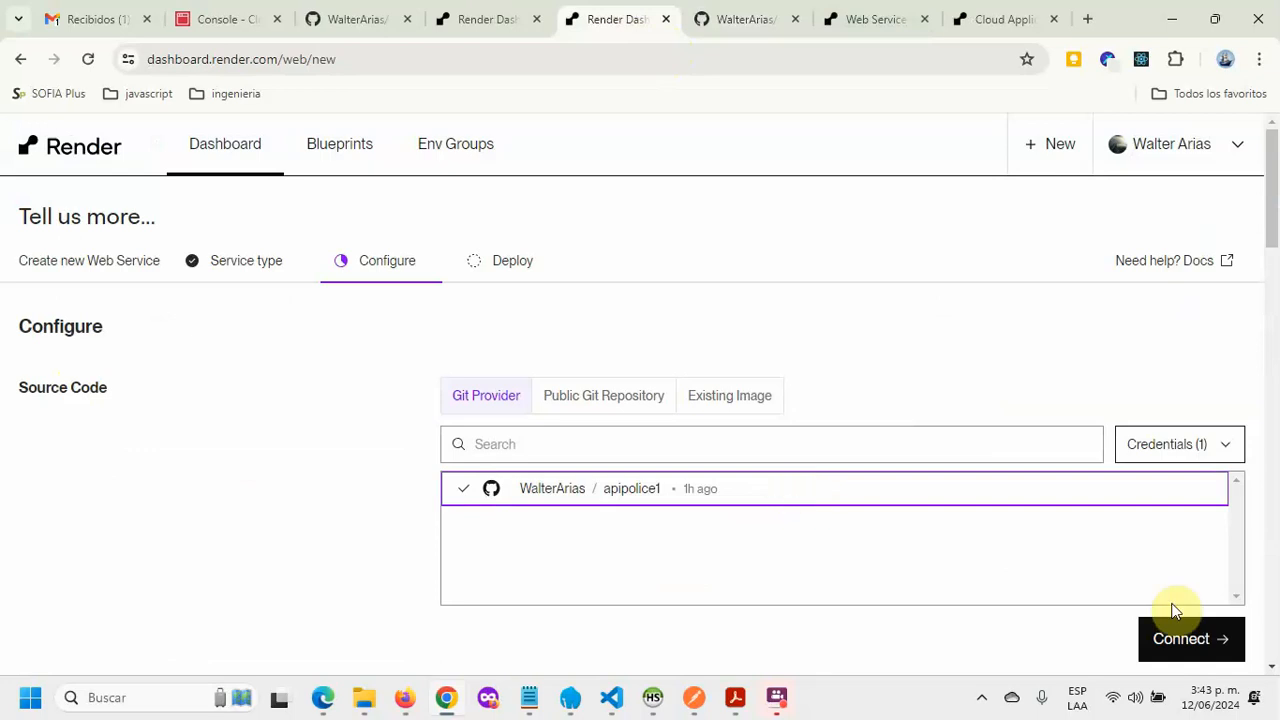
{"action": "left_click", "coordinate": [1169, 648]}
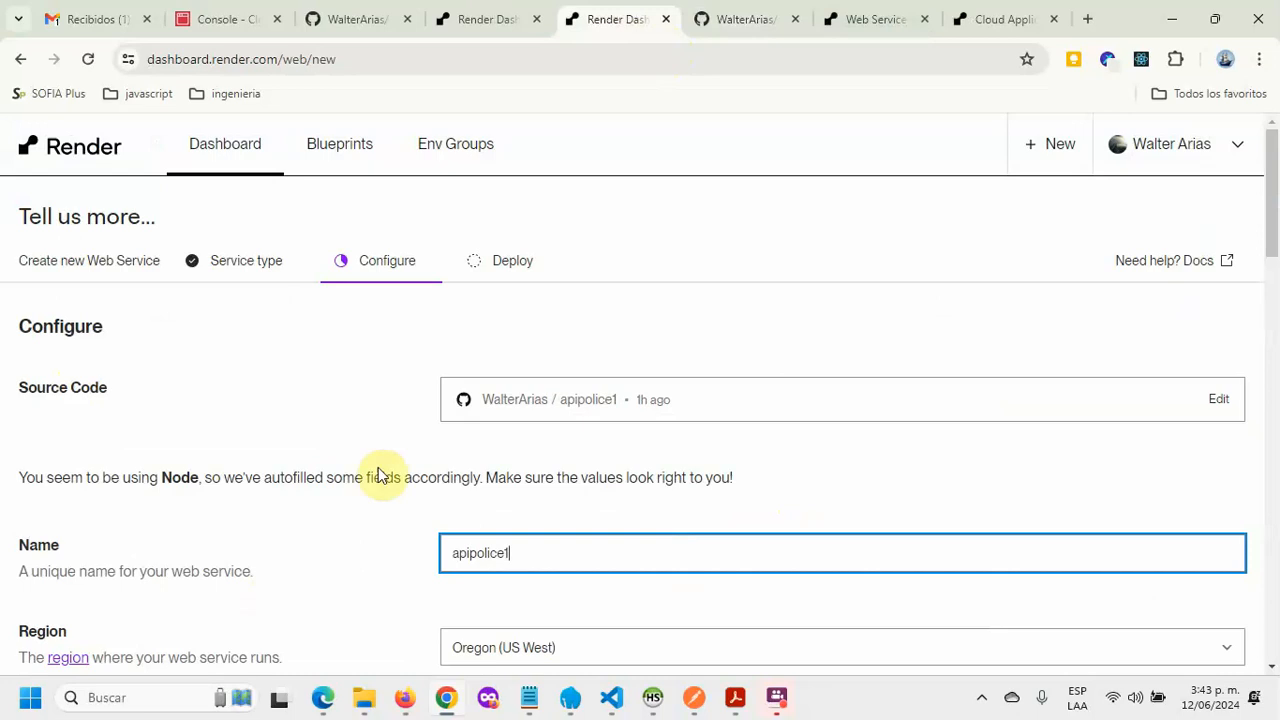
Step: Keep the default Oregon (US West) region, master branch and Node runtime for the web service
{"action": "scroll", "coordinate": [375, 440], "scroll_direction": "down", "scroll_amount": 1}
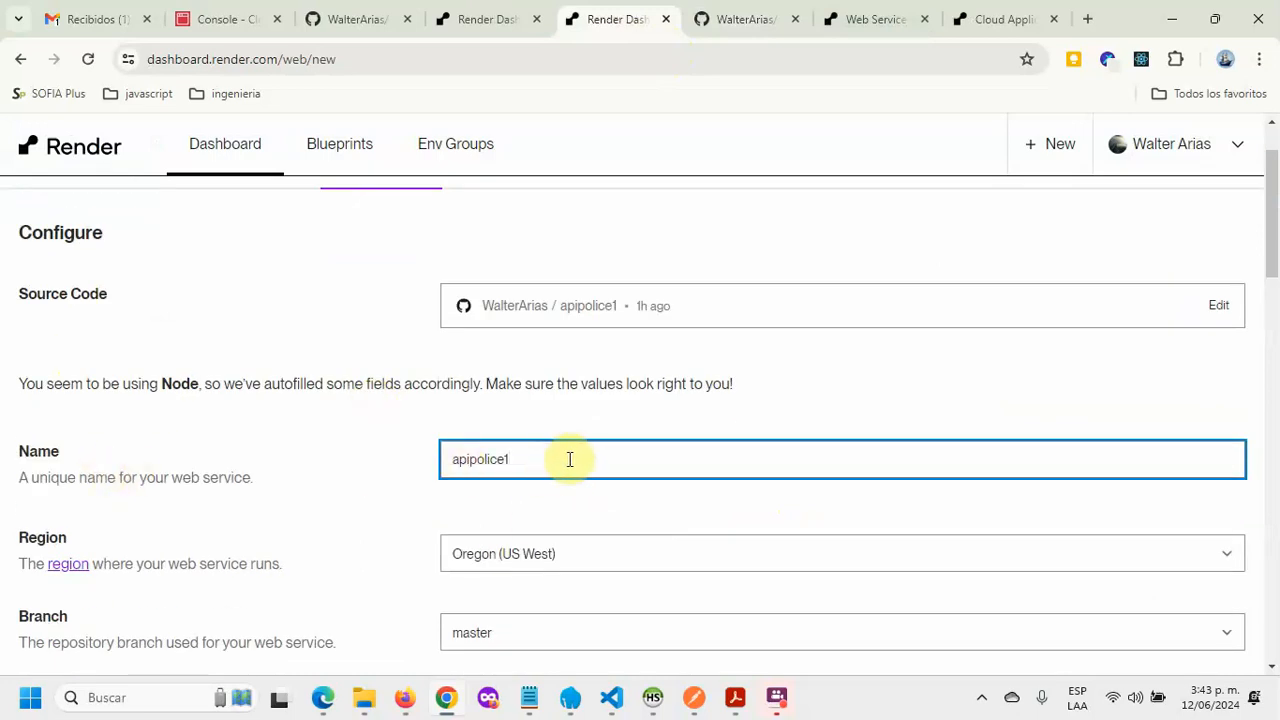
{"action": "scroll", "coordinate": [641, 477], "scroll_direction": "down", "scroll_amount": 2}
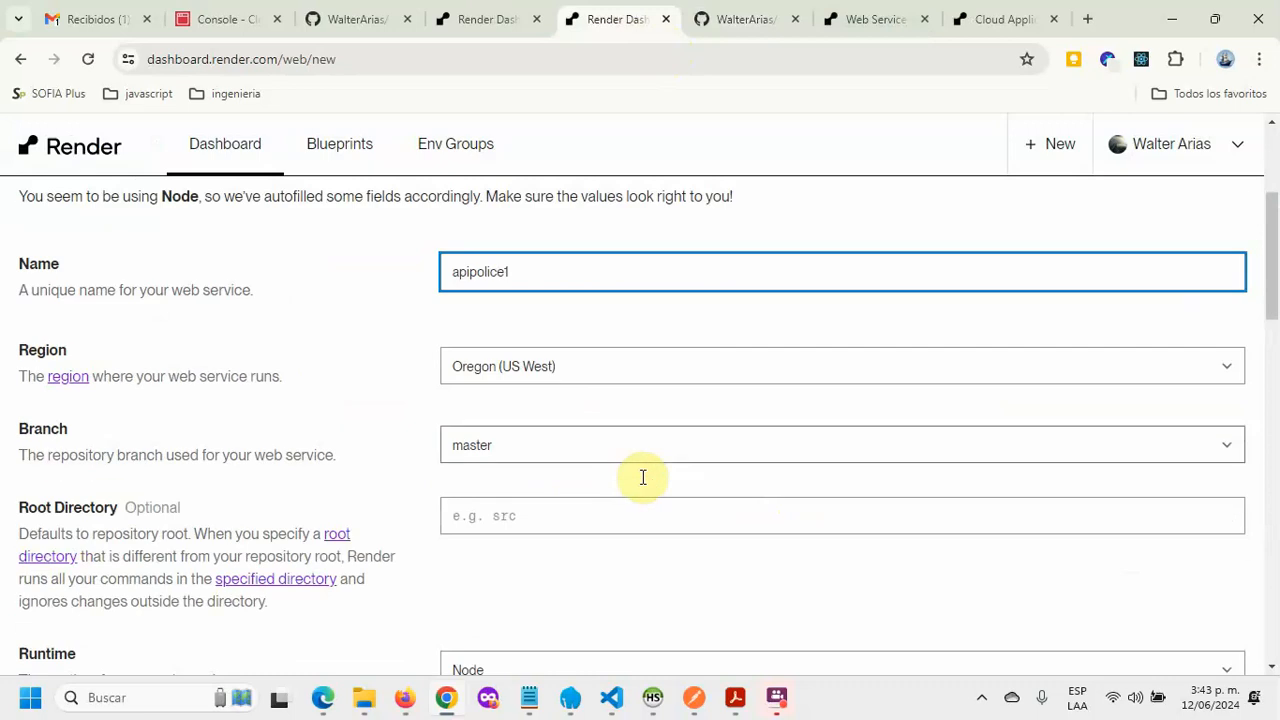
{"action": "left_click", "coordinate": [1224, 372]}
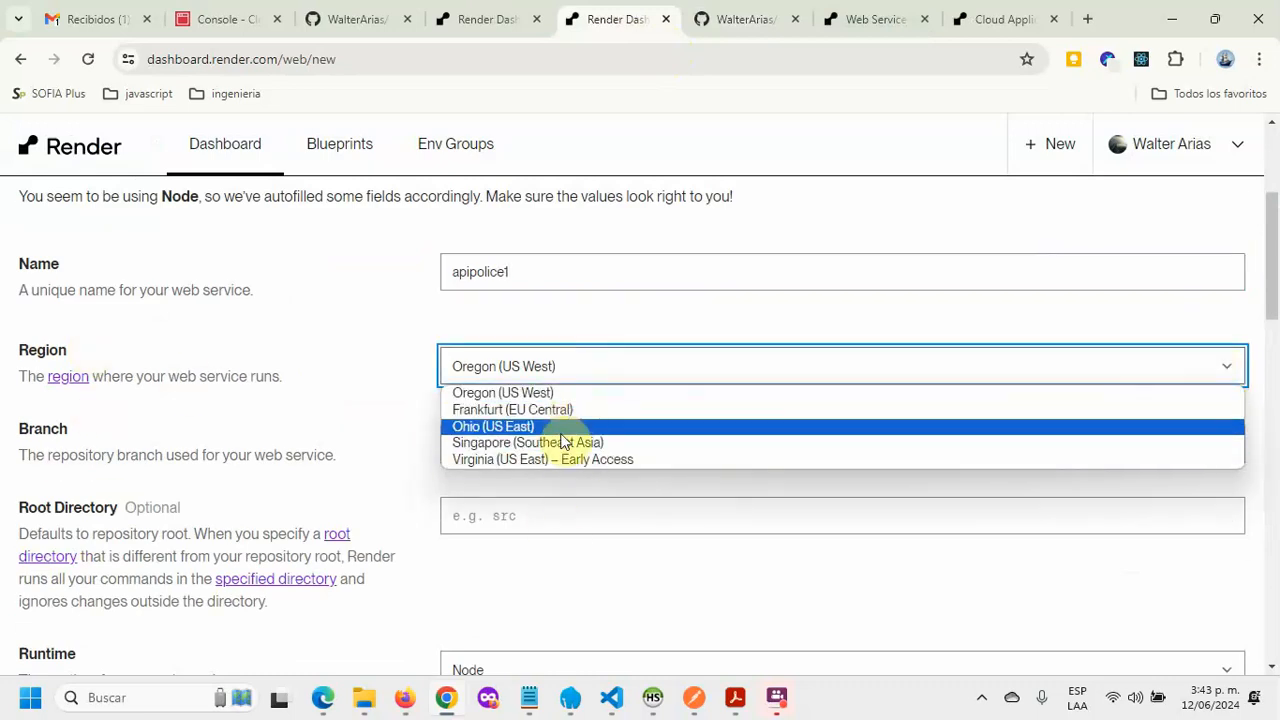
{"action": "left_click", "coordinate": [512, 395]}
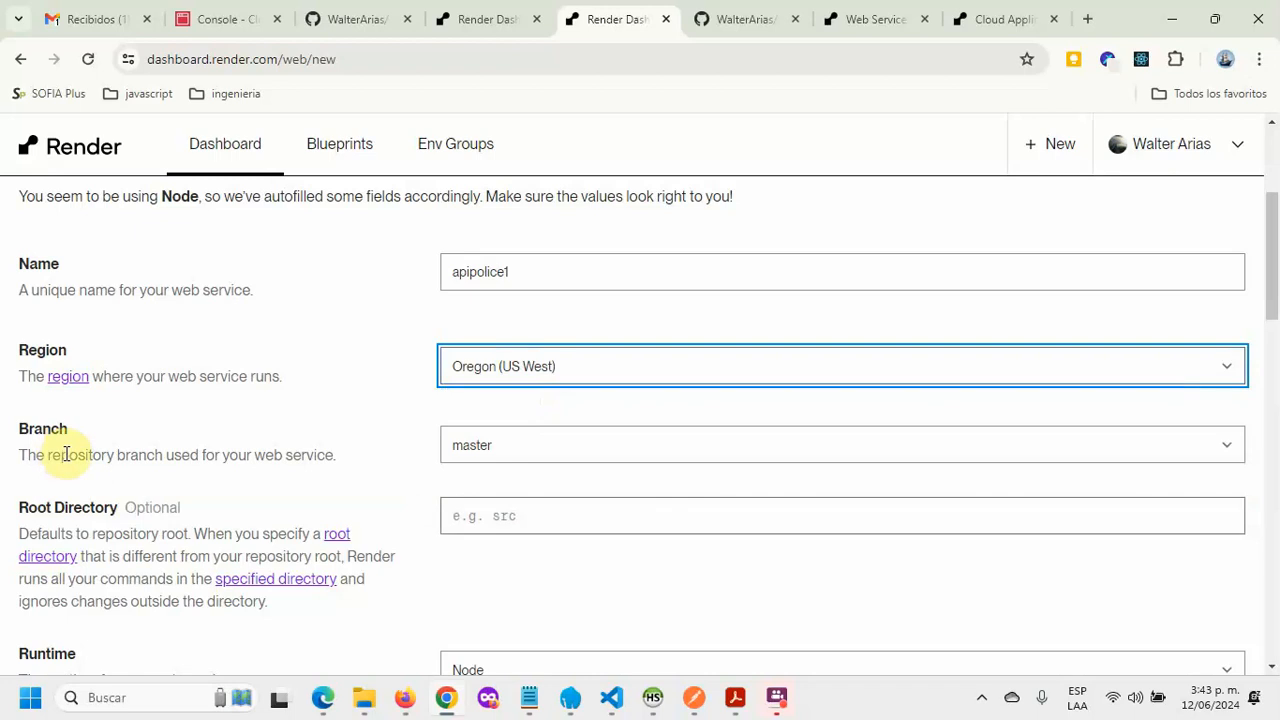
{"action": "left_click", "coordinate": [536, 453]}
{"action": "left_click", "coordinate": [670, 595]}
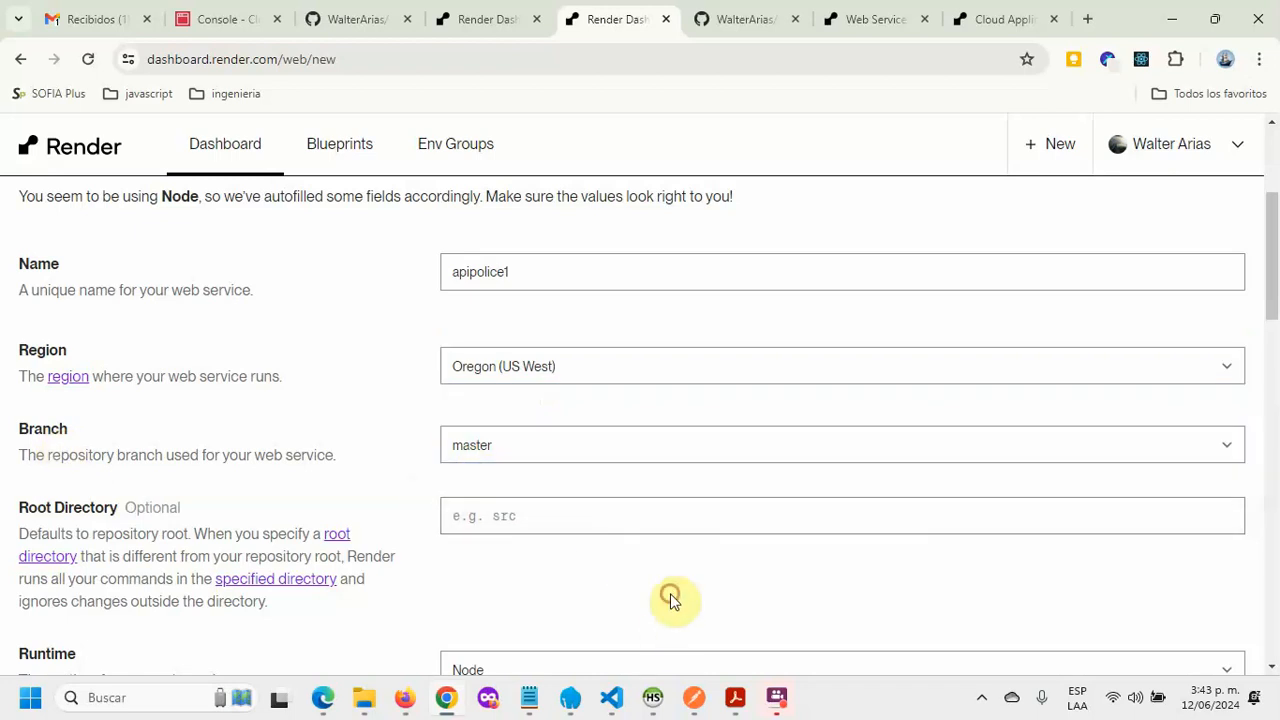
{"action": "scroll", "coordinate": [670, 593], "scroll_direction": "down", "scroll_amount": 2}
{"action": "left_click", "coordinate": [553, 484]}
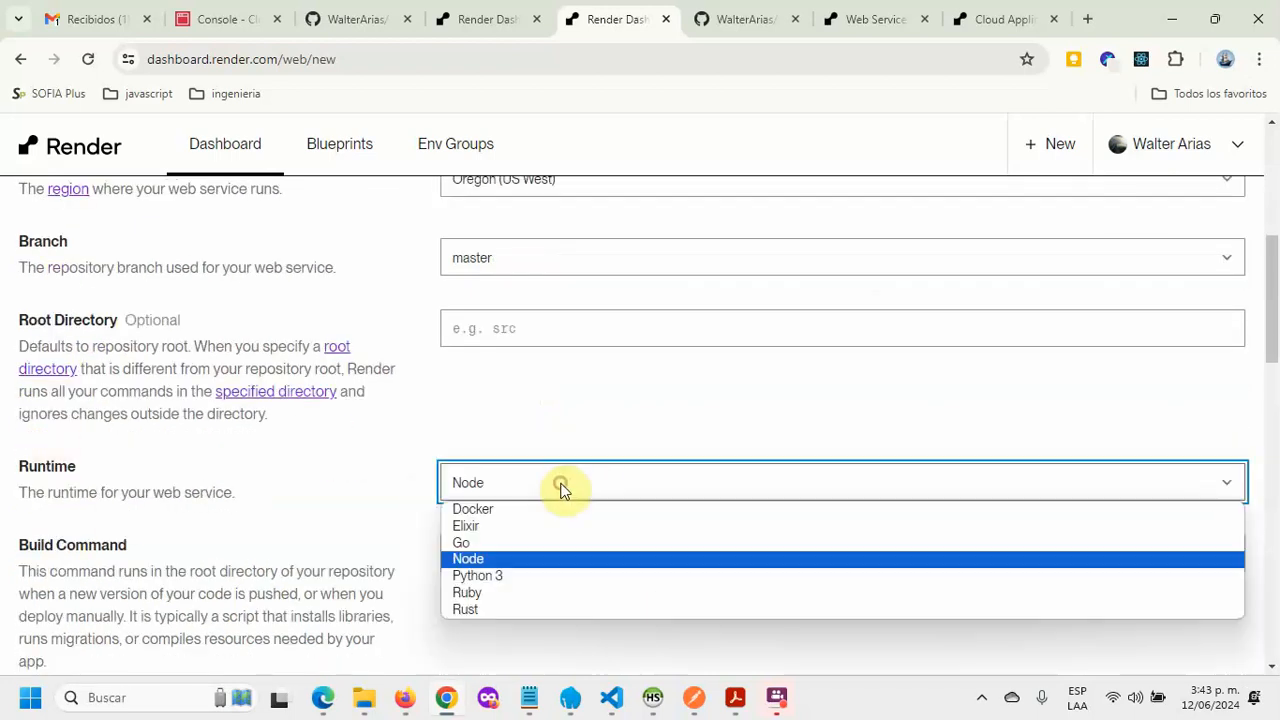
{"action": "left_click", "coordinate": [314, 474]}
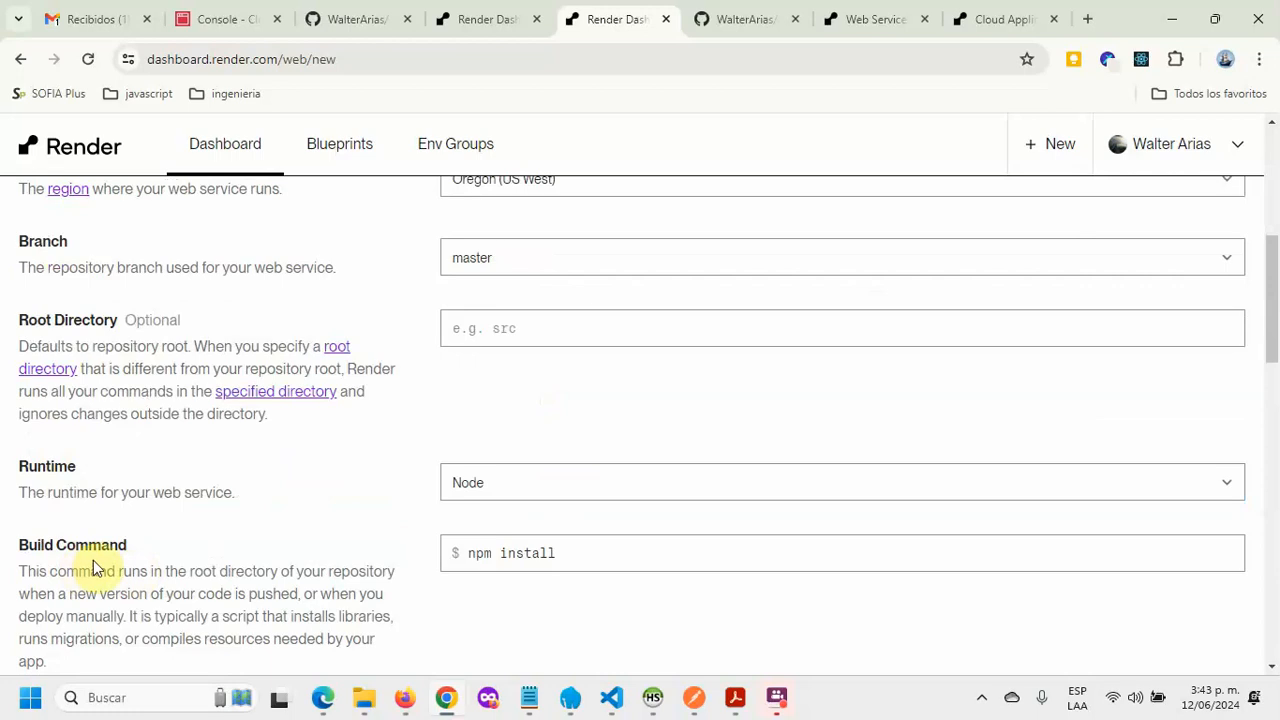
Step: Replace the Build Command npm install with yarn
{"action": "triple_click", "coordinate": [608, 557]}
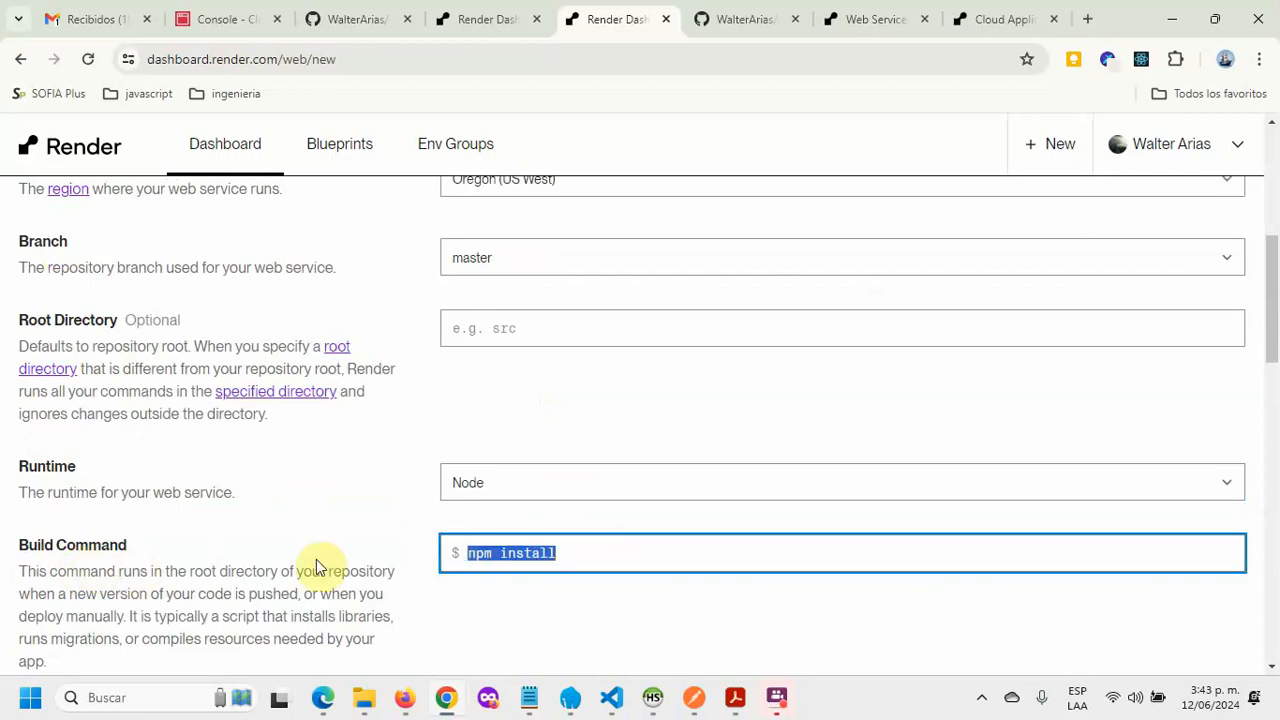
{"action": "type", "text": "yarn"}
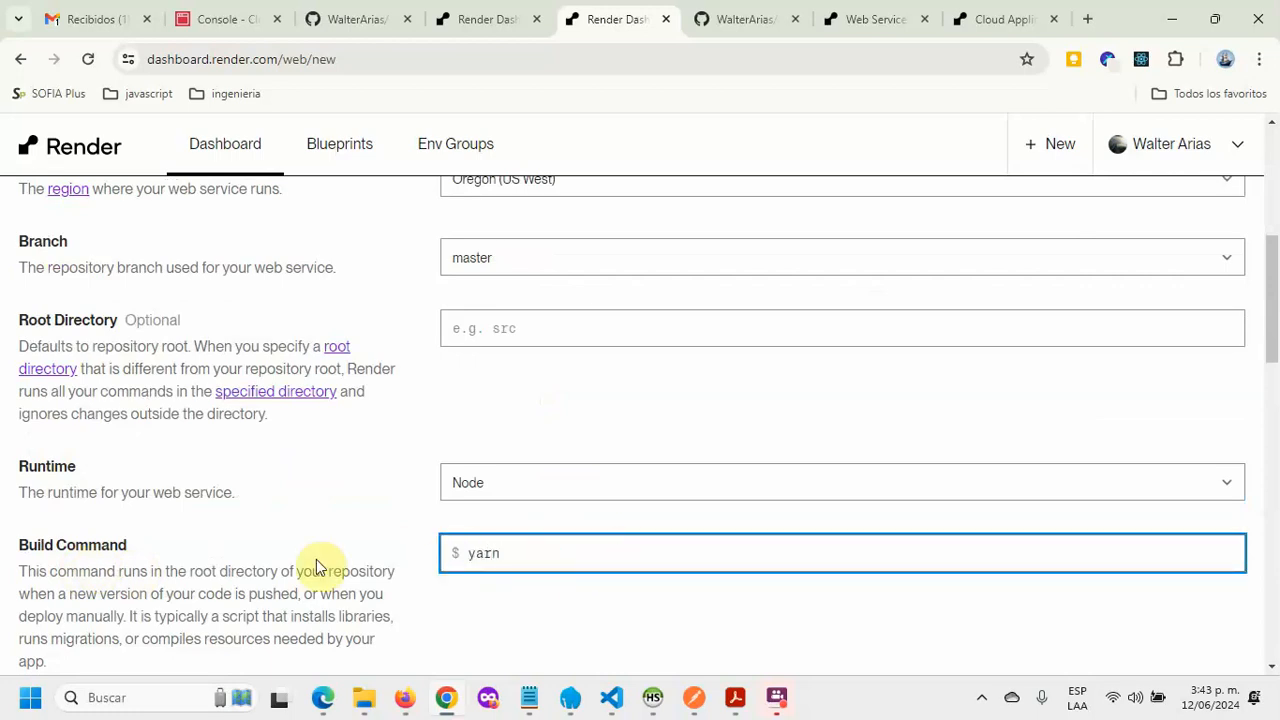
{"action": "left_click", "coordinate": [843, 400]}
{"action": "scroll", "coordinate": [617, 588], "scroll_direction": "down", "scroll_amount": 2}
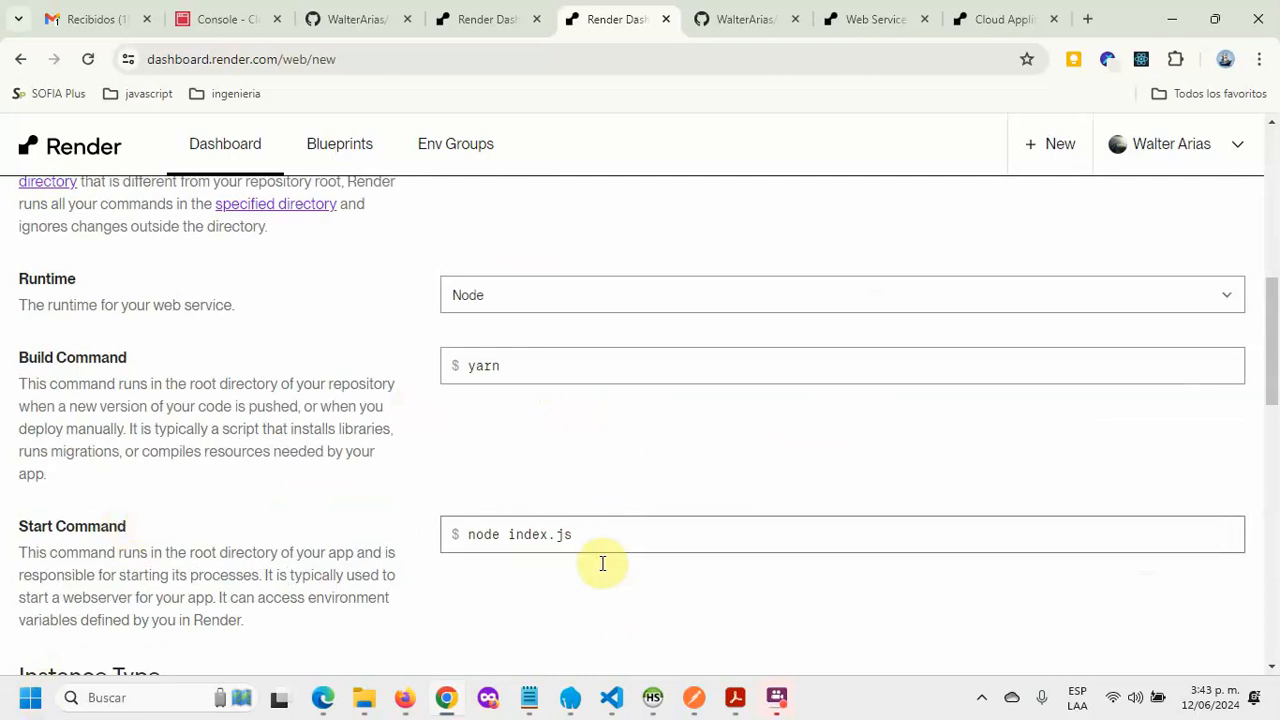
Step: Change the Start Command from node index.js to npm start
{"action": "triple_click", "coordinate": [617, 534]}
{"action": "type", "text": "p"}
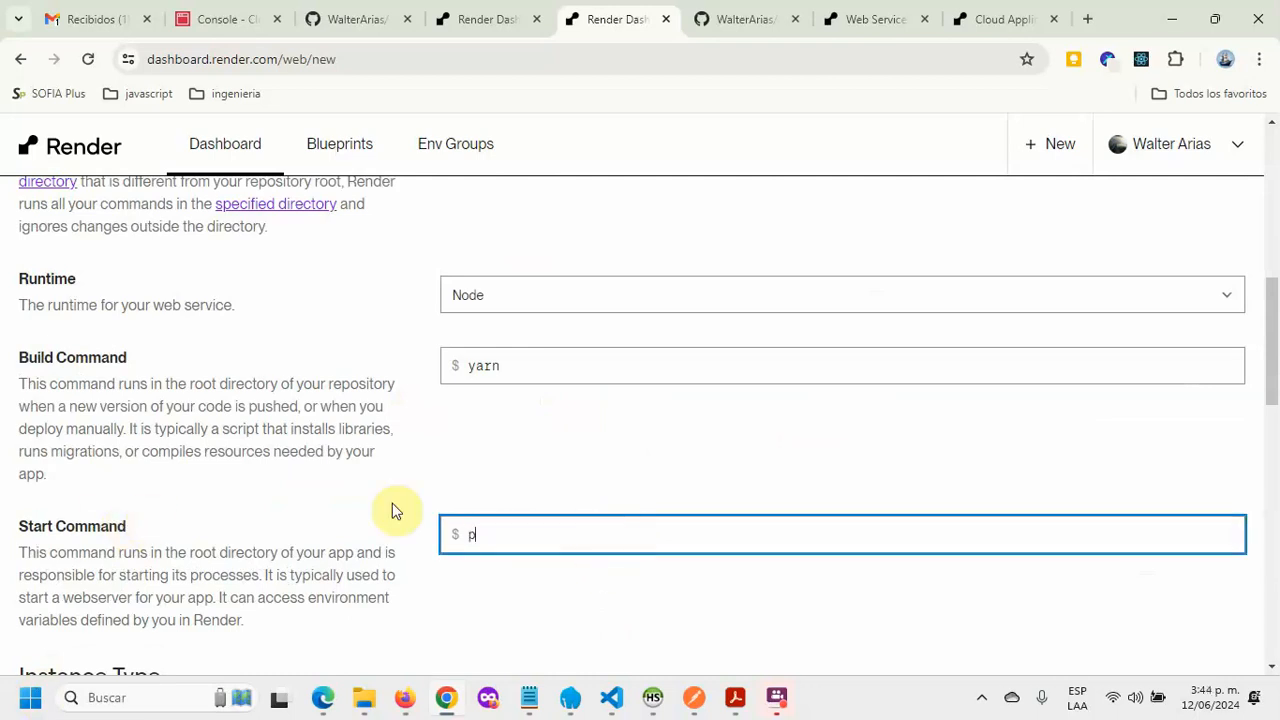
{"action": "key", "text": "BackSpace"}
{"action": "type", "text": "npm start"}
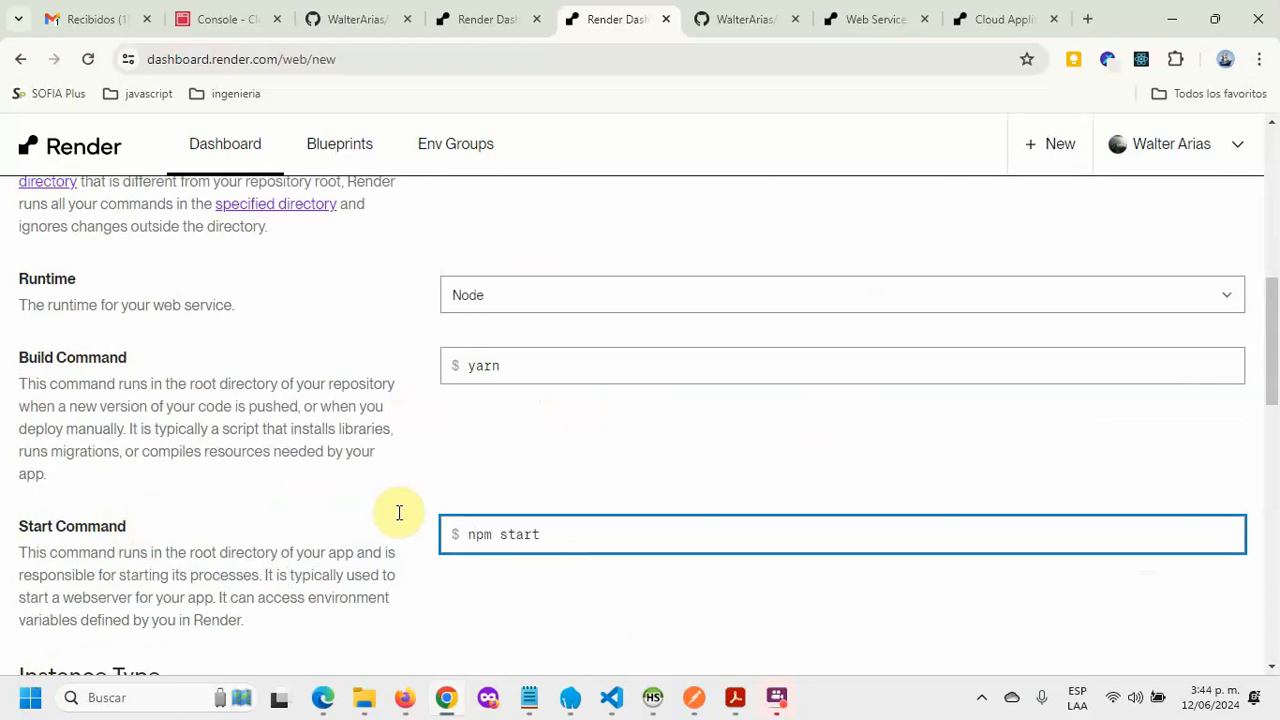
Step: Choose the Free instance type (512 MB RAM, 0.1 CPU) under For hobby projects
{"action": "scroll", "coordinate": [400, 514], "scroll_direction": "down", "scroll_amount": 2}
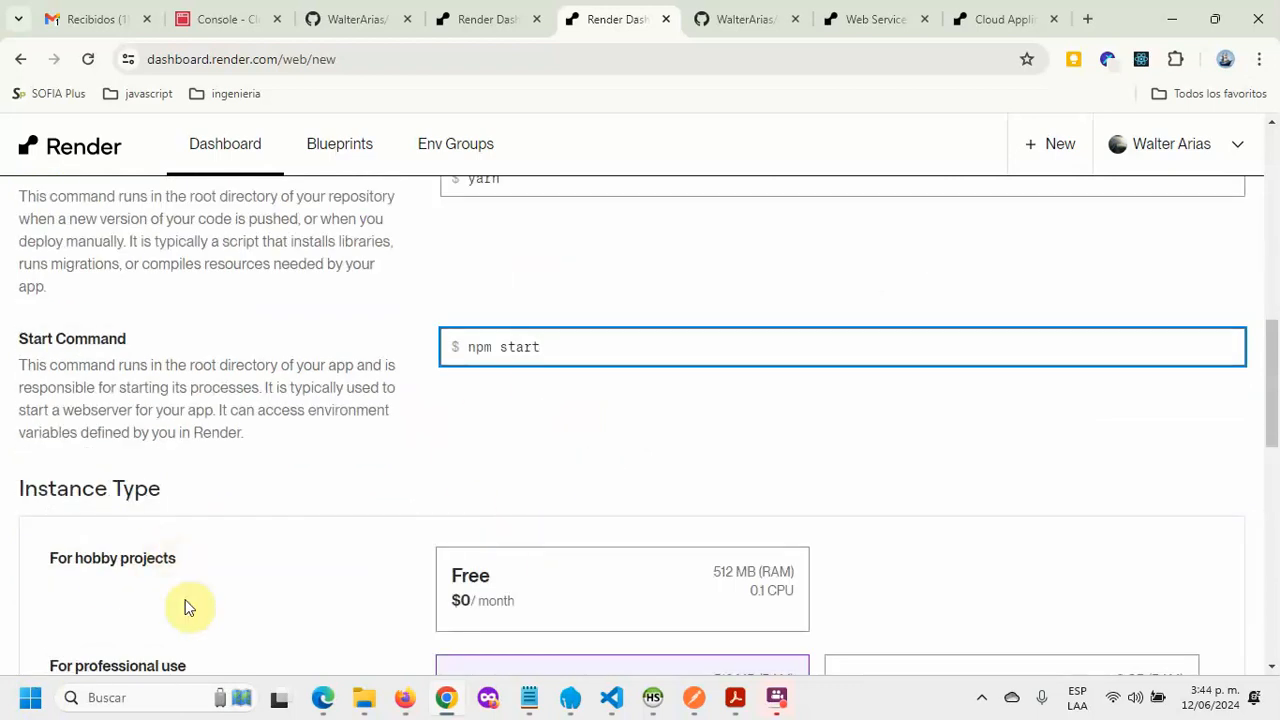
{"action": "scroll", "coordinate": [660, 465], "scroll_direction": "down", "scroll_amount": 1}
{"action": "left_click", "coordinate": [737, 467]}
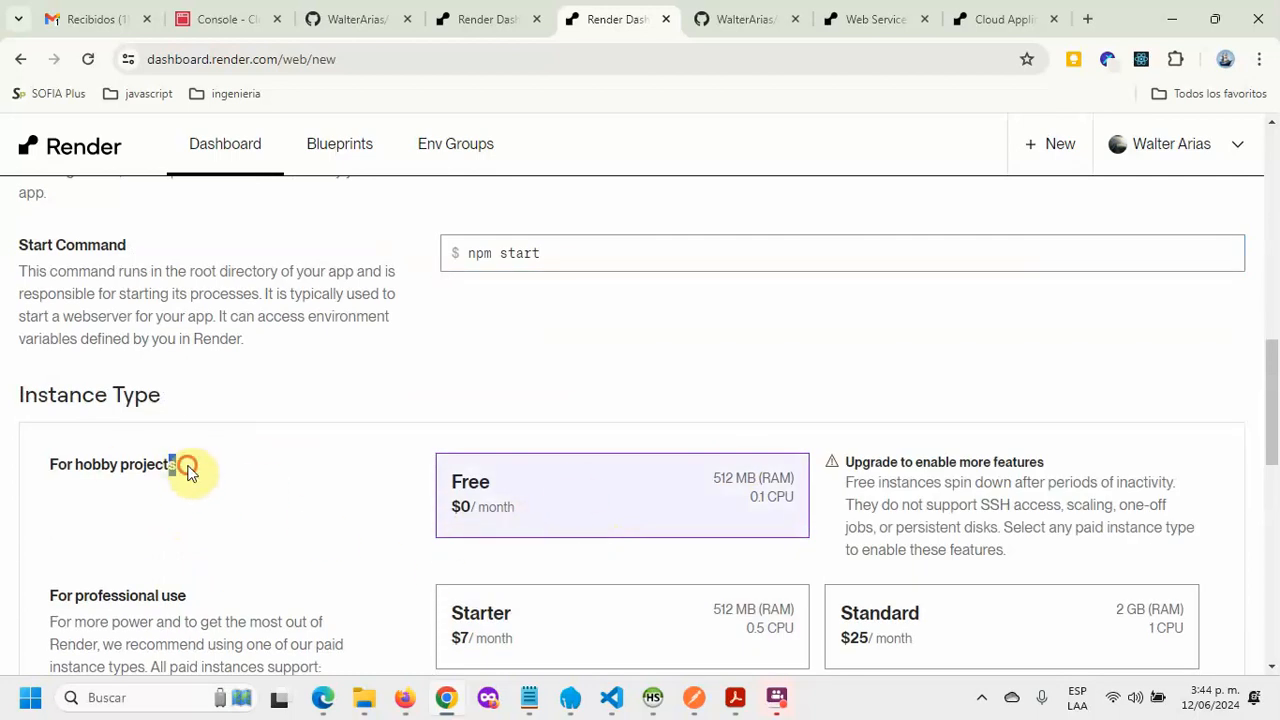
{"action": "left_click_drag", "start_coordinate": [177, 463], "coordinate": [40, 473]}
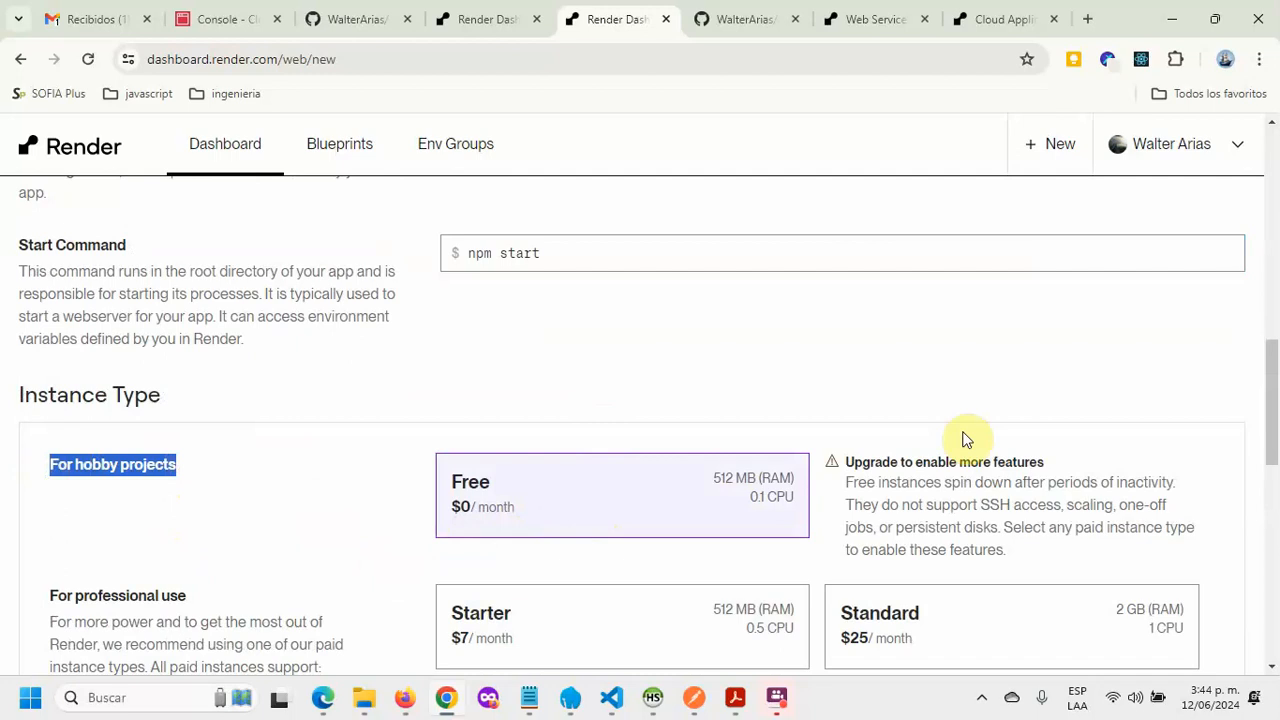
{"action": "scroll", "coordinate": [706, 429], "scroll_direction": "down", "scroll_amount": 2}
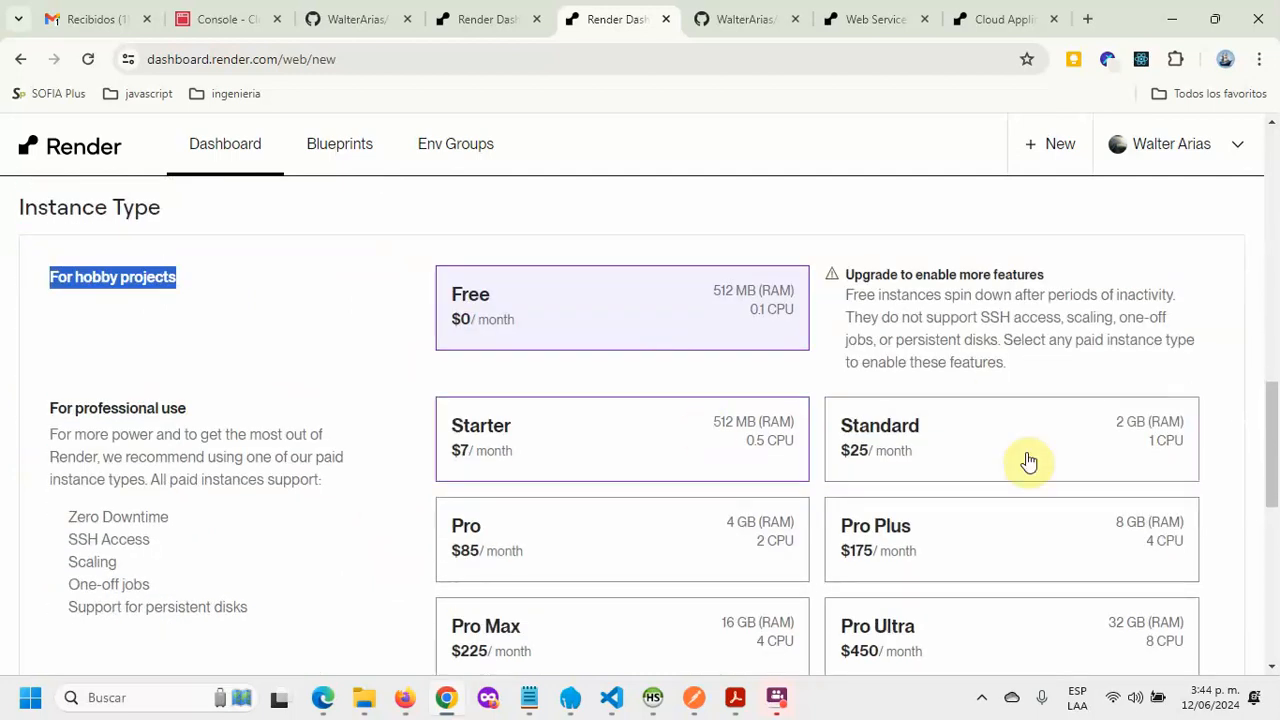
{"action": "scroll", "coordinate": [586, 452], "scroll_direction": "down", "scroll_amount": 2}
Step: Add the environment variables DB_HOST and DB_USERNAME, copying the names from .env
{"action": "scroll", "coordinate": [354, 443], "scroll_direction": "down", "scroll_amount": 2}
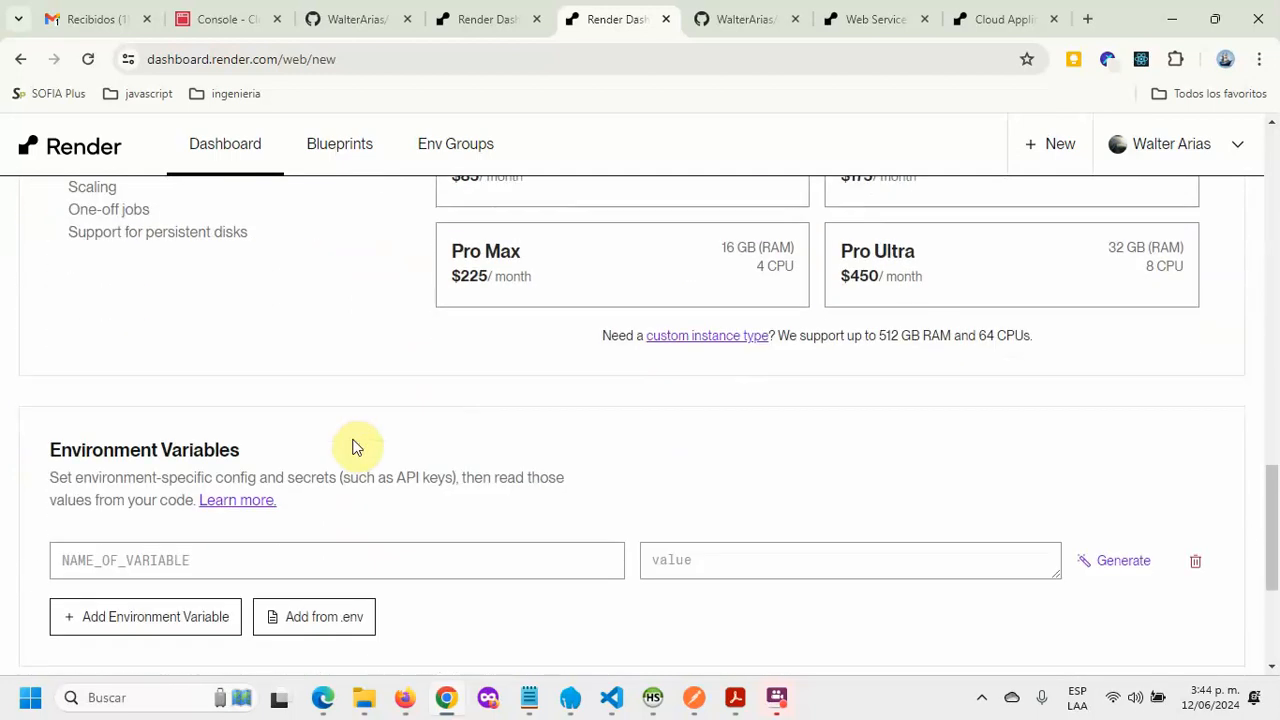
{"action": "scroll", "coordinate": [305, 428], "scroll_direction": "down", "scroll_amount": 2}
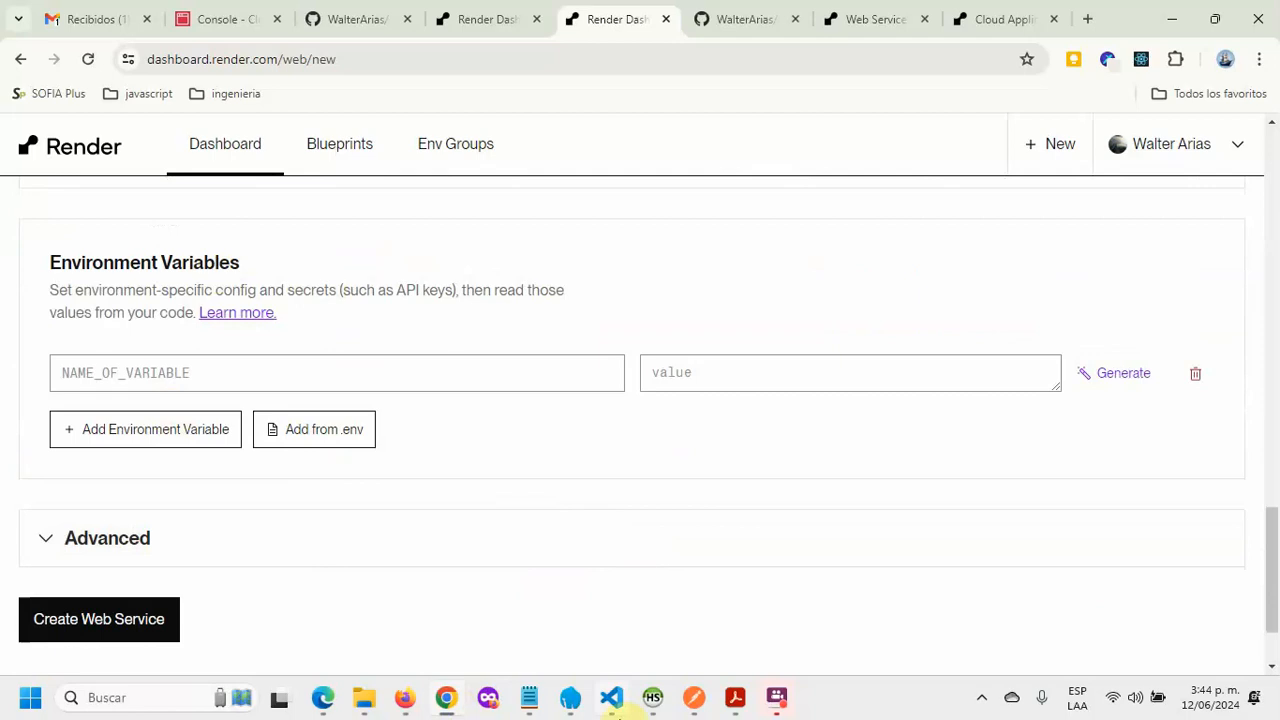
{"action": "left_click", "coordinate": [616, 708]}
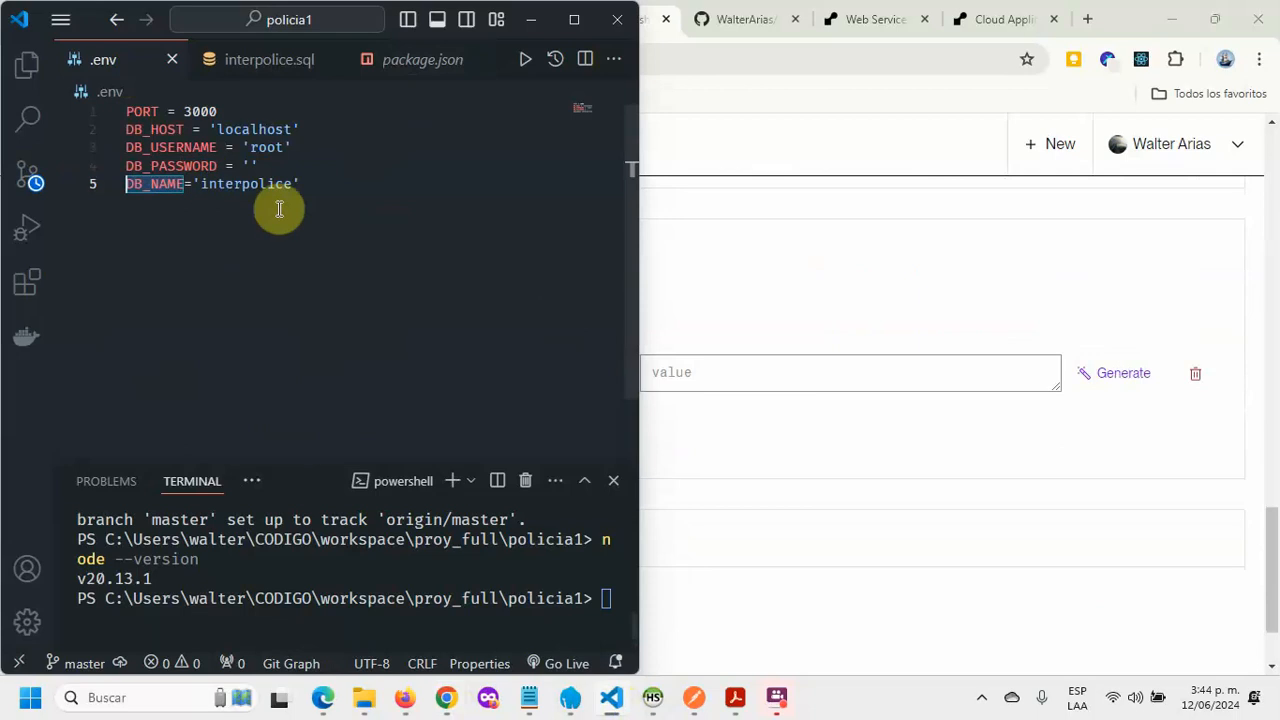
{"action": "left_click", "coordinate": [180, 130]}
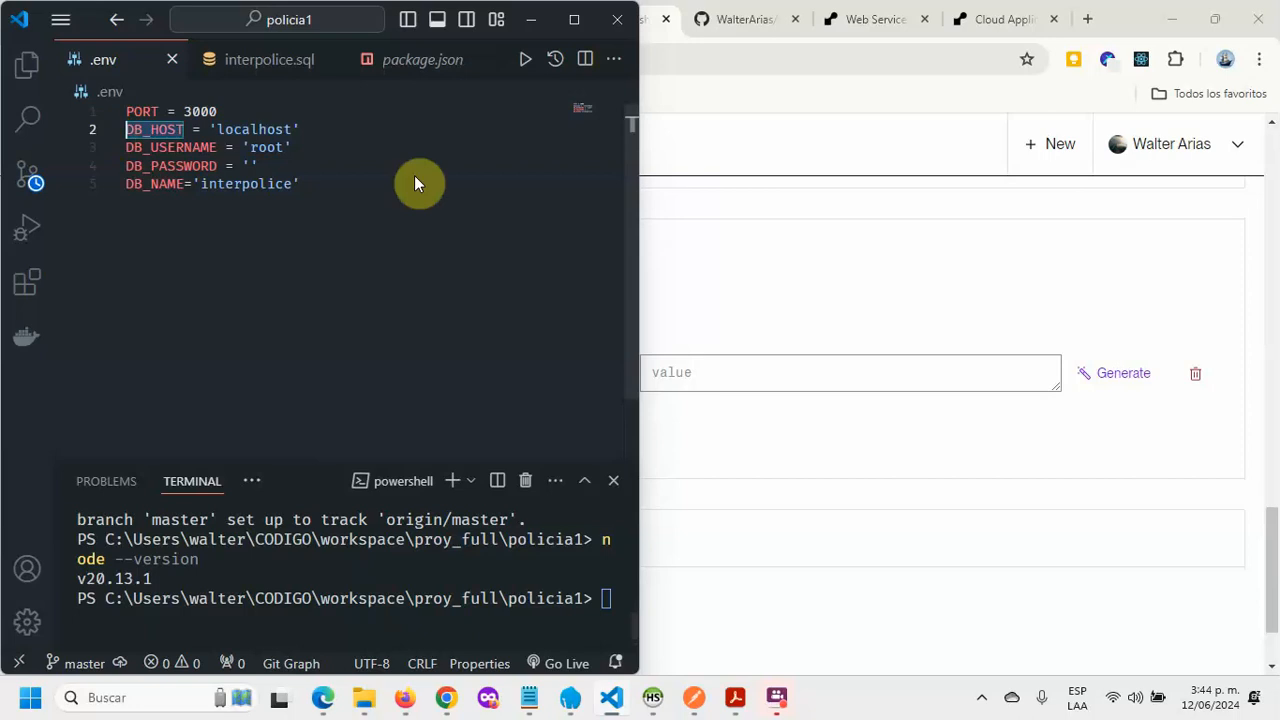
{"action": "left_click", "coordinate": [840, 240]}
{"action": "left_click", "coordinate": [195, 380]}
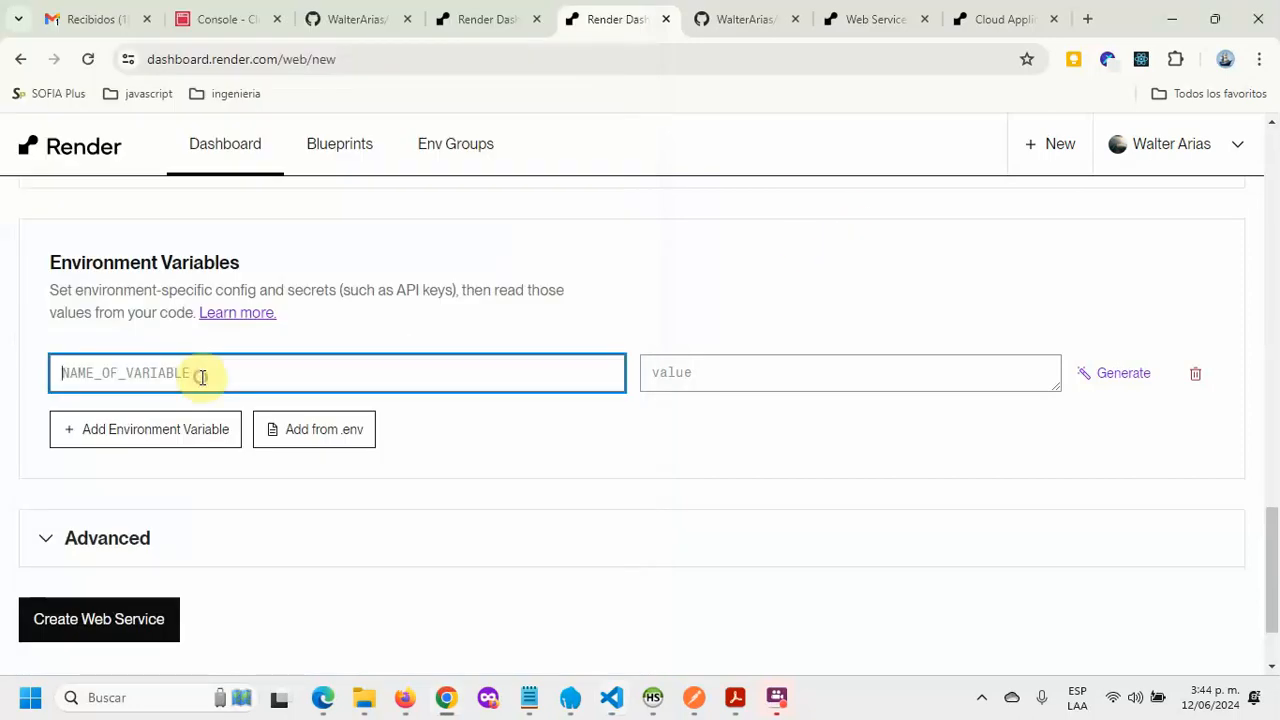
{"action": "type", "text": "DB_HOST"}
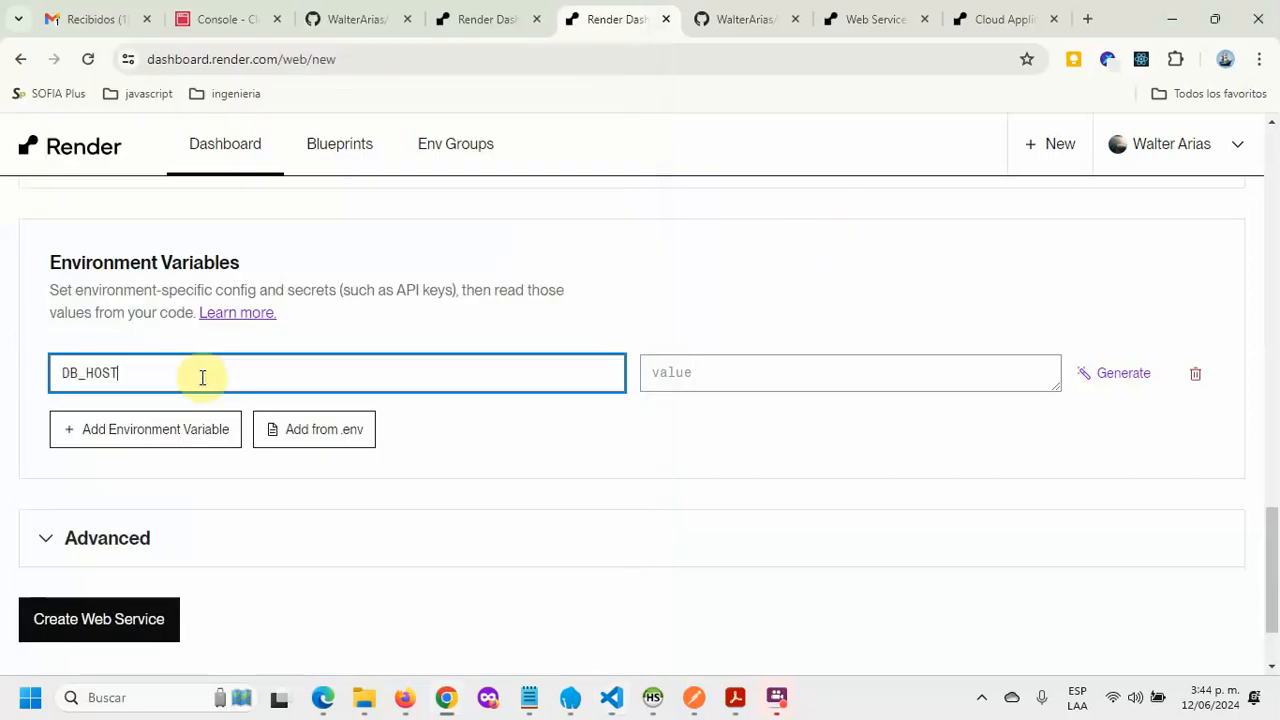
{"action": "left_click", "coordinate": [205, 428]}
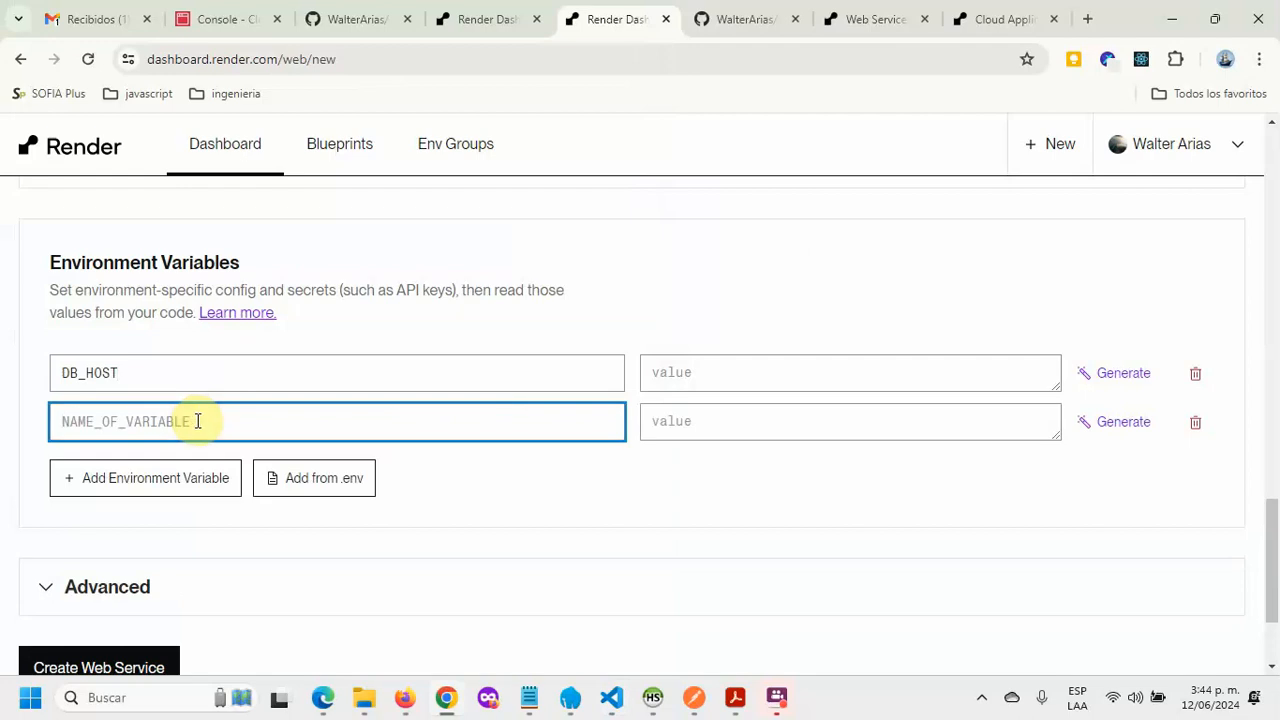
{"action": "left_click", "coordinate": [612, 700]}
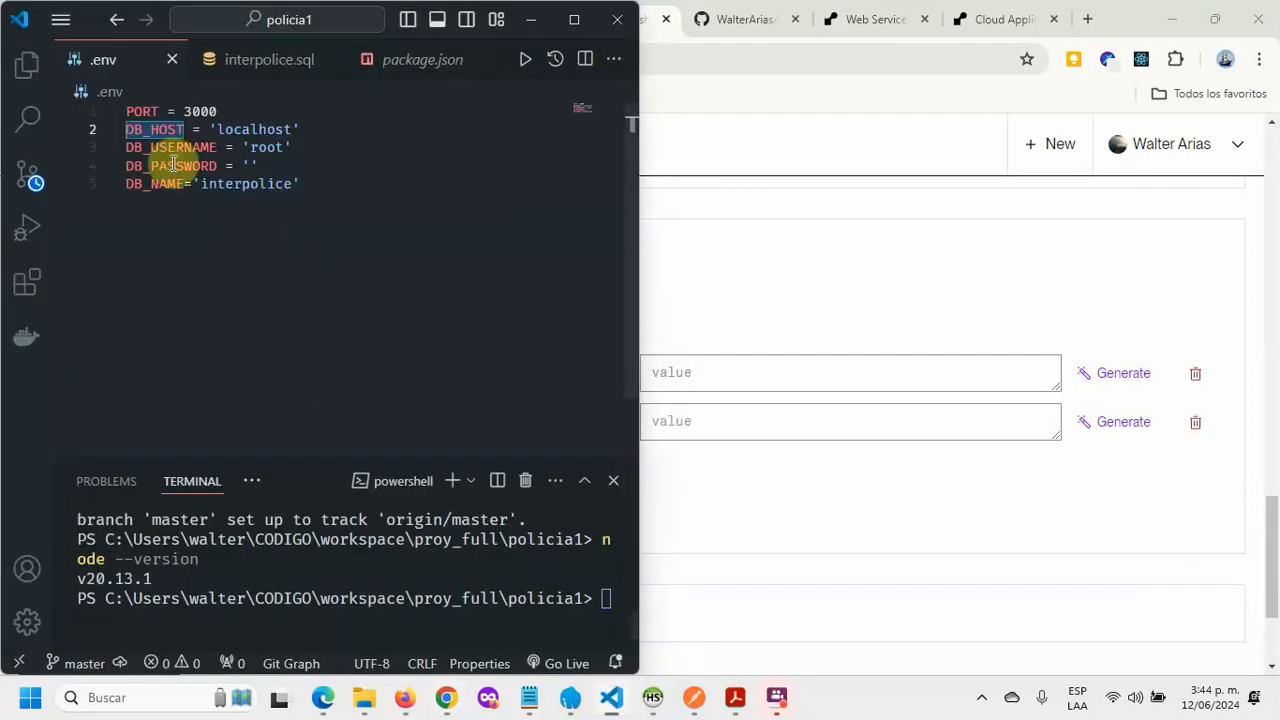
{"action": "left_click_drag", "start_coordinate": [216, 150], "coordinate": [110, 152]}
{"action": "key", "text": "ctrl+c"}
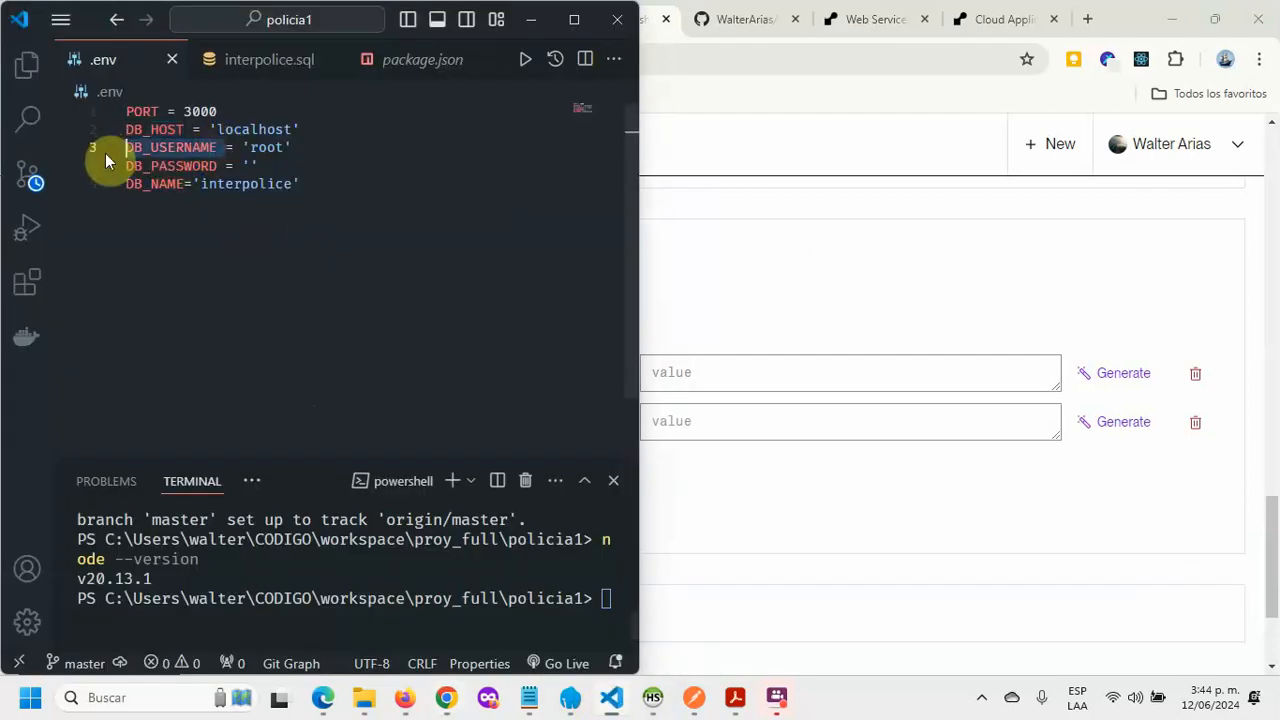
{"action": "key", "text": "alt+Tab"}
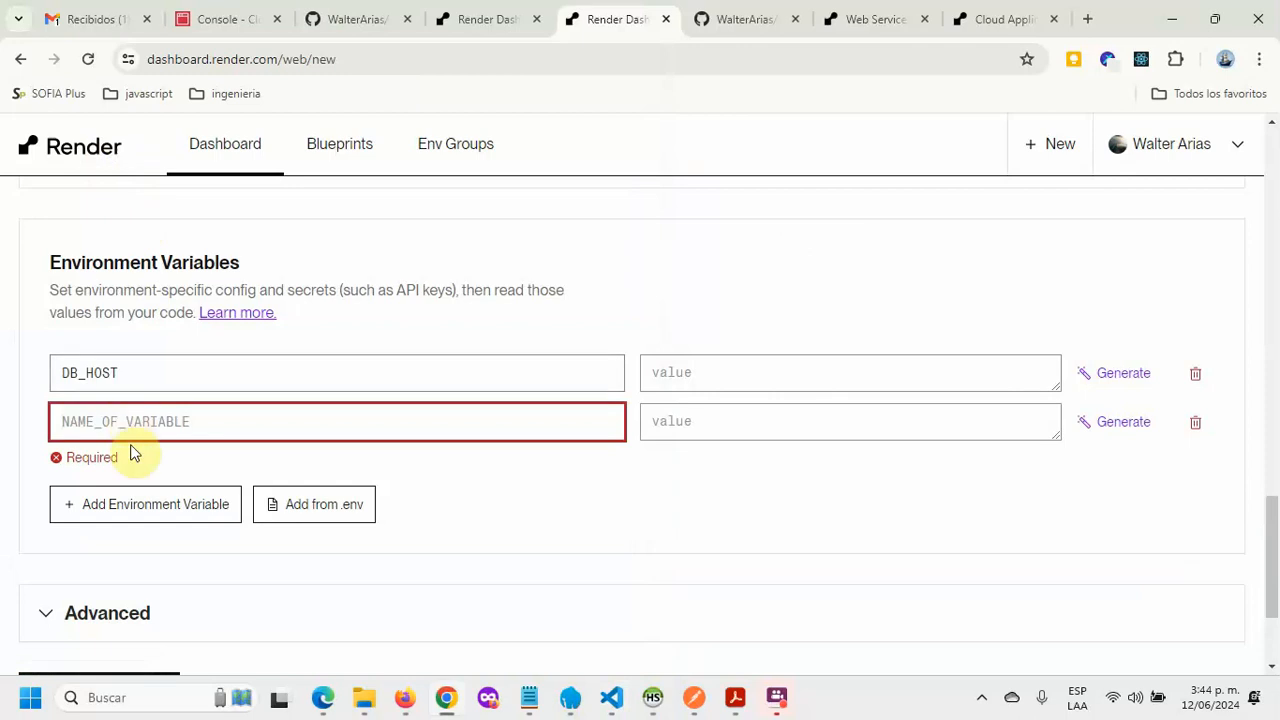
{"action": "key", "text": "ctrl+v"}
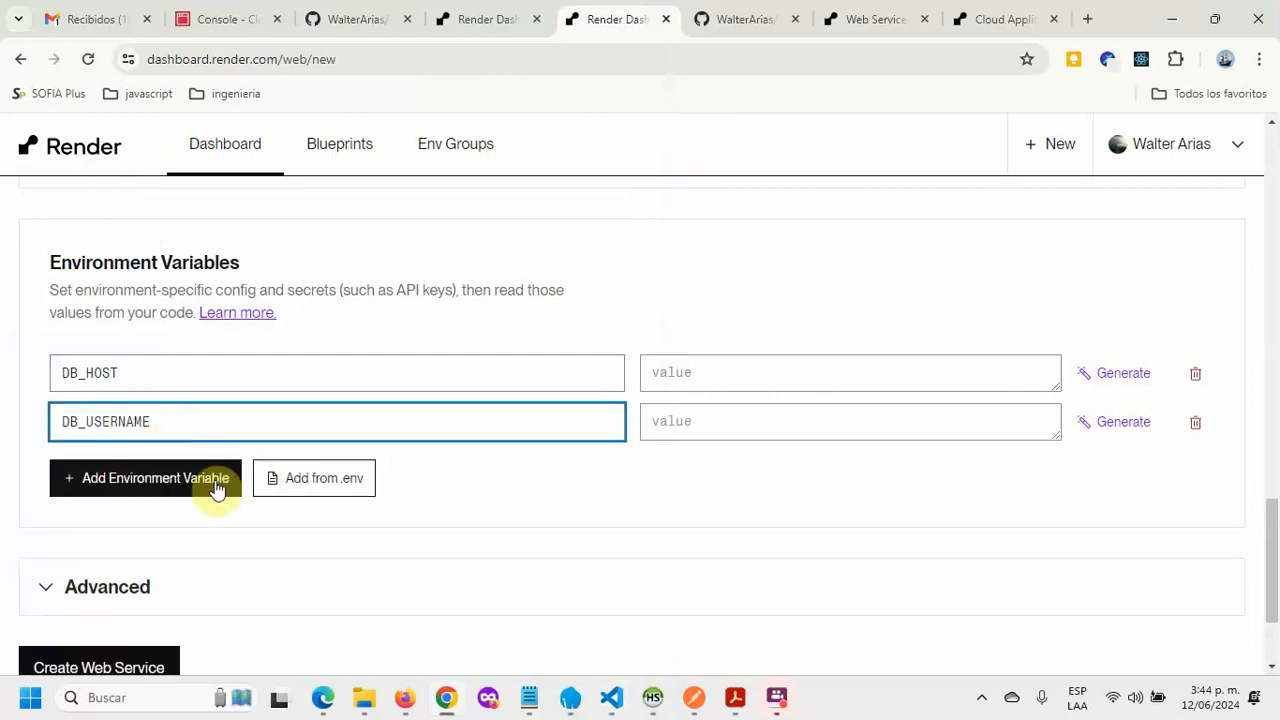
Step: Add the environment variables DB_PASSWORD and DB_NAME, copying the names from .env
{"action": "left_click", "coordinate": [214, 484]}
{"action": "key", "text": "alt+Tab"}
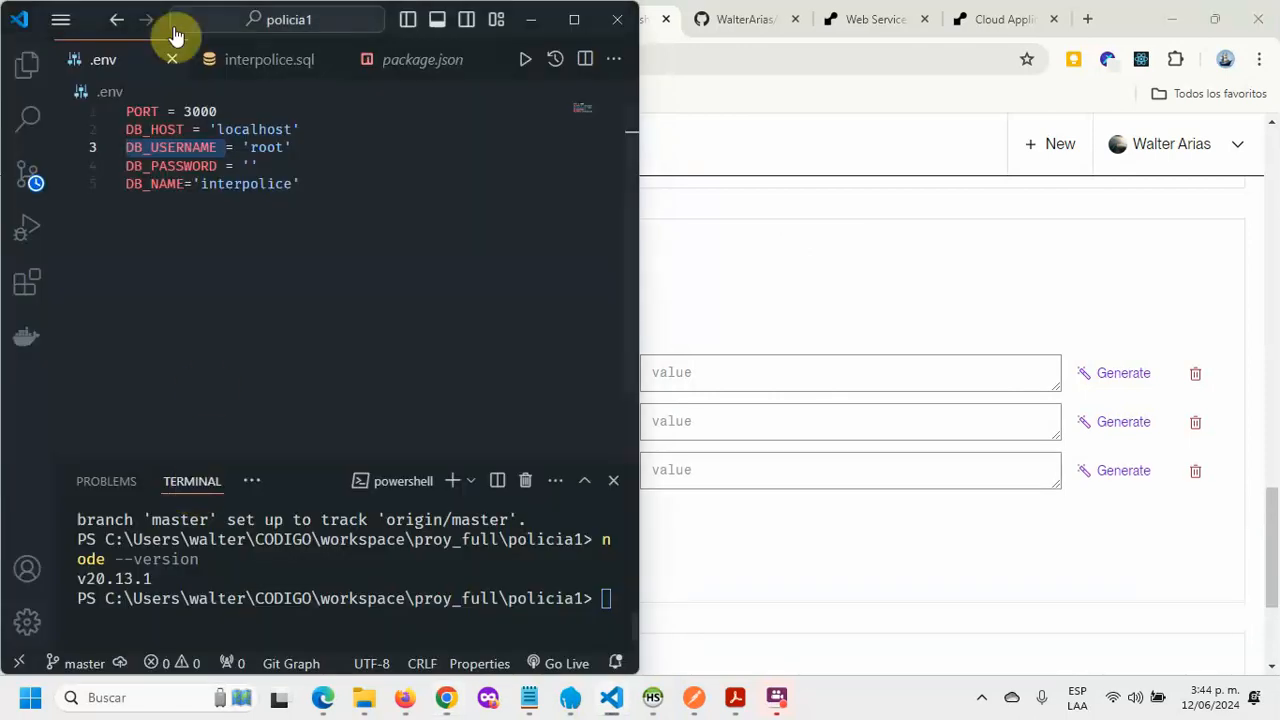
{"action": "left_click", "coordinate": [226, 165]}
{"action": "left_click_drag", "start_coordinate": [226, 165], "coordinate": [122, 170]}
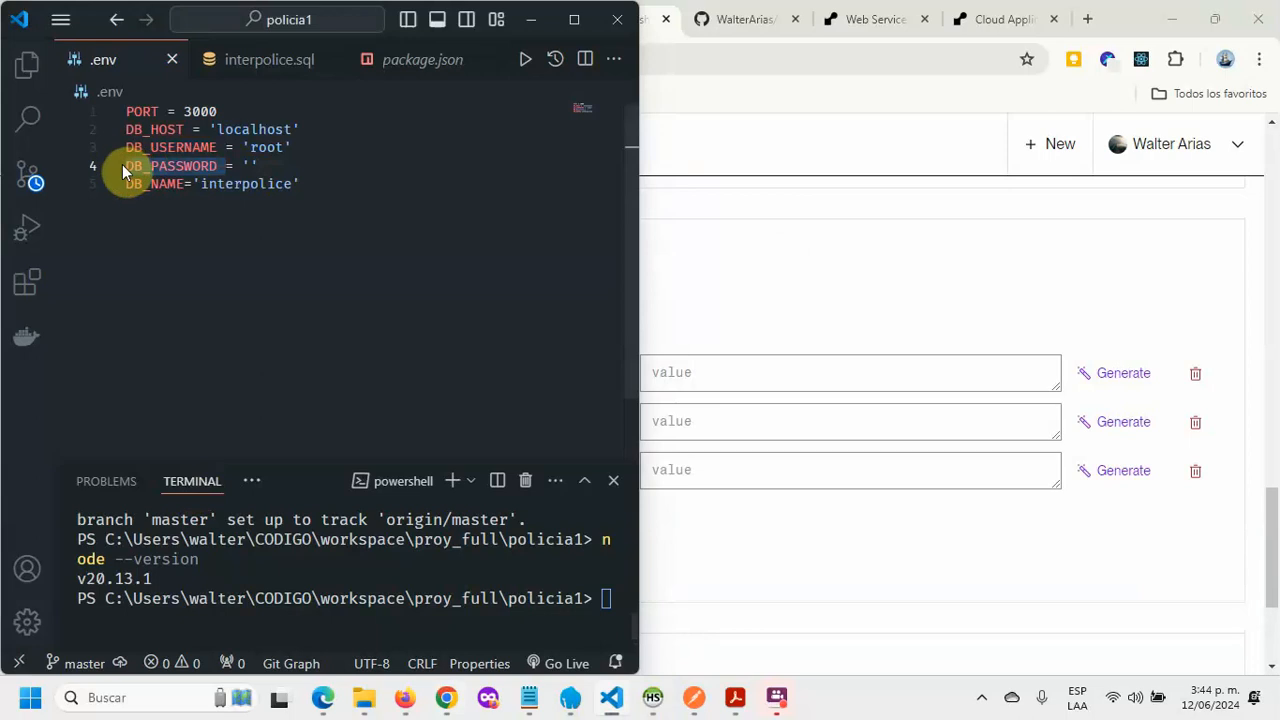
{"action": "key", "text": "ctrl+c"}
{"action": "key", "text": "alt+Tab"}
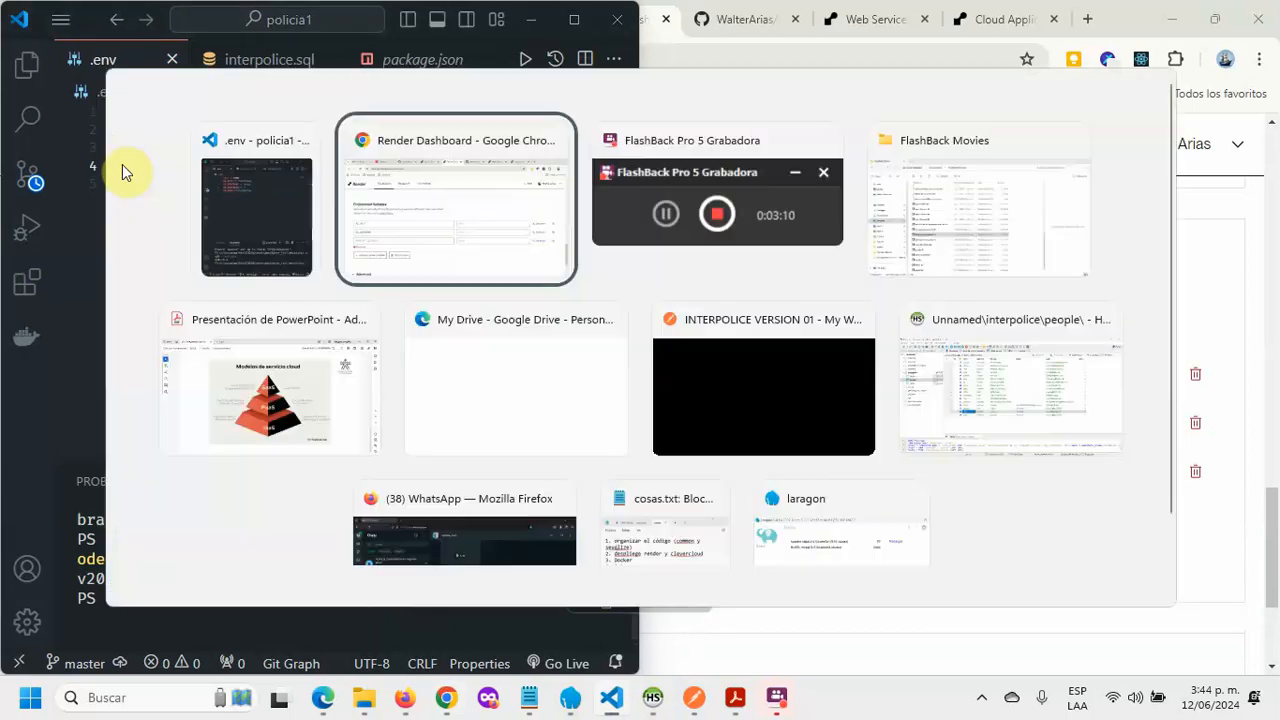
{"action": "key", "text": "ctrl+v"}
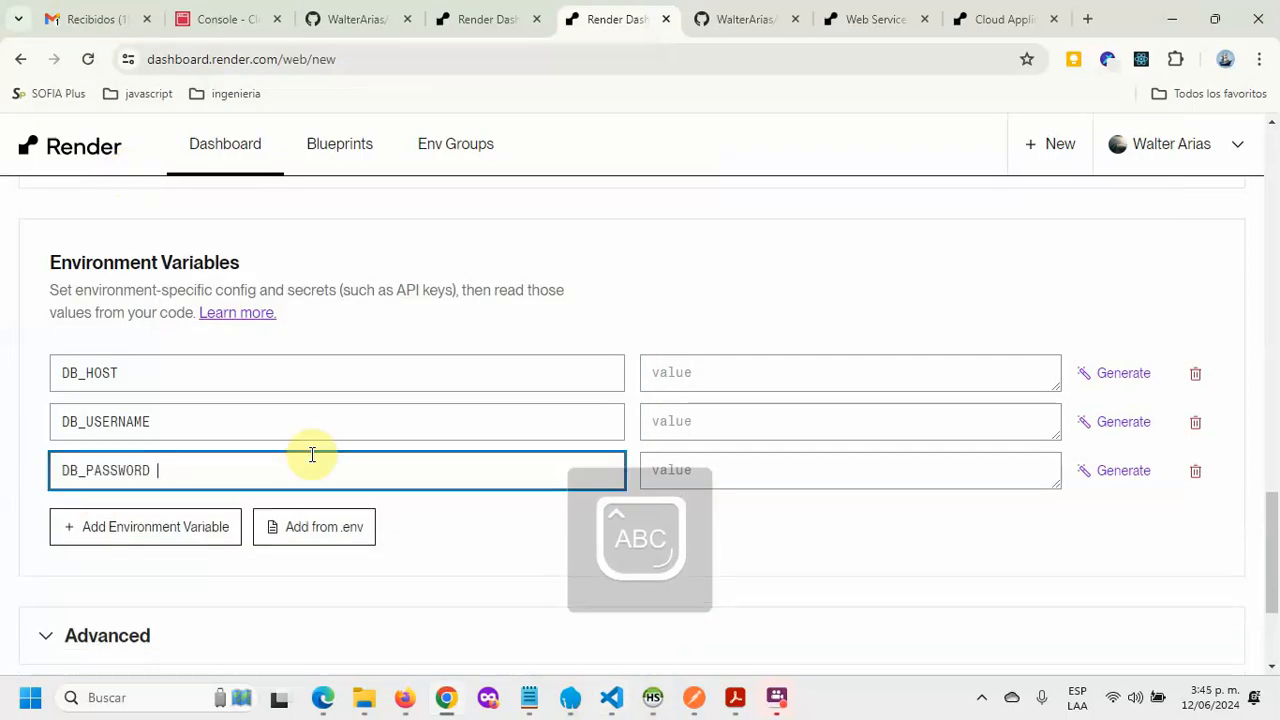
{"action": "left_click", "coordinate": [184, 548]}
{"action": "key", "text": "alt+Tab"}
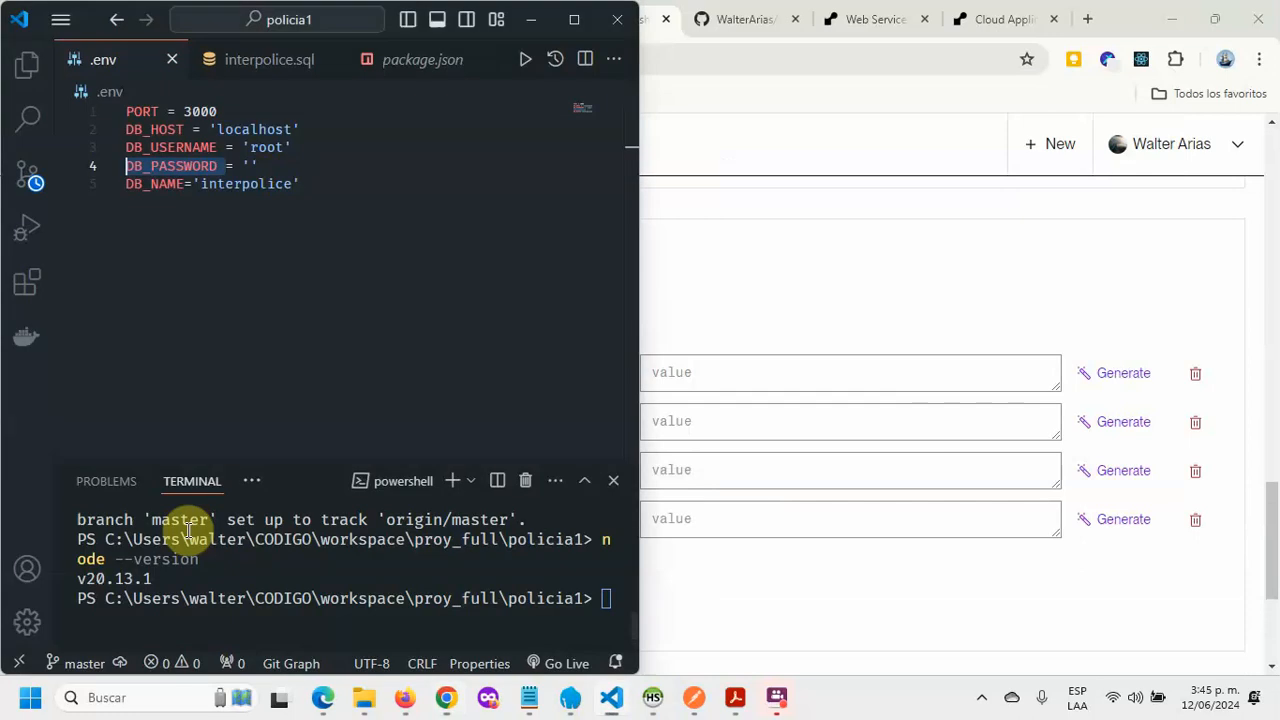
{"action": "left_click", "coordinate": [187, 184]}
{"action": "left_click_drag", "start_coordinate": [187, 184], "coordinate": [115, 182]}
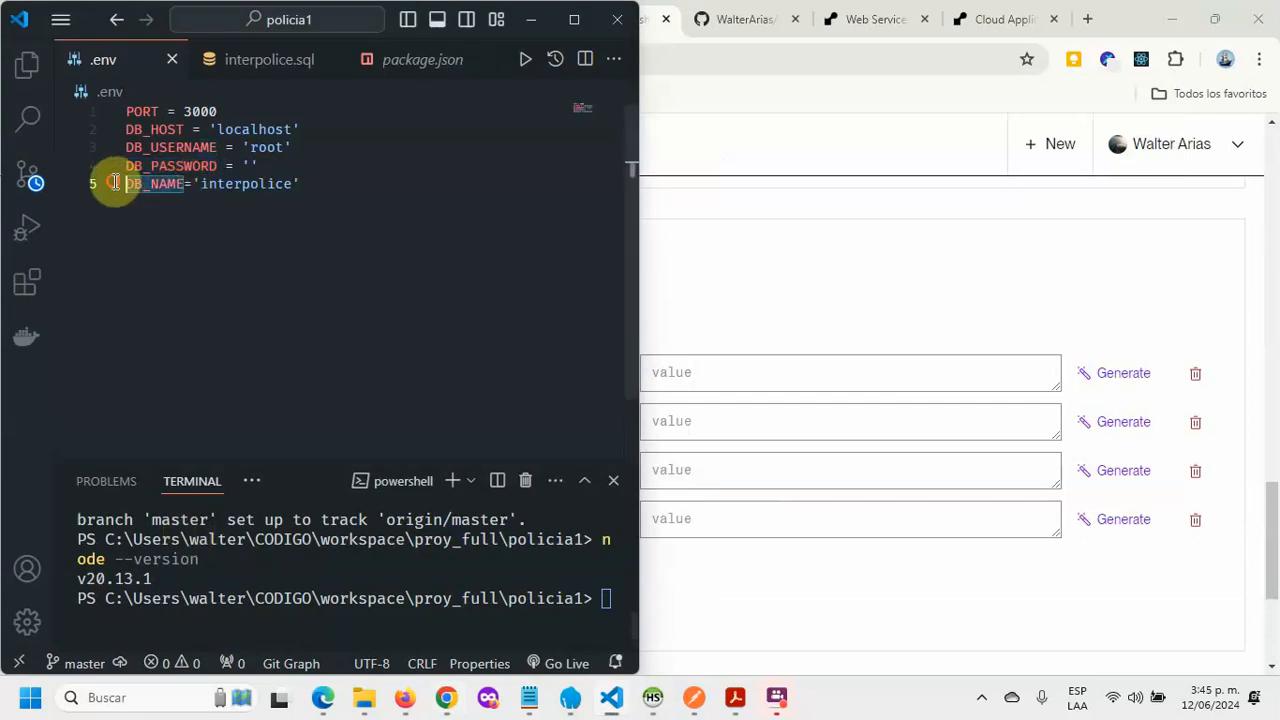
{"action": "key", "text": "alt+Tab"}
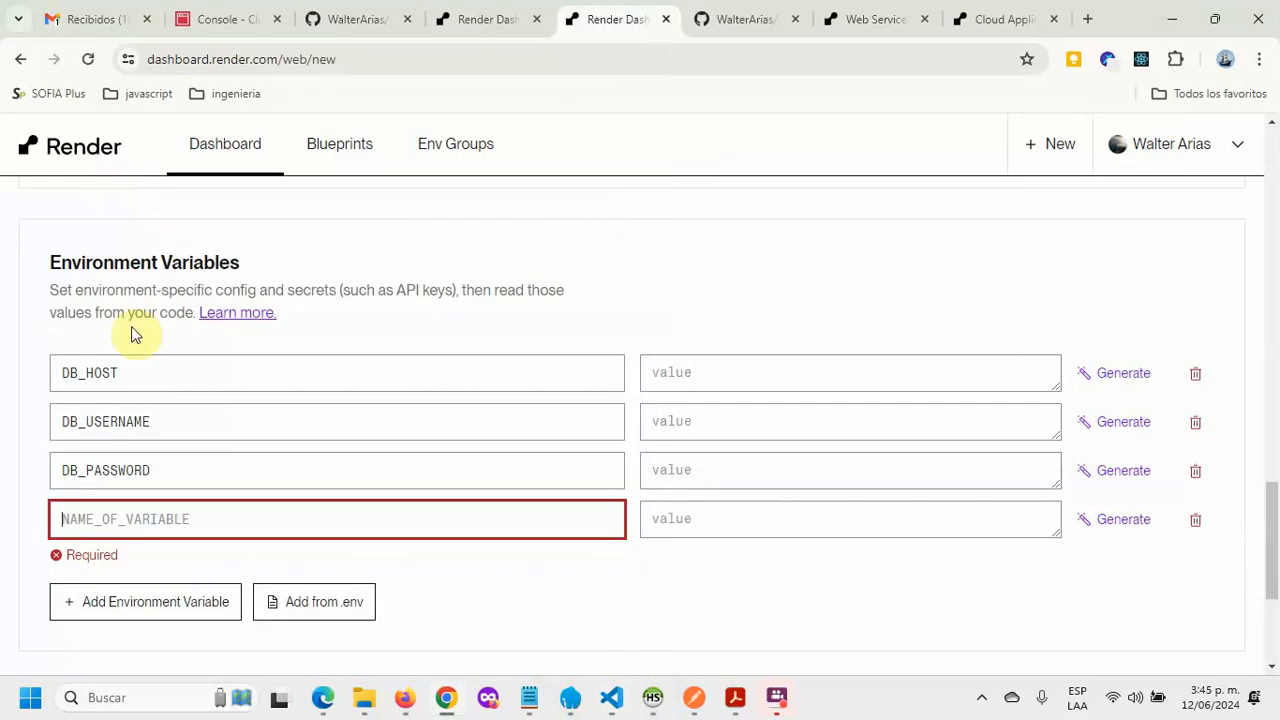
{"action": "key", "text": "ctrl+v"}
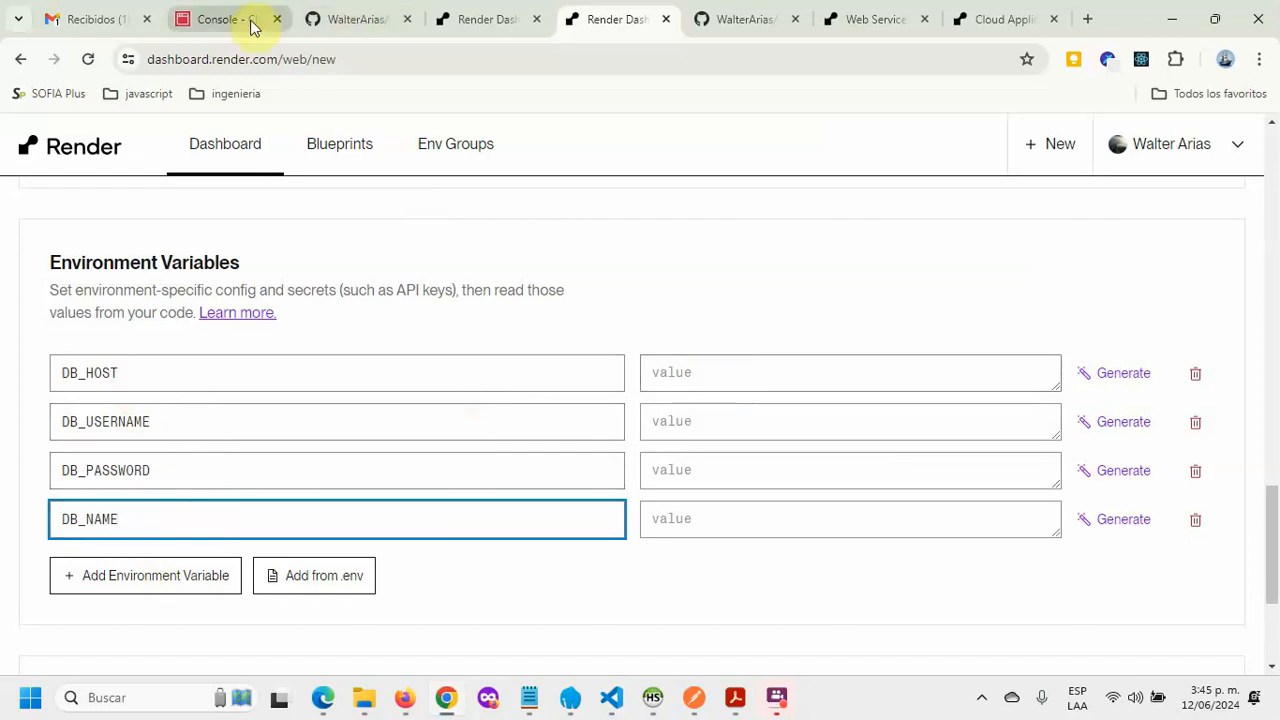
Step: Paste the Clever Cloud MySQL host into the DB_HOST value
{"action": "left_click", "coordinate": [203, 10]}
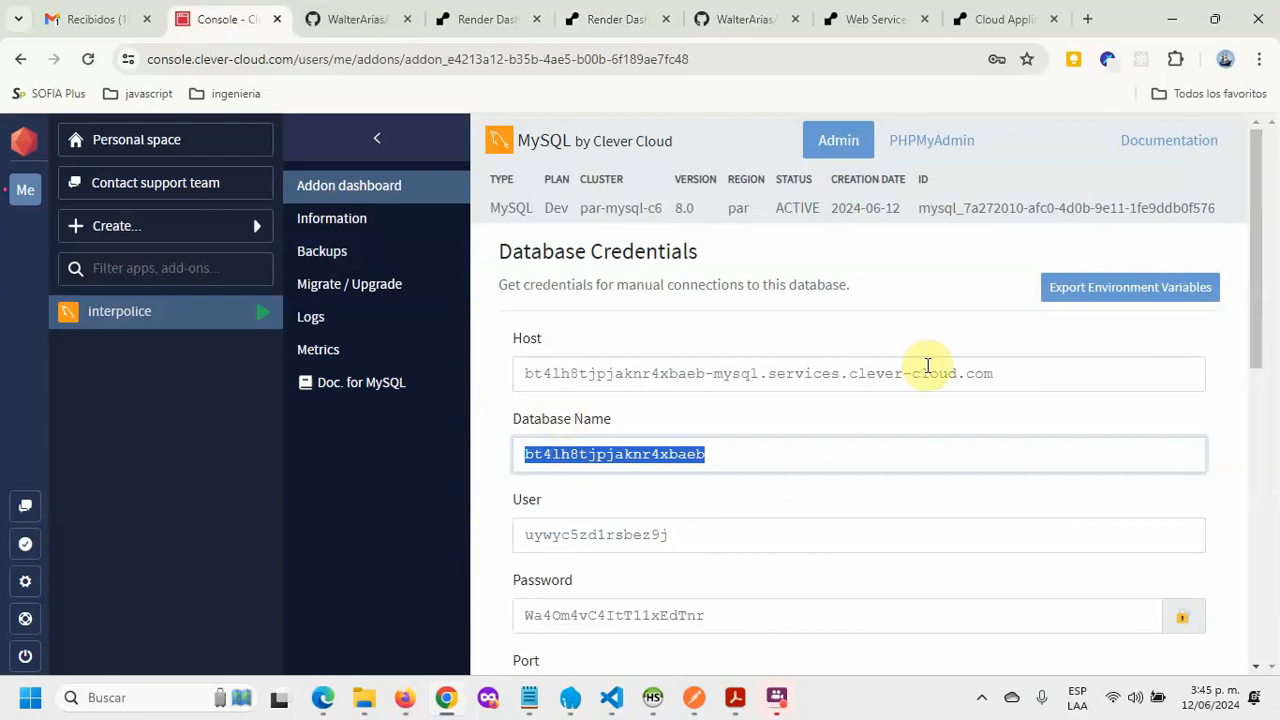
{"action": "left_click", "coordinate": [1017, 374]}
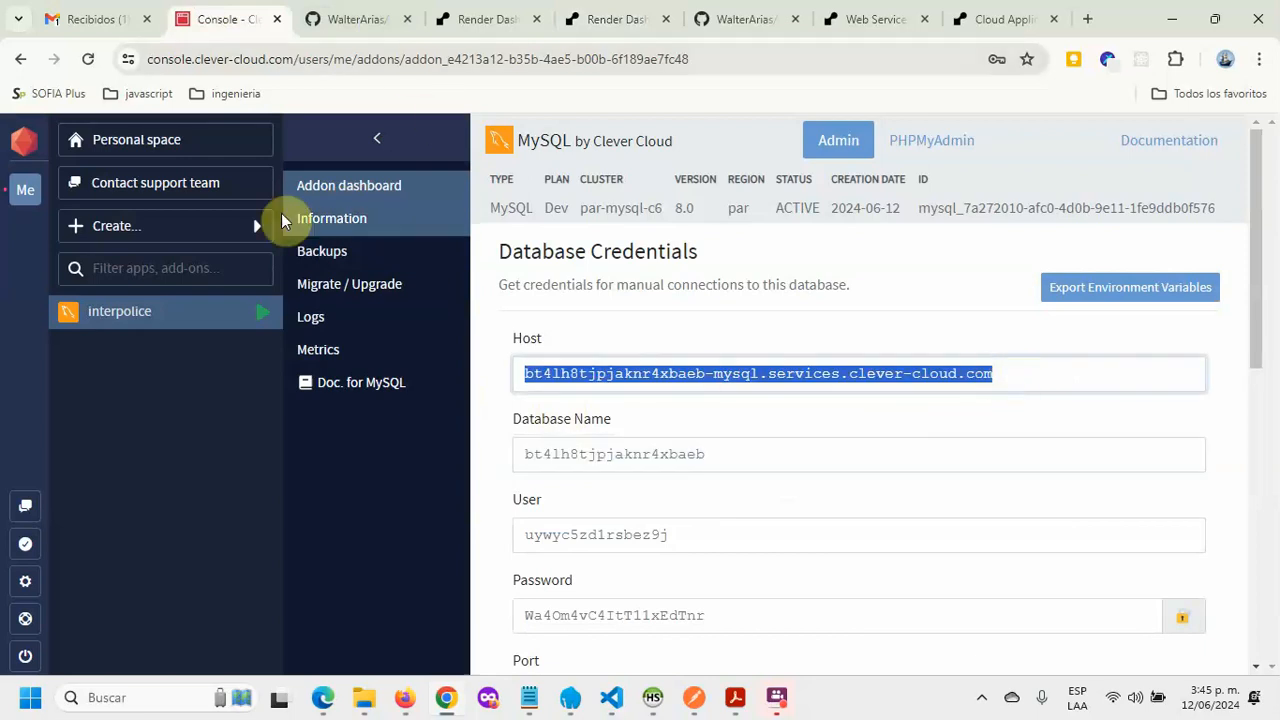
{"action": "left_click", "coordinate": [894, 24]}
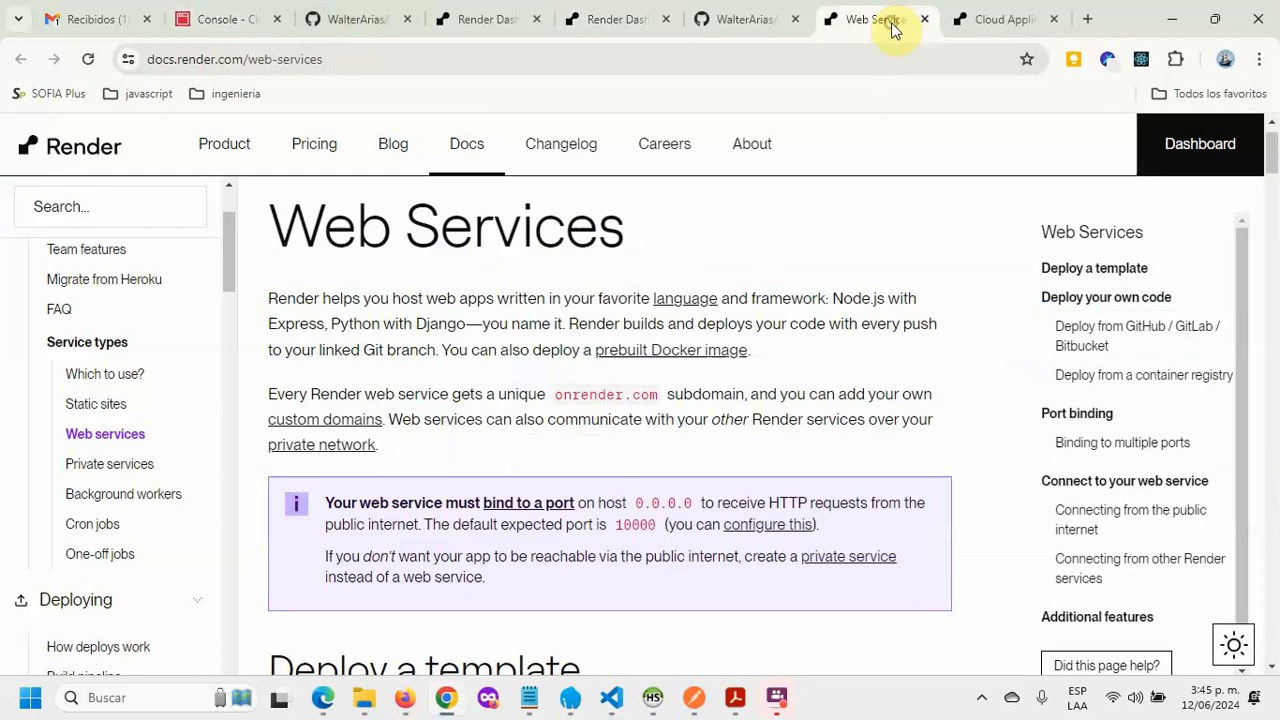
{"action": "left_click", "coordinate": [1014, 24]}
{"action": "left_click", "coordinate": [630, 20]}
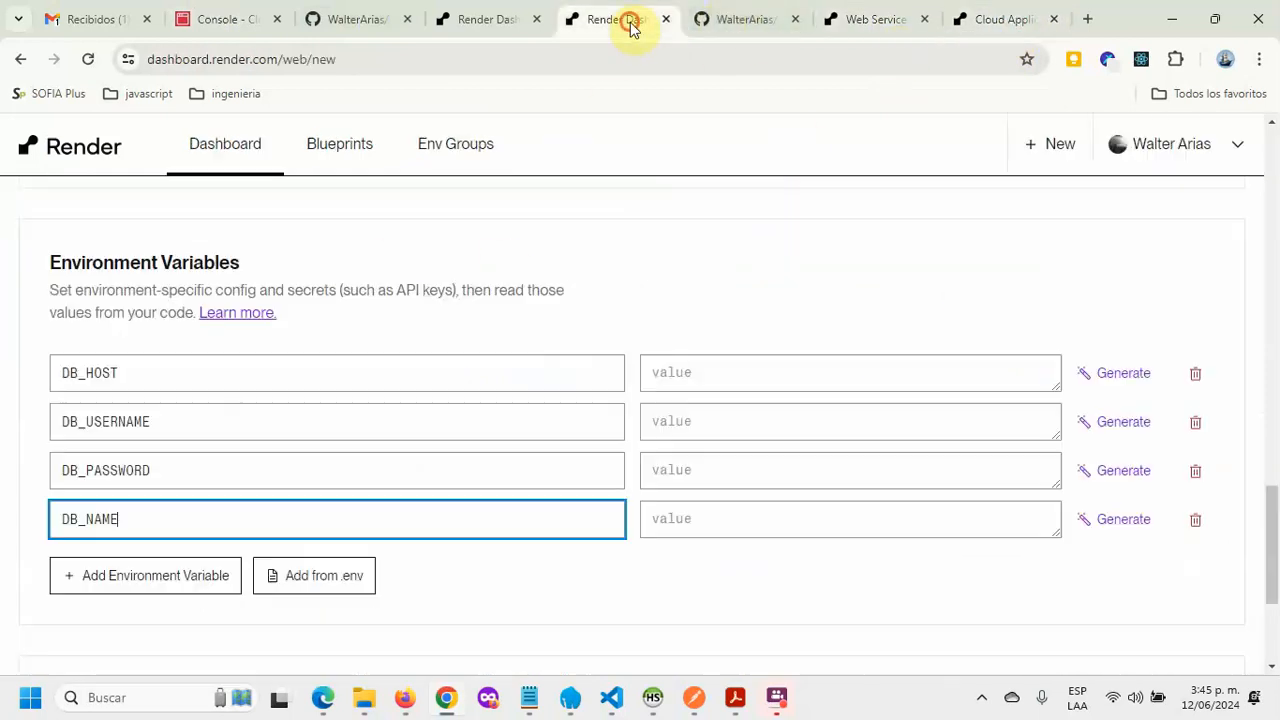
{"action": "left_click", "coordinate": [730, 373]}
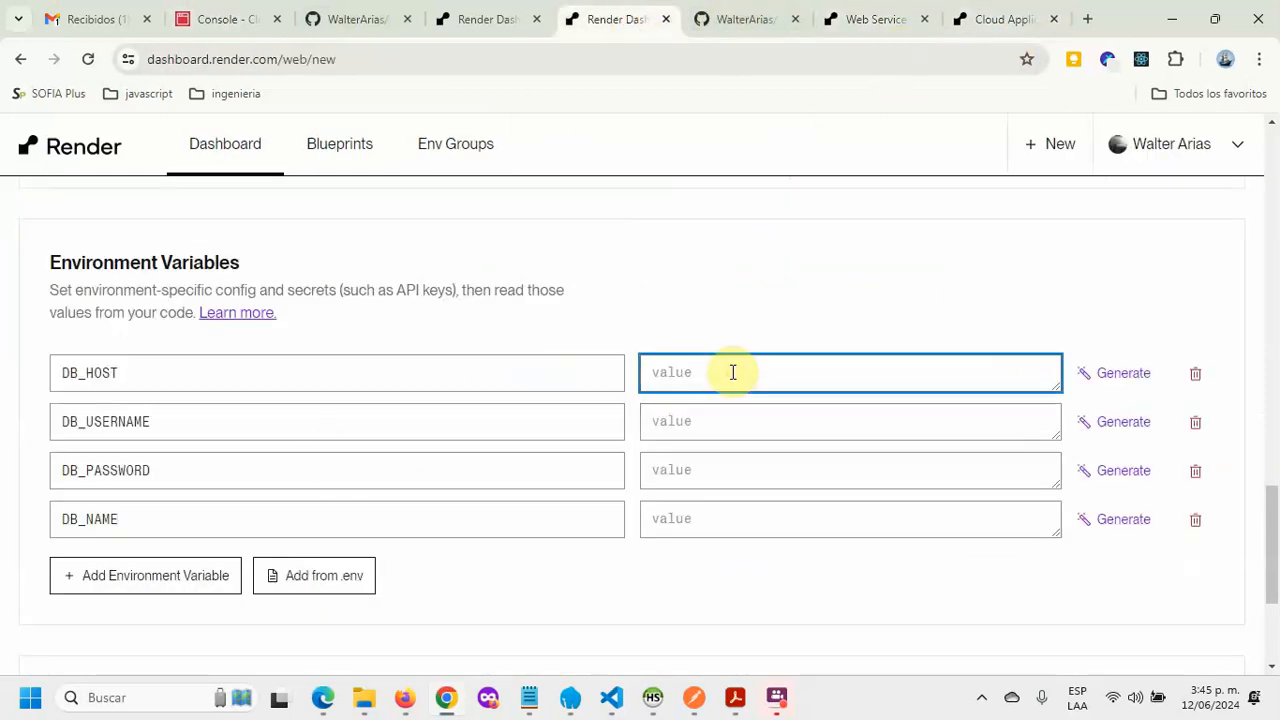
{"action": "key", "text": "ctrl+v"}
Step: Fill DB_USERNAME and DB_PASSWORD with the Clever Cloud database user and password
{"action": "left_click", "coordinate": [709, 430]}
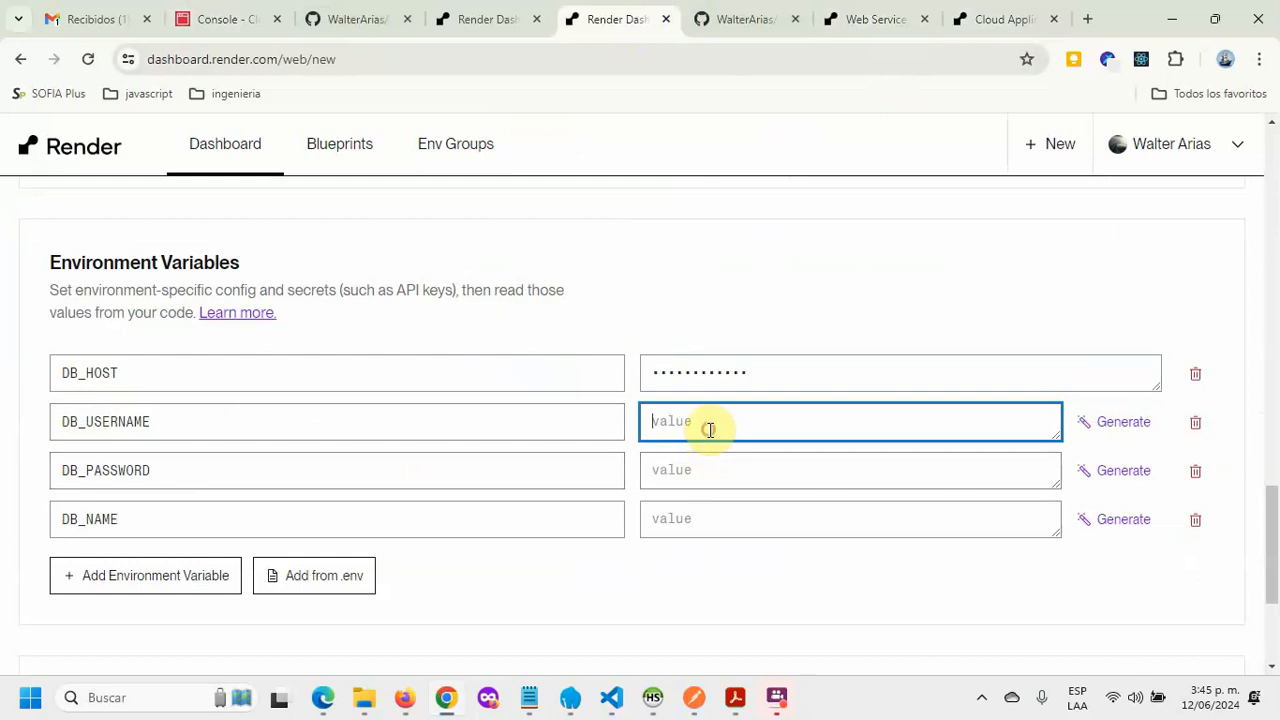
{"action": "left_click", "coordinate": [223, 20]}
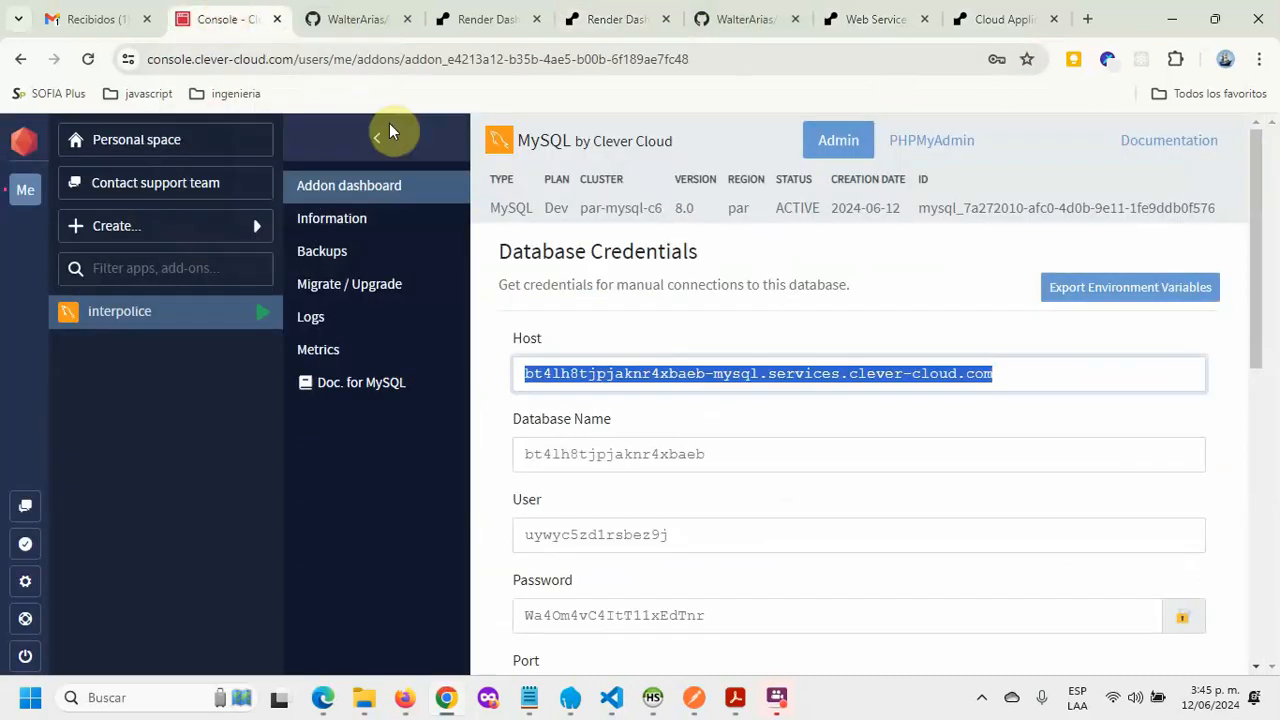
{"action": "left_click", "coordinate": [692, 534]}
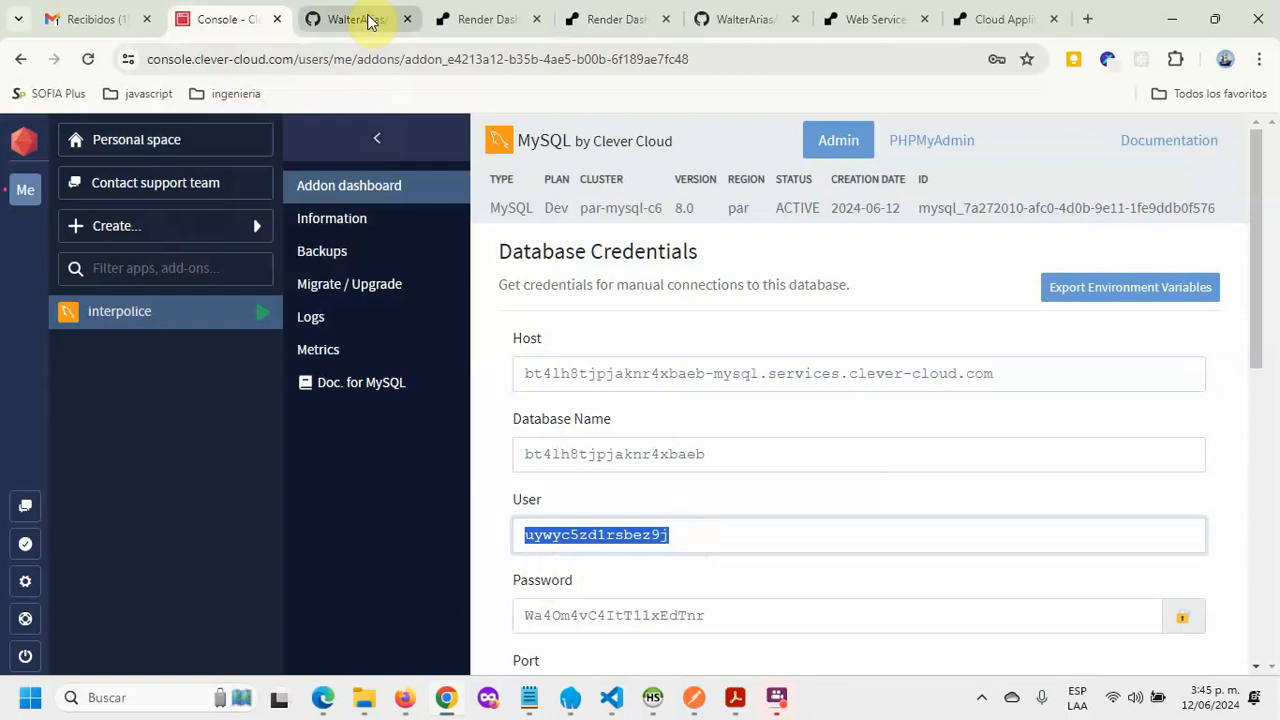
{"action": "left_click", "coordinate": [590, 20]}
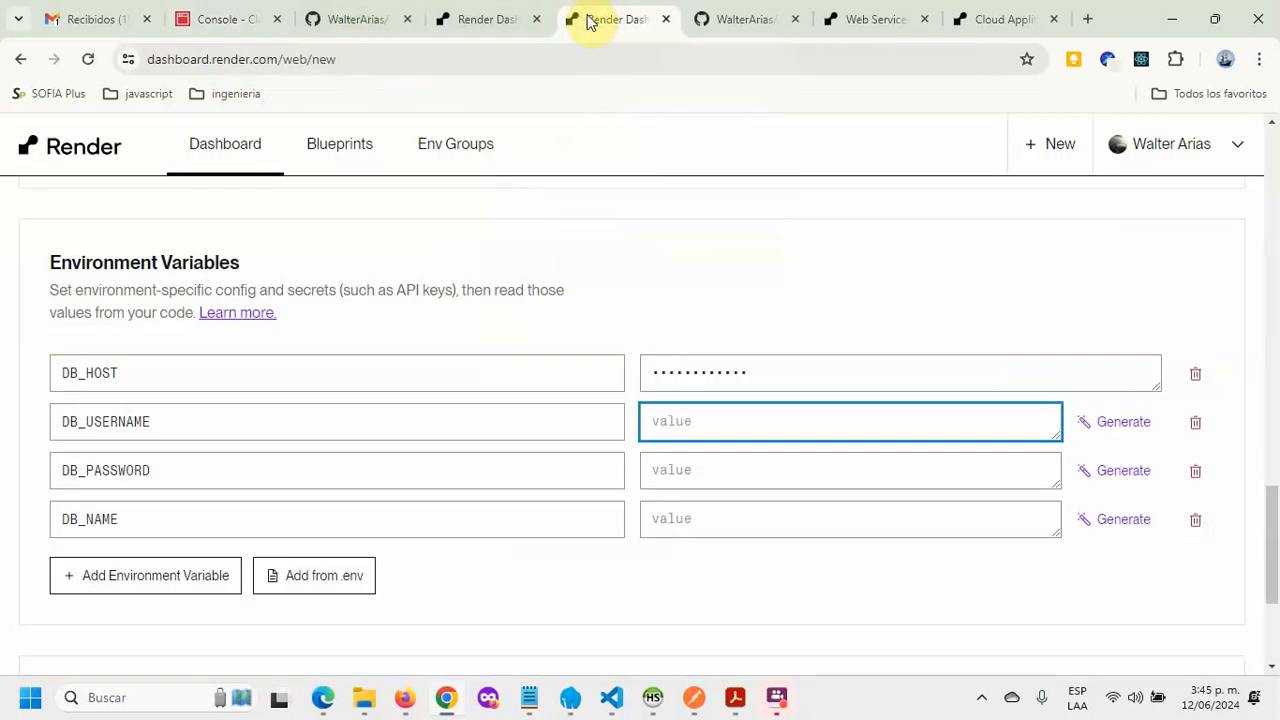
{"action": "key", "text": "ctrl+v"}
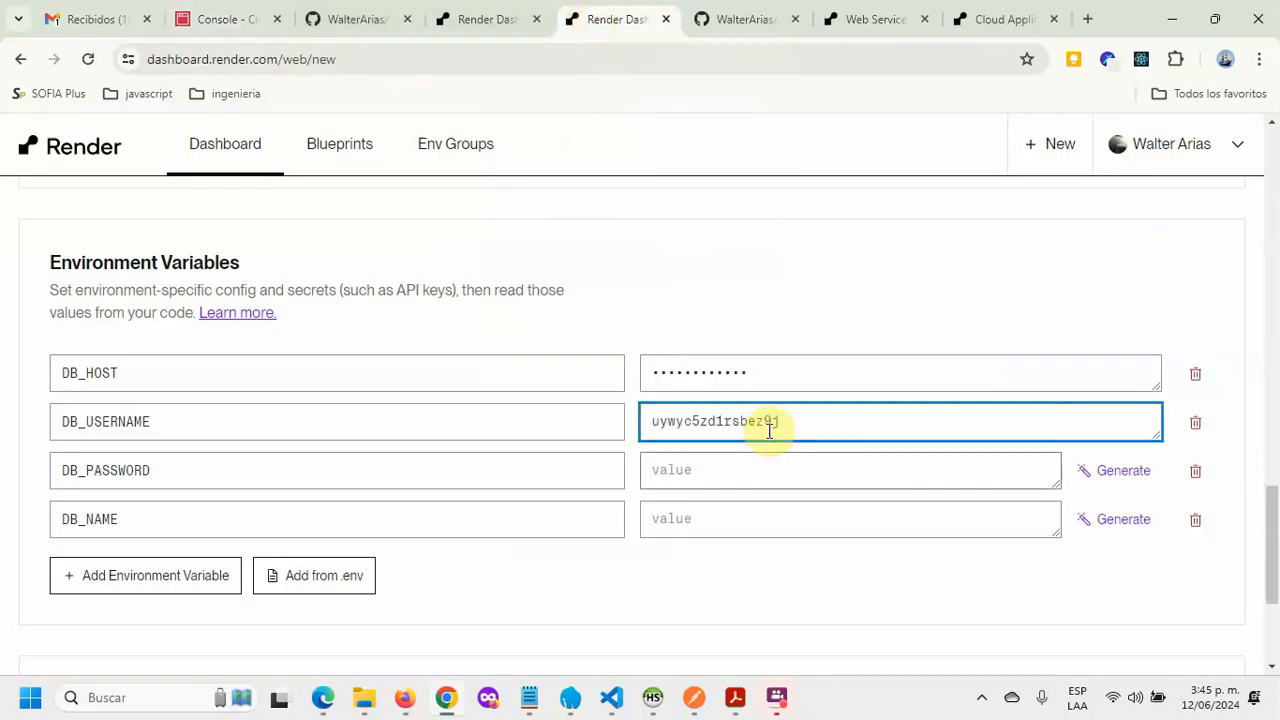
{"action": "left_click", "coordinate": [225, 20]}
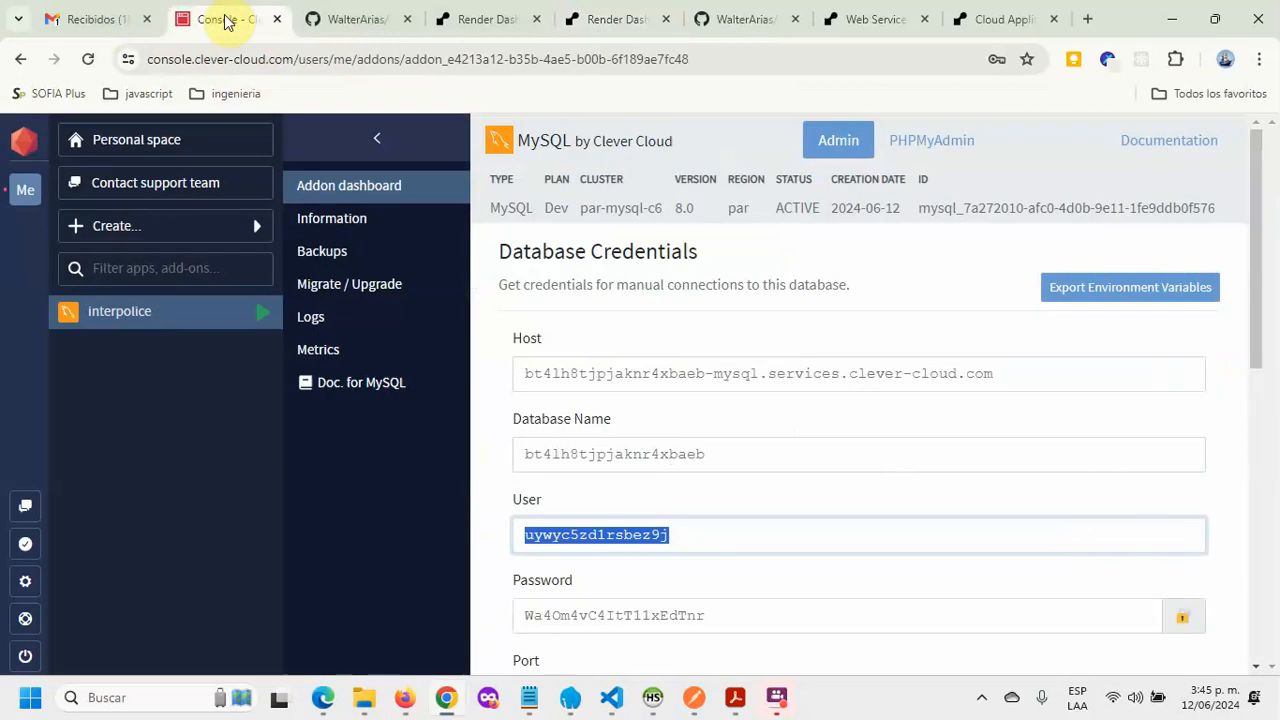
{"action": "left_click", "coordinate": [740, 615]}
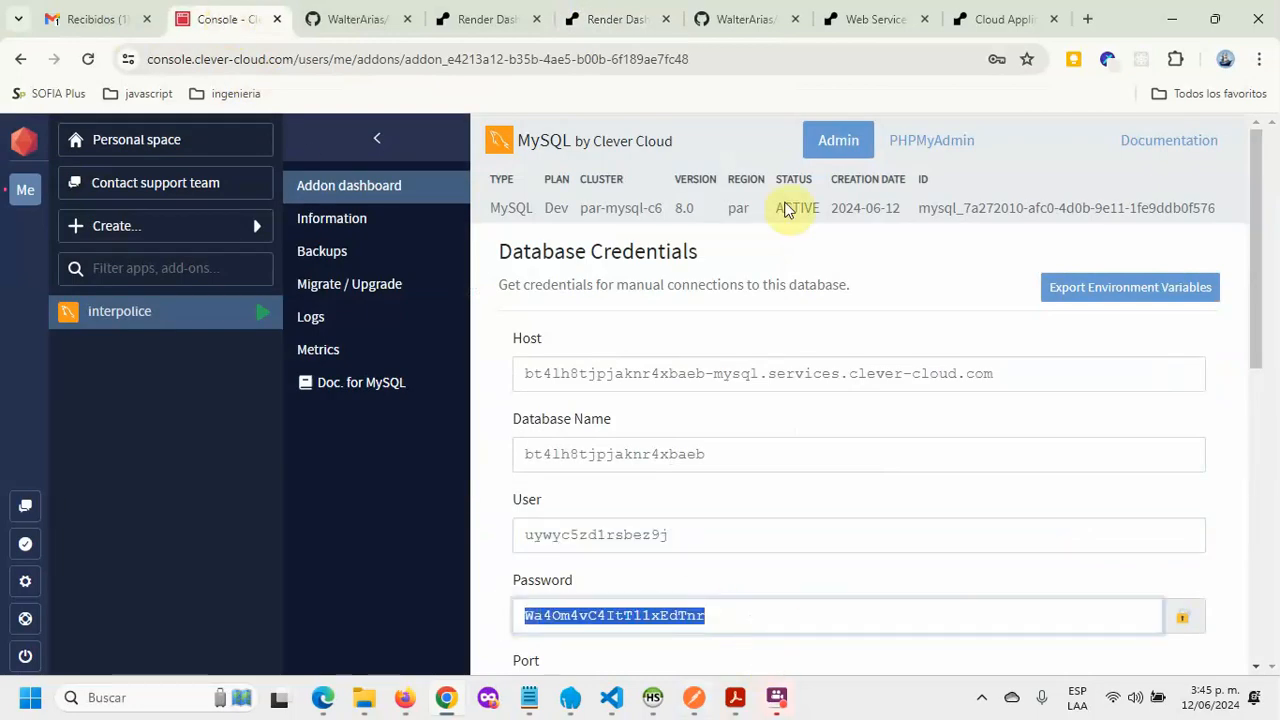
{"action": "left_click", "coordinate": [615, 20]}
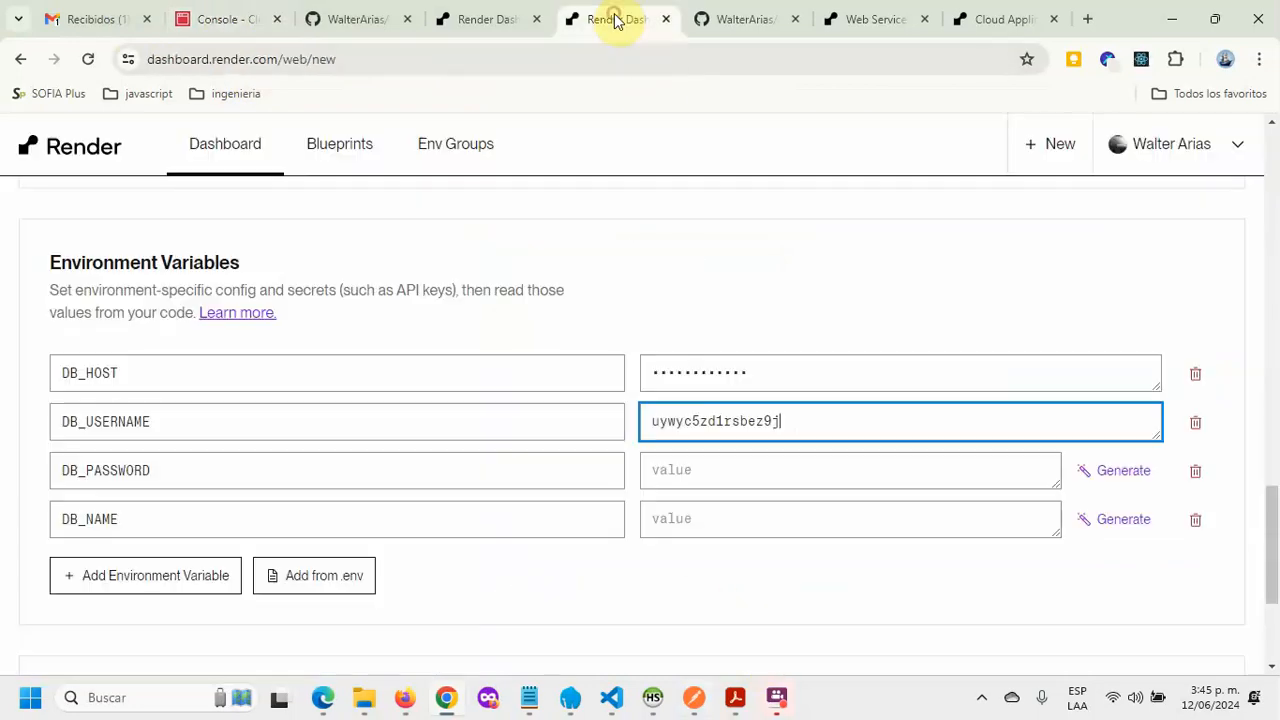
{"action": "left_click", "coordinate": [791, 489]}
{"action": "key", "text": "ctrl+v"}
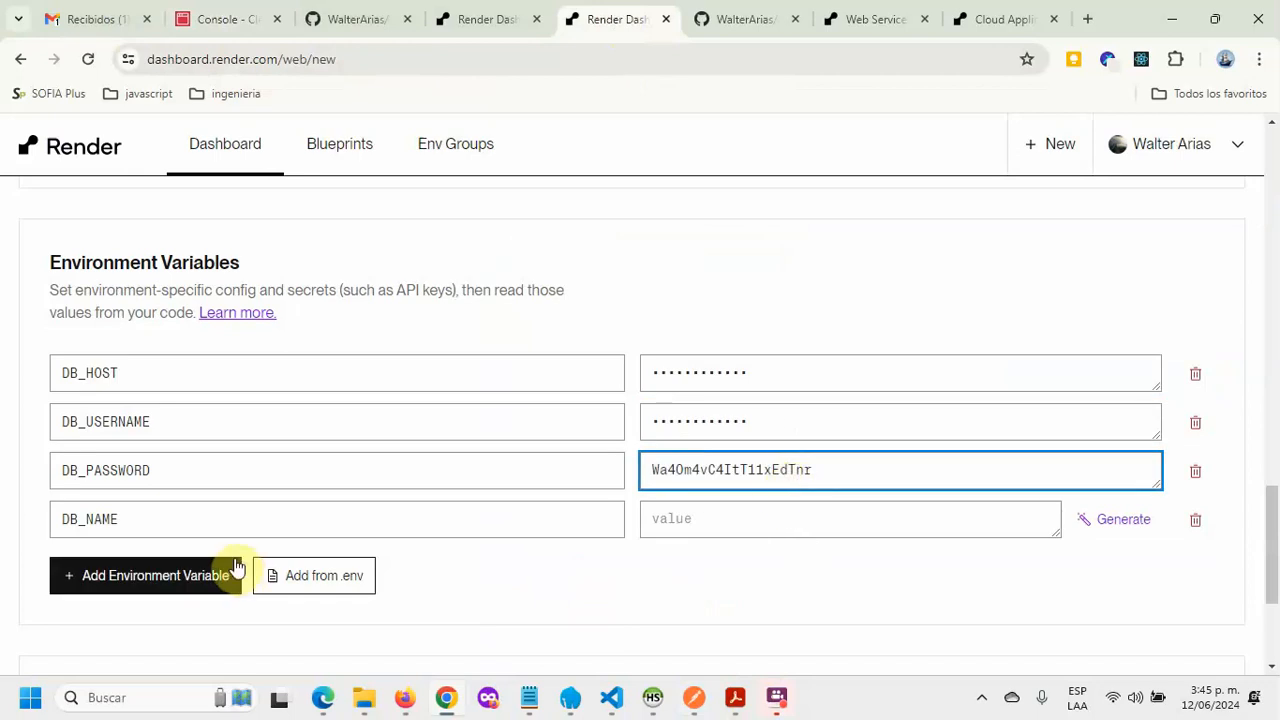
Step: Fill DB_NAME with the Clever Cloud database name
{"action": "left_click", "coordinate": [233, 20]}
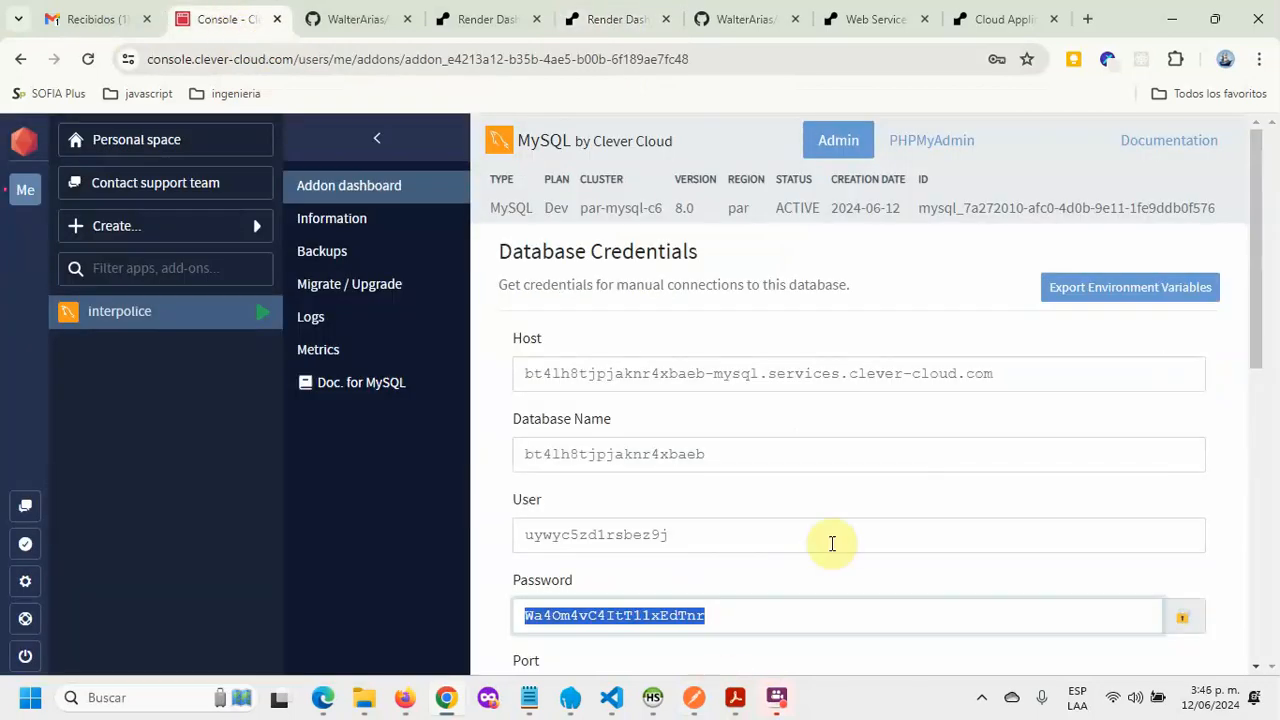
{"action": "scroll", "coordinate": [830, 540], "scroll_direction": "down", "scroll_amount": 2}
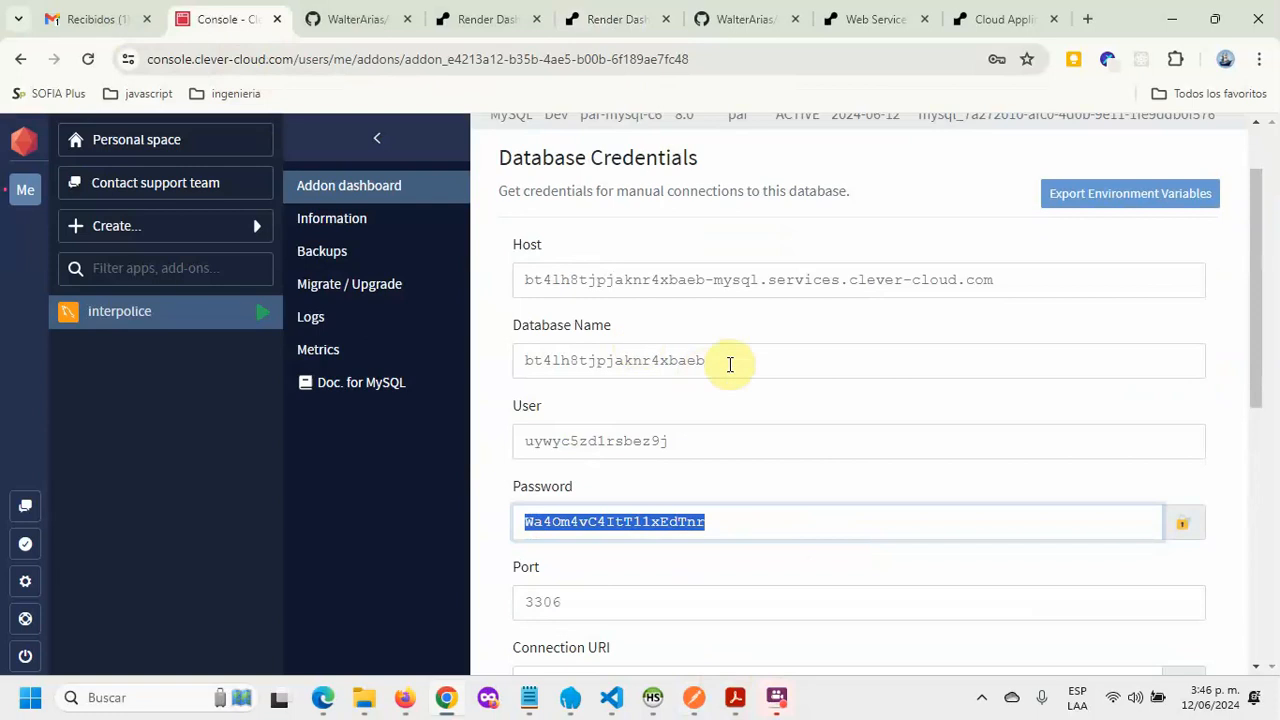
{"action": "left_click_drag", "start_coordinate": [728, 363], "coordinate": [510, 368]}
{"action": "key", "text": "ctrl+c"}
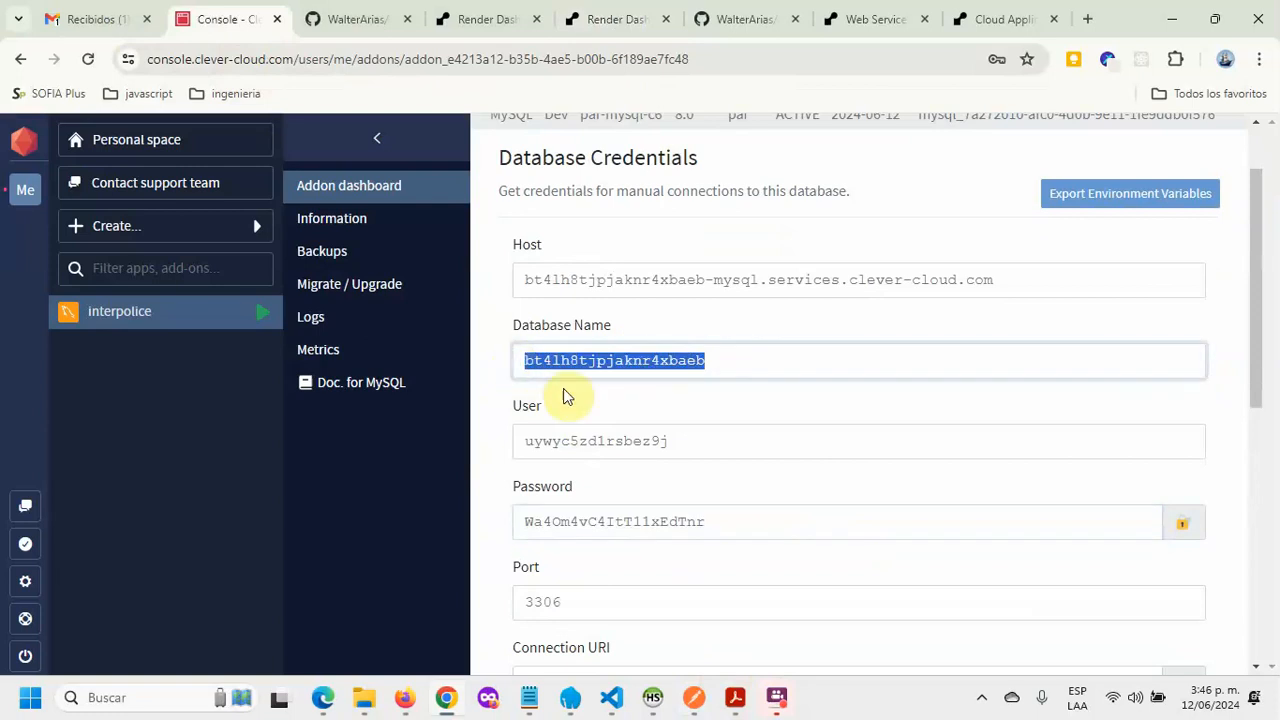
{"action": "left_click", "coordinate": [480, 20]}
{"action": "left_click", "coordinate": [614, 20]}
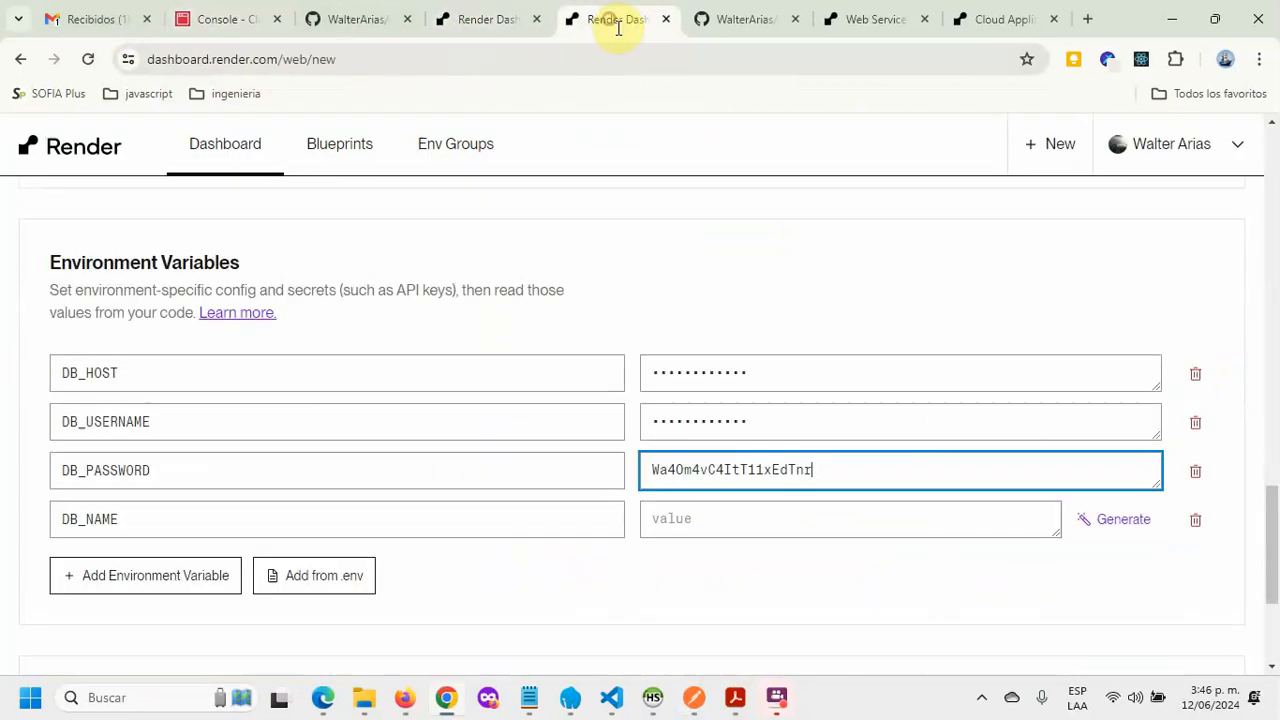
{"action": "left_click", "coordinate": [685, 516]}
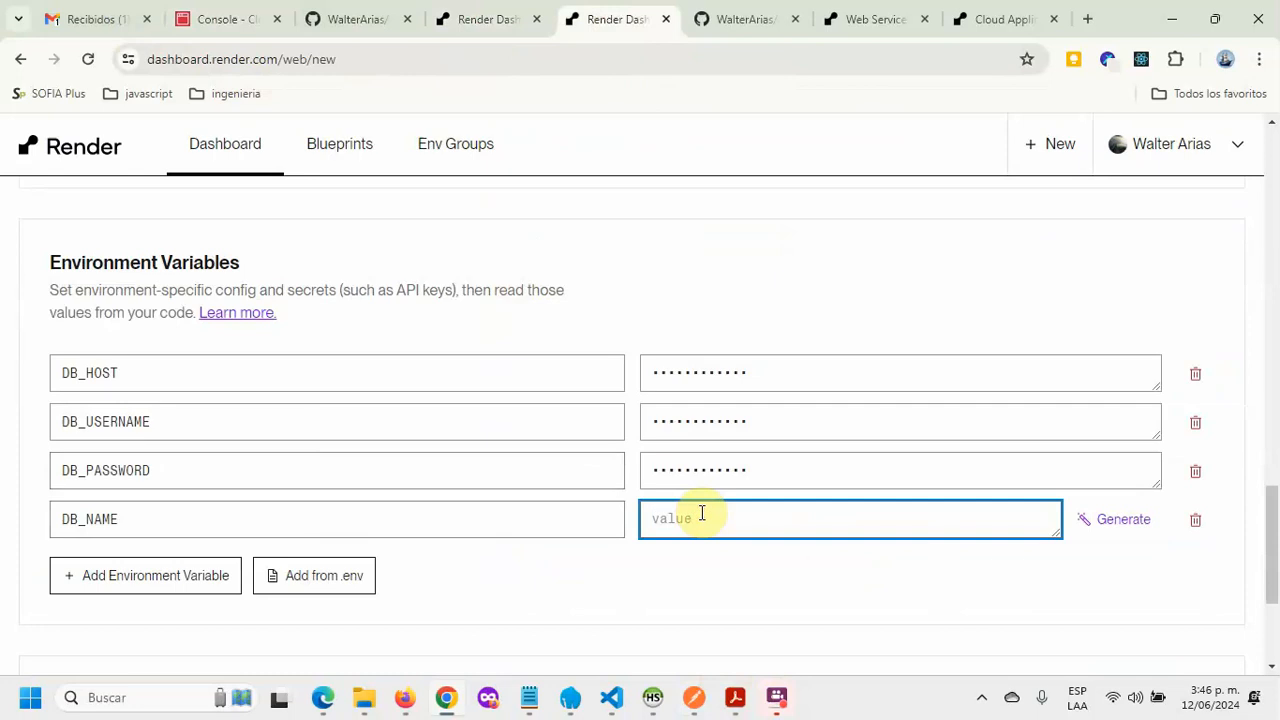
{"action": "key", "text": "ctrl+v"}
{"action": "mouse_move", "coordinate": [823, 372]}
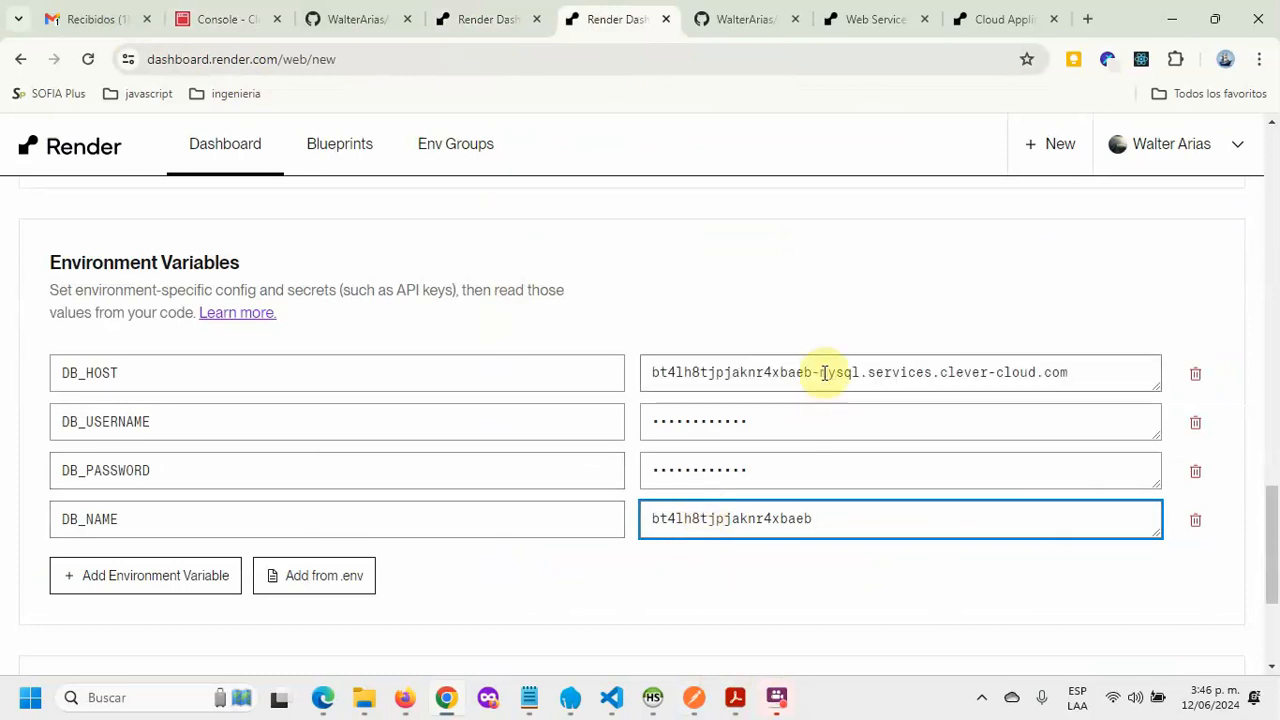
{"action": "mouse_move", "coordinate": [795, 431]}
{"action": "mouse_move", "coordinate": [790, 457]}
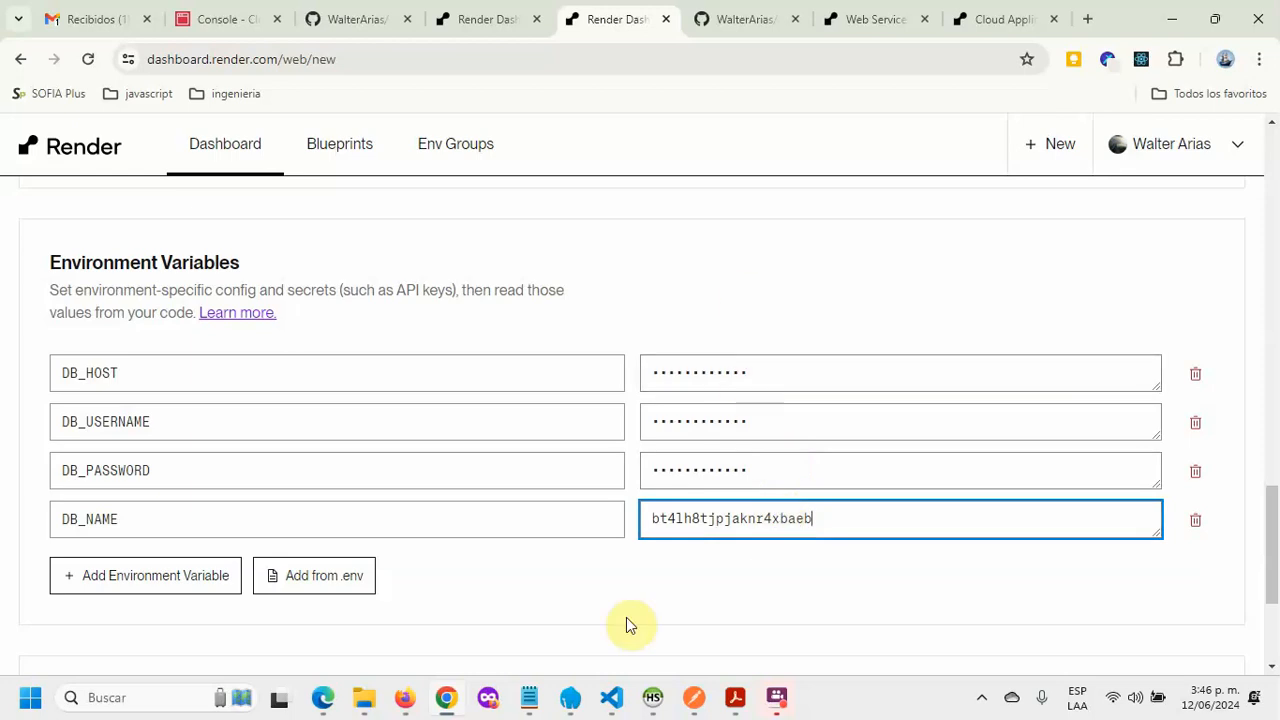
Step: Create the apipolice1 web service and wait until commit 732ed59 'configuracion .env' deploys Live
{"action": "scroll", "coordinate": [575, 600], "scroll_direction": "down", "scroll_amount": 1}
{"action": "scroll", "coordinate": [575, 595], "scroll_direction": "down", "scroll_amount": 2}
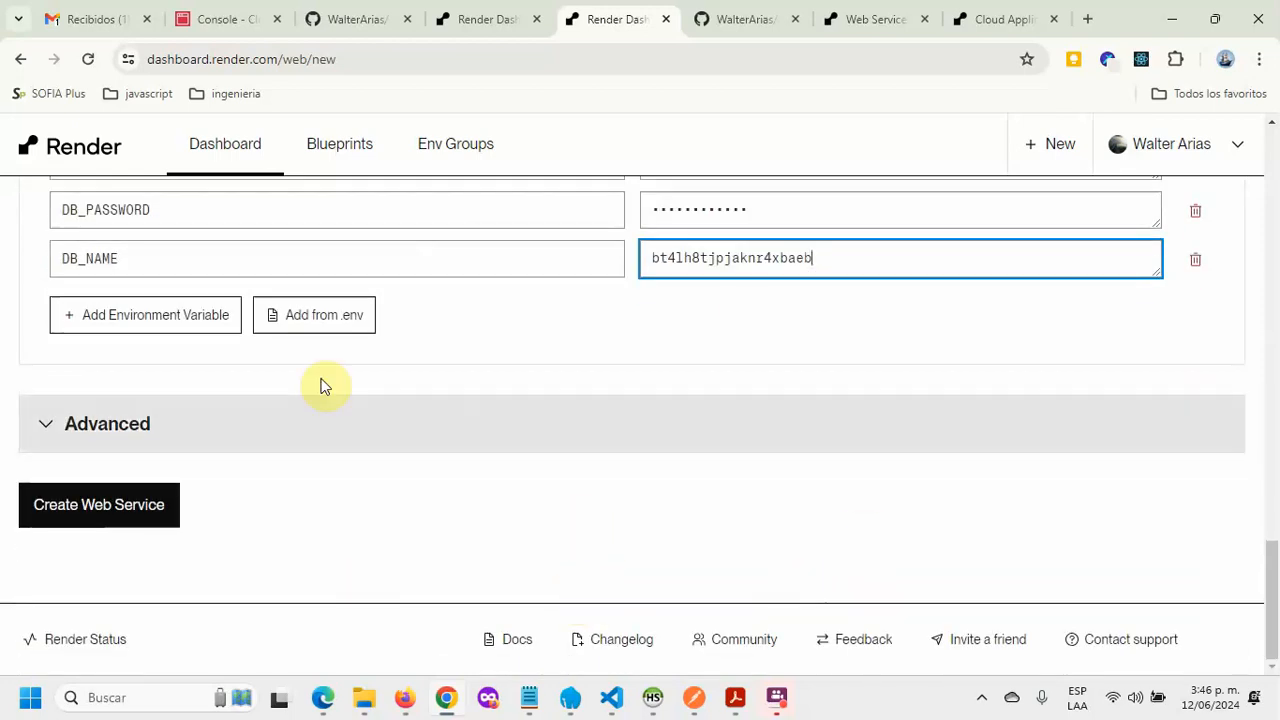
{"action": "left_click", "coordinate": [78, 505]}
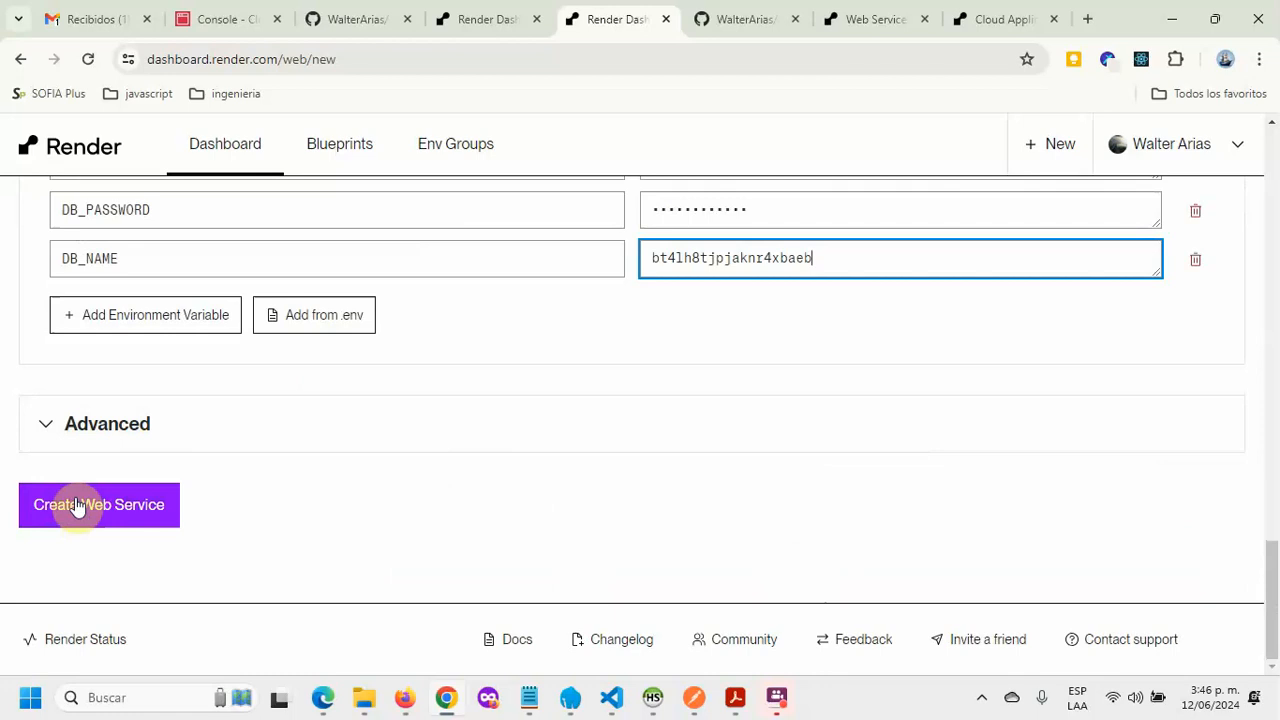
{"action": "left_click", "coordinate": [78, 505]}
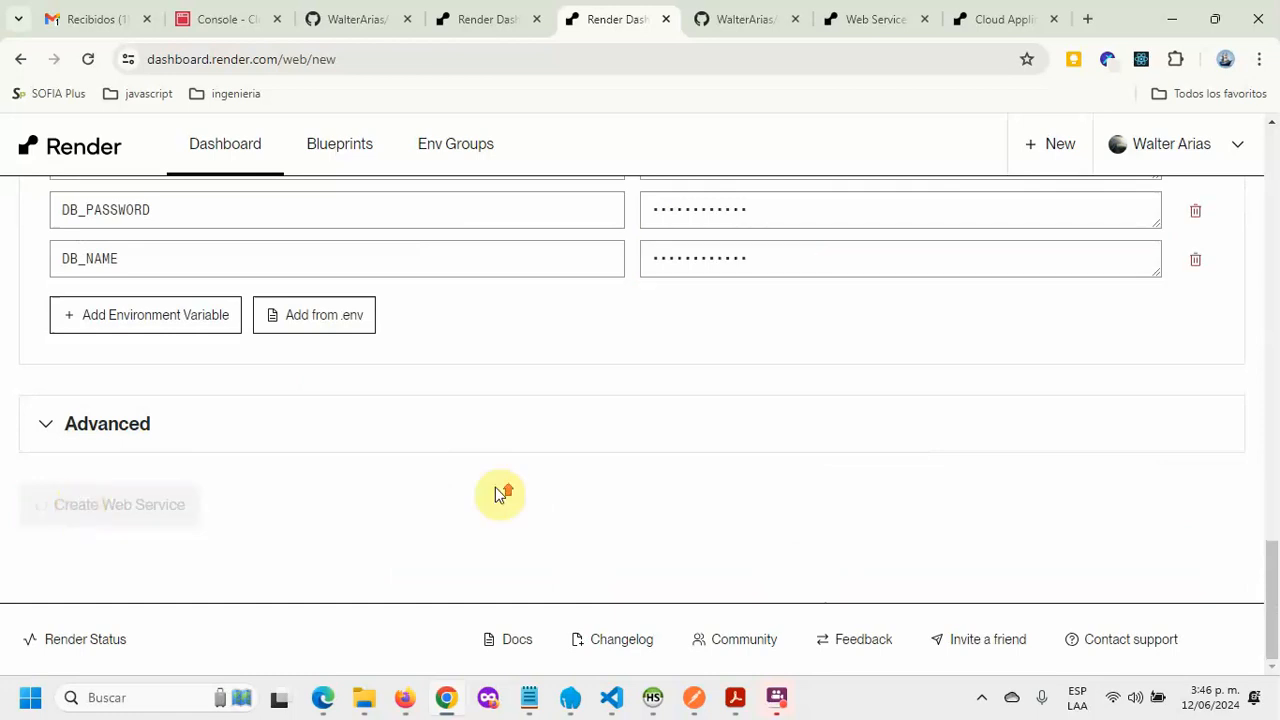
{"action": "scroll", "coordinate": [497, 488], "scroll_direction": "up", "scroll_amount": 3}
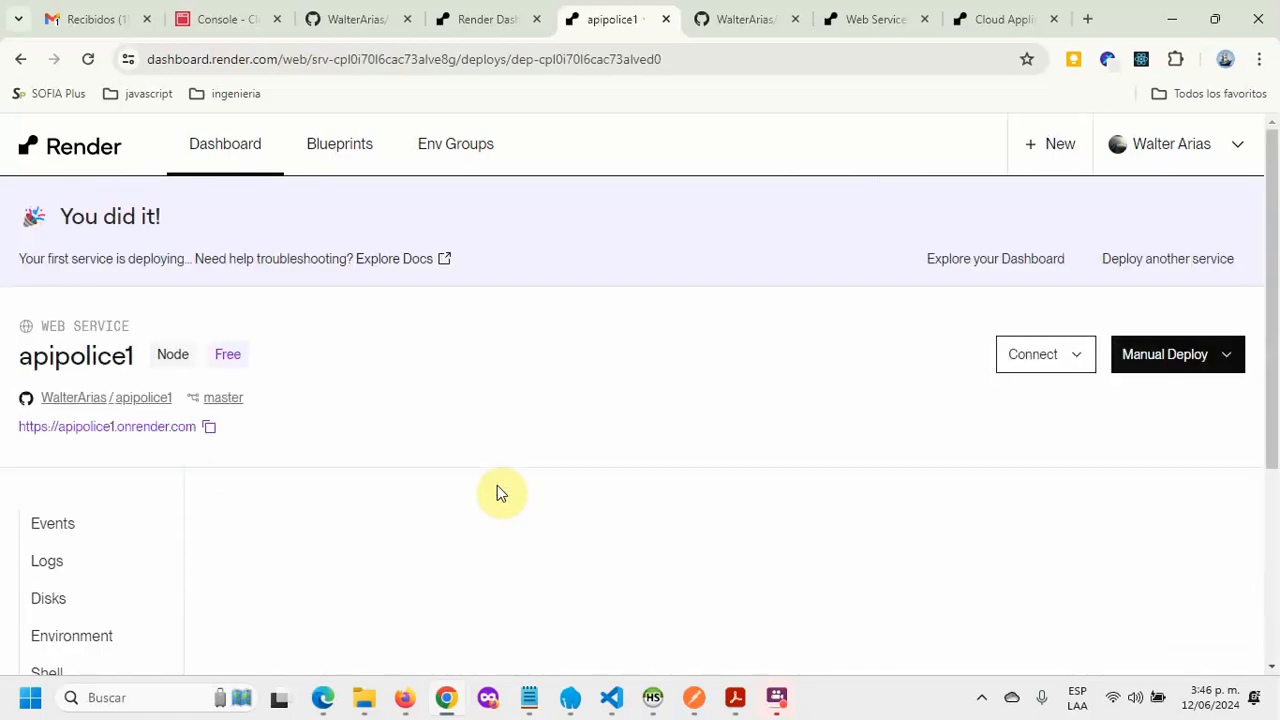
{"action": "scroll", "coordinate": [566, 436], "scroll_direction": "down", "scroll_amount": 2}
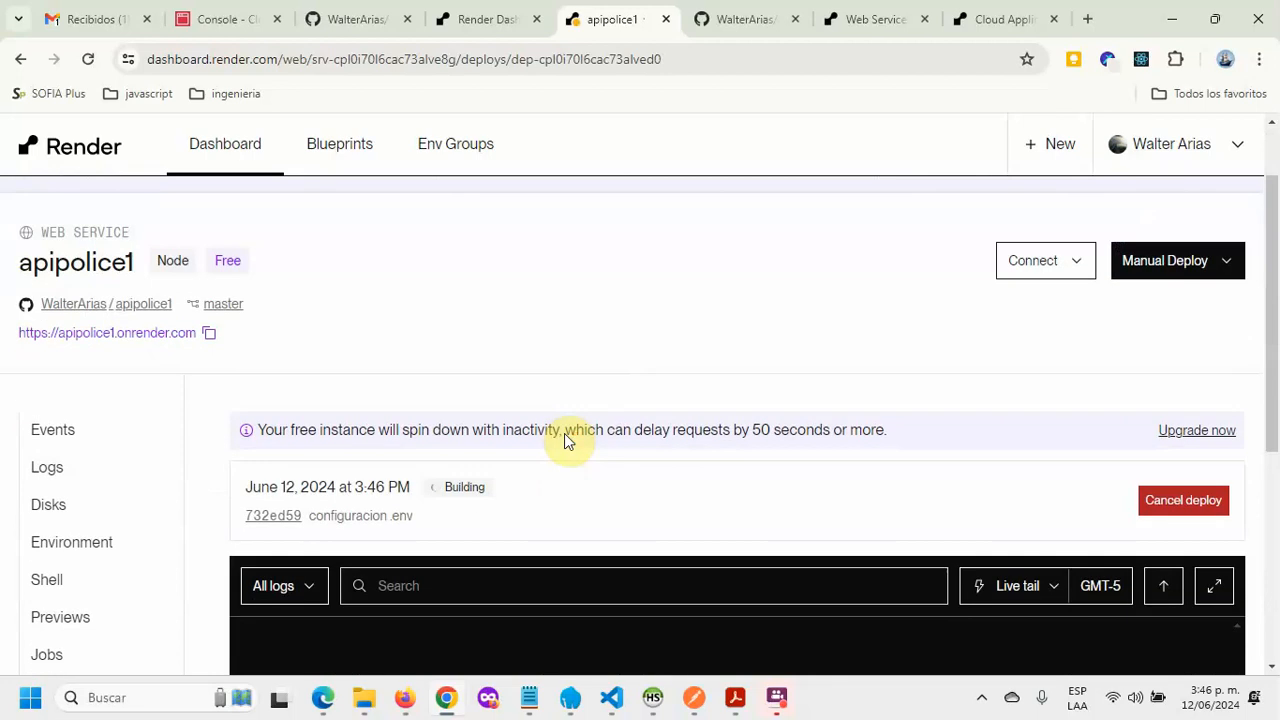
{"action": "scroll", "coordinate": [566, 436], "scroll_direction": "down", "scroll_amount": 1}
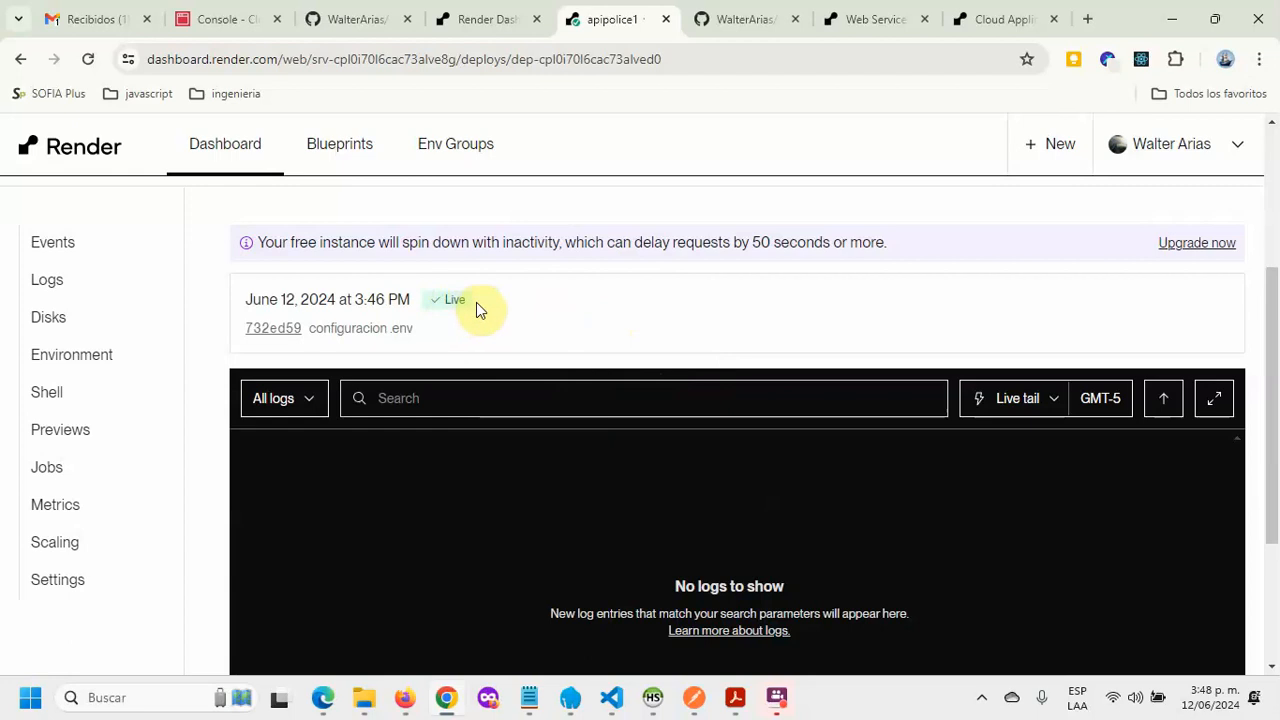
Step: Open apipolice1.onrender.com in a new tab, showing 'Cannot GET /', then view the GitHub repository
{"action": "scroll", "coordinate": [681, 294], "scroll_direction": "down", "scroll_amount": 2}
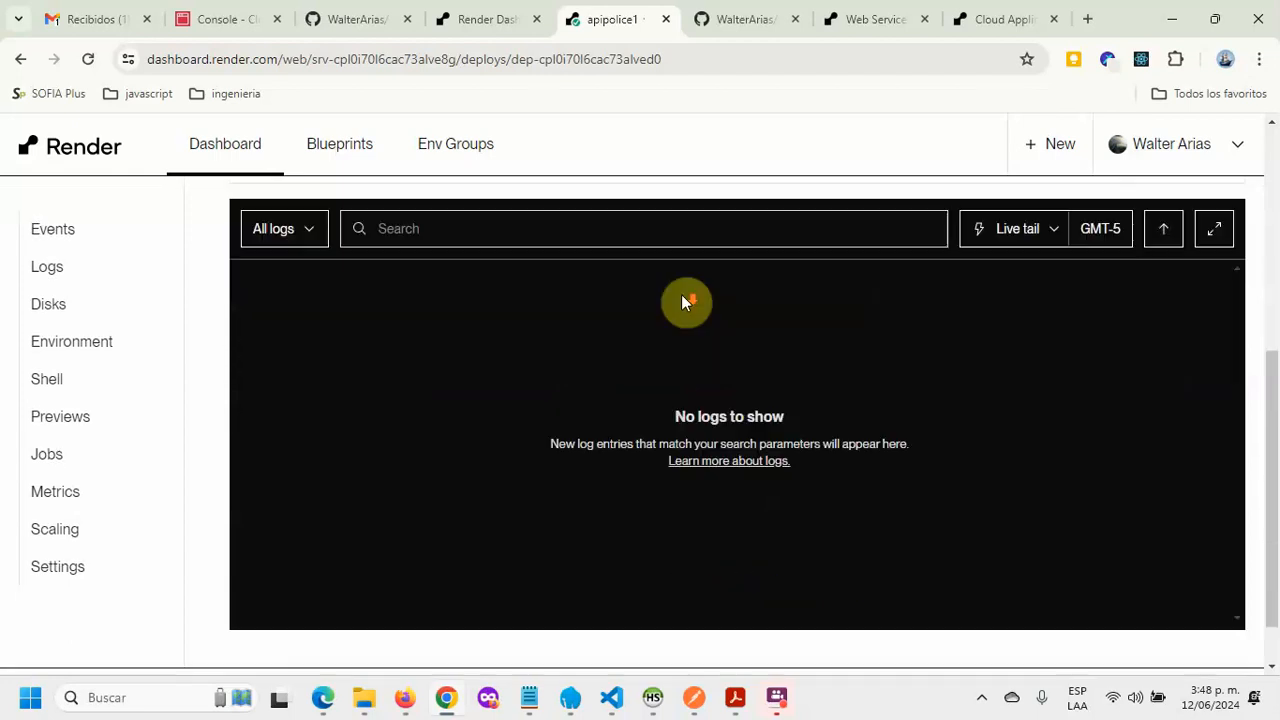
{"action": "scroll", "coordinate": [683, 302], "scroll_direction": "up", "scroll_amount": 5}
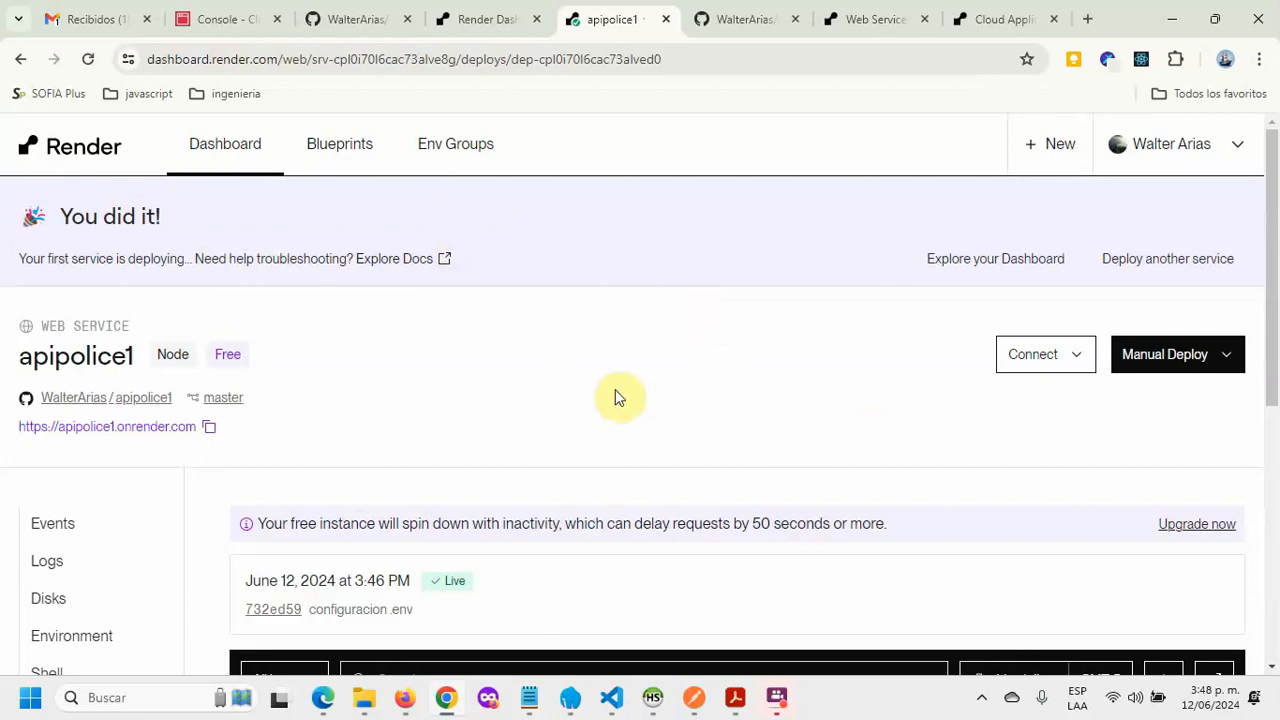
{"action": "right_click", "coordinate": [117, 436]}
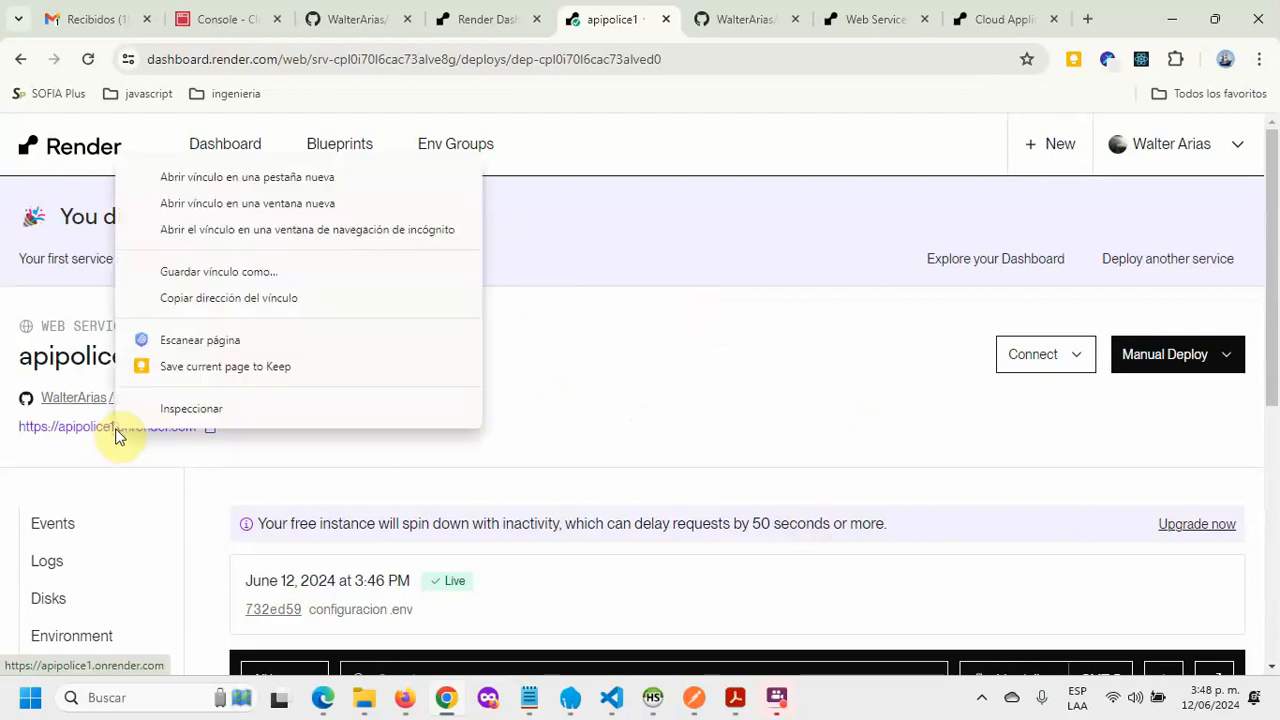
{"action": "left_click", "coordinate": [360, 177]}
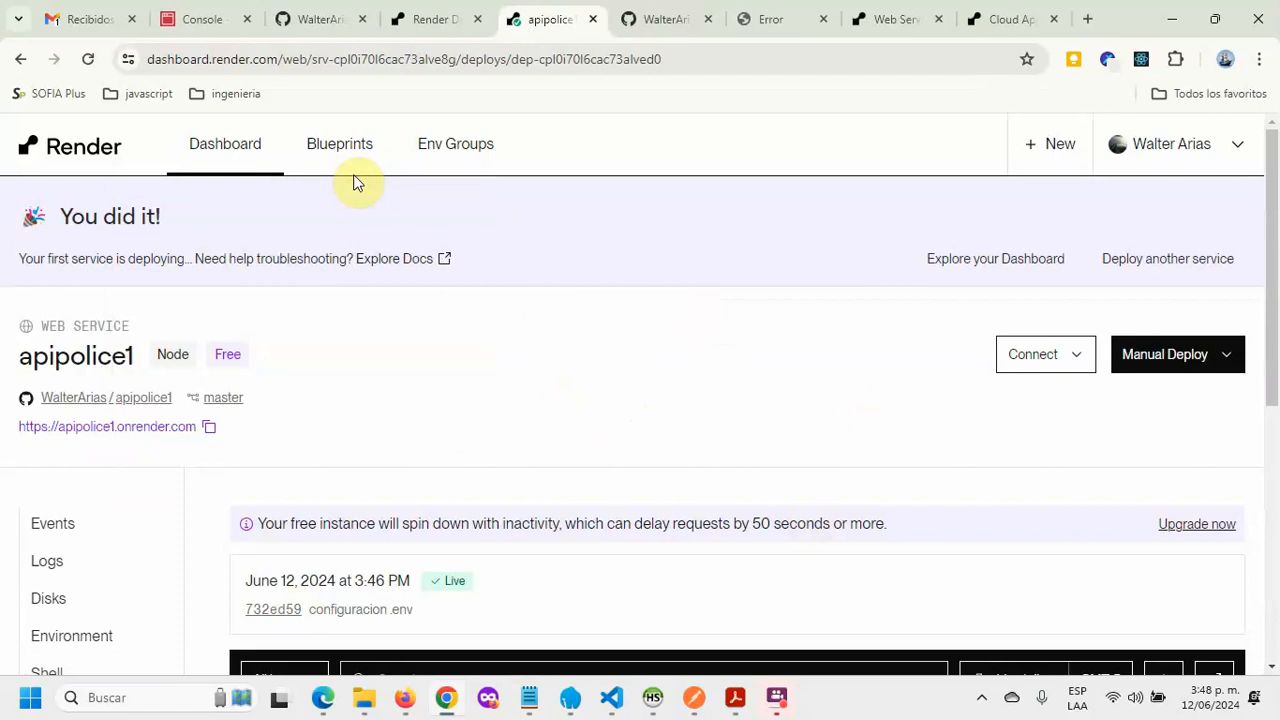
{"action": "left_click", "coordinate": [795, 17]}
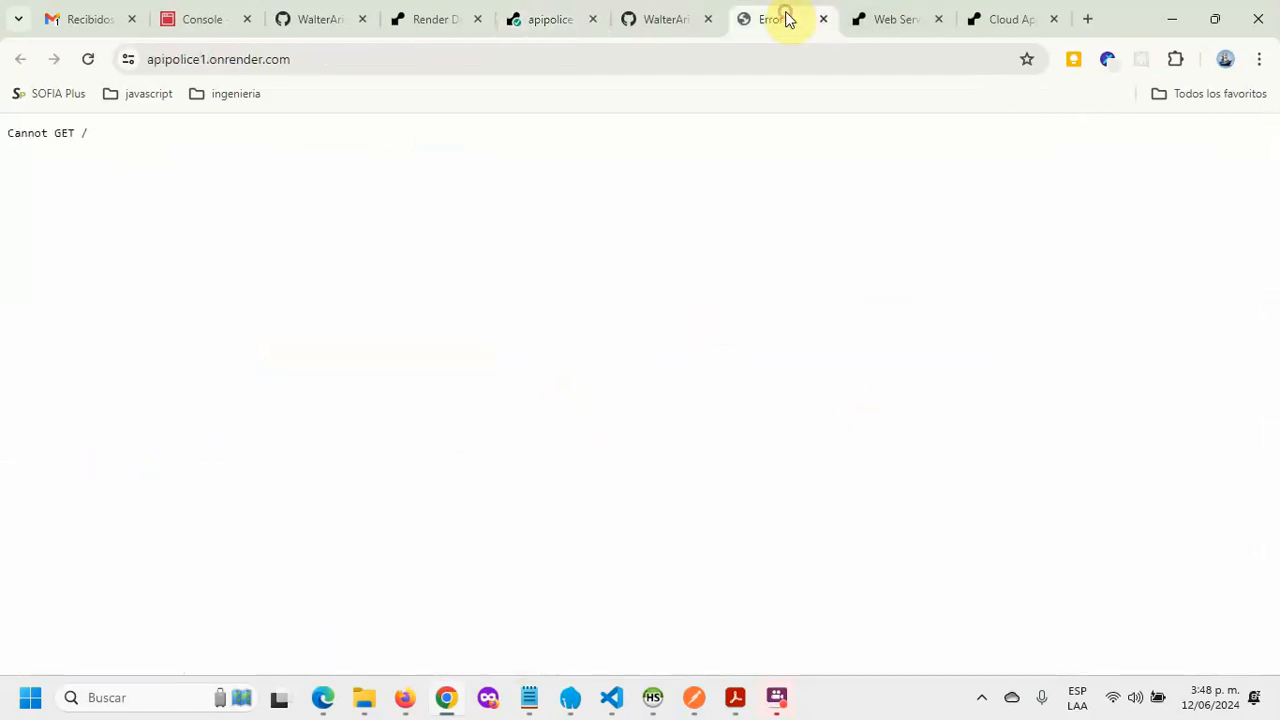
{"action": "left_click", "coordinate": [335, 62]}
{"action": "left_click", "coordinate": [660, 18]}
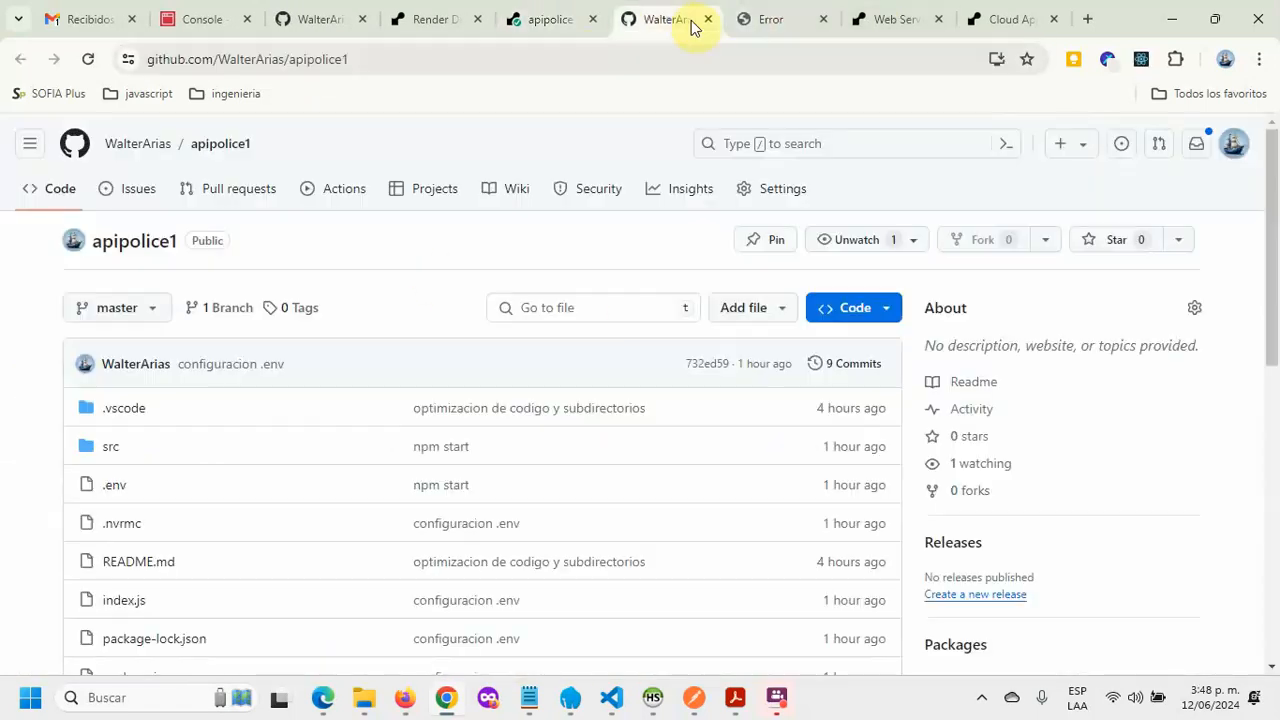